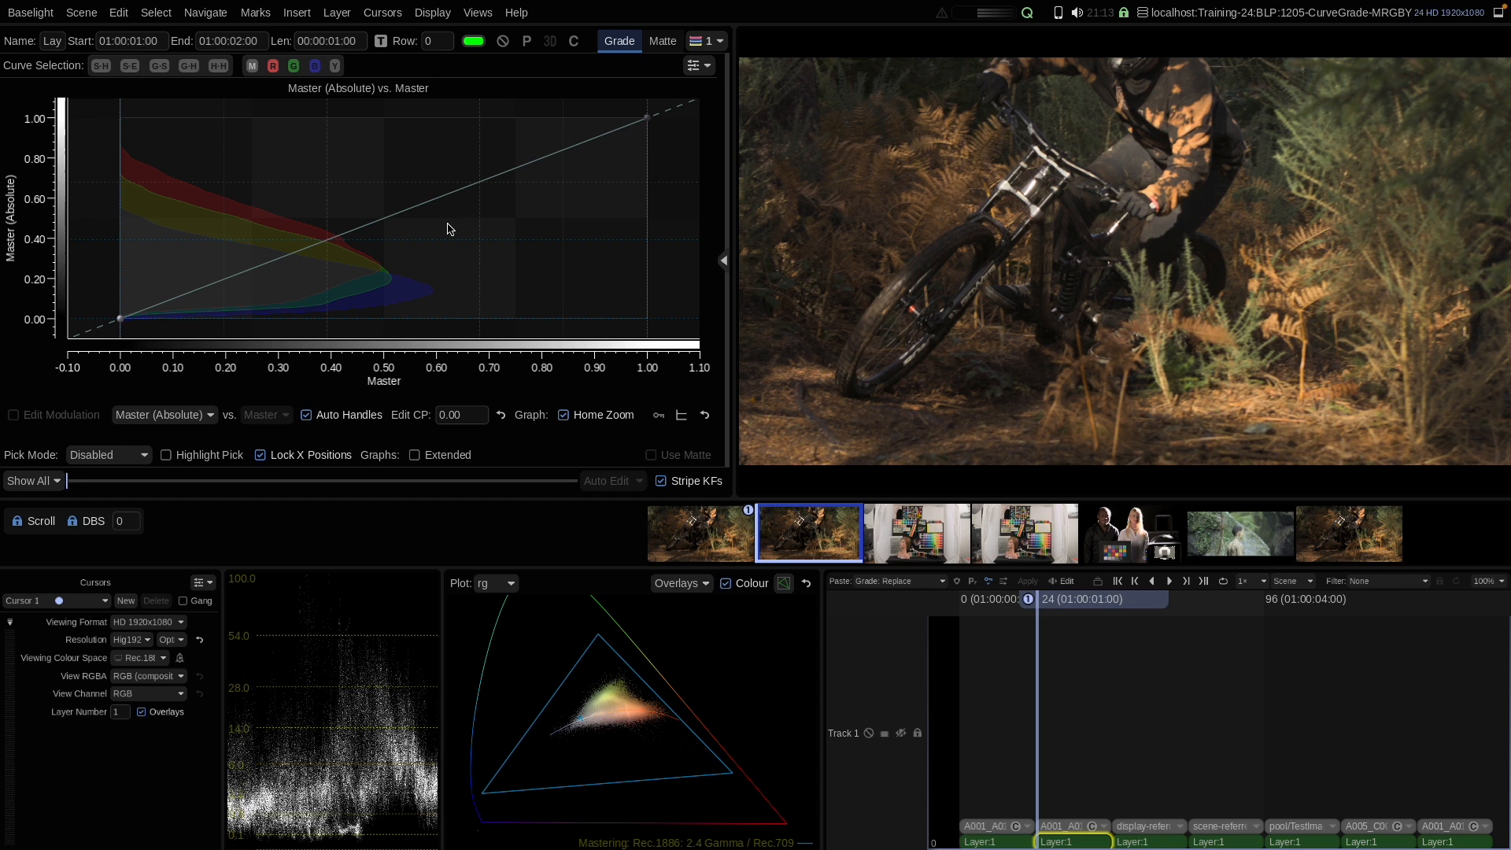
# Step: Step through the hue-based and red and blue curve selections to compare their graphs
pyautogui.click(102, 66)
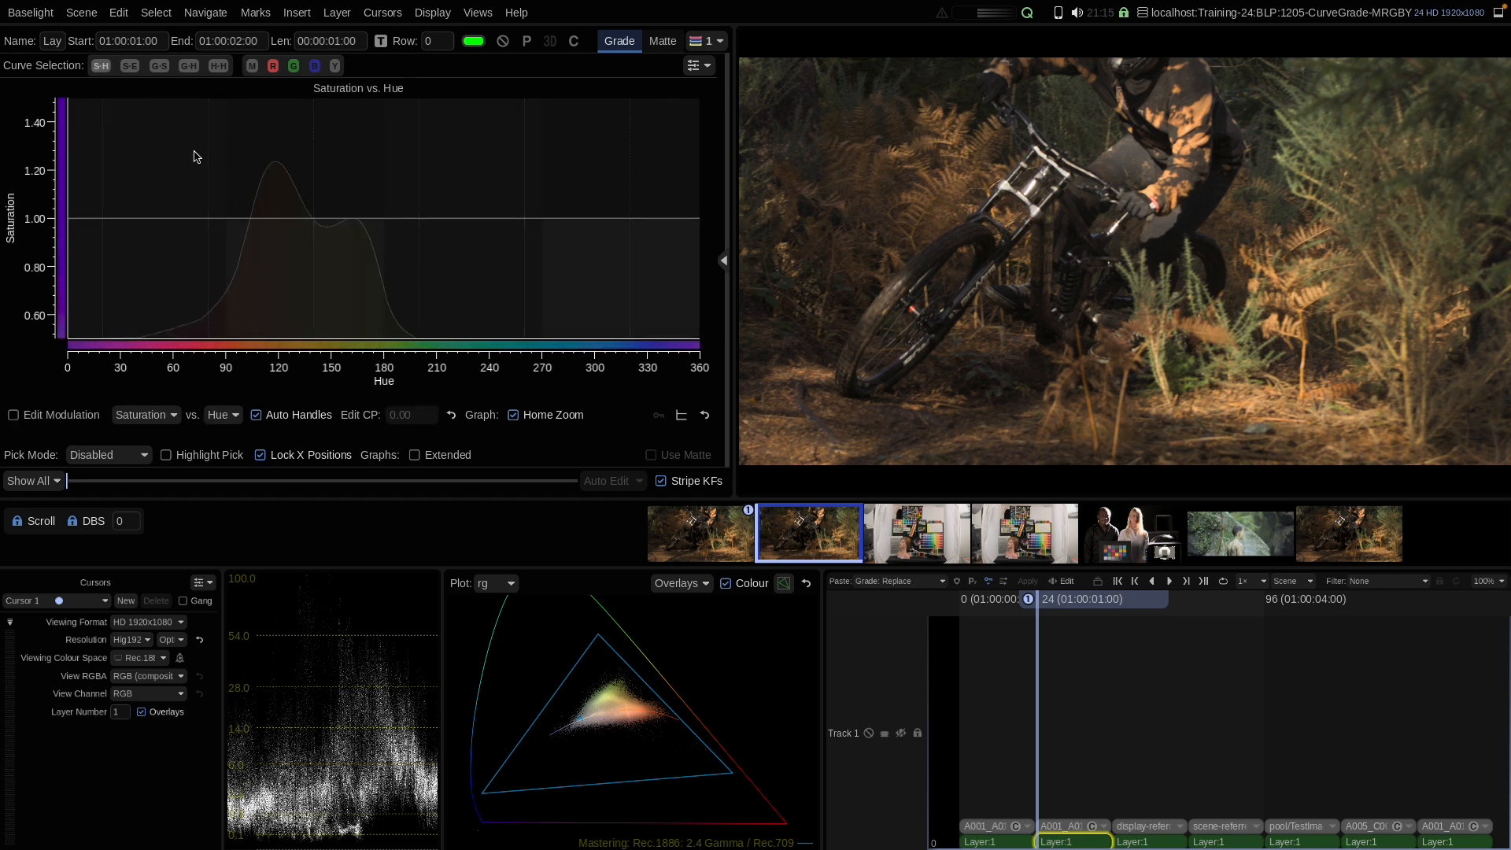
pyautogui.click(130, 66)
pyautogui.click(159, 67)
pyautogui.click(189, 66)
pyautogui.click(274, 66)
pyautogui.click(315, 66)
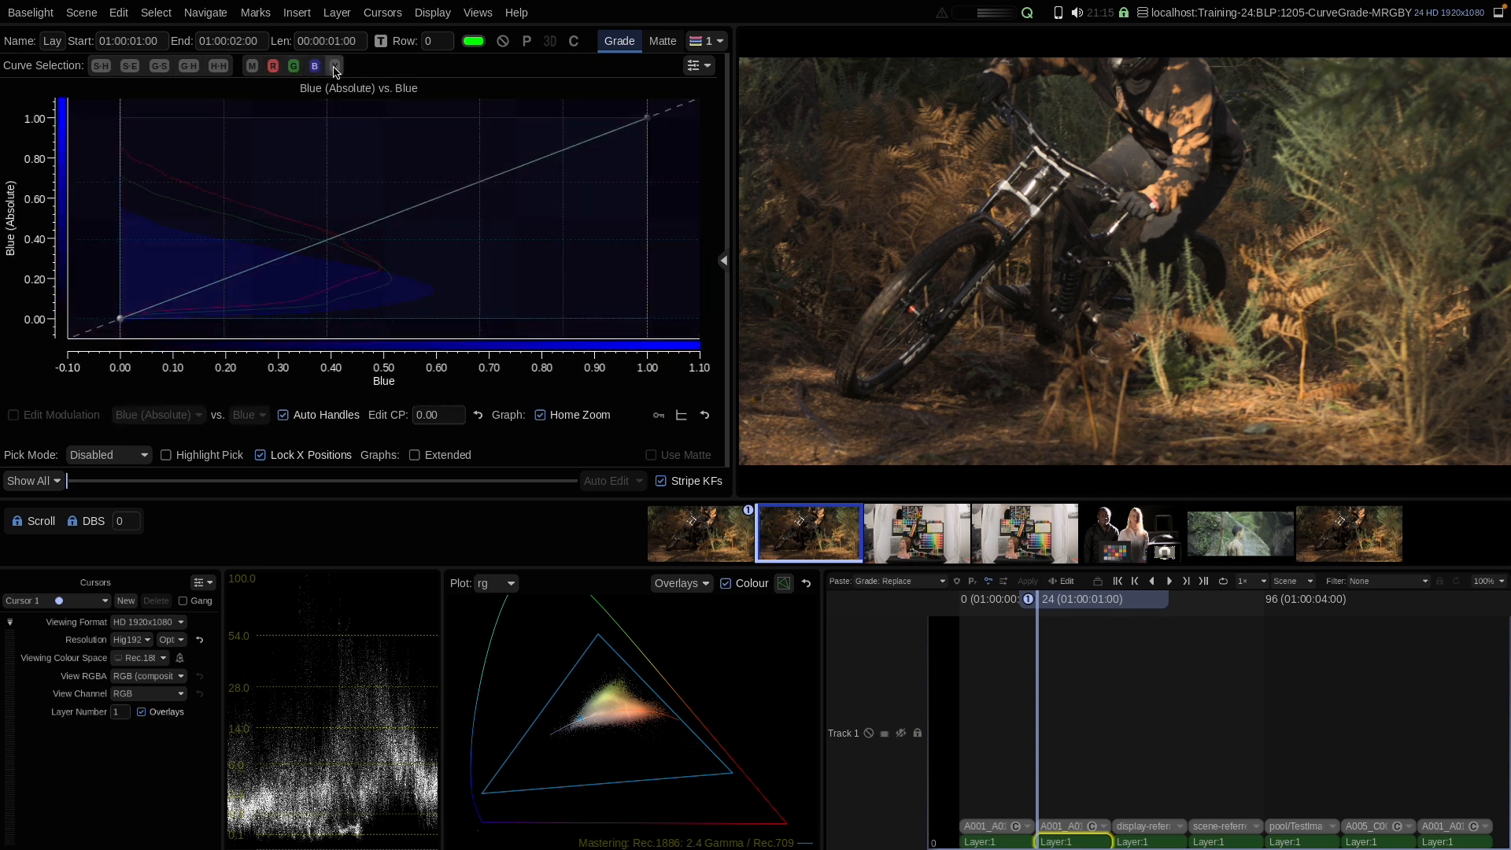
# Step: Select the Y curve and lift its midtone point to about 0.58
pyautogui.click(334, 66)
pyautogui.moveTo(364, 225); pyautogui.dragTo(365, 202)
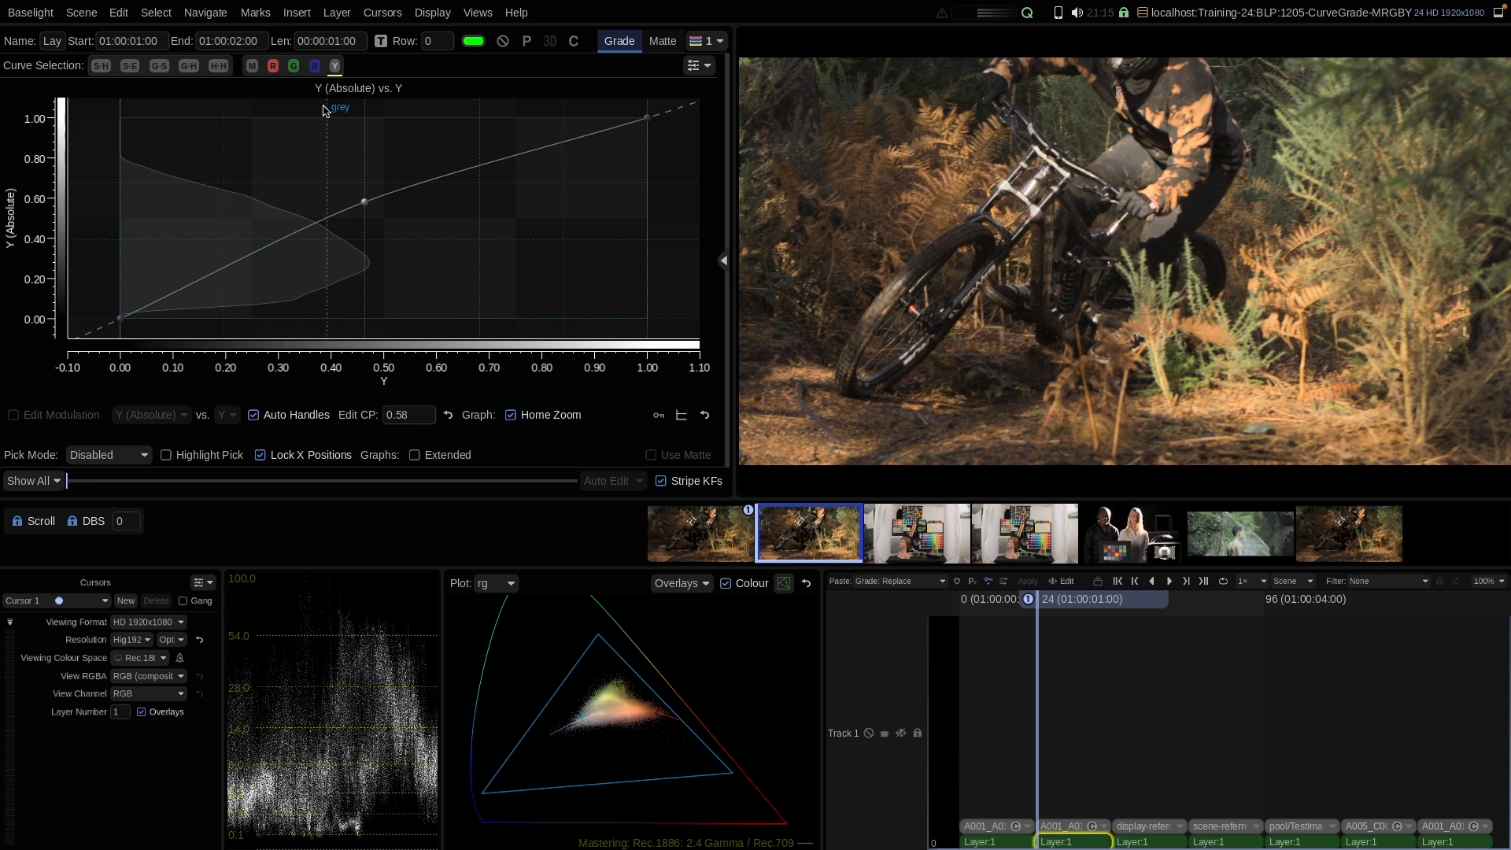
# Step: Switch to the Master curve and try to pull its midtones down
pyautogui.click(252, 66)
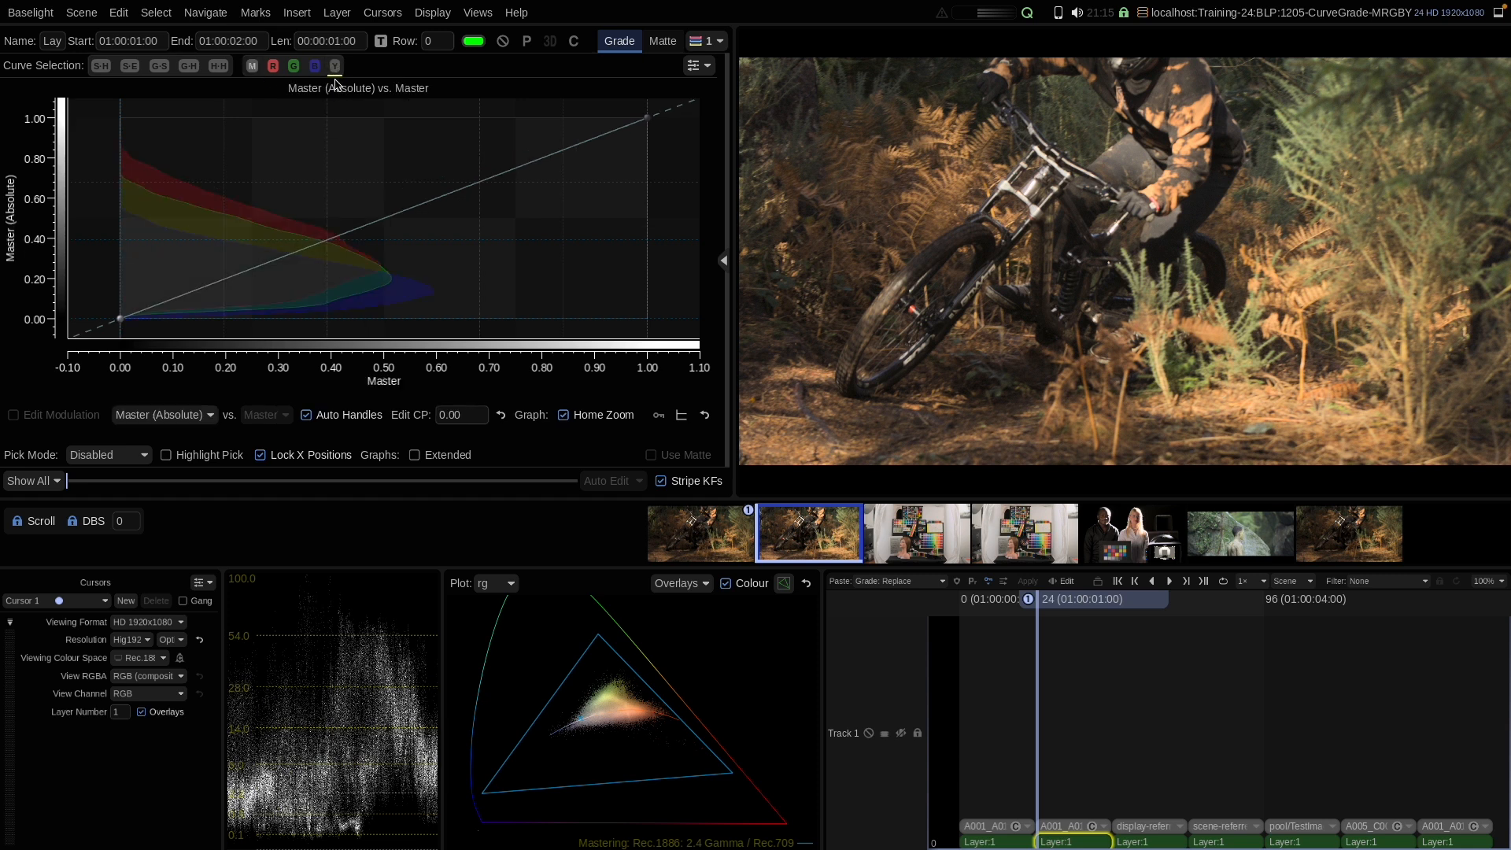
pyautogui.moveTo(357, 228); pyautogui.dragTo(356, 245)
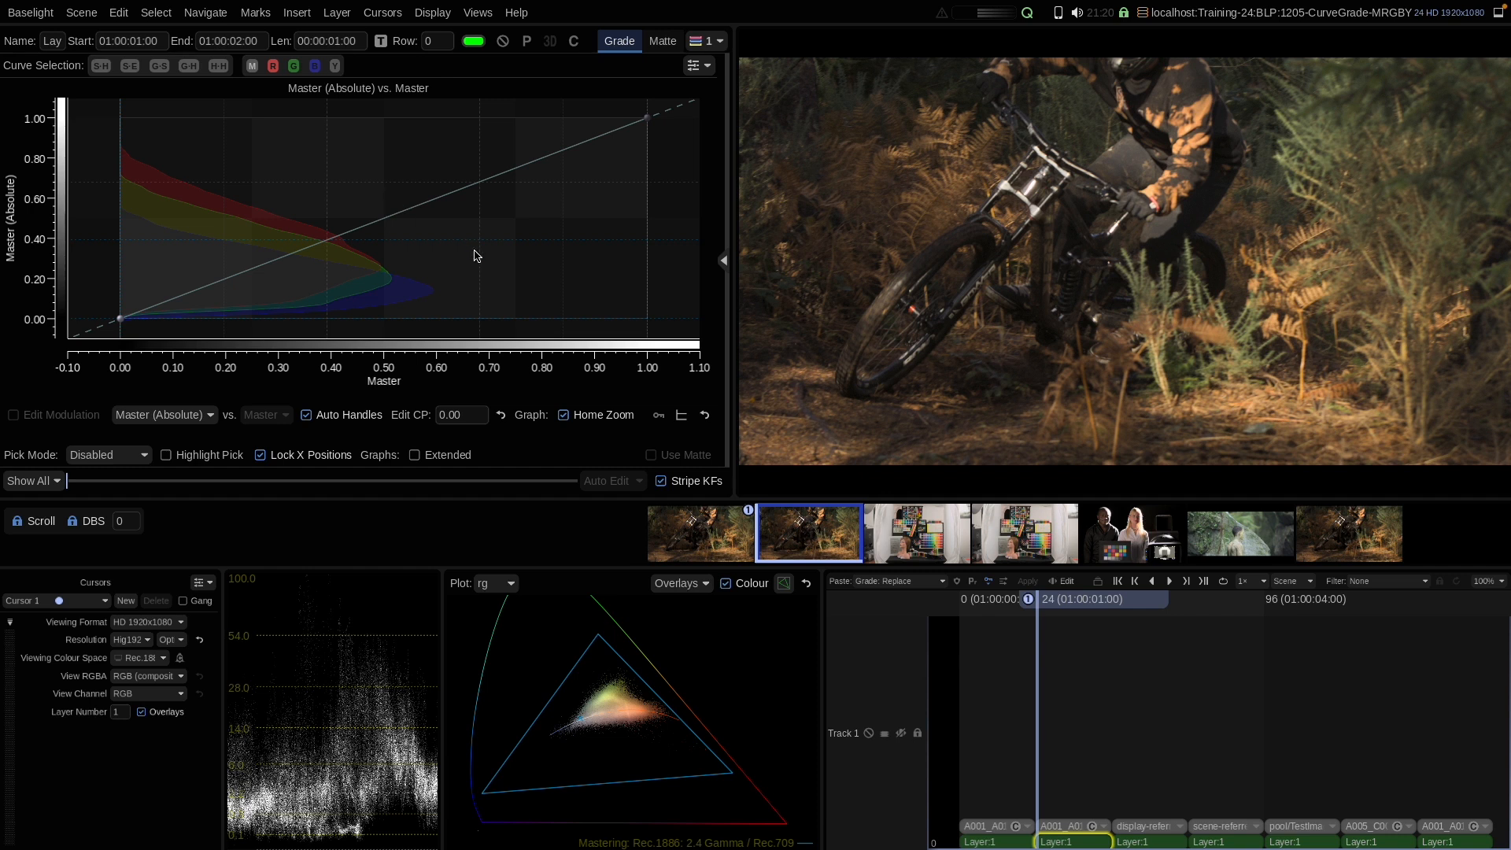
# Step: On the previous shot, darken the midtones with a master curve point near 0.33 input, then reset the curve
pyautogui.press('Up')
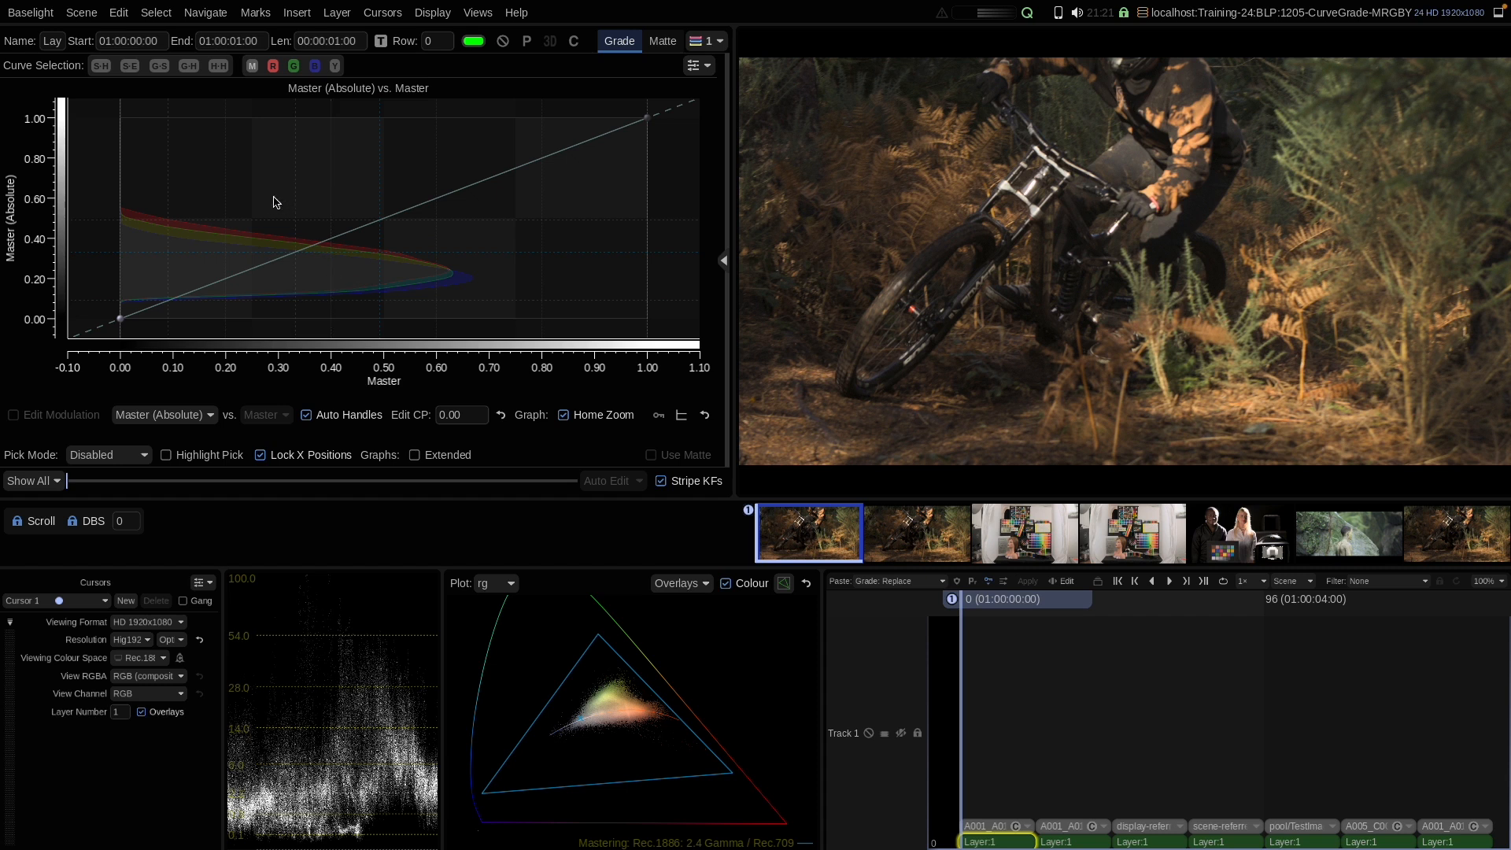
pyautogui.click(296, 254)
pyautogui.click(296, 253)
pyautogui.moveTo(296, 253); pyautogui.dragTo(296, 285)
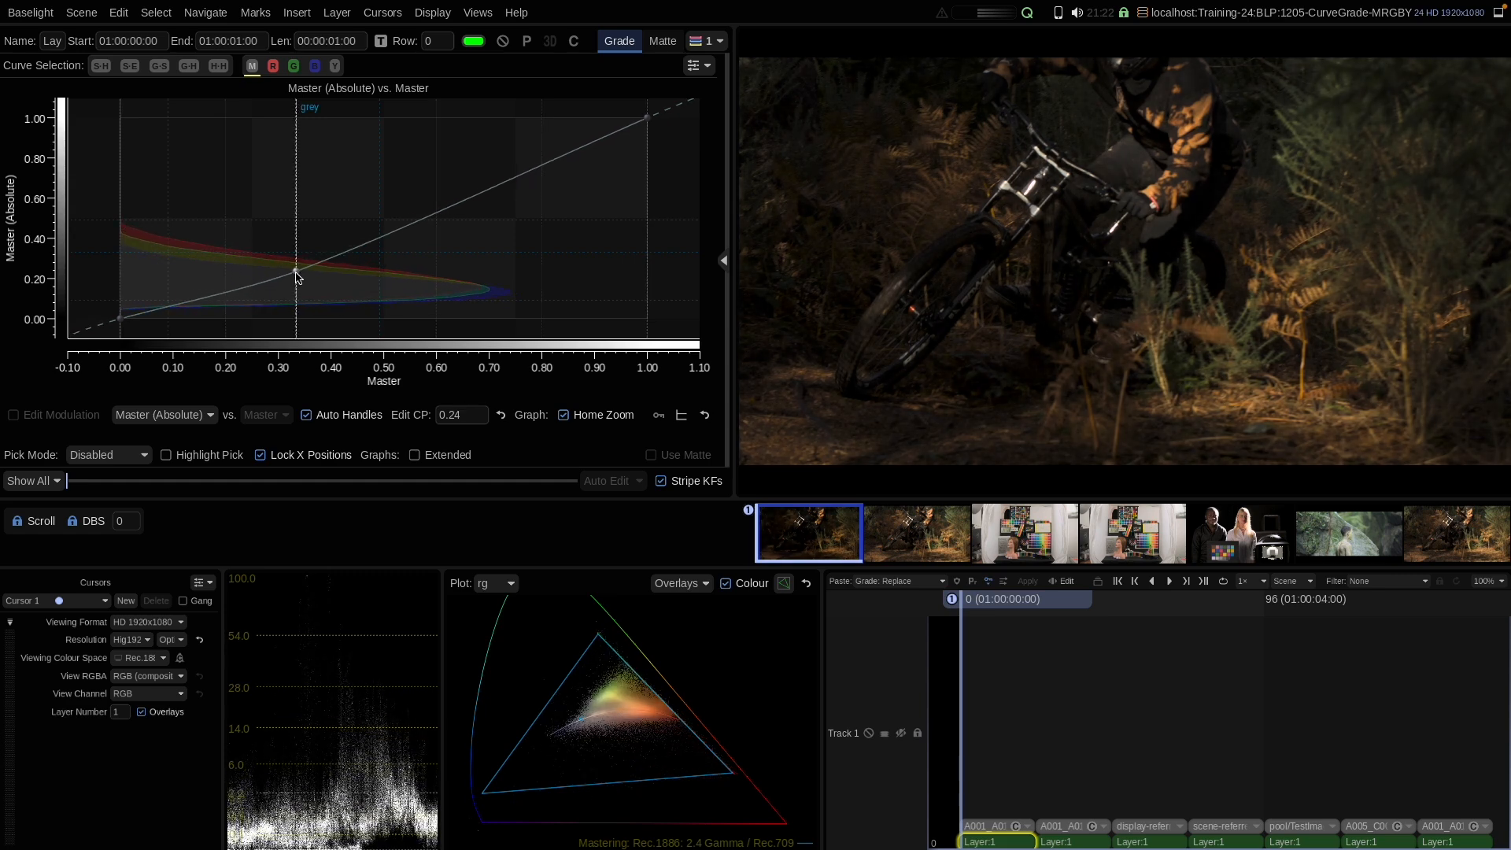
pyautogui.moveTo(297, 273)
pyautogui.mouseDown()
pyautogui.moveTo(296, 230)
pyautogui.moveTo(296, 277)
pyautogui.mouseUp()
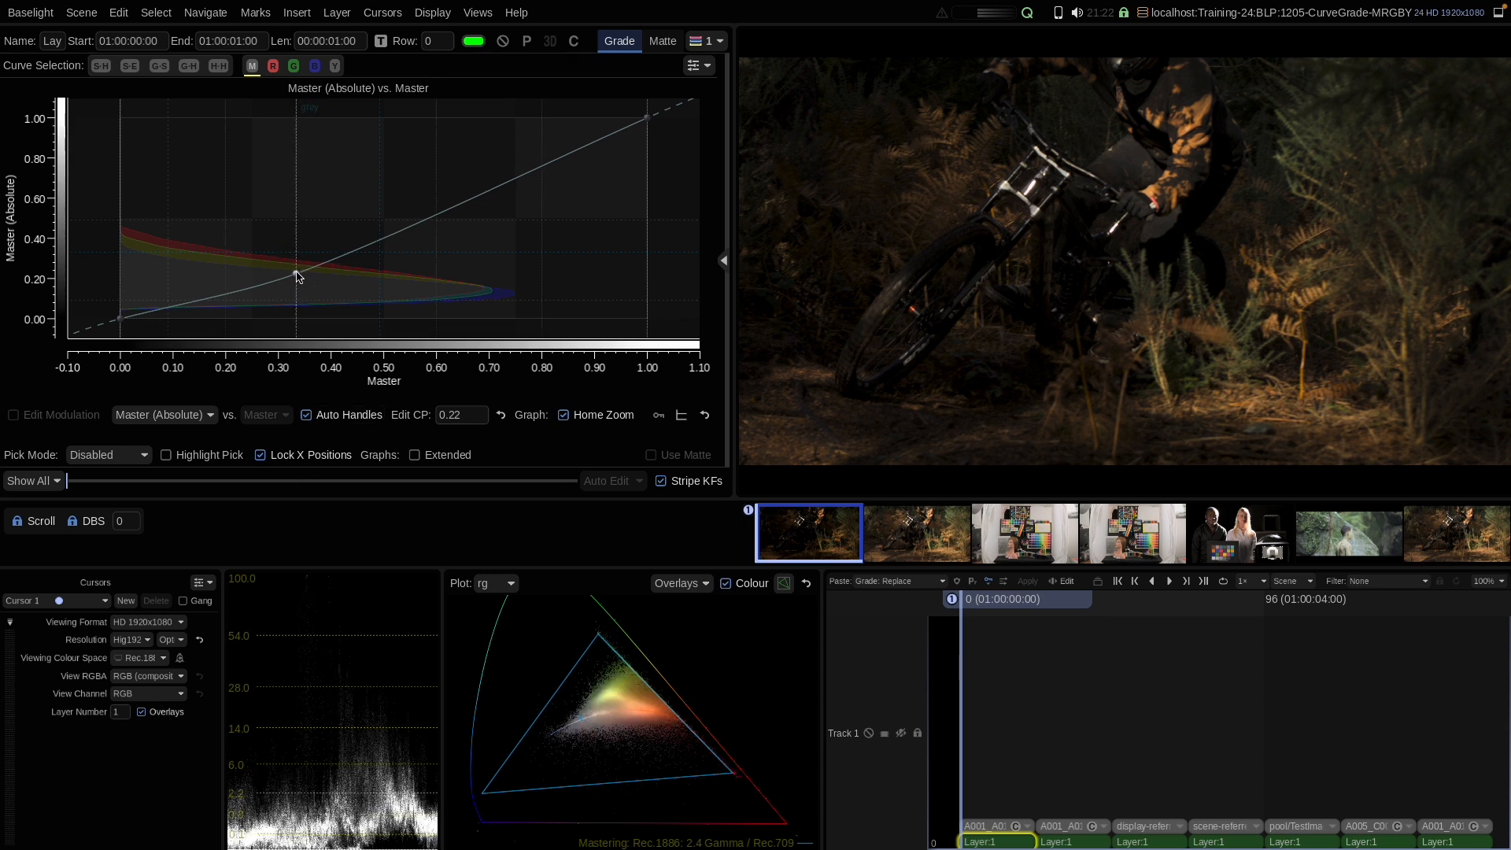
pyautogui.moveTo(298, 275); pyautogui.dragTo(296, 265)
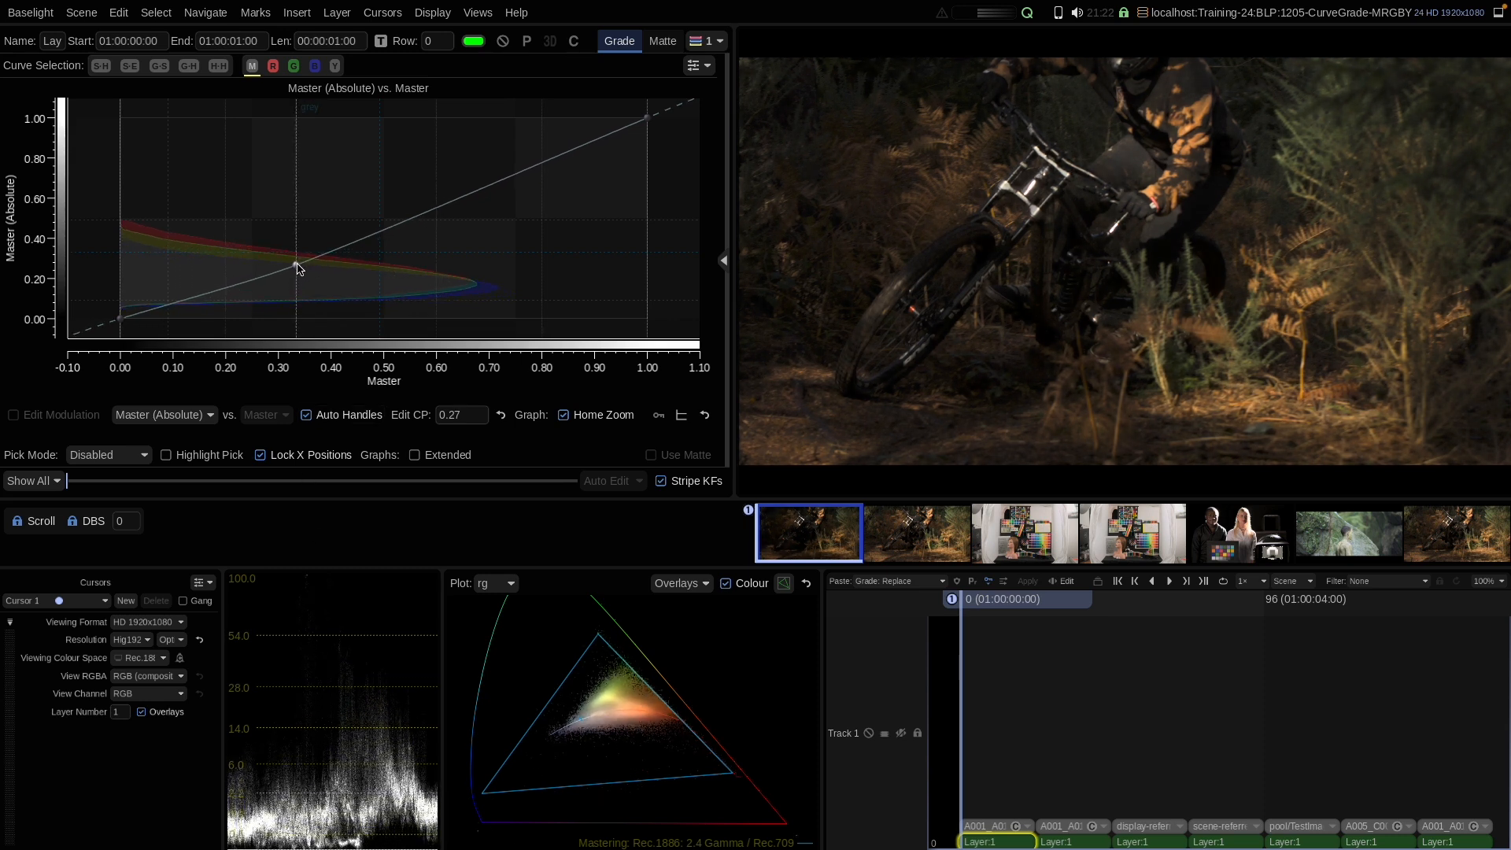
pyautogui.rightClick(318, 228)
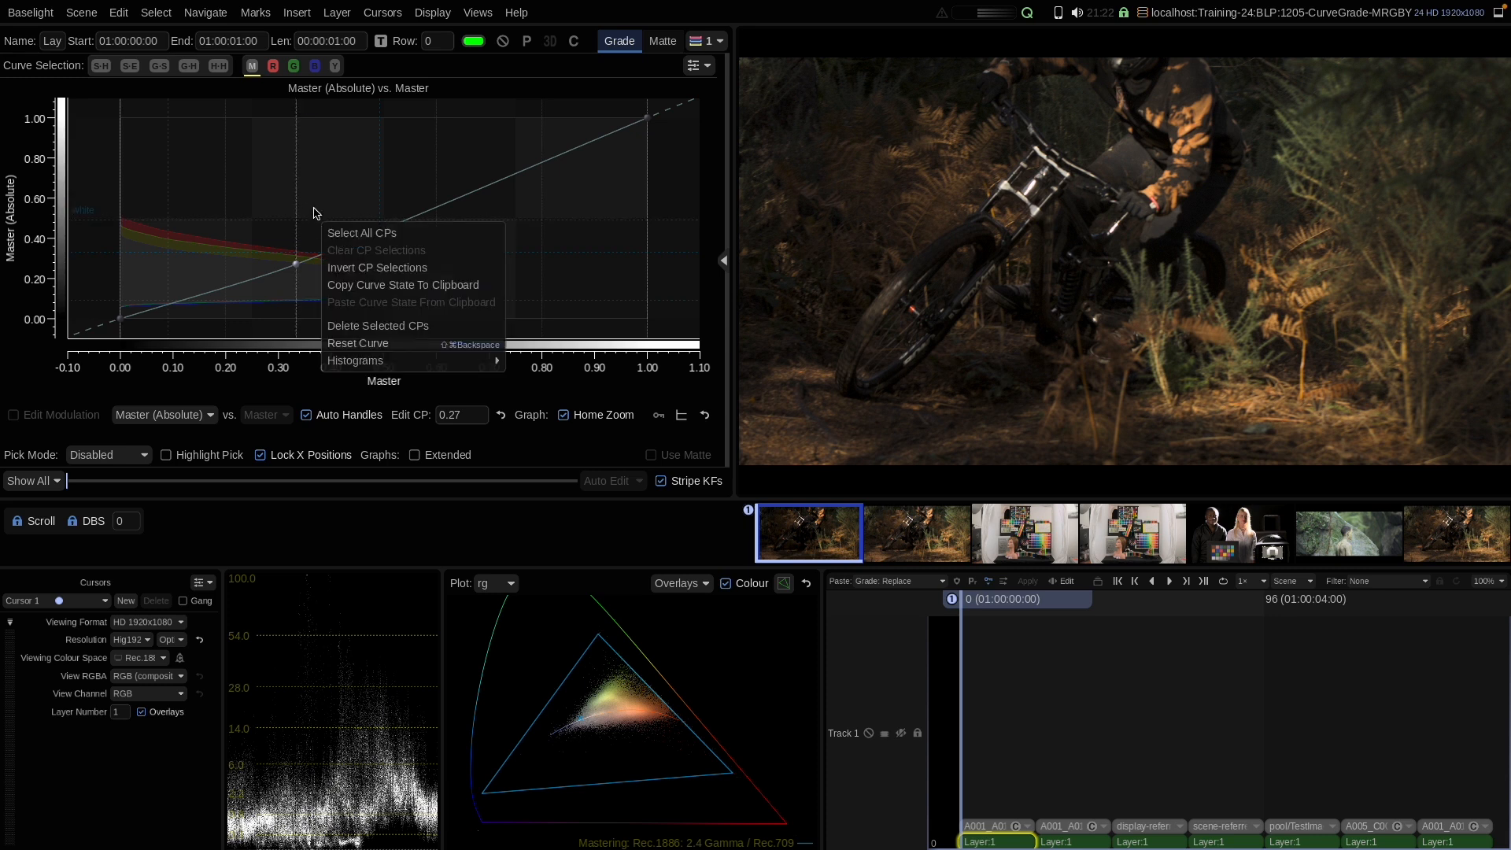
pyautogui.click(349, 343)
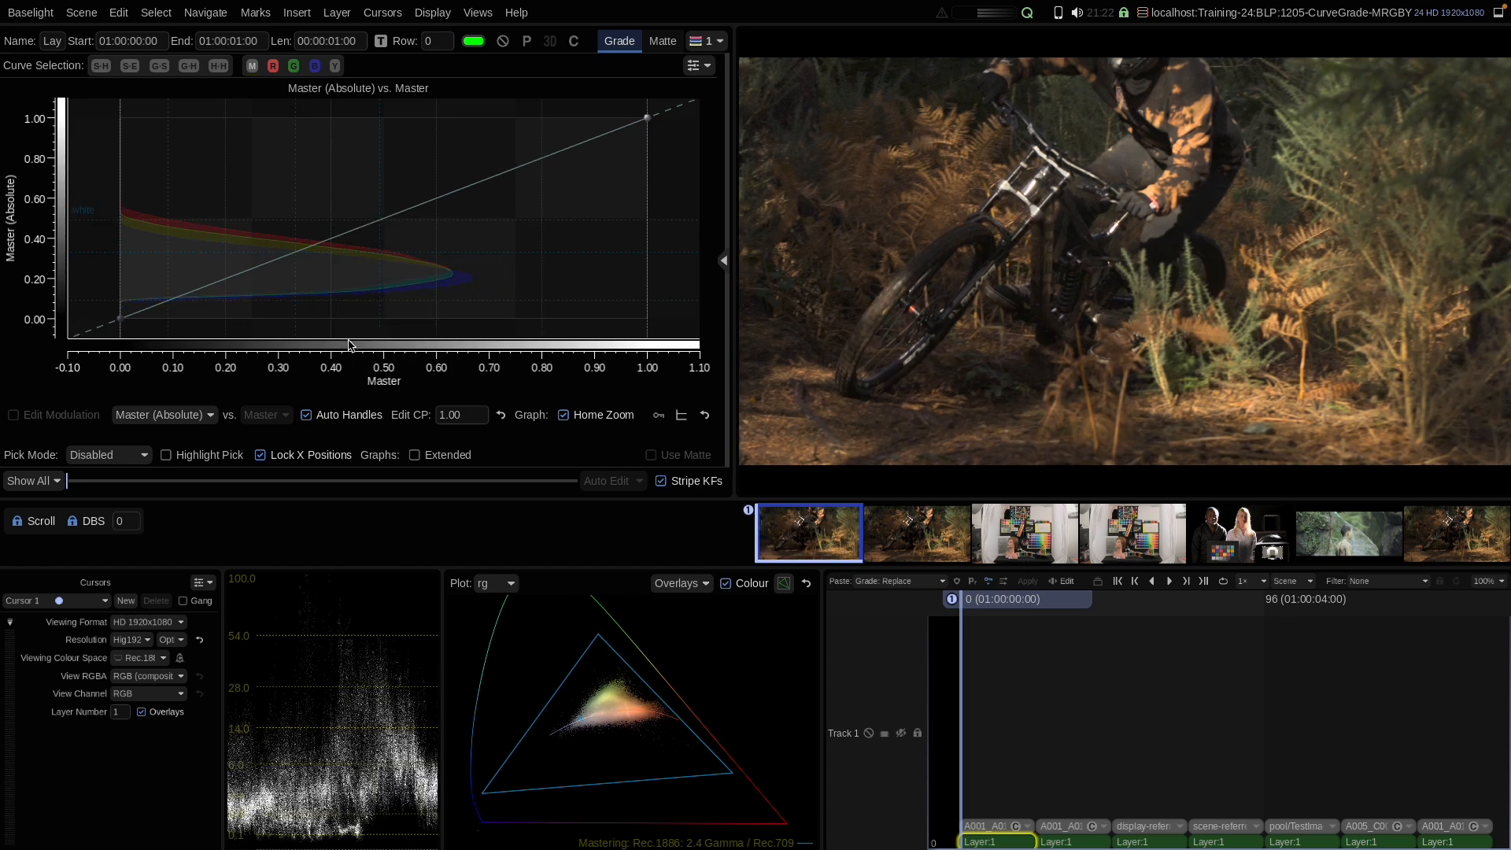
# Step: Add master curve points at about 0.33 and 0.55 input, lower the upper one to about 0.44, then reset the curve
pyautogui.click(294, 253)
pyautogui.click(410, 208)
pyautogui.moveTo(411, 214); pyautogui.dragTo(416, 236)
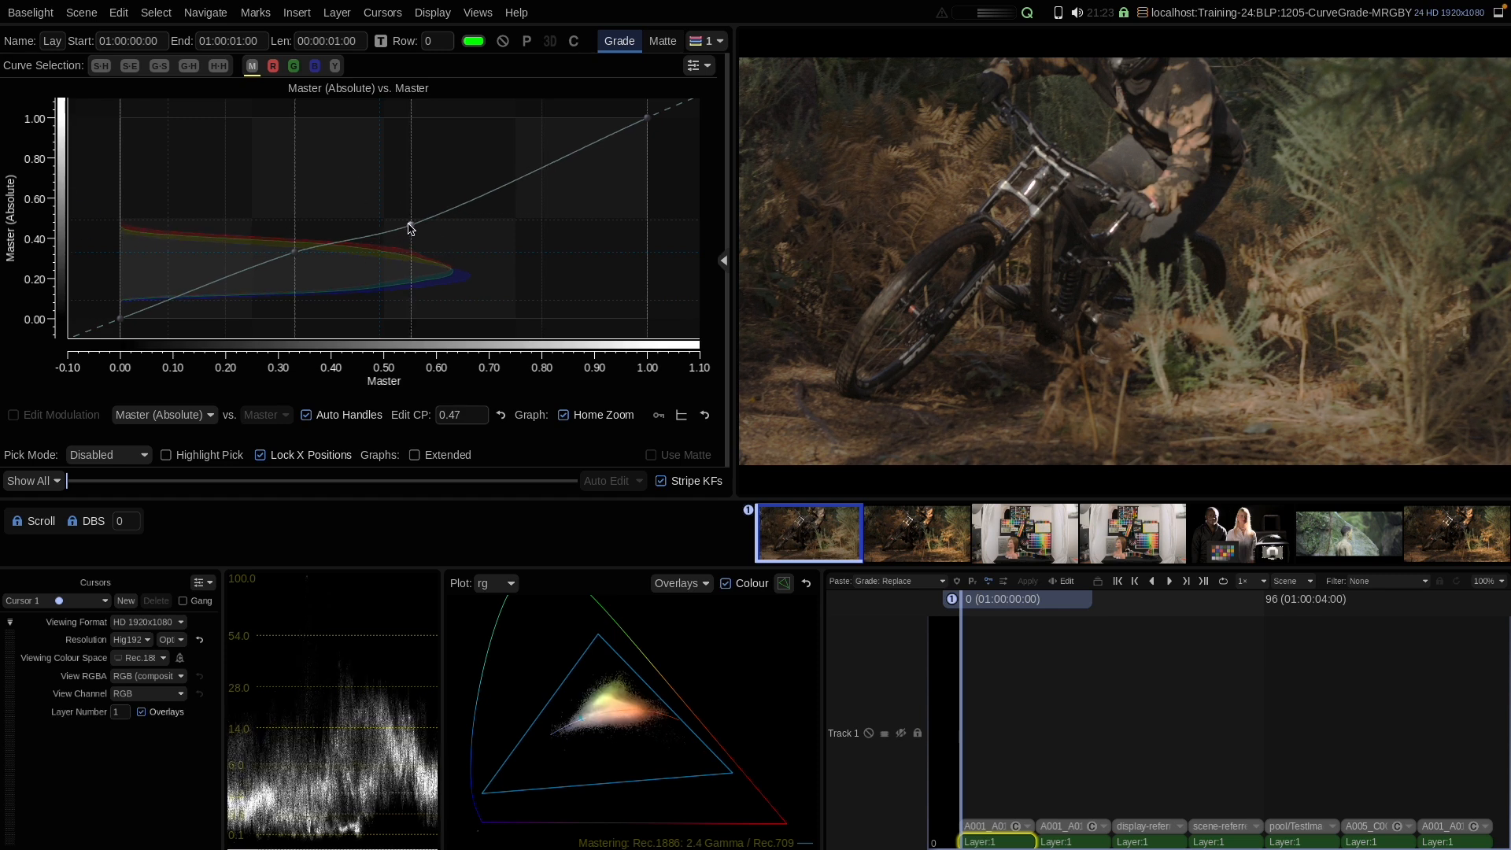
pyautogui.moveTo(410, 234); pyautogui.dragTo(413, 234)
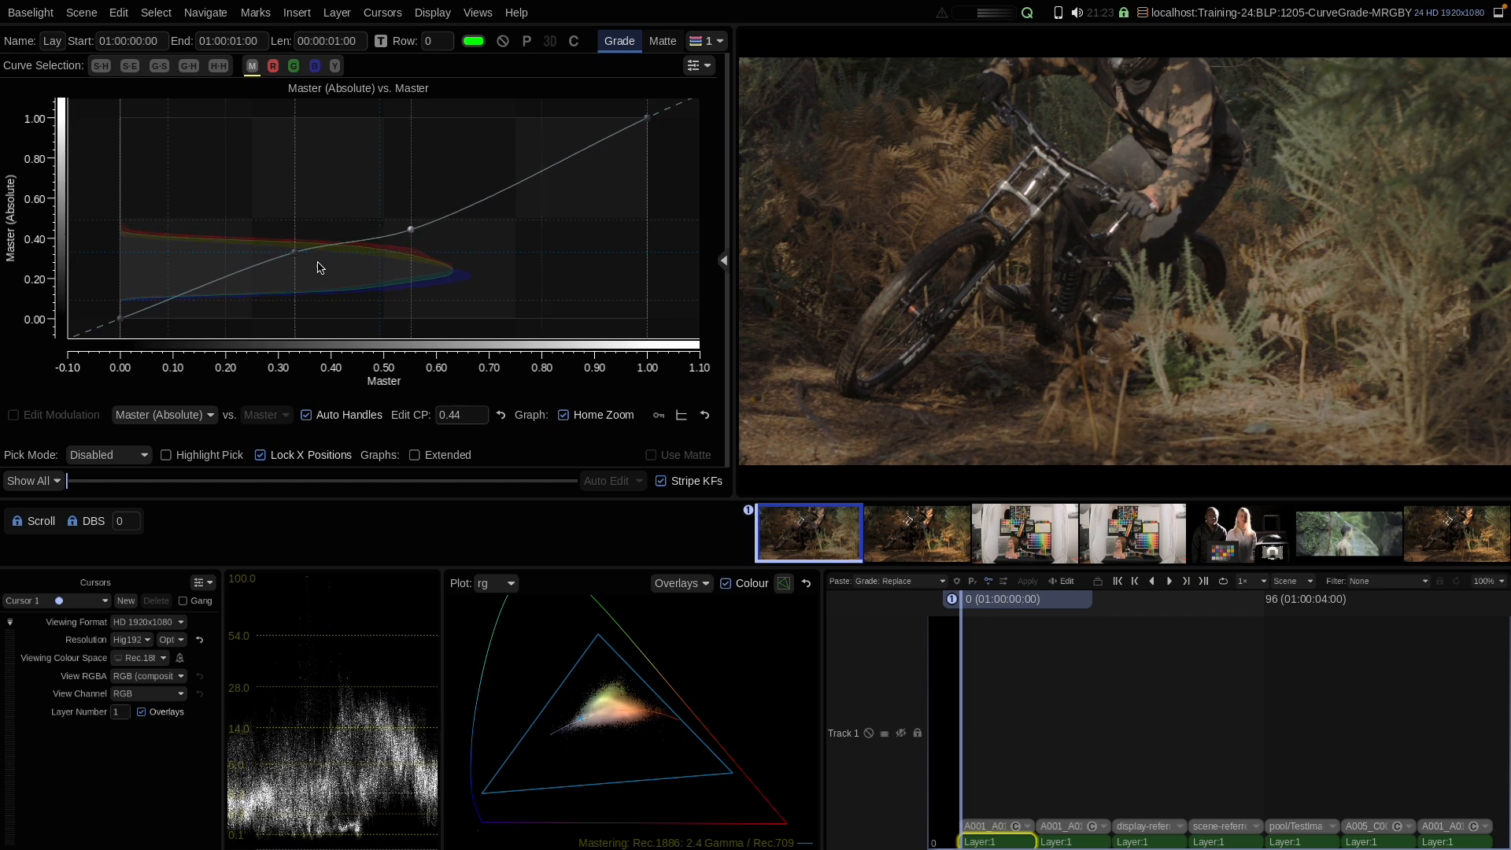
pyautogui.rightClick(351, 199)
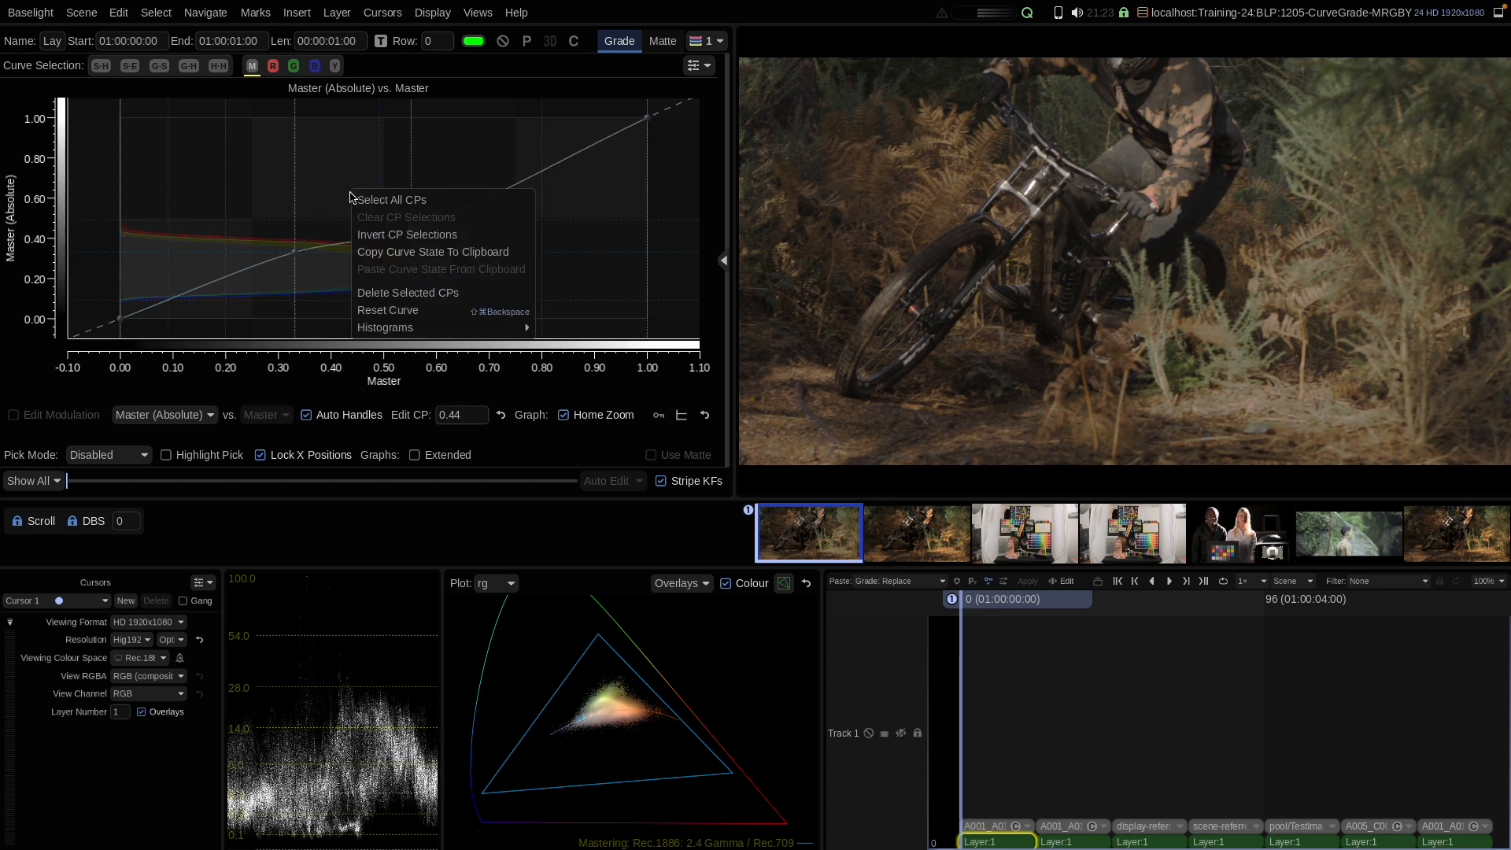
pyautogui.click(378, 313)
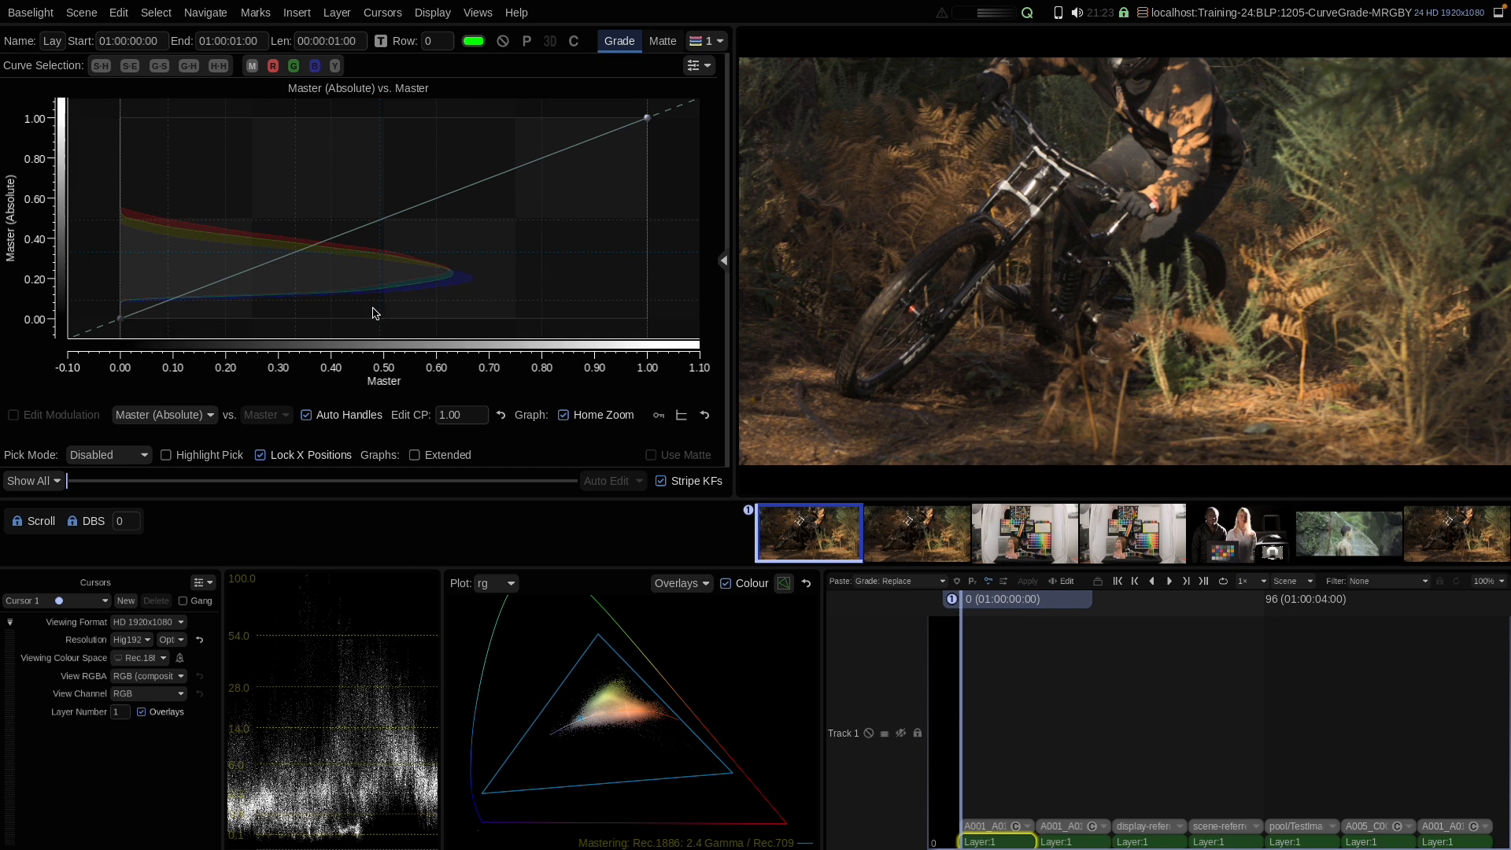
# Step: On the next shot, pull a master curve point at 0.40 input down to about 0.21, restore it, then reset the curve
pyautogui.press('Down')
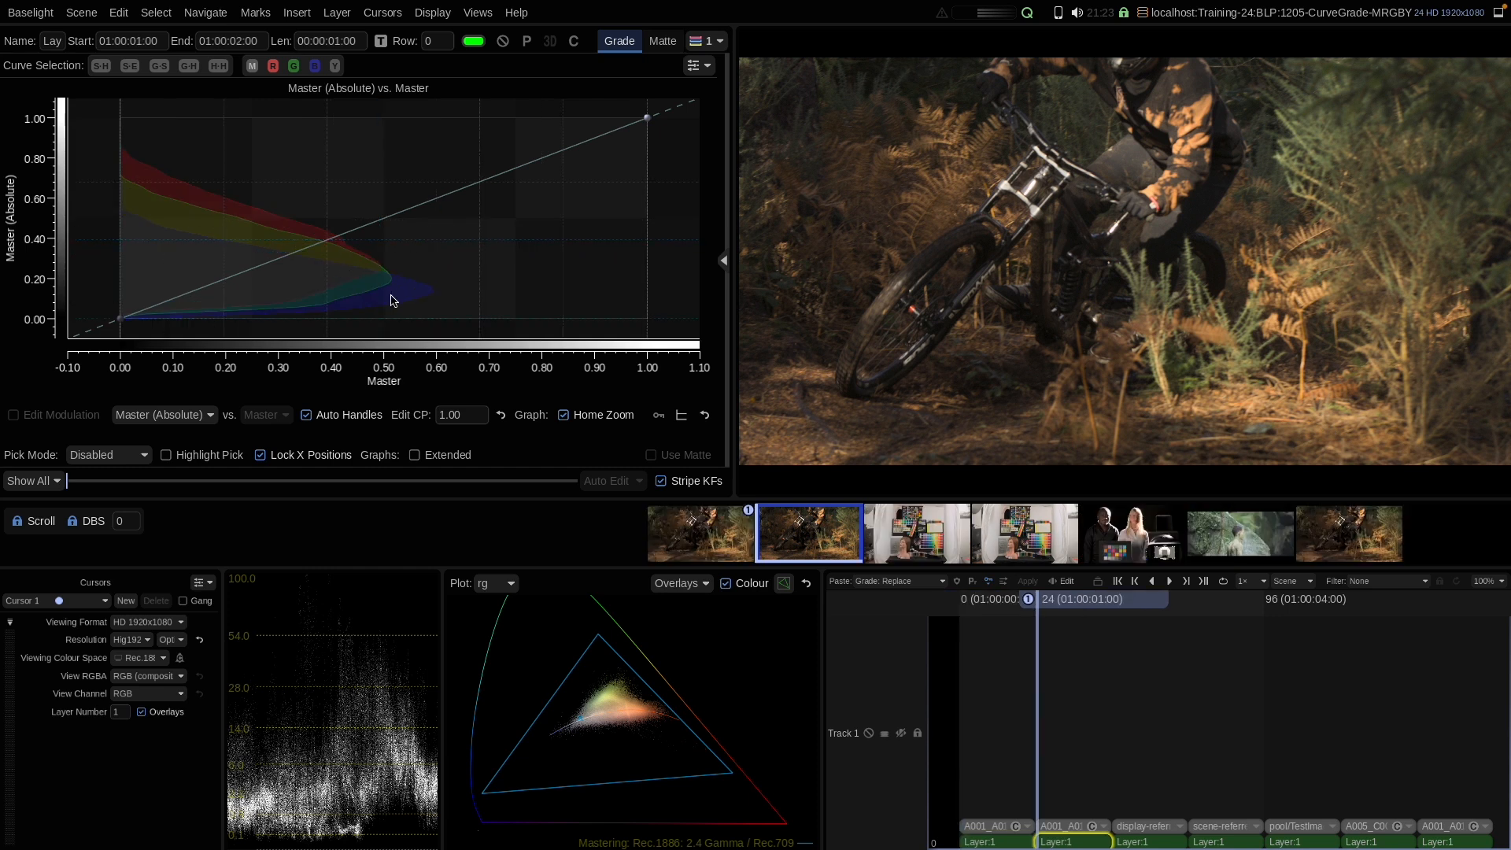
pyautogui.click(327, 239)
pyautogui.moveTo(329, 241); pyautogui.dragTo(335, 281)
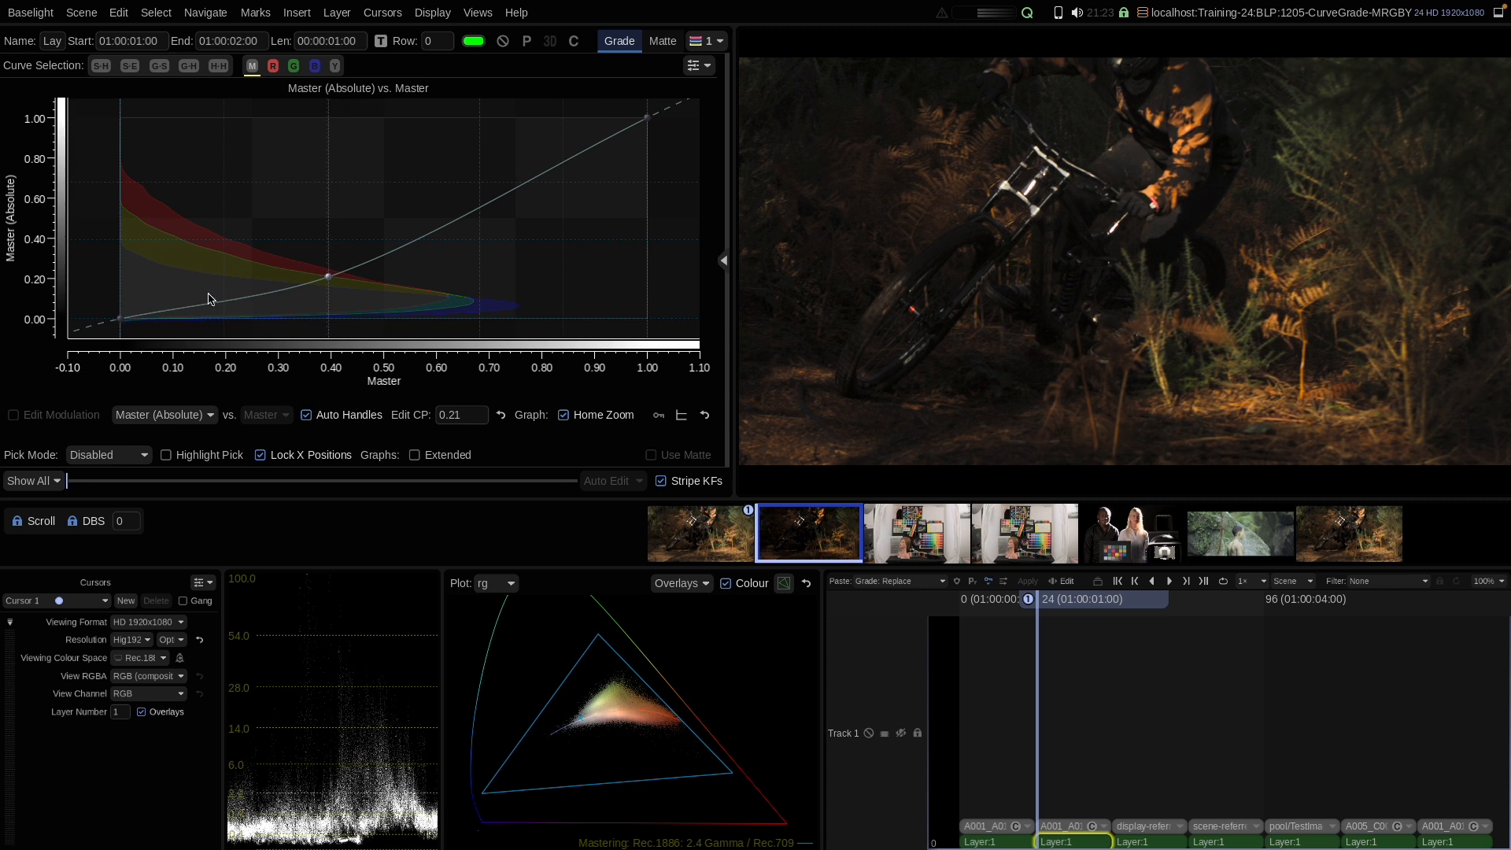
pyautogui.moveTo(331, 276)
pyautogui.mouseDown()
pyautogui.moveTo(332, 250)
pyautogui.moveTo(337, 274)
pyautogui.mouseUp()
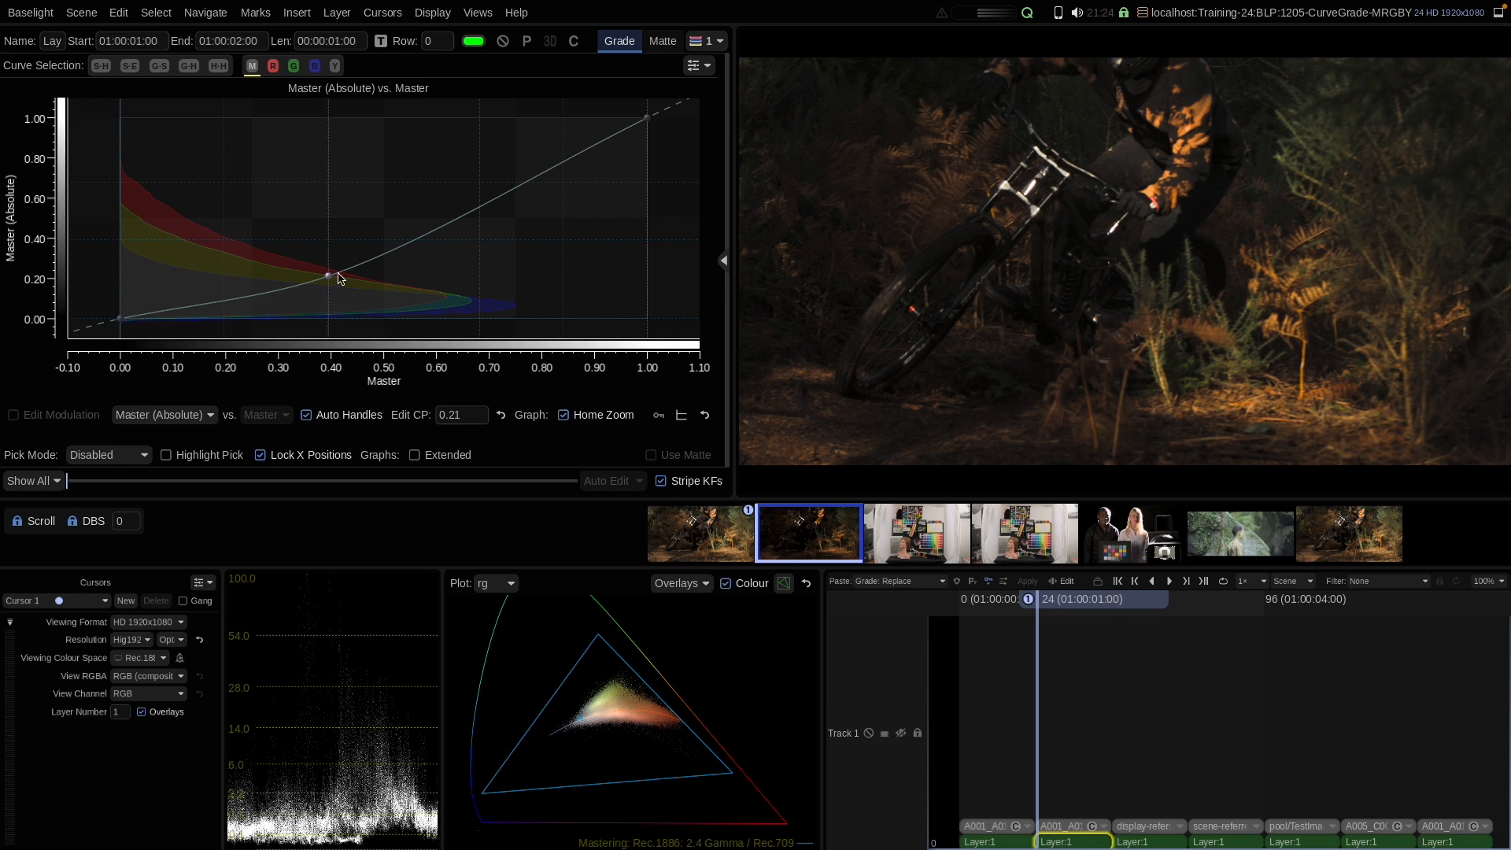
pyautogui.moveTo(330, 276); pyautogui.dragTo(330, 240)
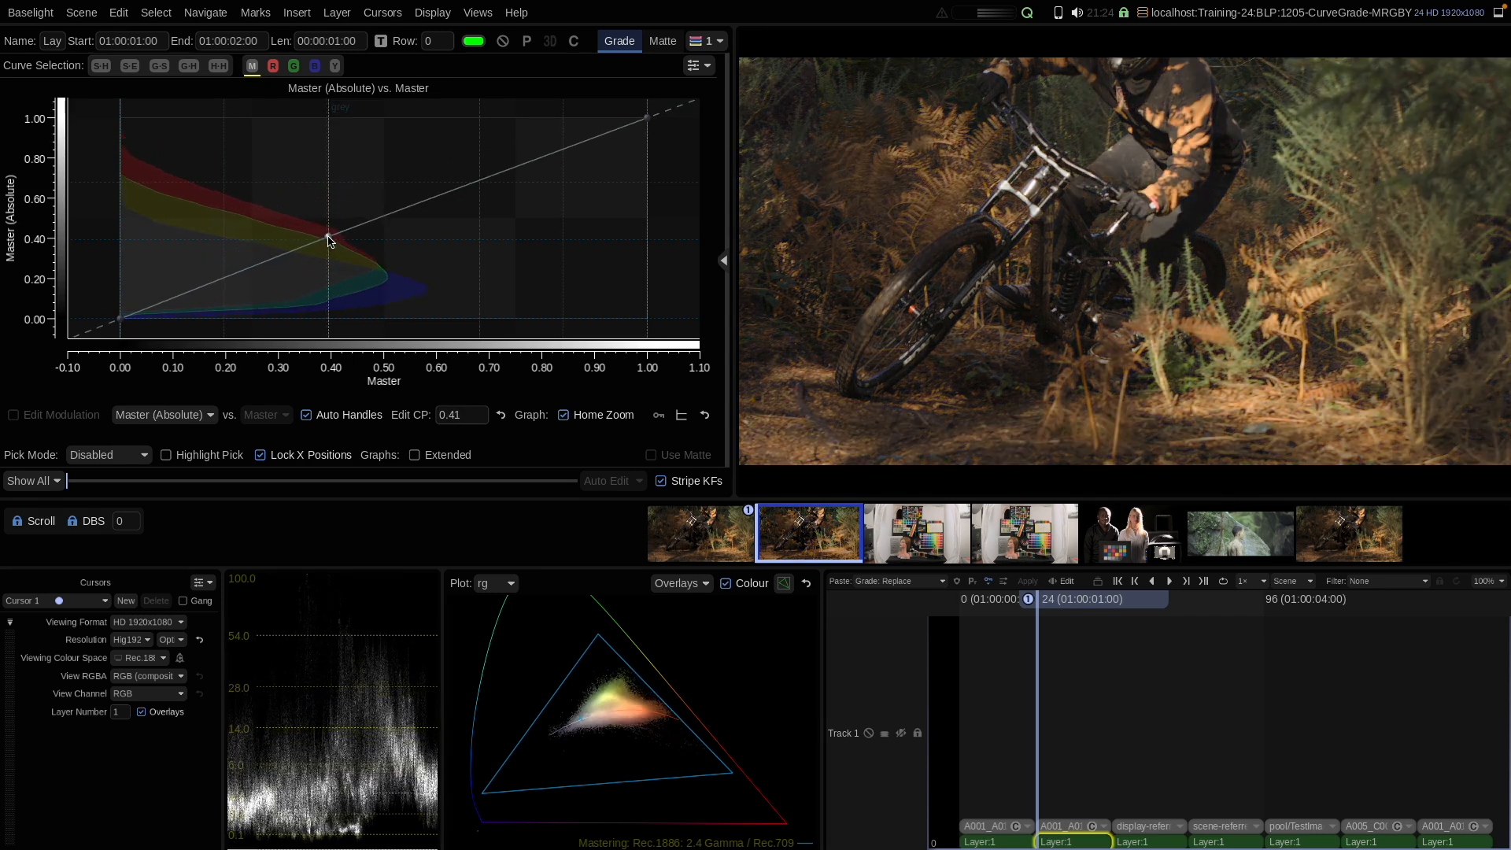
pyautogui.rightClick(342, 197)
pyautogui.click(371, 316)
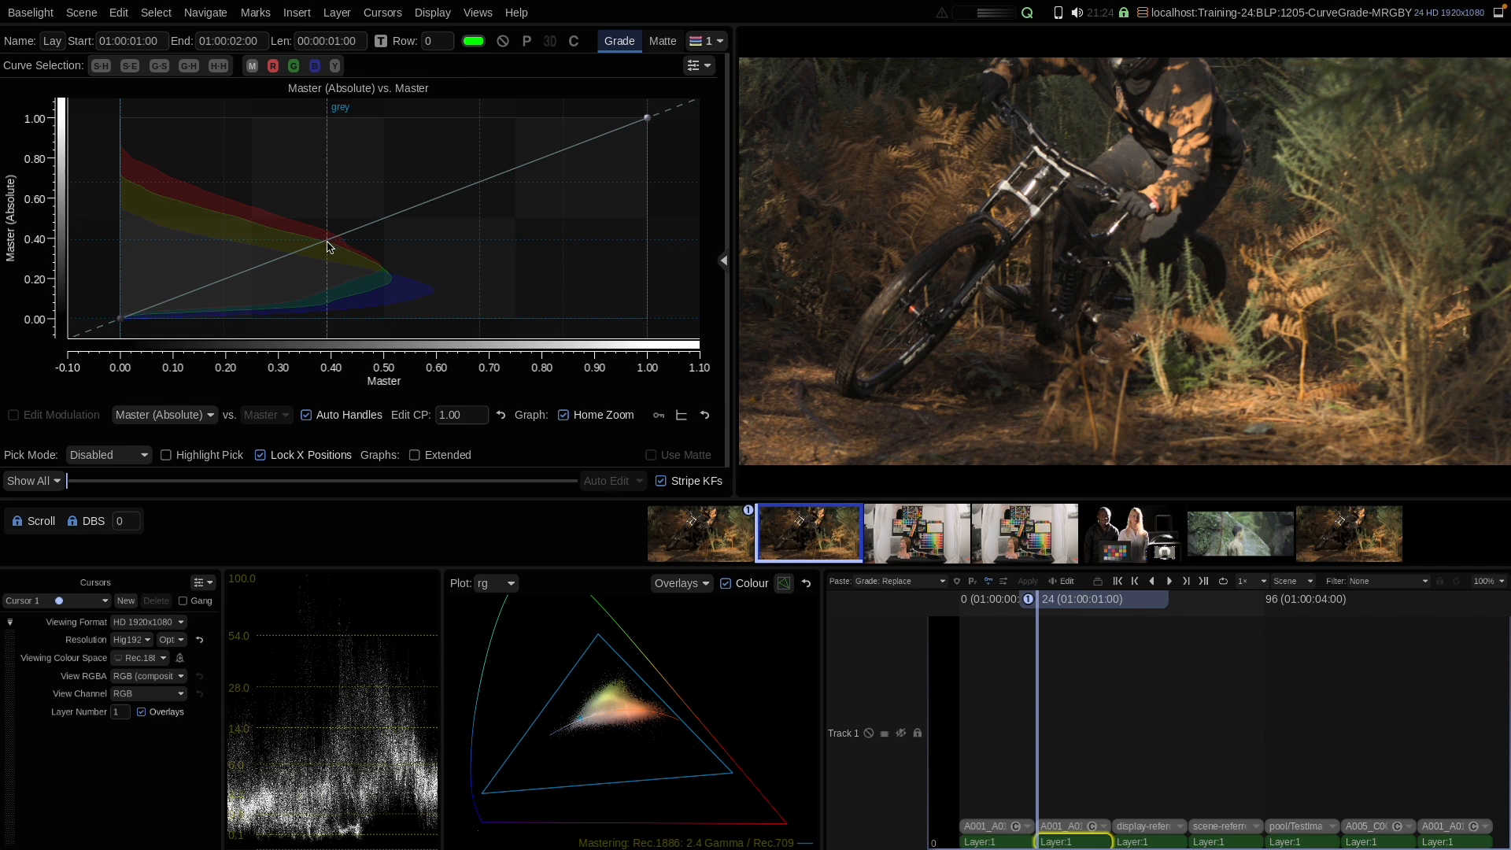
# Step: Add a master curve point at about 0.78 input and lower it to 0.65 to compress the highlights
pyautogui.click(530, 169)
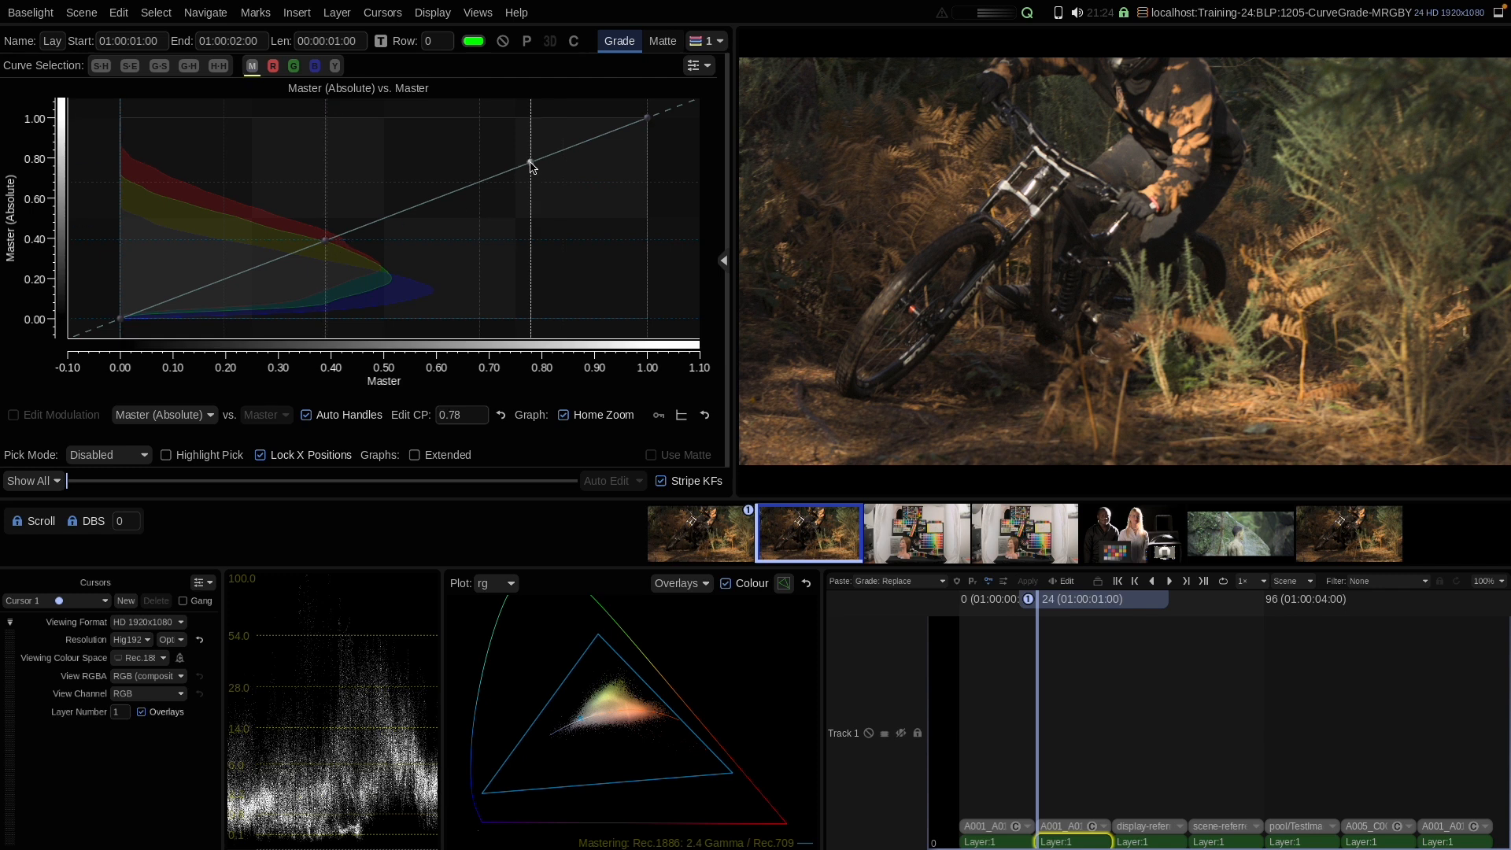
pyautogui.moveTo(533, 165)
pyautogui.mouseDown()
pyautogui.moveTo(534, 223)
pyautogui.moveTo(533, 152)
pyautogui.moveTo(530, 194)
pyautogui.mouseUp()
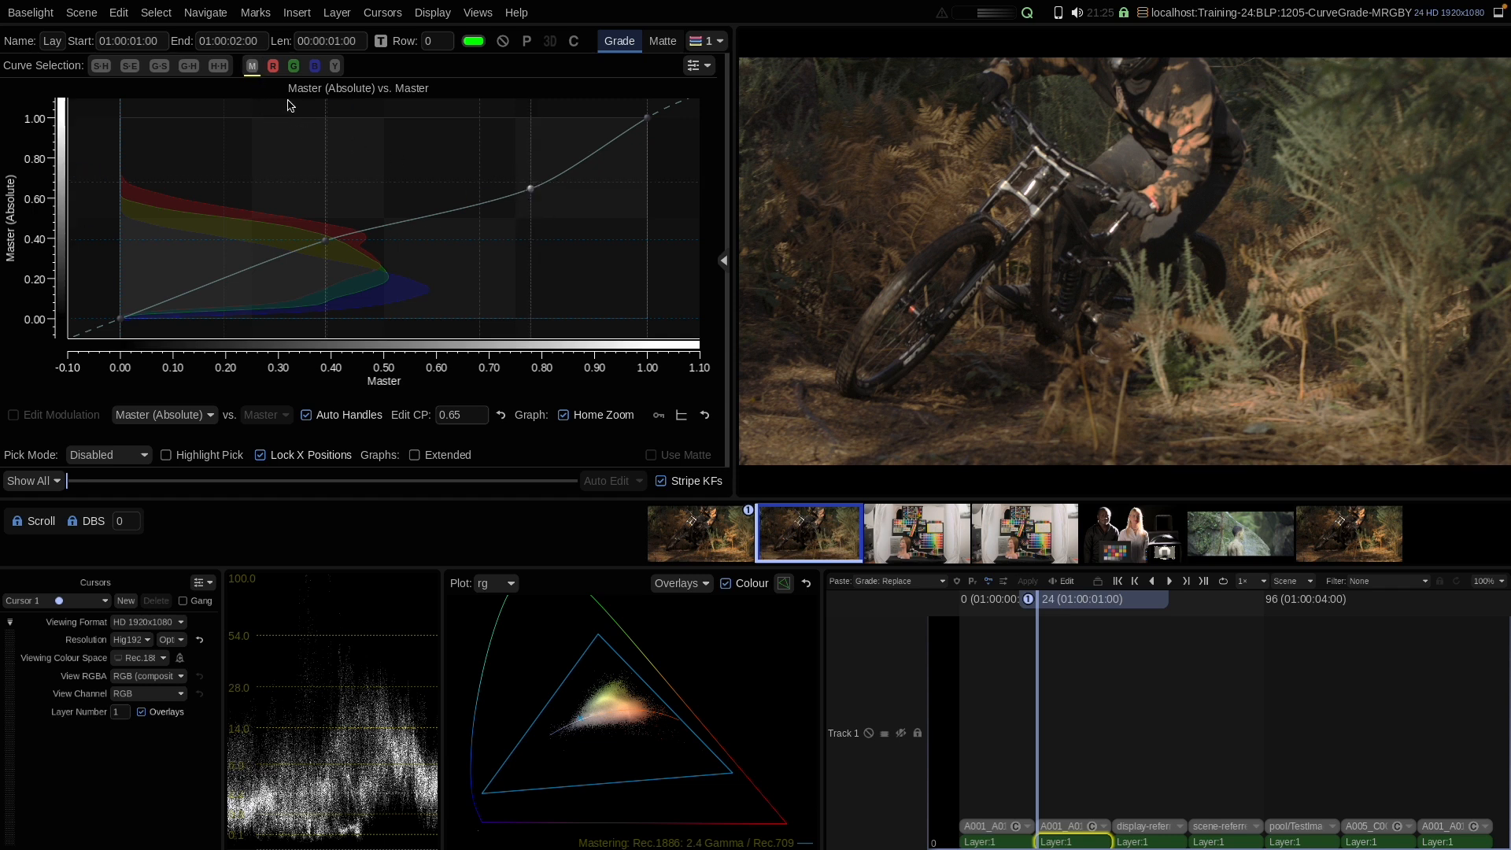
# Step: Check the red, green, blue and Y curve selections
pyautogui.click(273, 66)
pyautogui.click(293, 66)
pyautogui.click(315, 66)
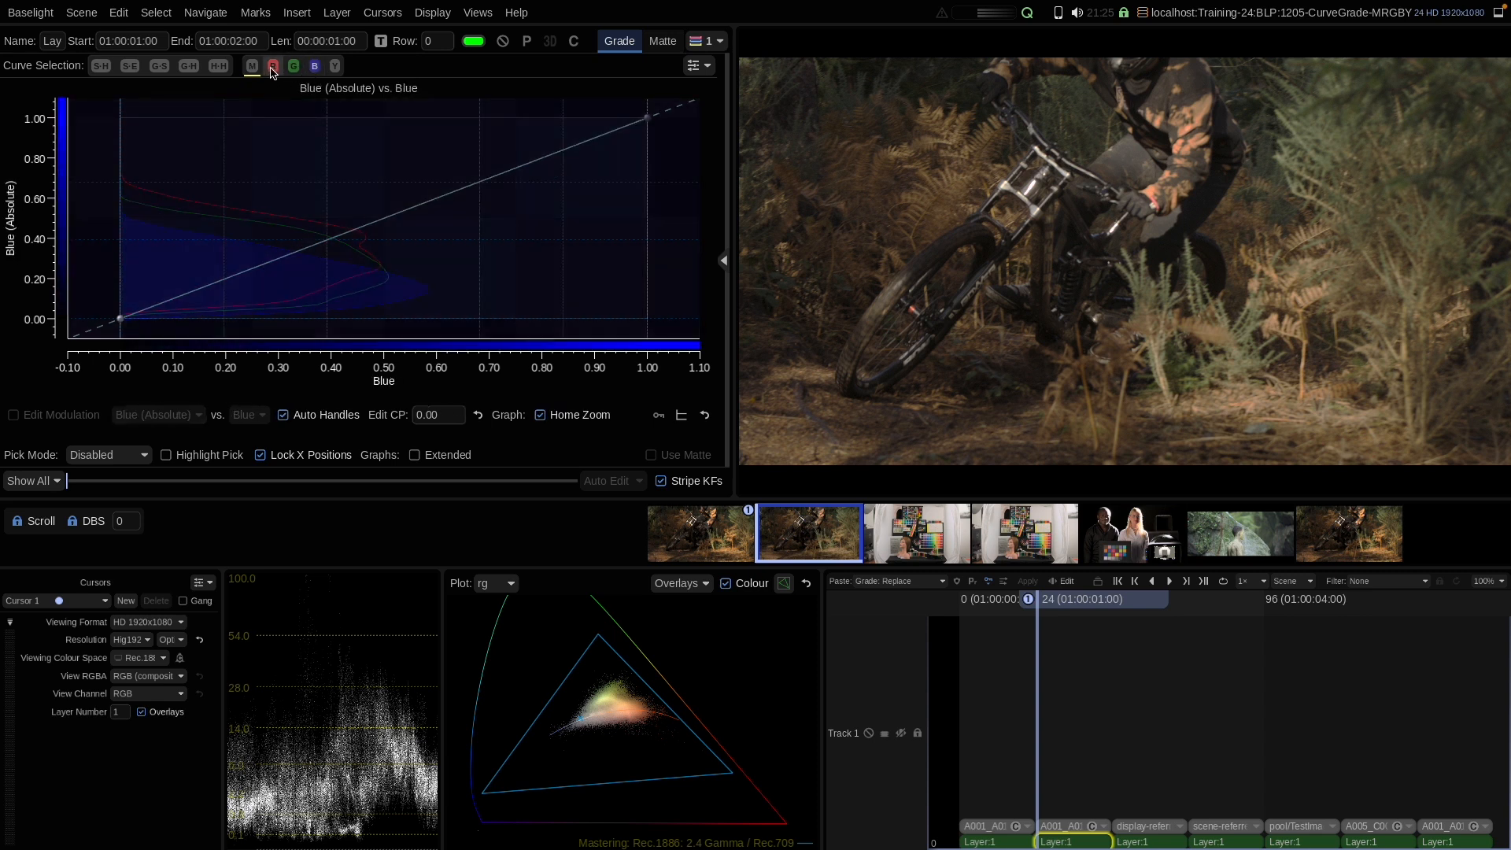
pyautogui.click(335, 67)
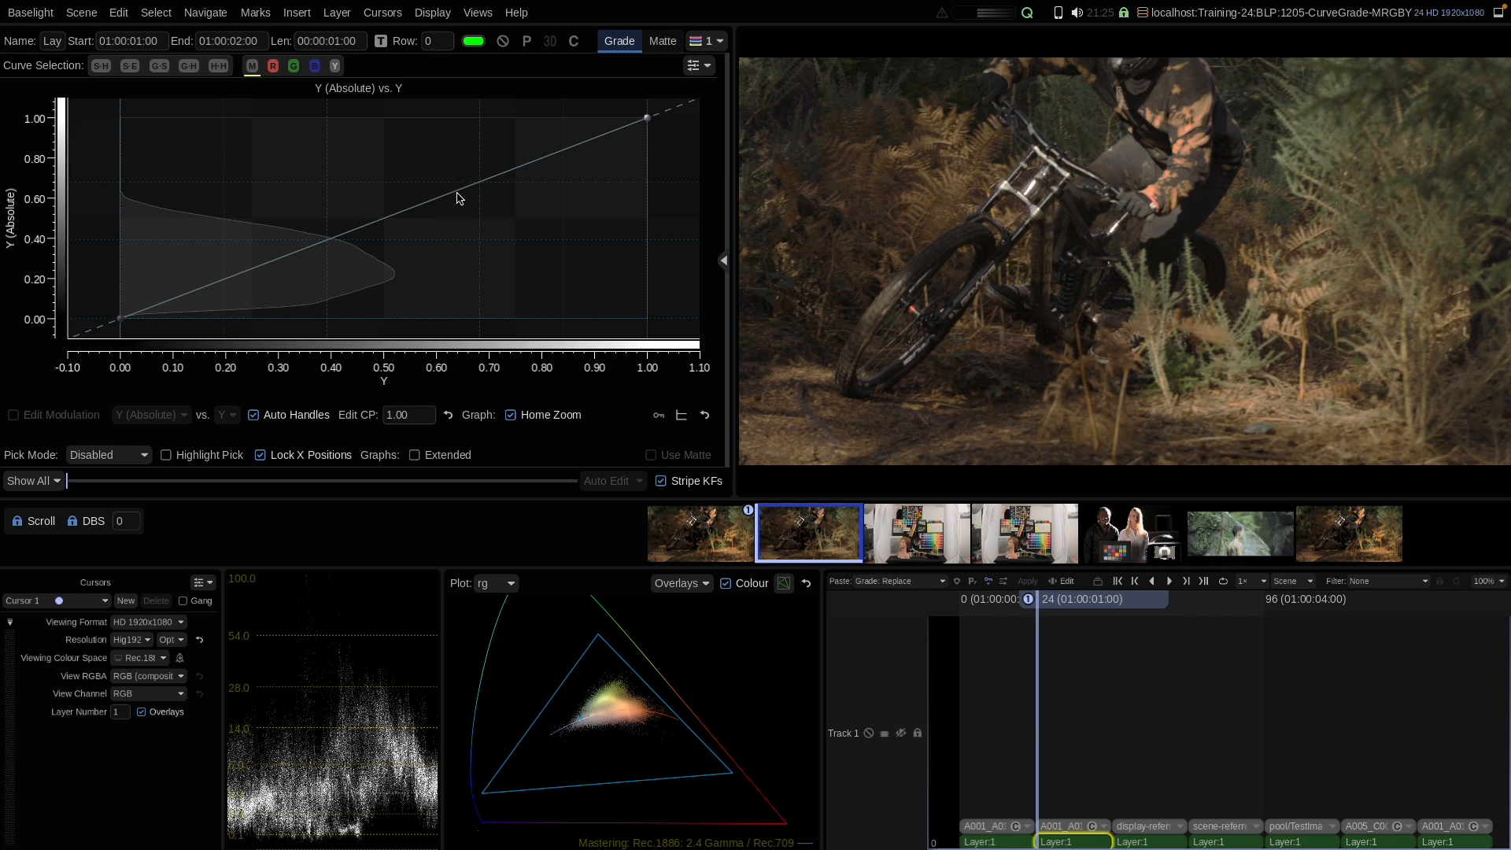
# Step: Return to the Master curve and reset it
pyautogui.click(252, 66)
pyautogui.rightClick(385, 161)
pyautogui.click(404, 280)
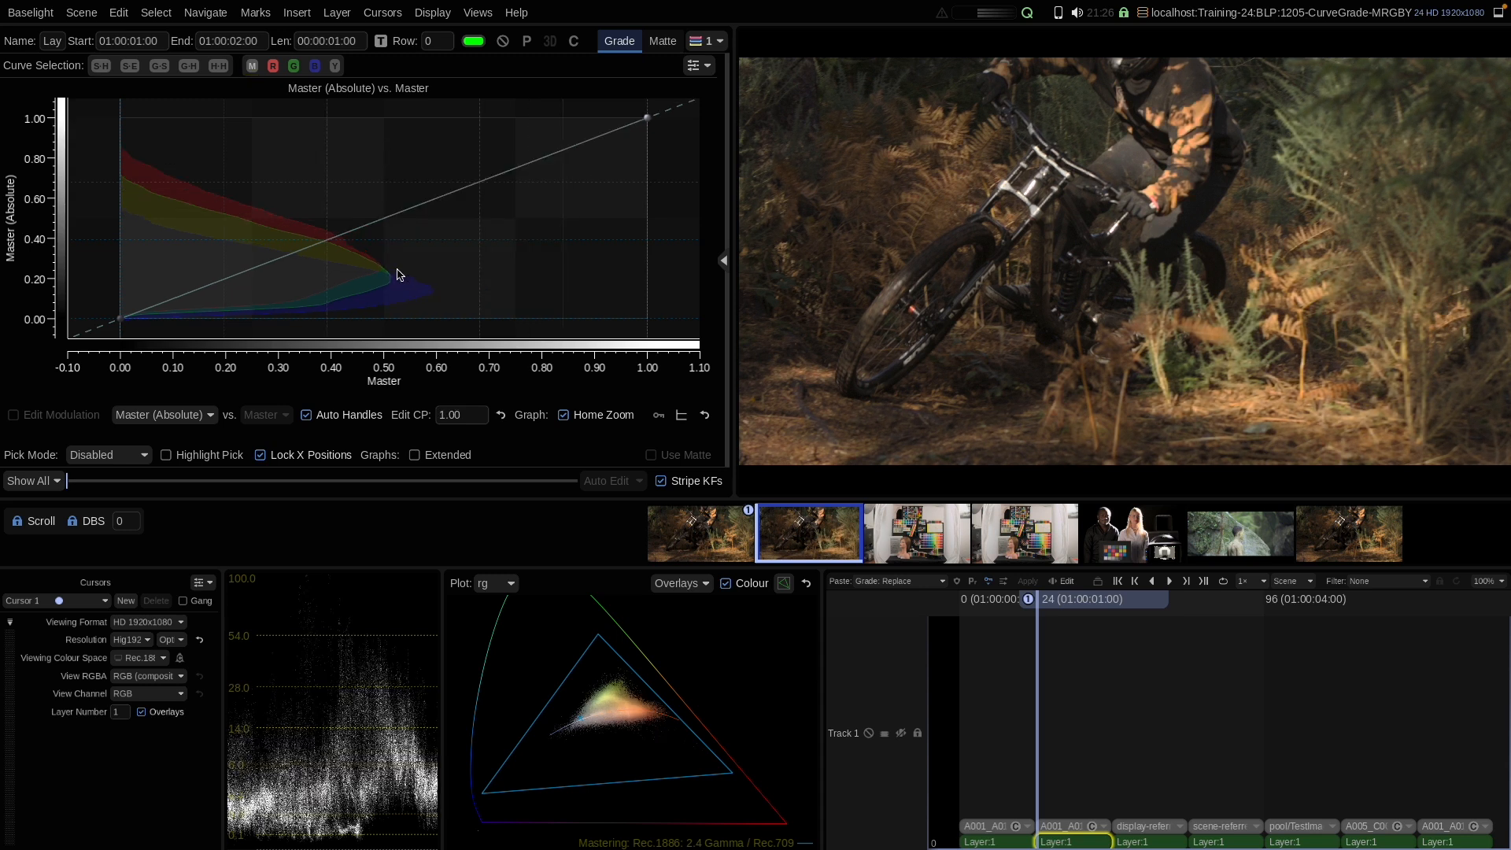
# Step: Move to the next shot and open the Colour Space Journey view, then close it
pyautogui.press('pagedown')
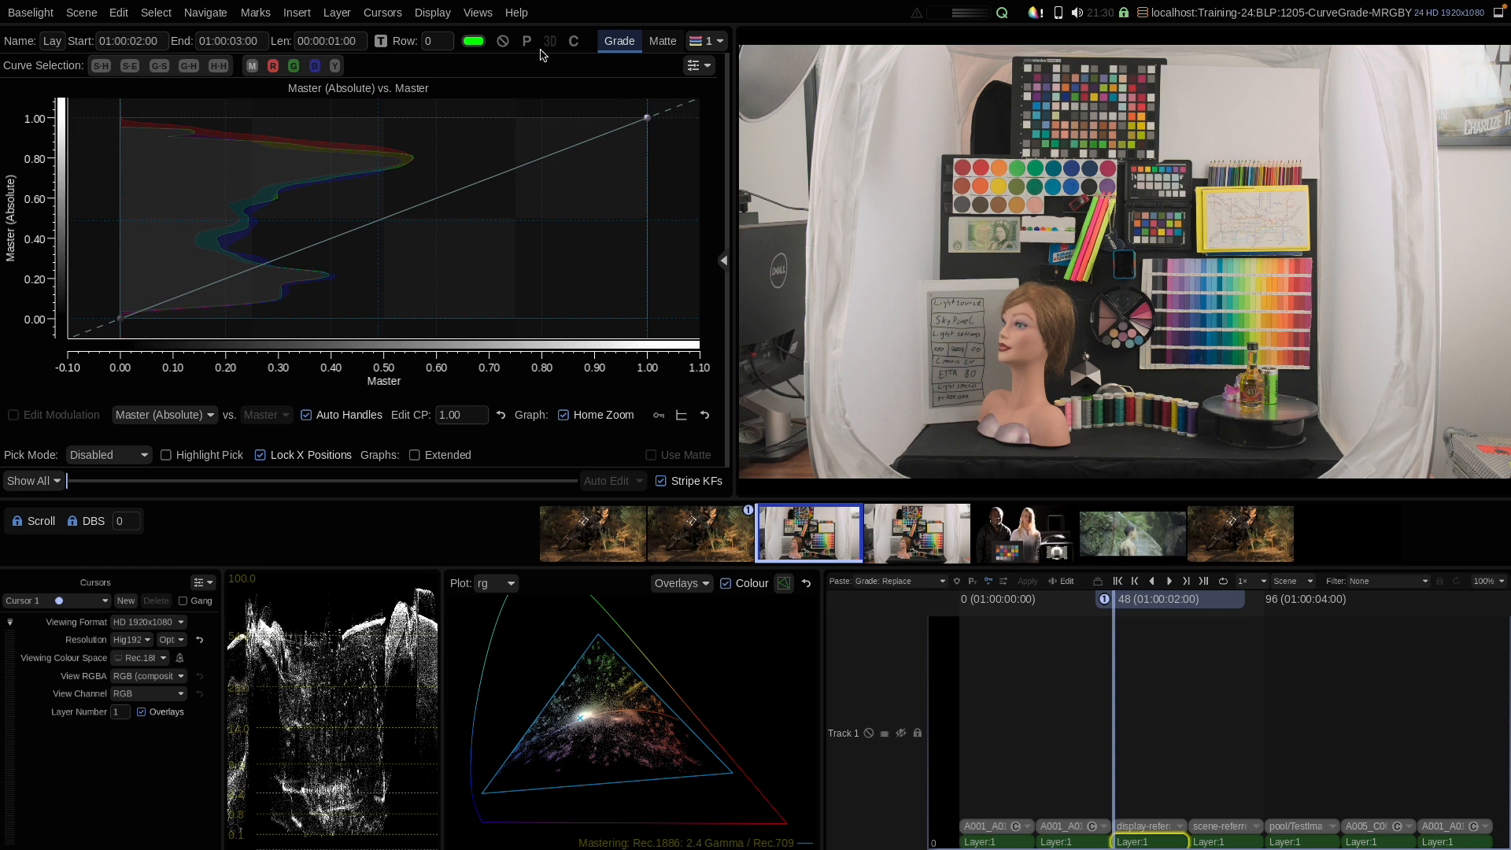
pyautogui.click(478, 13)
pyautogui.click(525, 133)
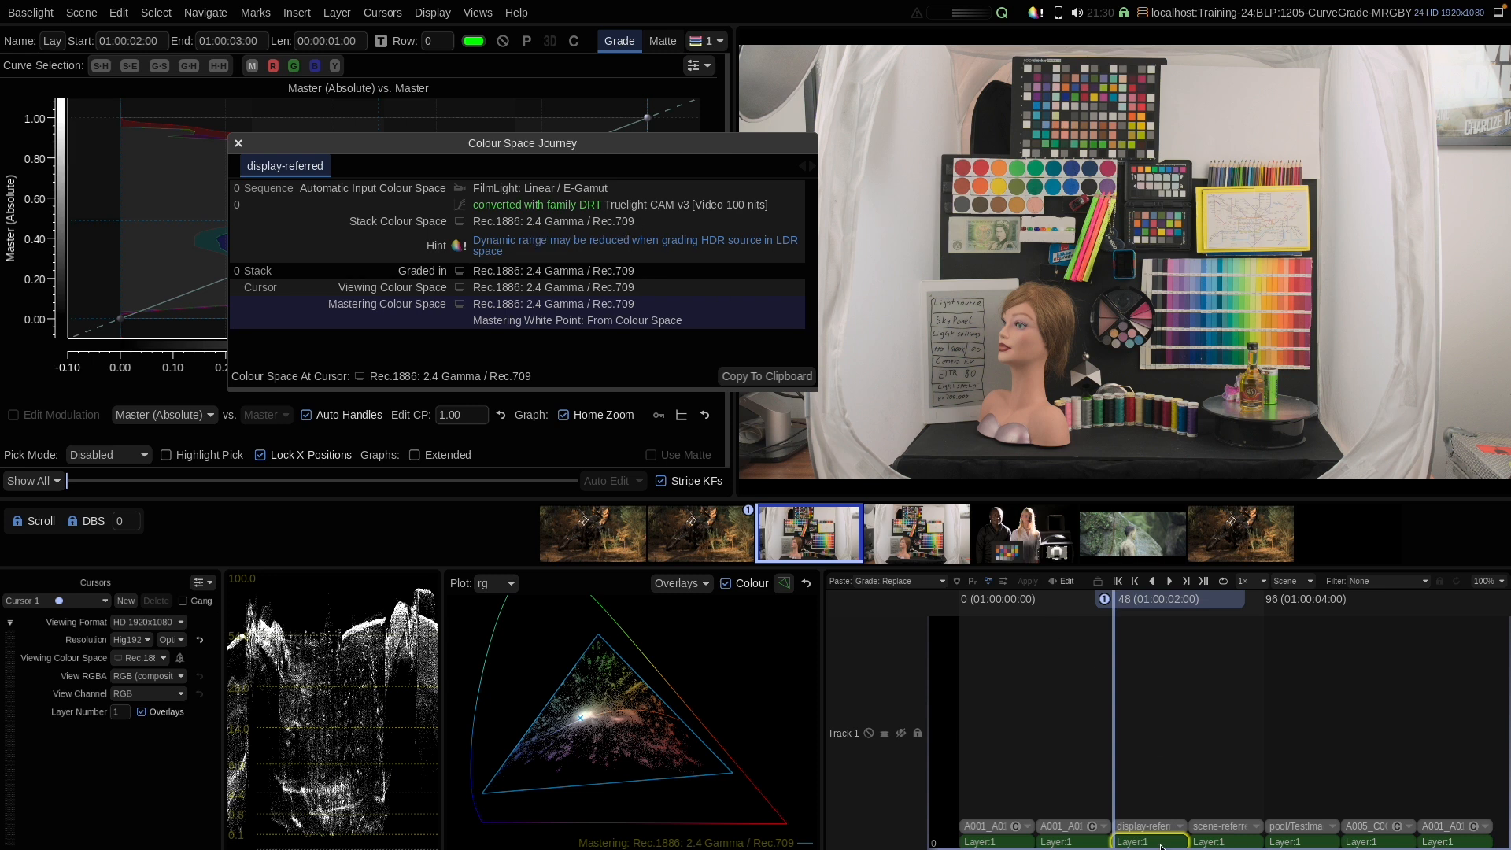
pyautogui.click(239, 143)
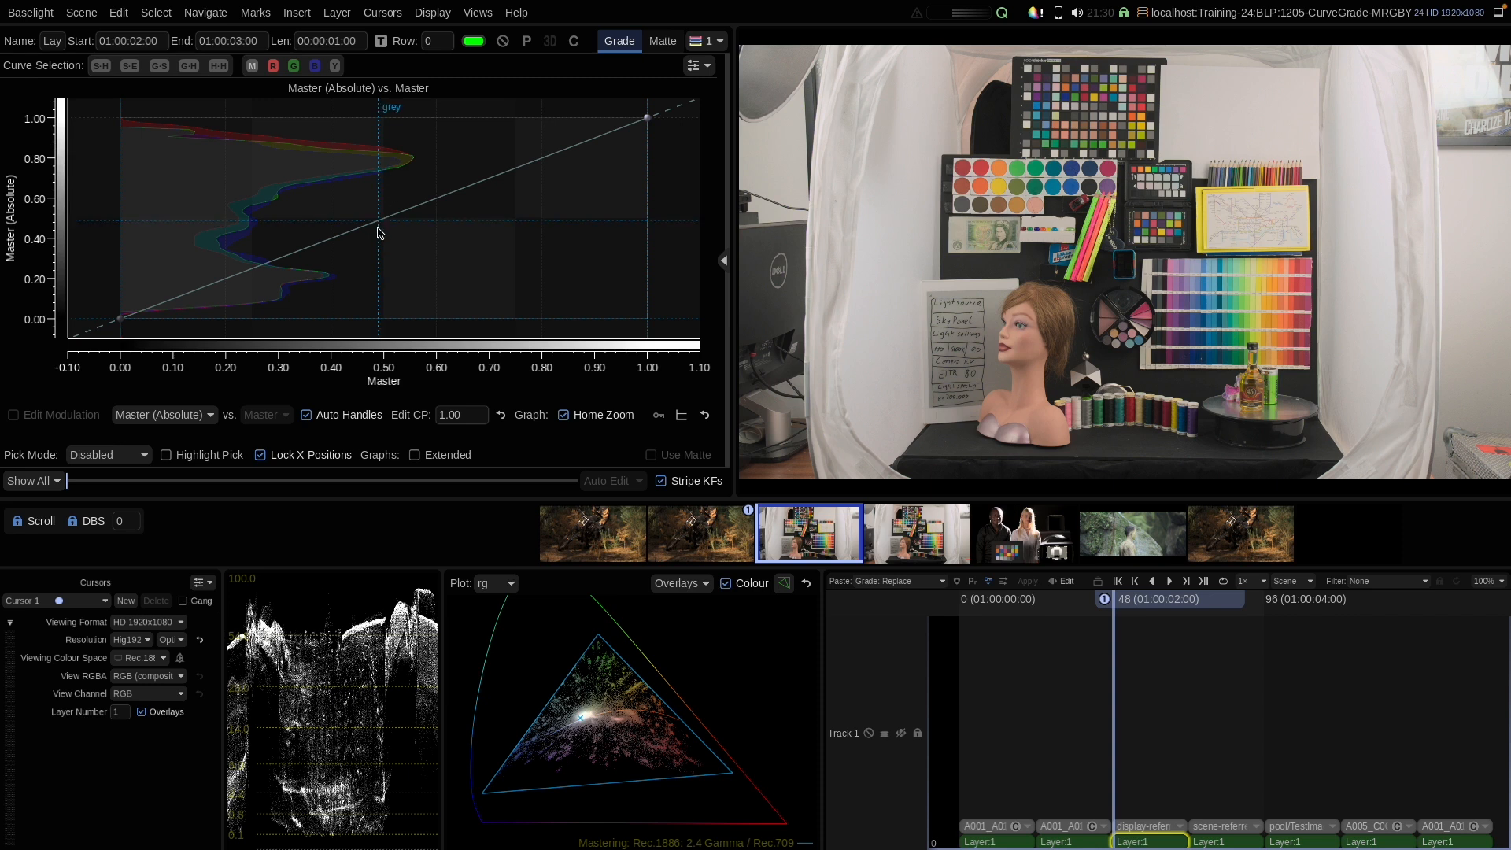
# Step: Lower a master curve point at about 0.48 input to around 0.41, then reset the curve
pyautogui.moveTo(381, 223)
pyautogui.mouseDown()
pyautogui.moveTo(385, 268)
pyautogui.moveTo(364, 166)
pyautogui.moveTo(387, 249)
pyautogui.mouseUp()
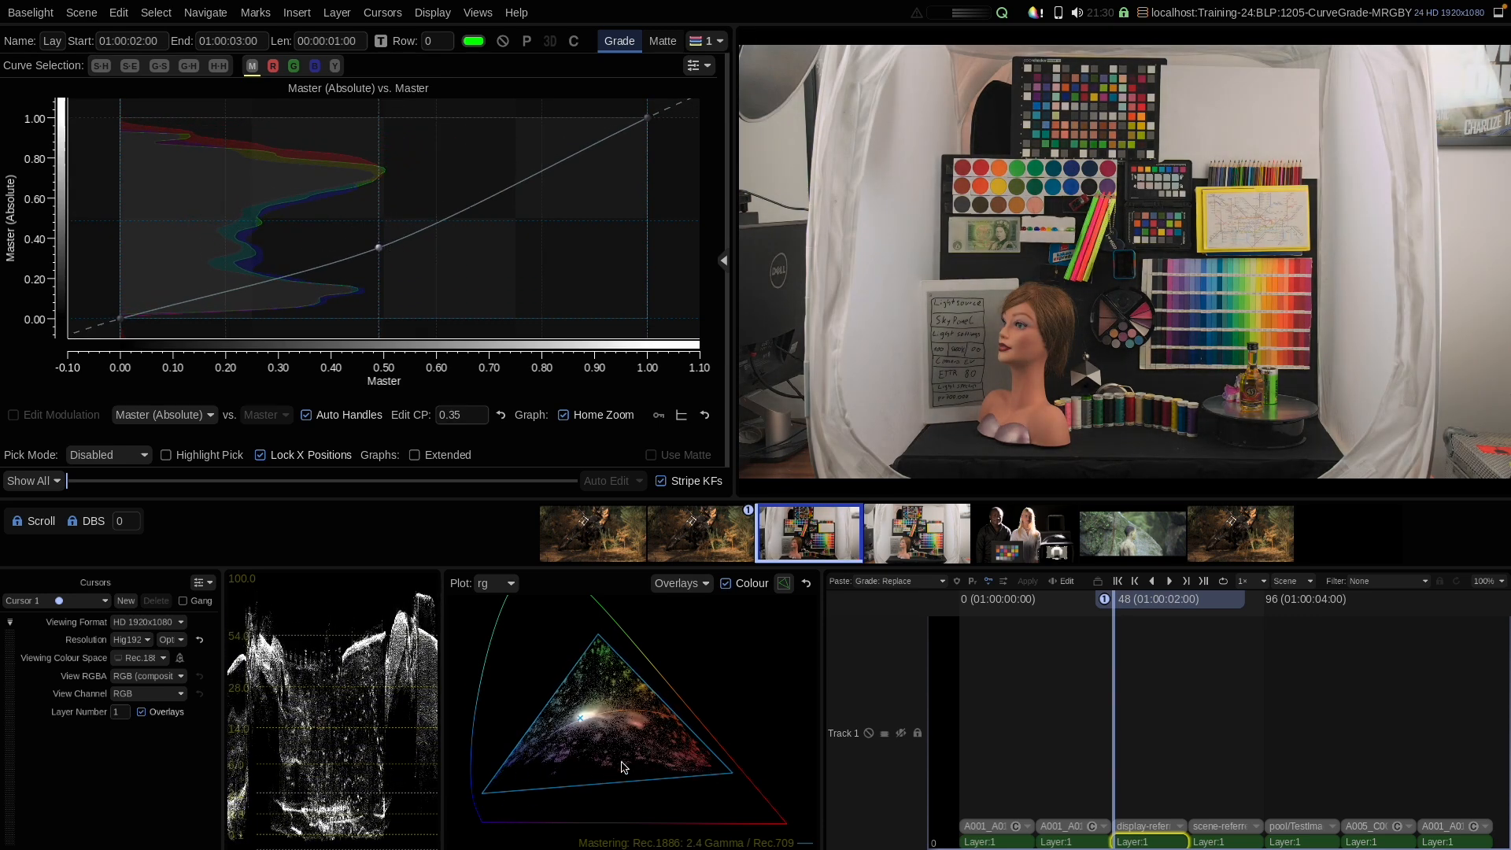
pyautogui.moveTo(385, 246)
pyautogui.mouseDown()
pyautogui.moveTo(371, 196)
pyautogui.moveTo(393, 256)
pyautogui.moveTo(380, 199)
pyautogui.moveTo(387, 232)
pyautogui.mouseUp()
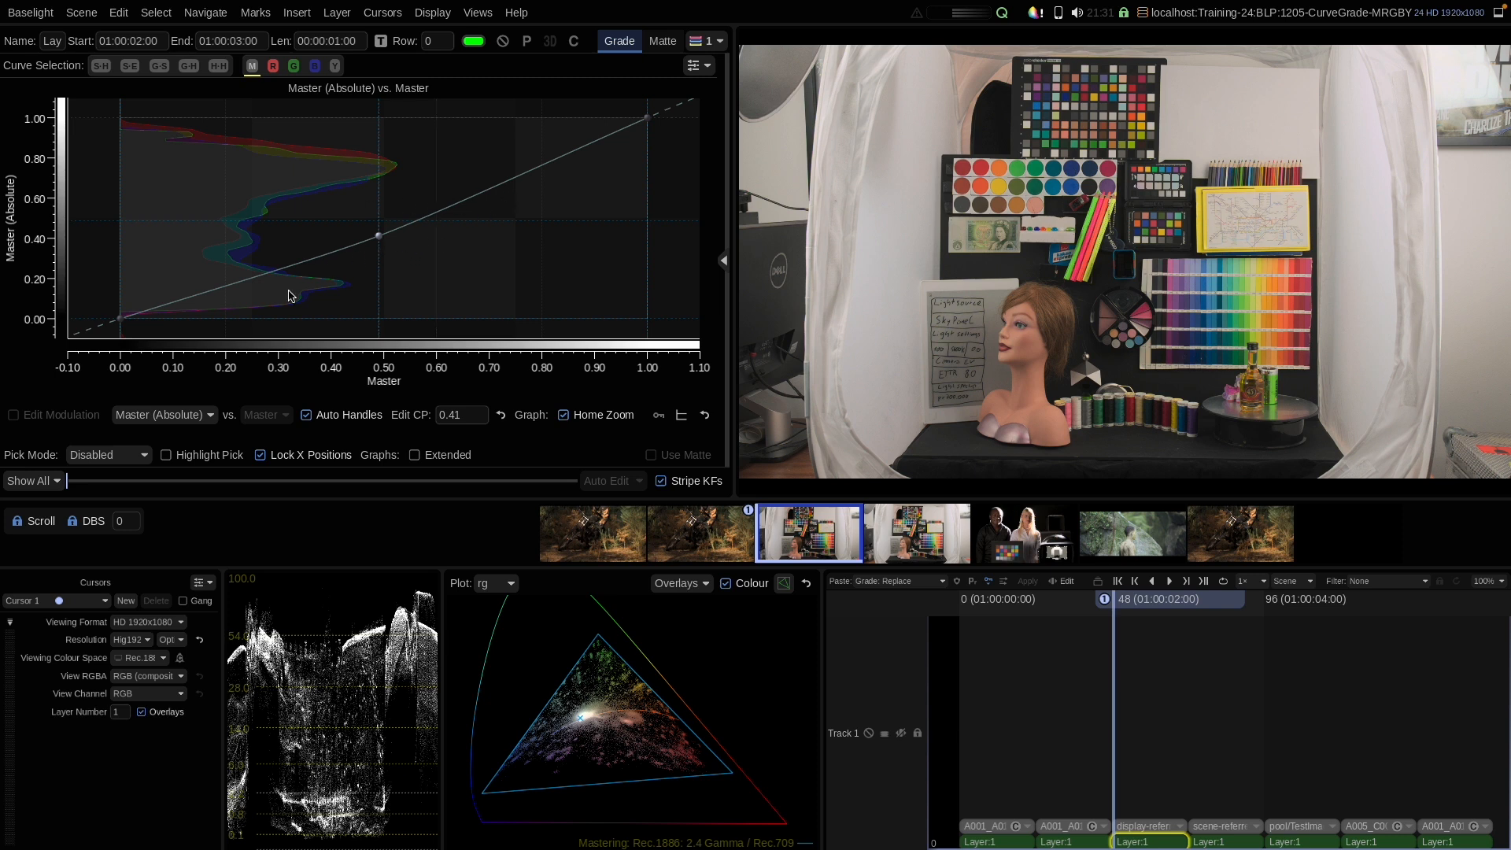
pyautogui.rightClick(420, 189)
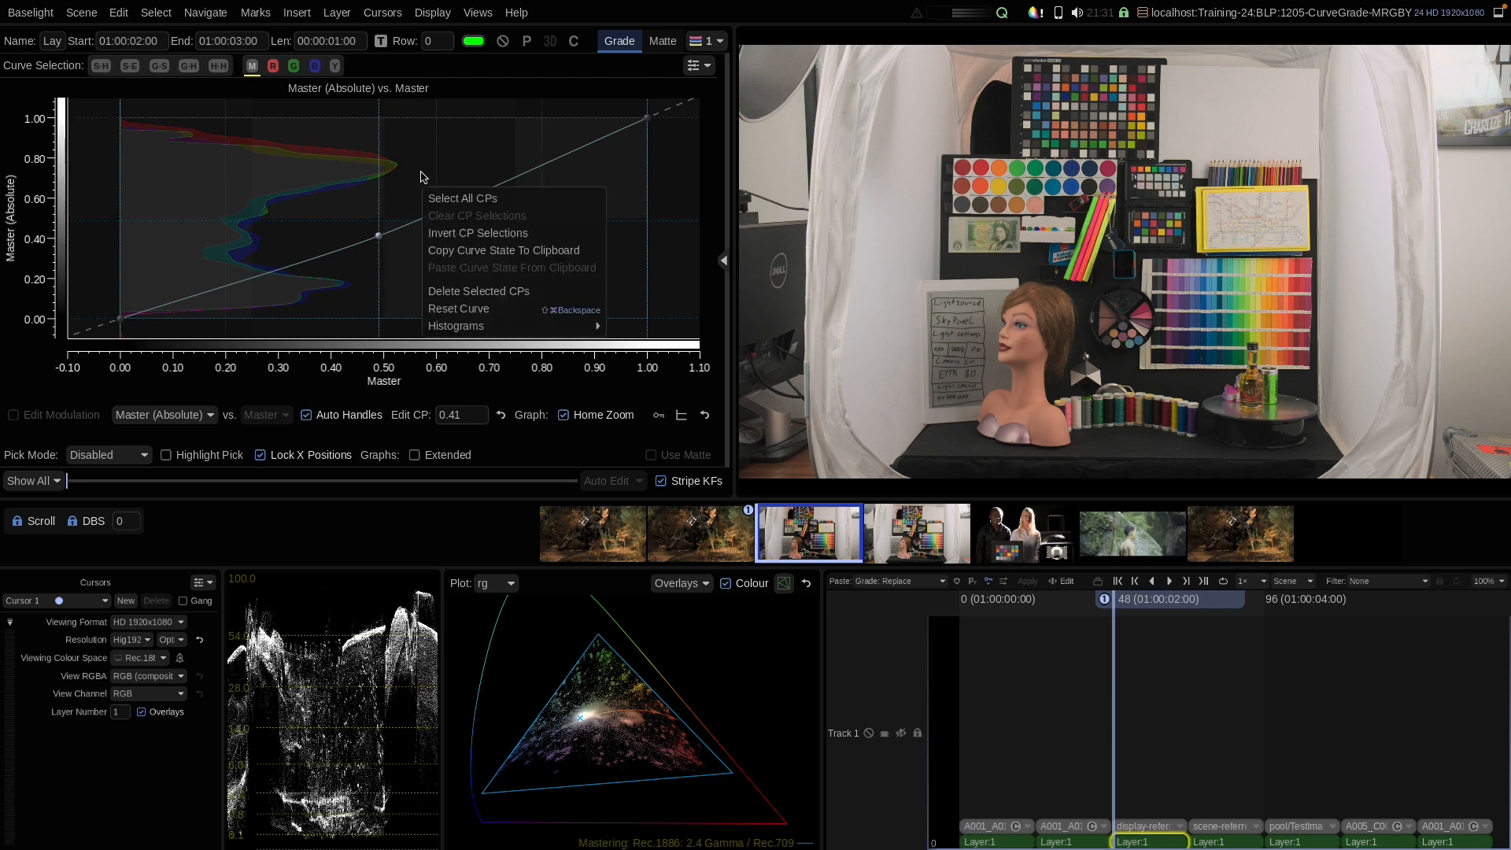
pyautogui.click(448, 305)
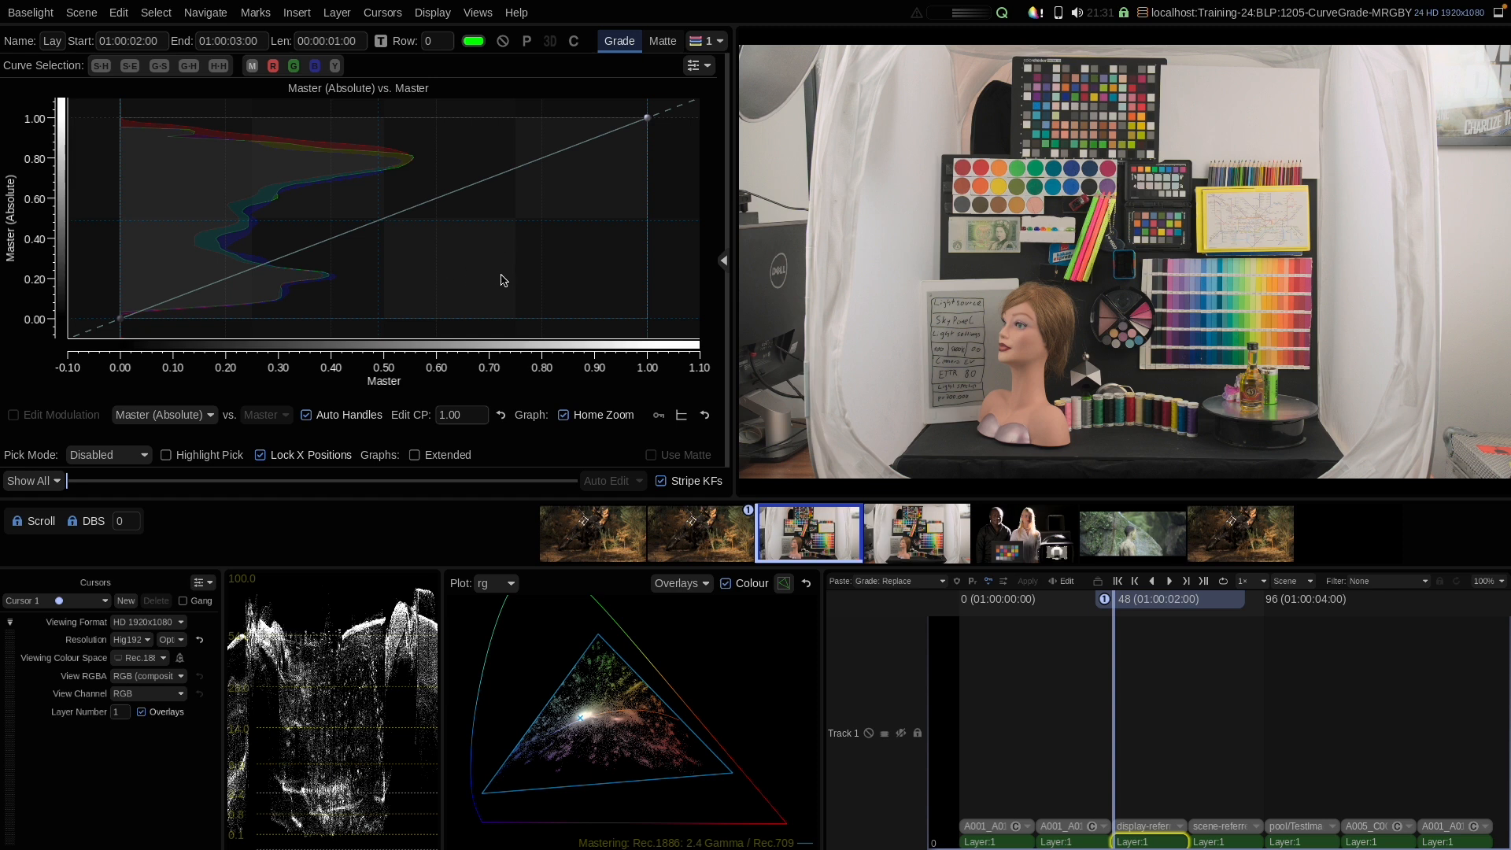
# Step: Move to the next shot and open the Colour Space Journey view
pyautogui.press('Down')
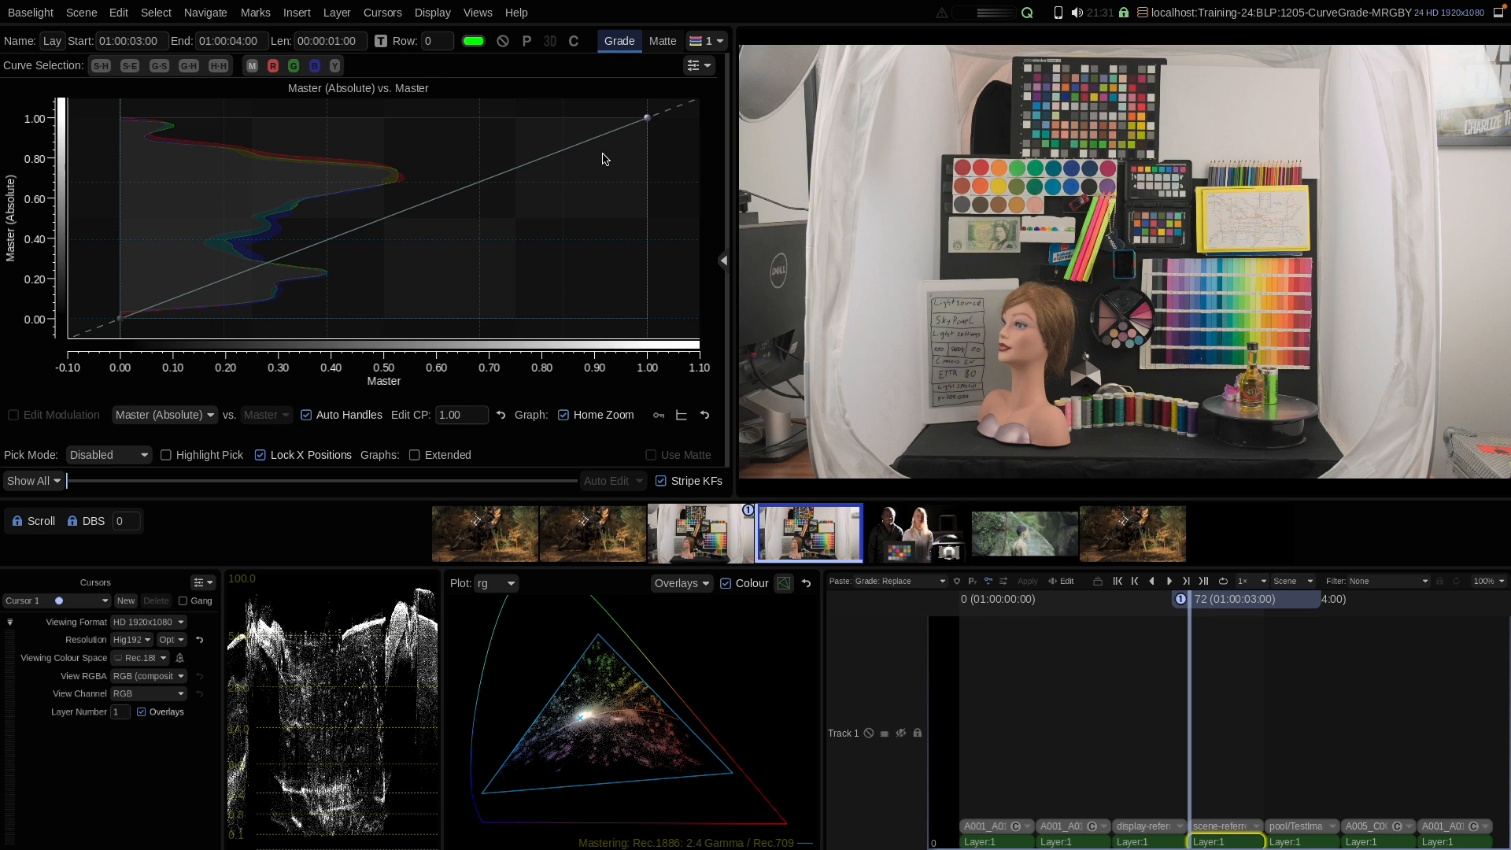
pyautogui.click(478, 13)
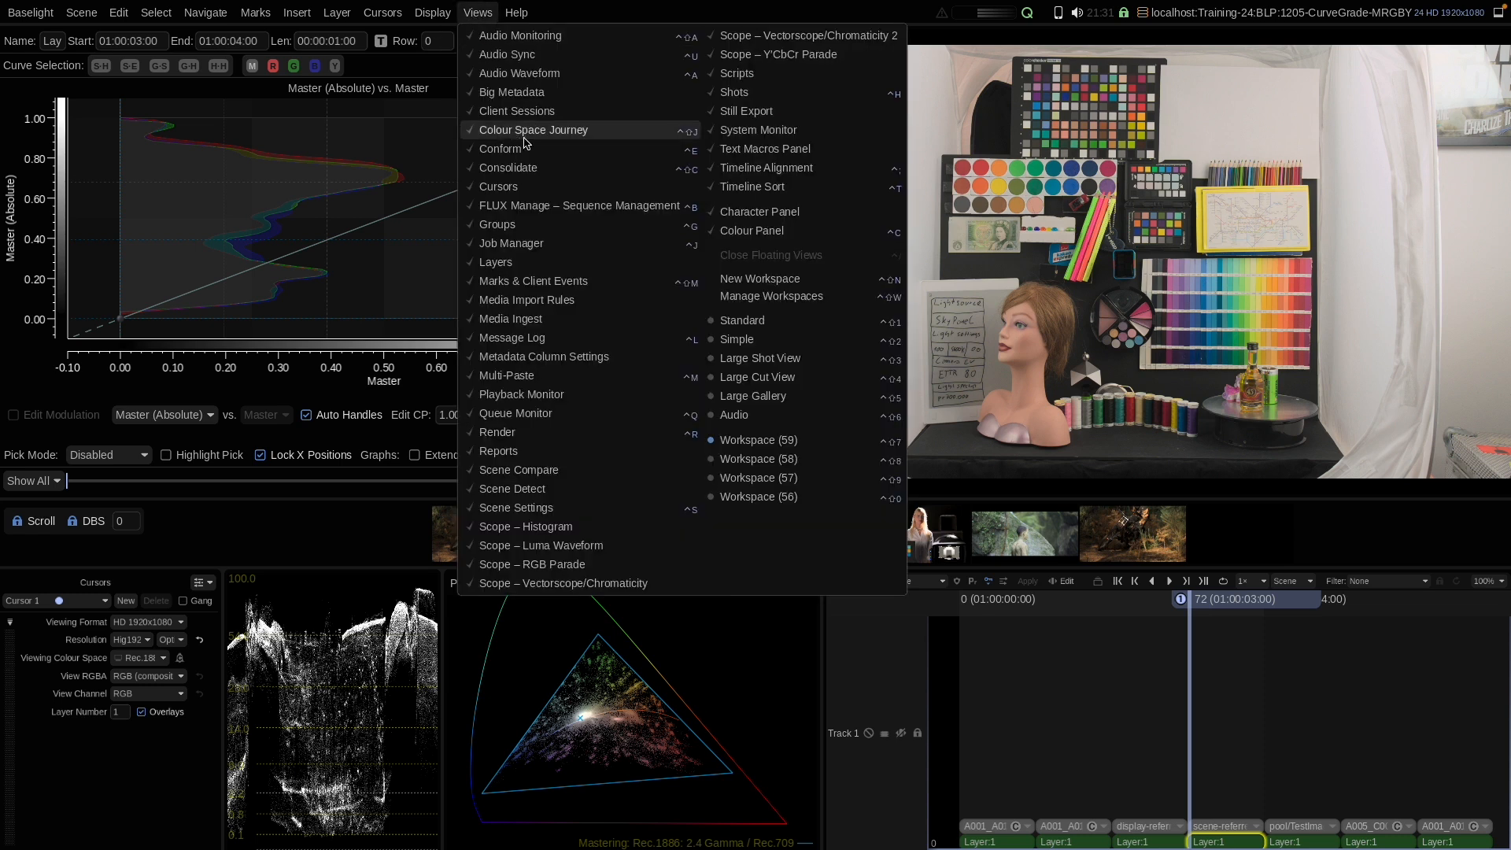
pyautogui.click(517, 144)
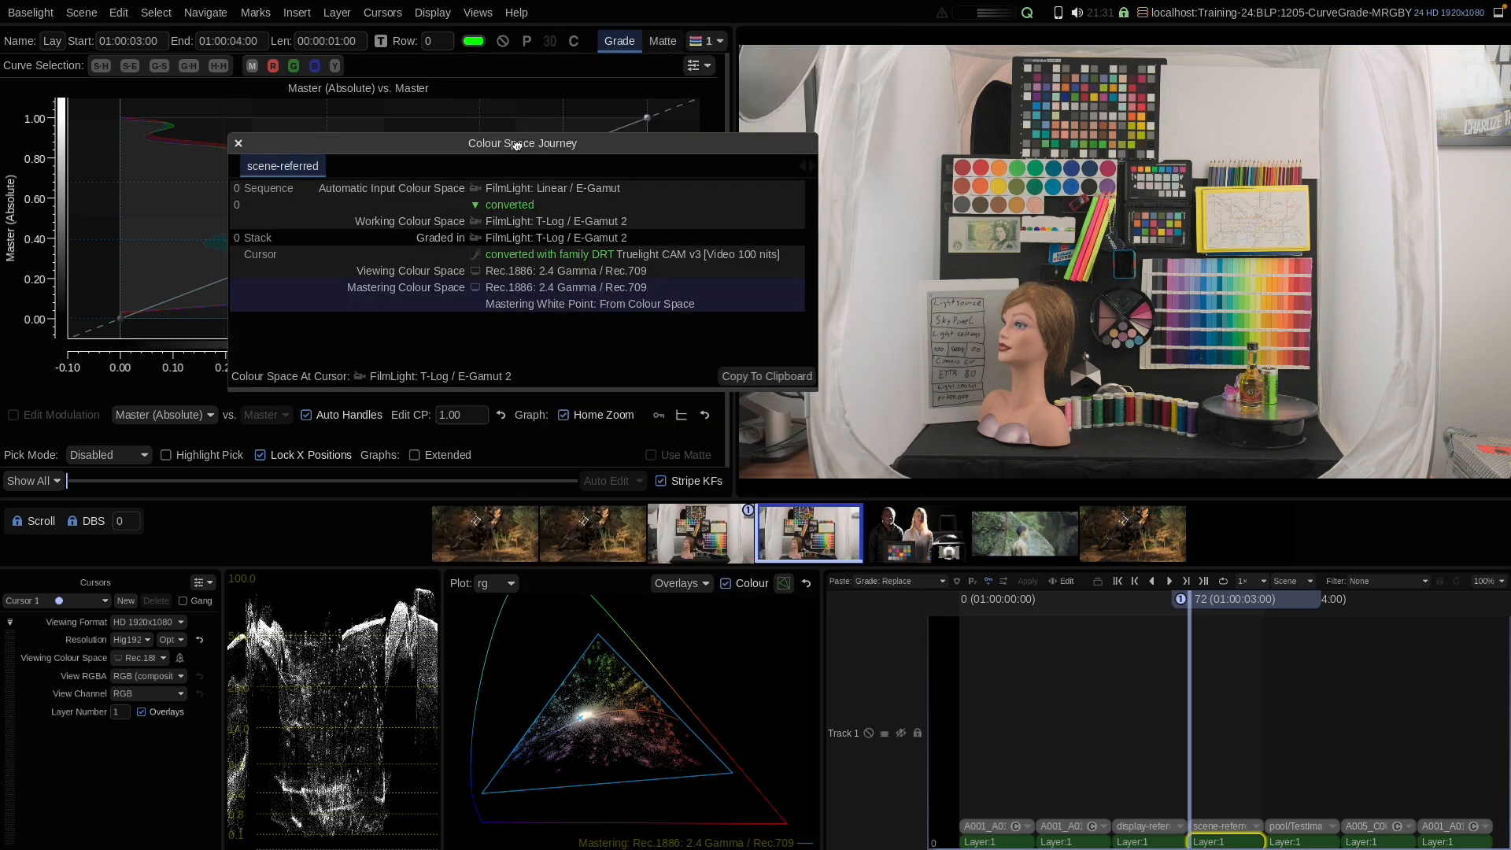
# Step: Close the Colour Space Journey view and toggle the curve graph's Use Stack RGB Colour Space option
pyautogui.click(240, 144)
pyautogui.click(696, 65)
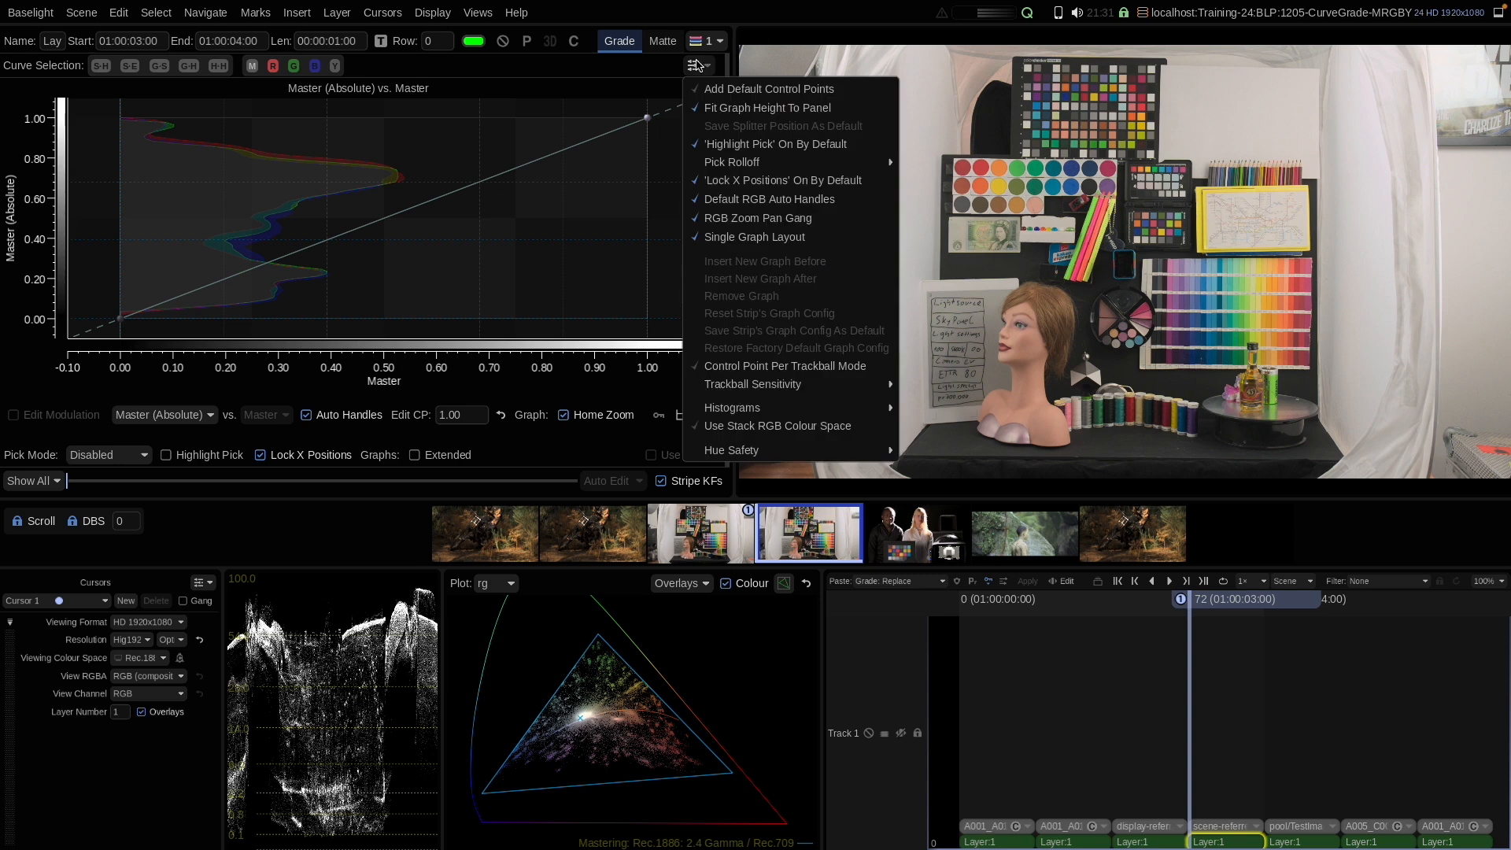
pyautogui.click(731, 427)
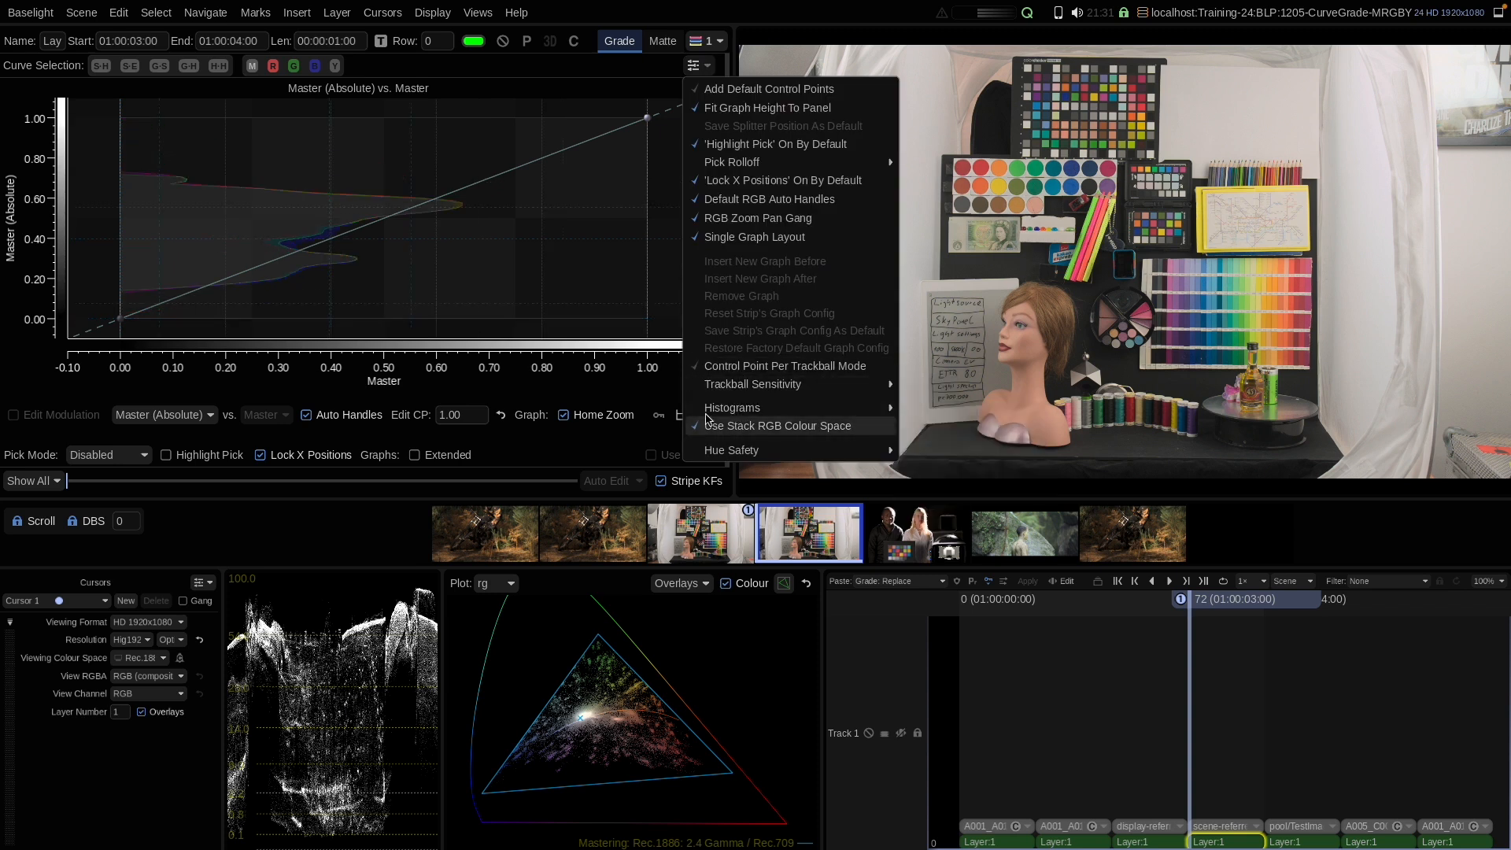
pyautogui.click(516, 319)
# Step: Add a master curve point at about 0.40 input, lower it to about 0.35, then reset the curve
pyautogui.click(330, 246)
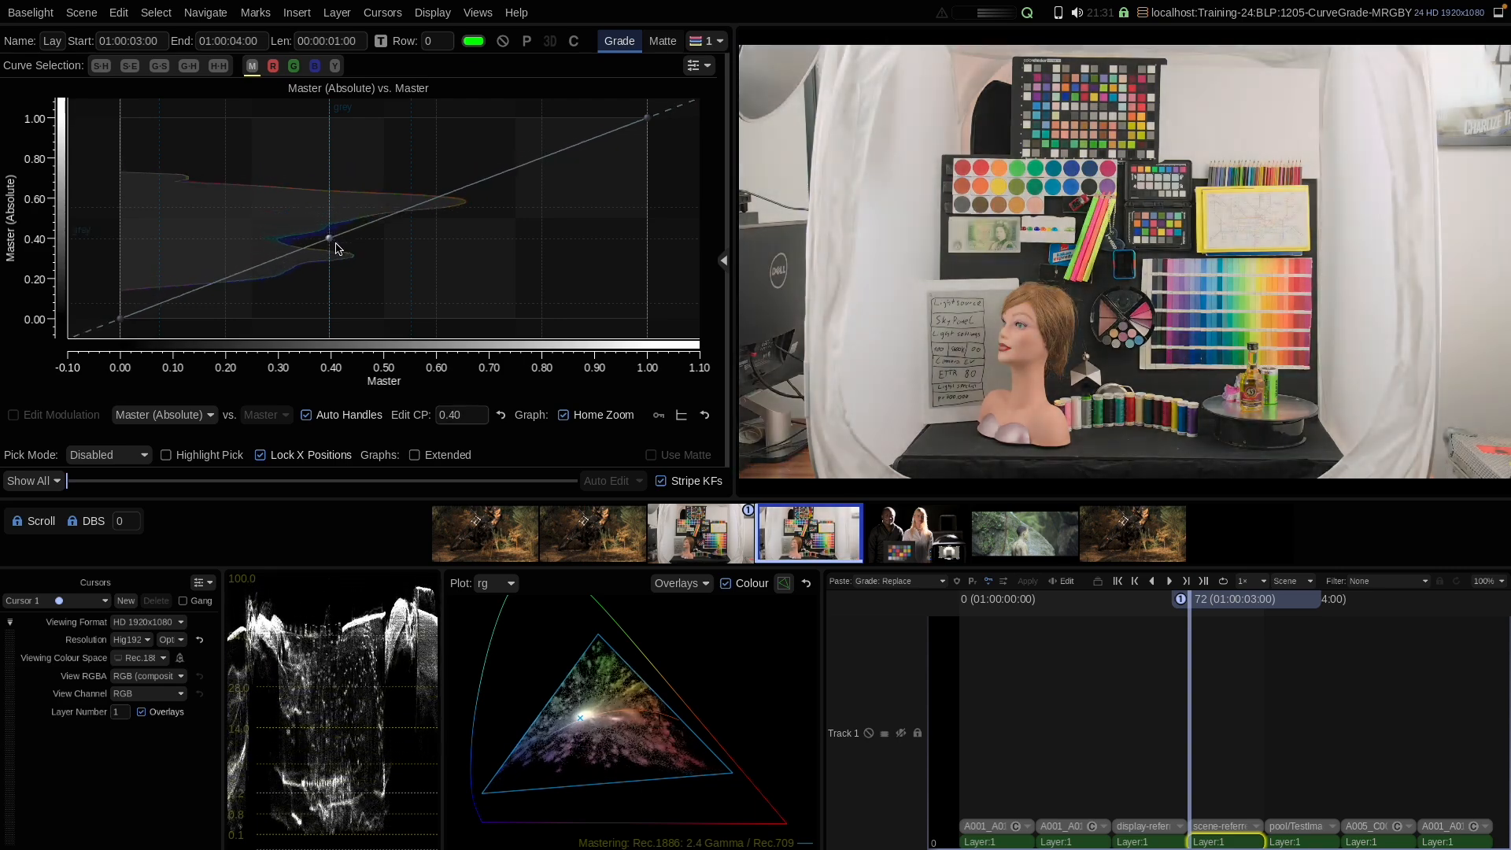
pyautogui.moveTo(337, 249)
pyautogui.mouseDown()
pyautogui.moveTo(328, 214)
pyautogui.moveTo(346, 254)
pyautogui.mouseUp()
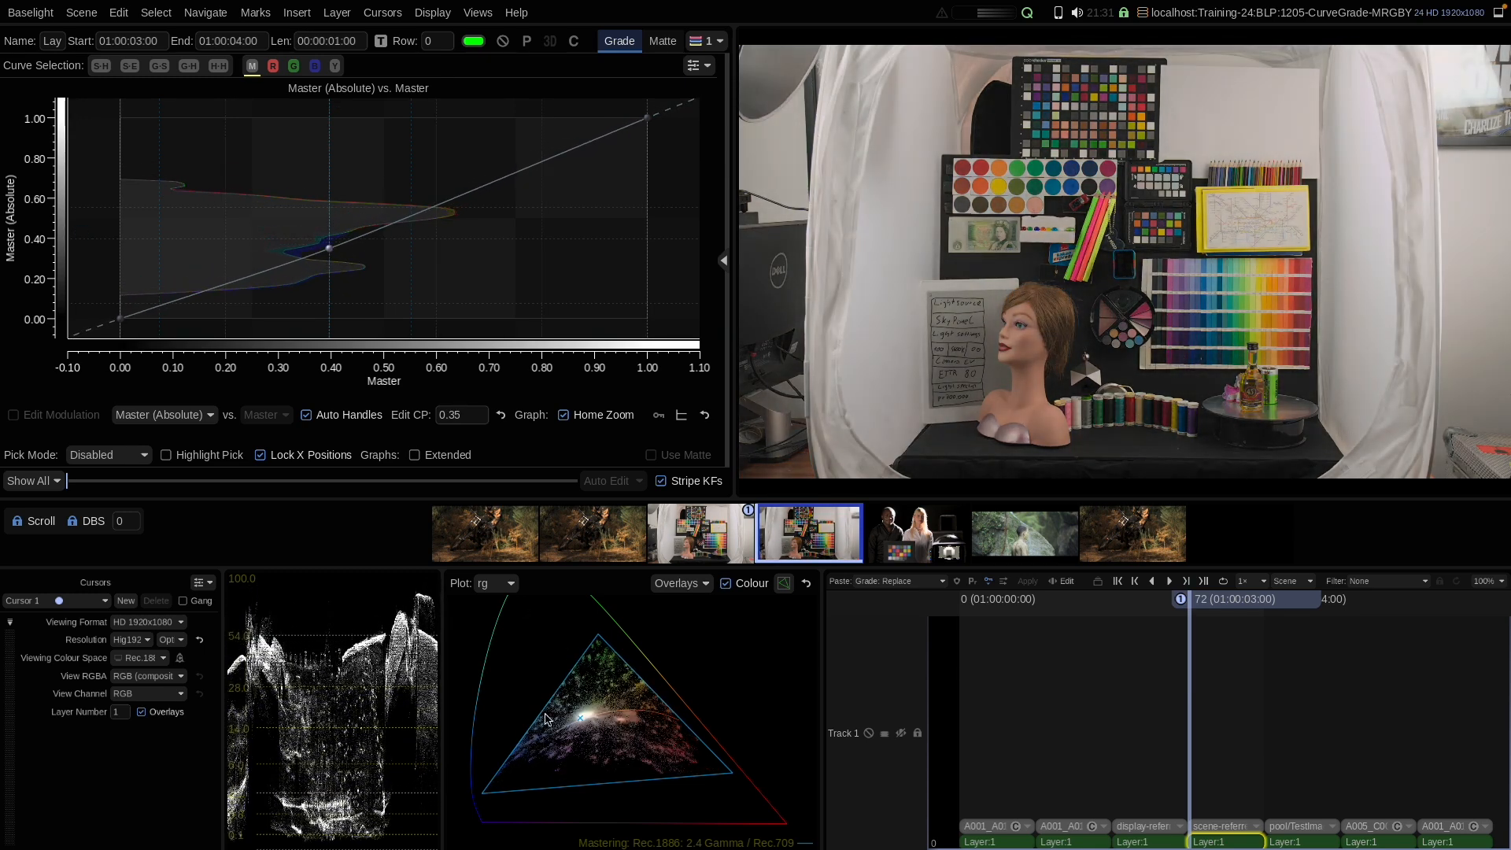
pyautogui.rightClick(366, 210)
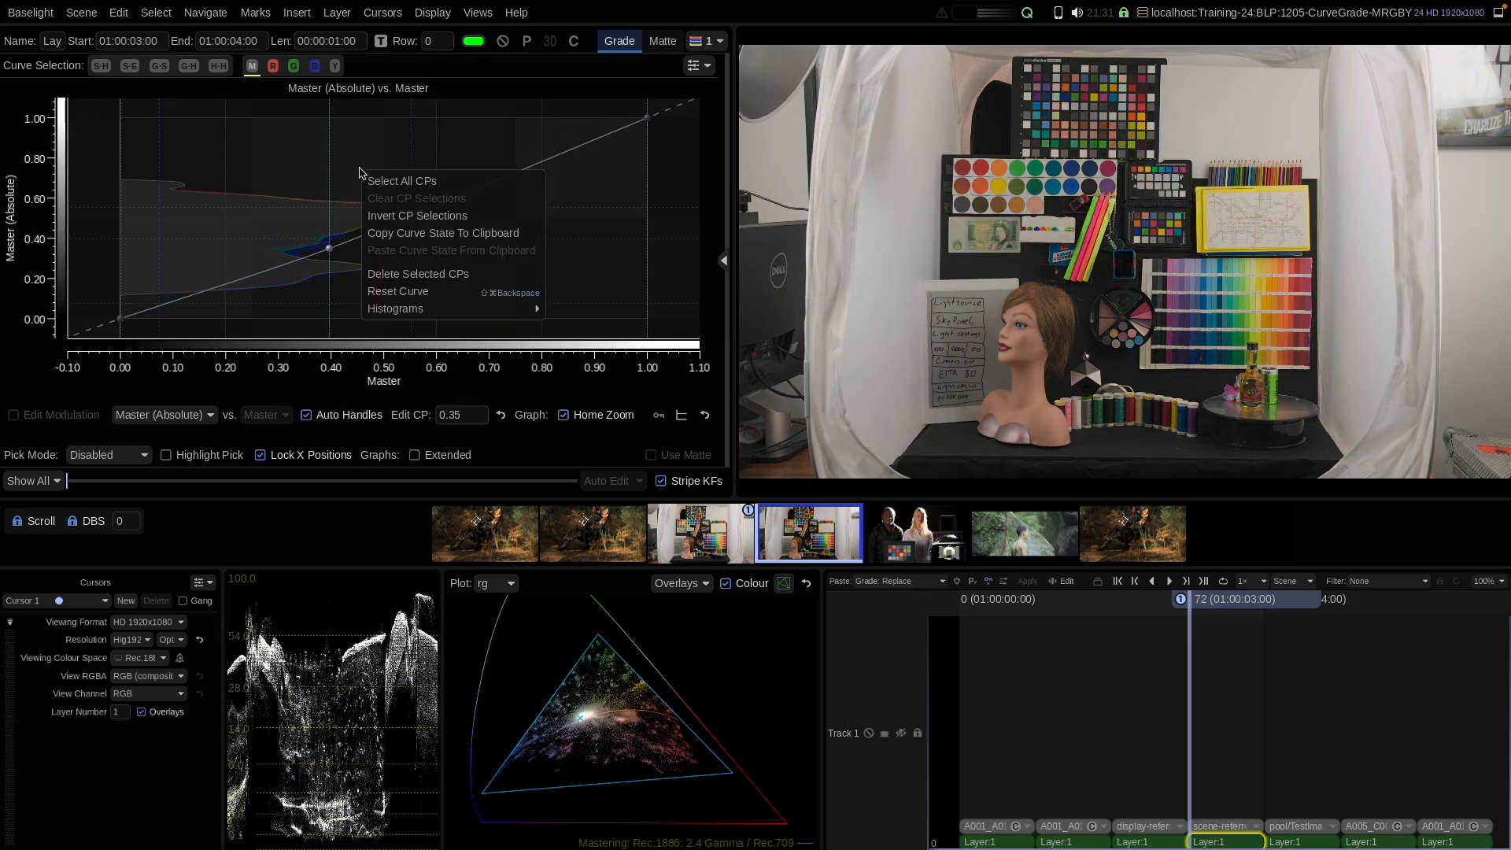
pyautogui.click(398, 290)
# Step: Toggle the Use Stack RGB Colour Space graph option back
pyautogui.click(696, 66)
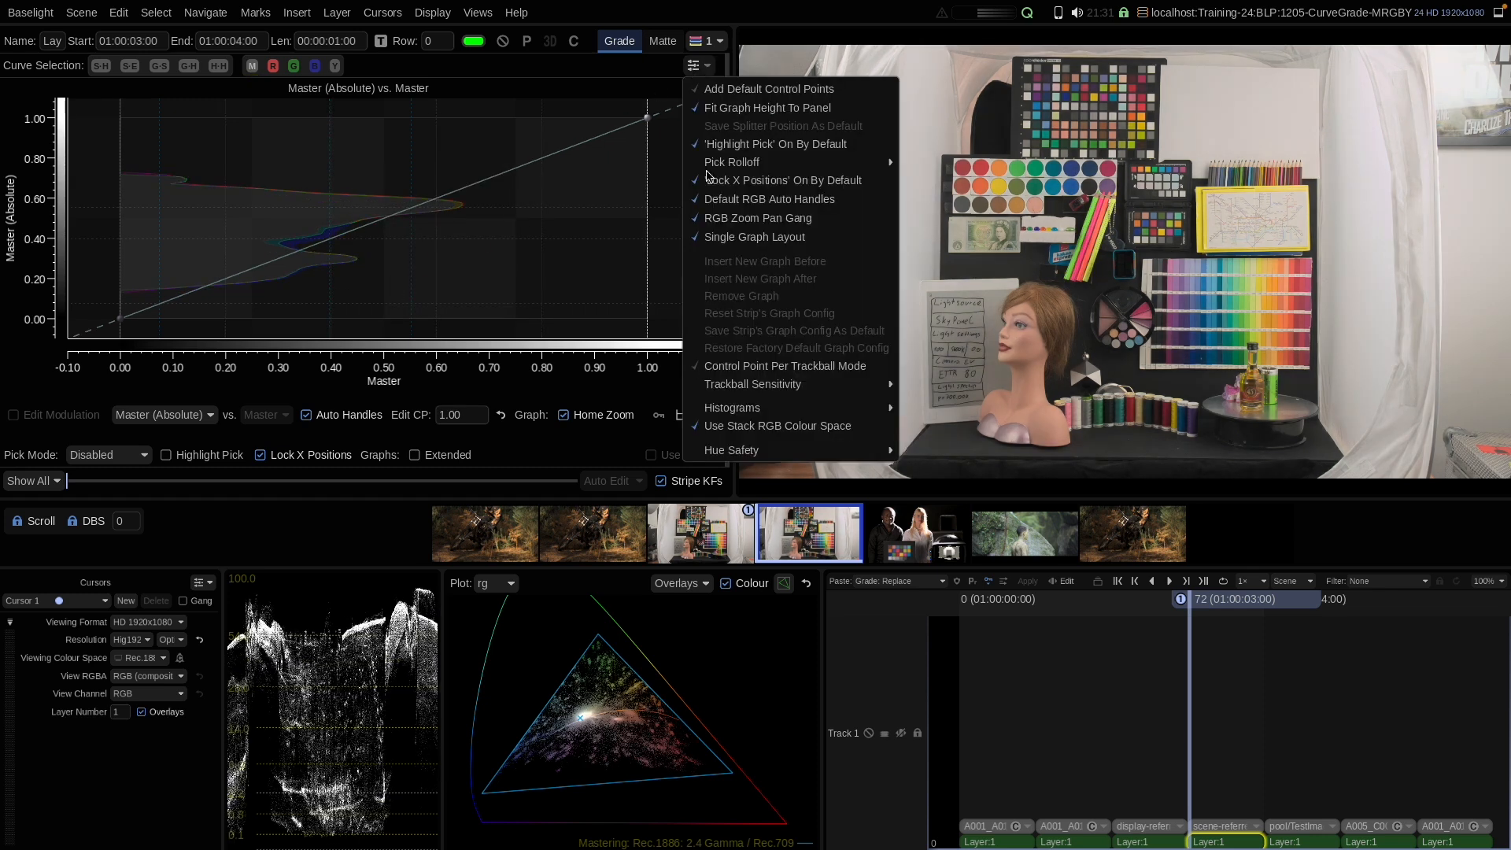
pyautogui.click(727, 429)
# Step: Add a master point at about 0.40 input, move it to about 0.50 output, then reset the curve
pyautogui.click(359, 251)
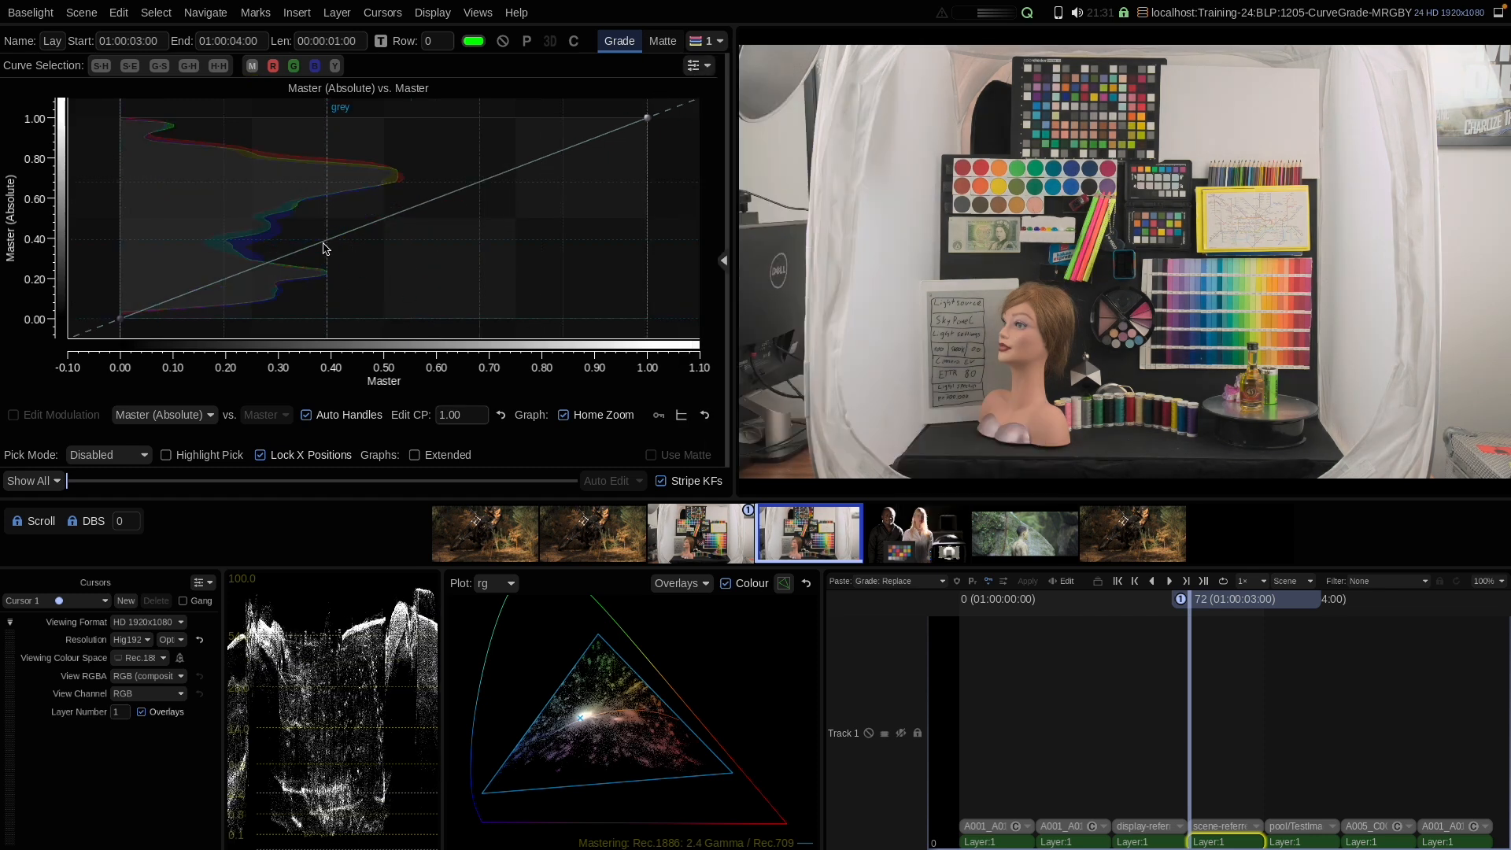
pyautogui.moveTo(327, 244)
pyautogui.mouseDown()
pyautogui.moveTo(327, 260)
pyautogui.moveTo(317, 218)
pyautogui.moveTo(330, 266)
pyautogui.mouseUp()
pyautogui.moveTo(330, 271); pyautogui.dragTo(320, 223)
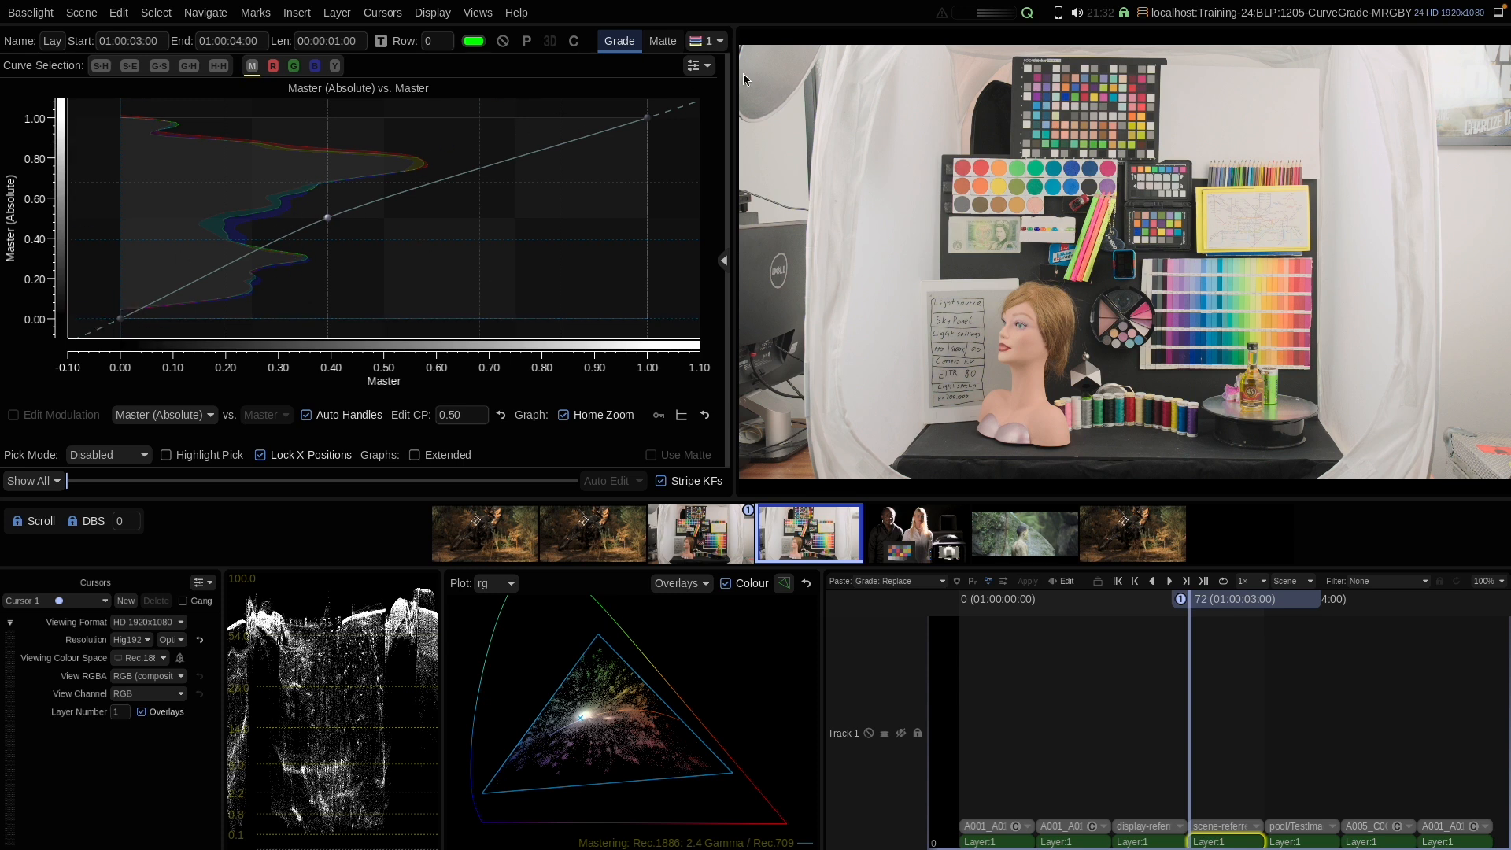
pyautogui.rightClick(357, 202)
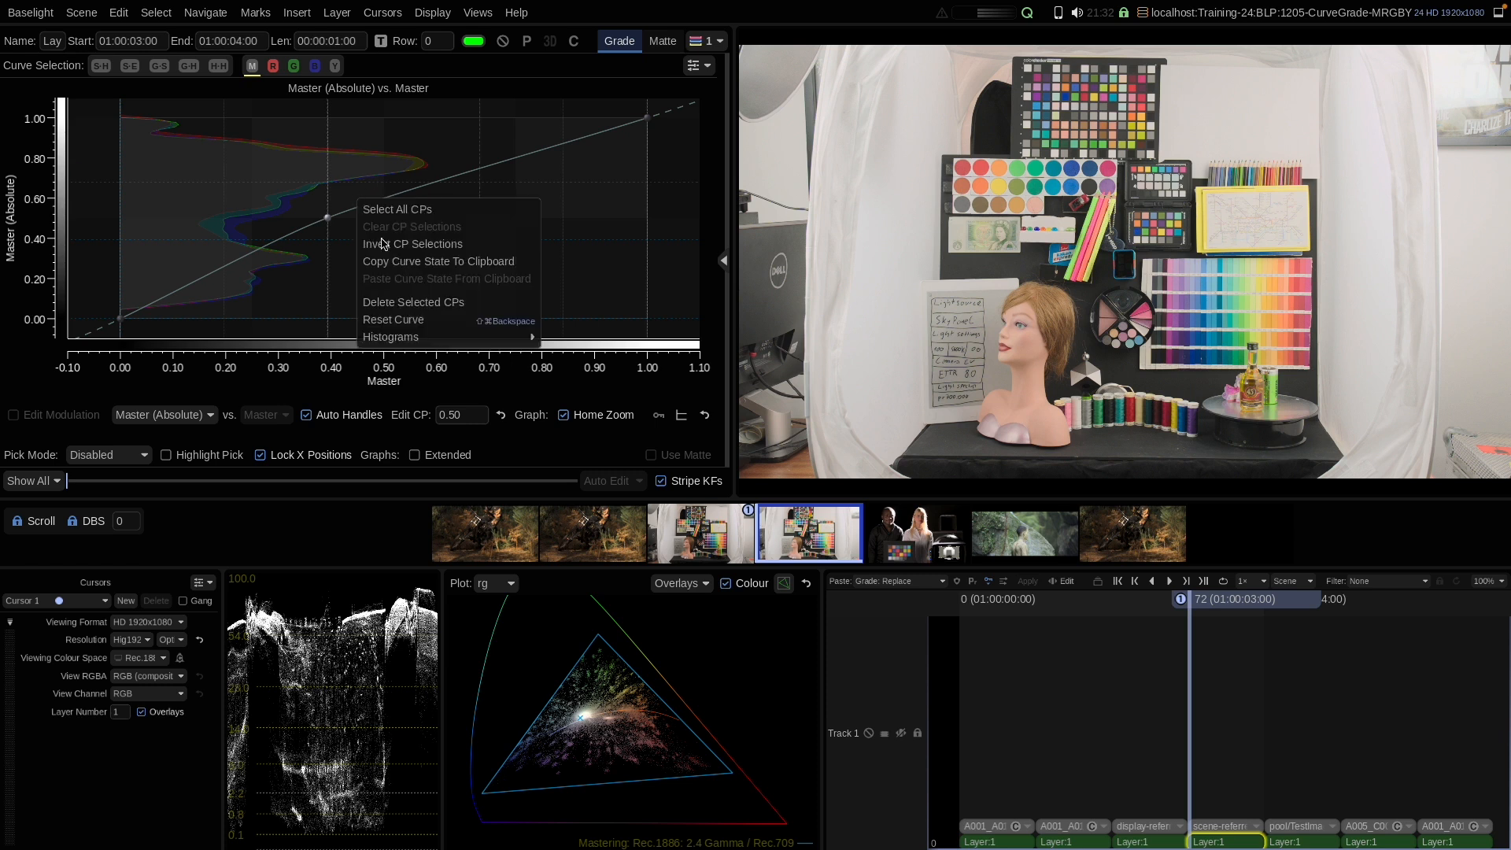
pyautogui.click(393, 318)
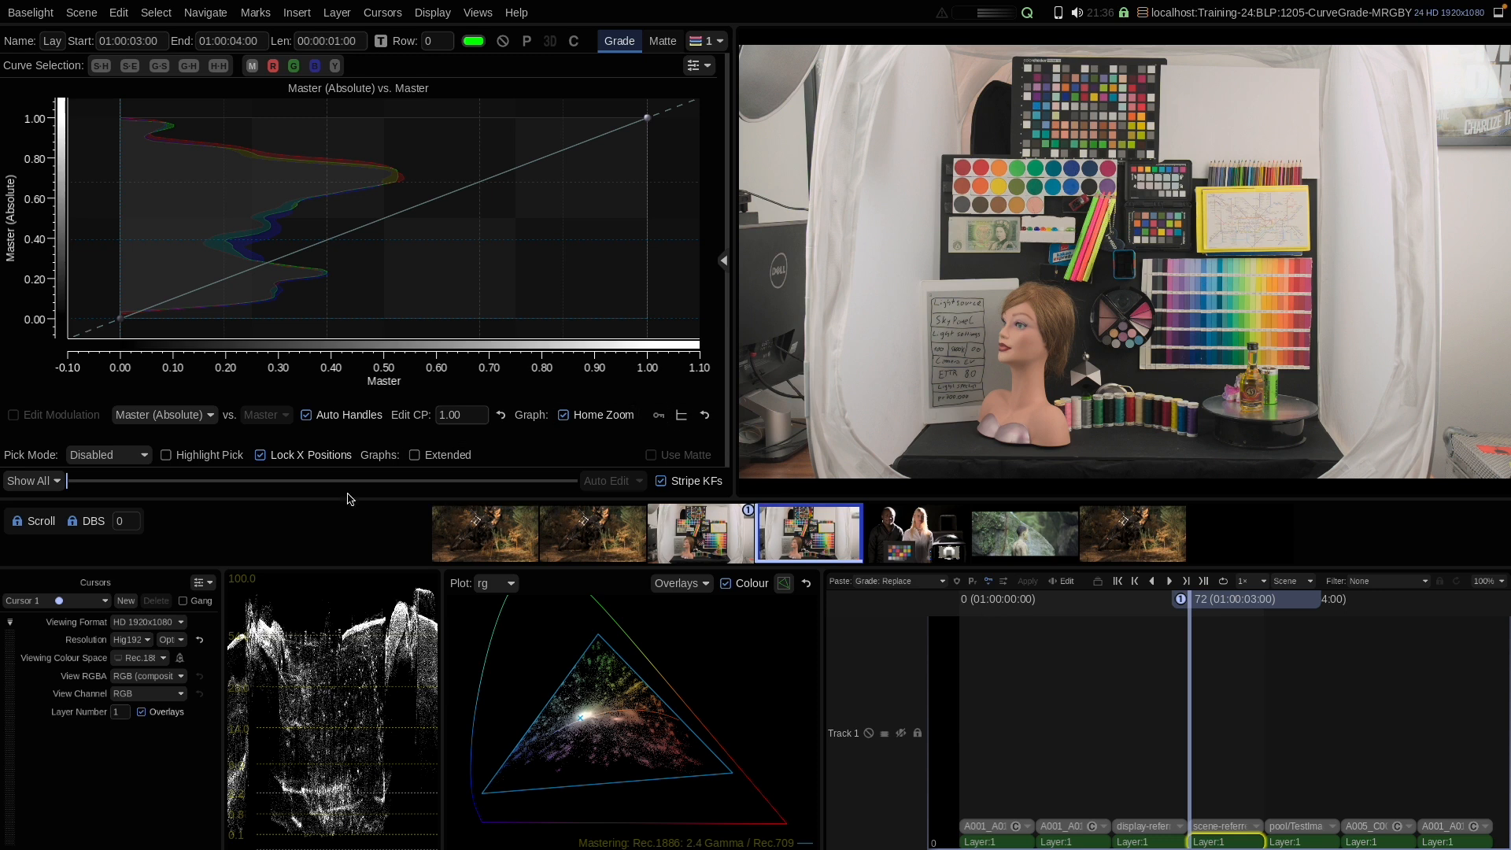
# Step: Open the Colour Space Journey view and move it lower, clear of the curve graph
pyautogui.click(477, 12)
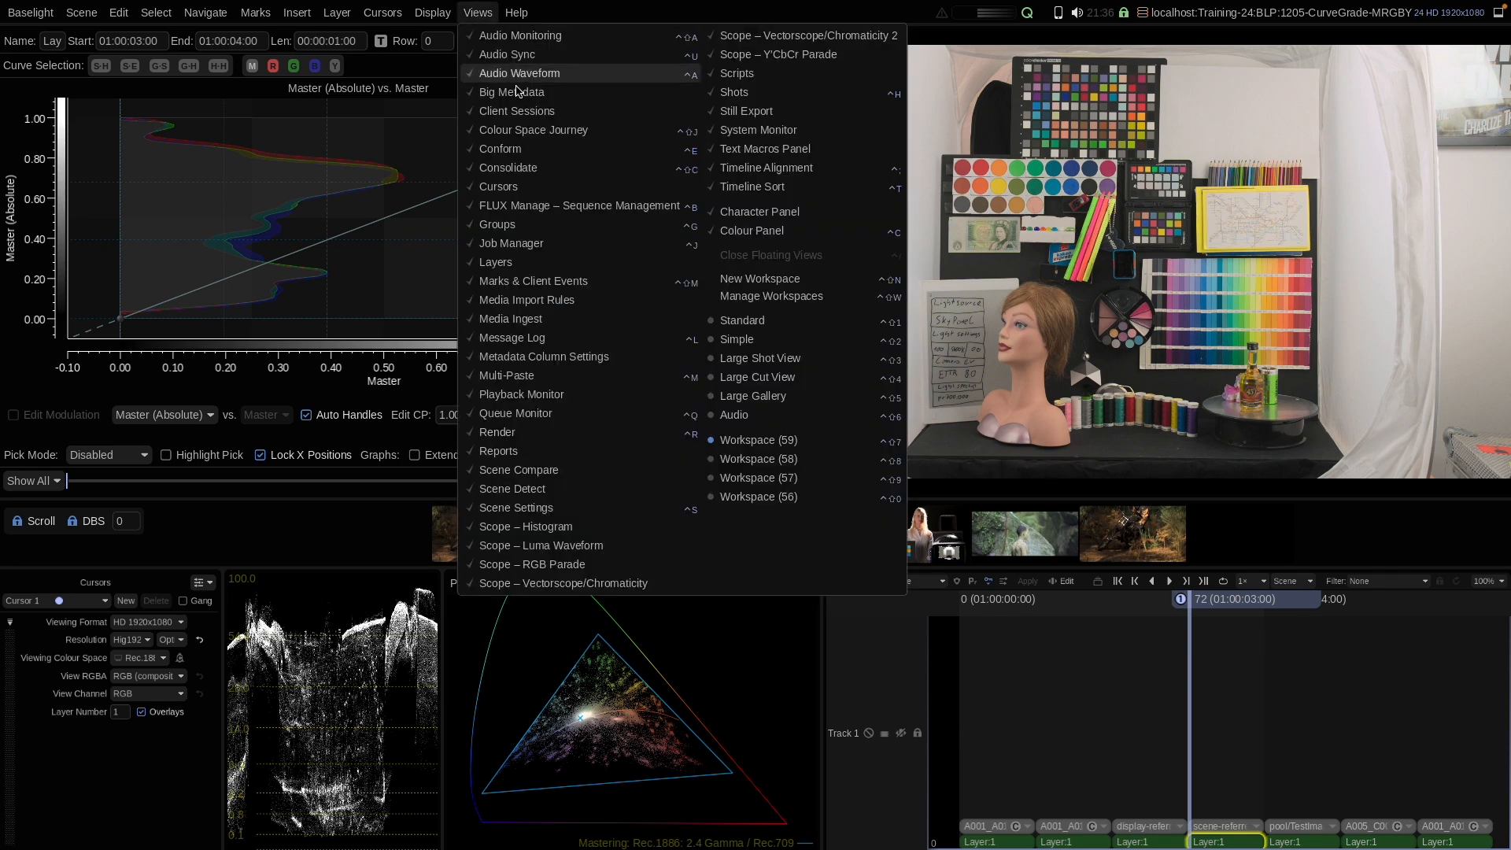
pyautogui.click(514, 130)
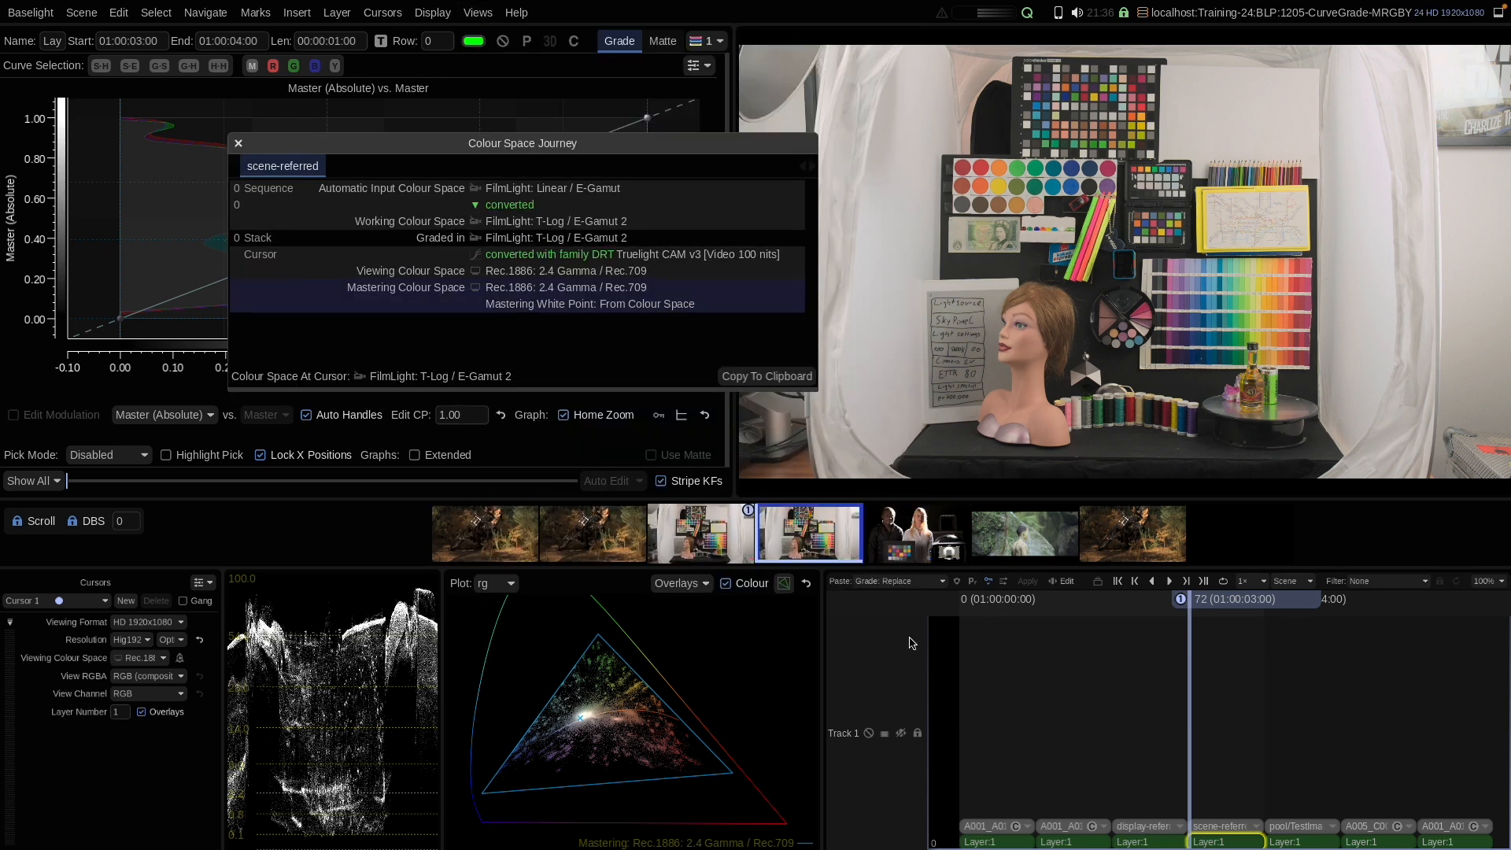
pyautogui.moveTo(586, 149); pyautogui.dragTo(651, 406)
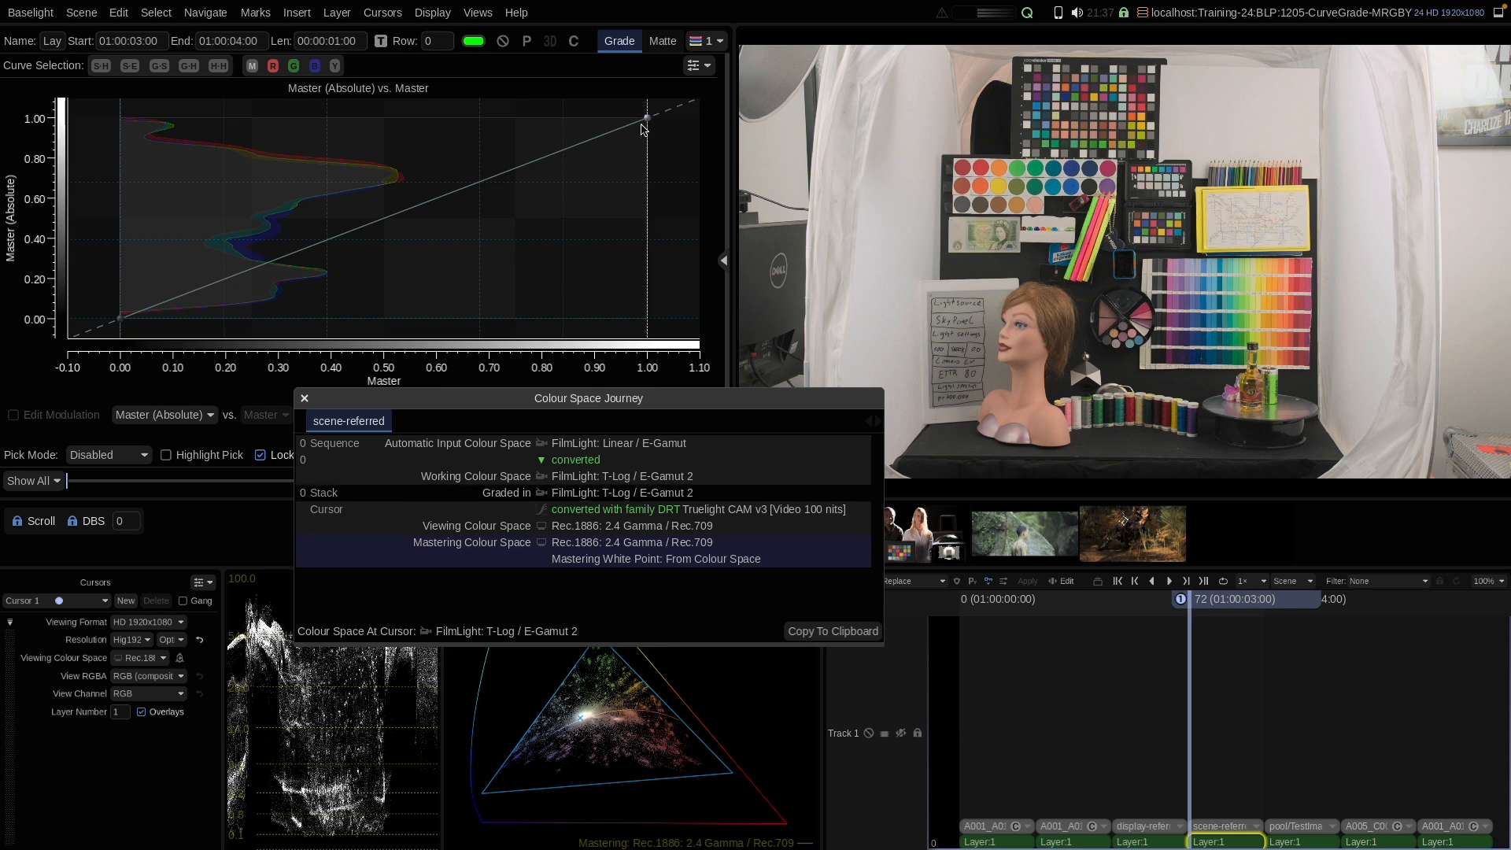
# Step: Go back to the first shot and set its Stack colour space to FilmLight: Cineon PD Log / Generic Negative
pyautogui.click(698, 66)
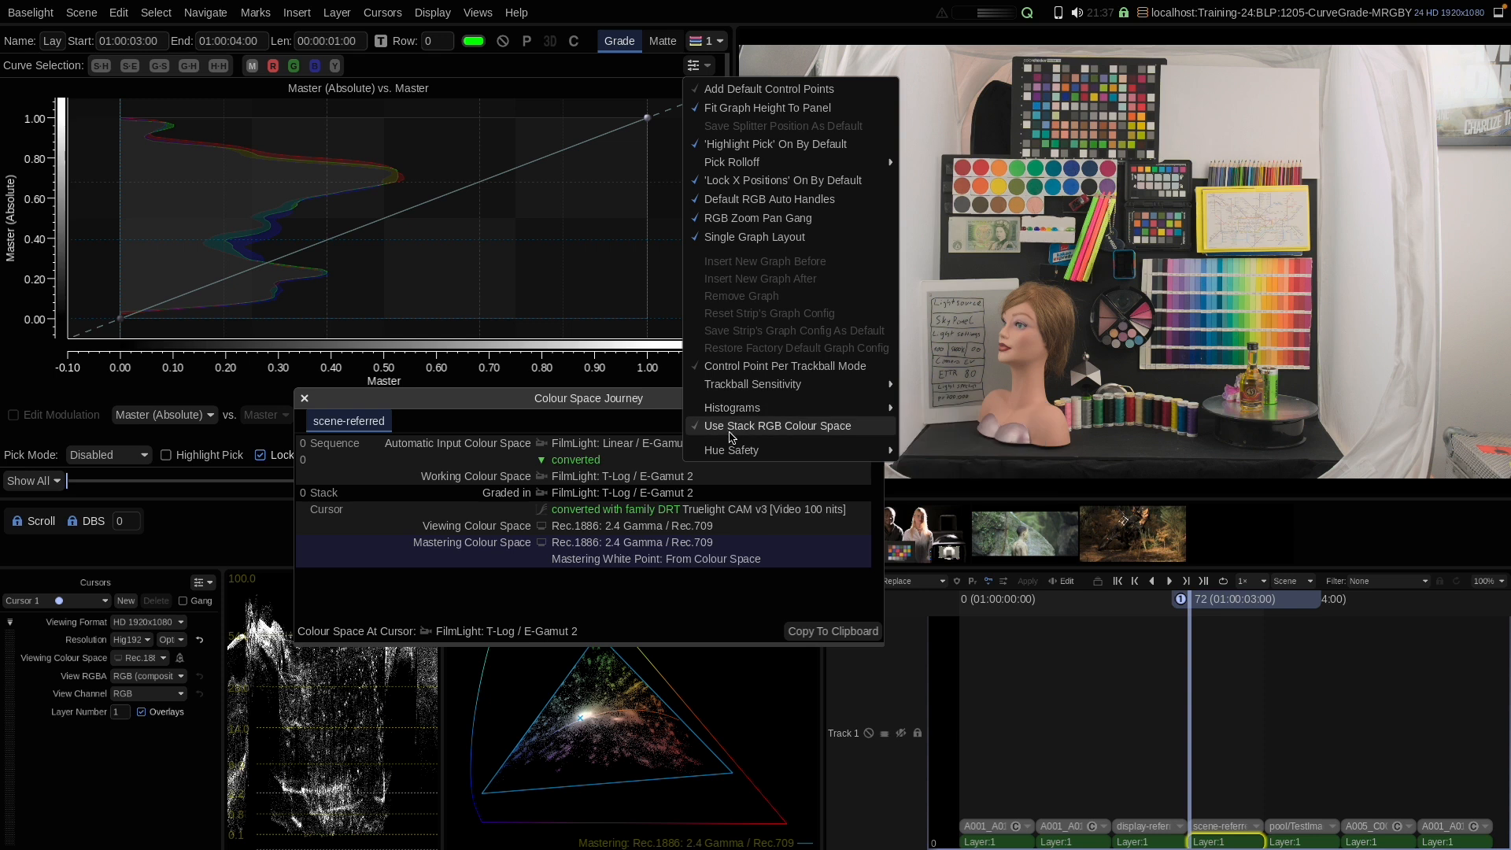
pyautogui.click(703, 66)
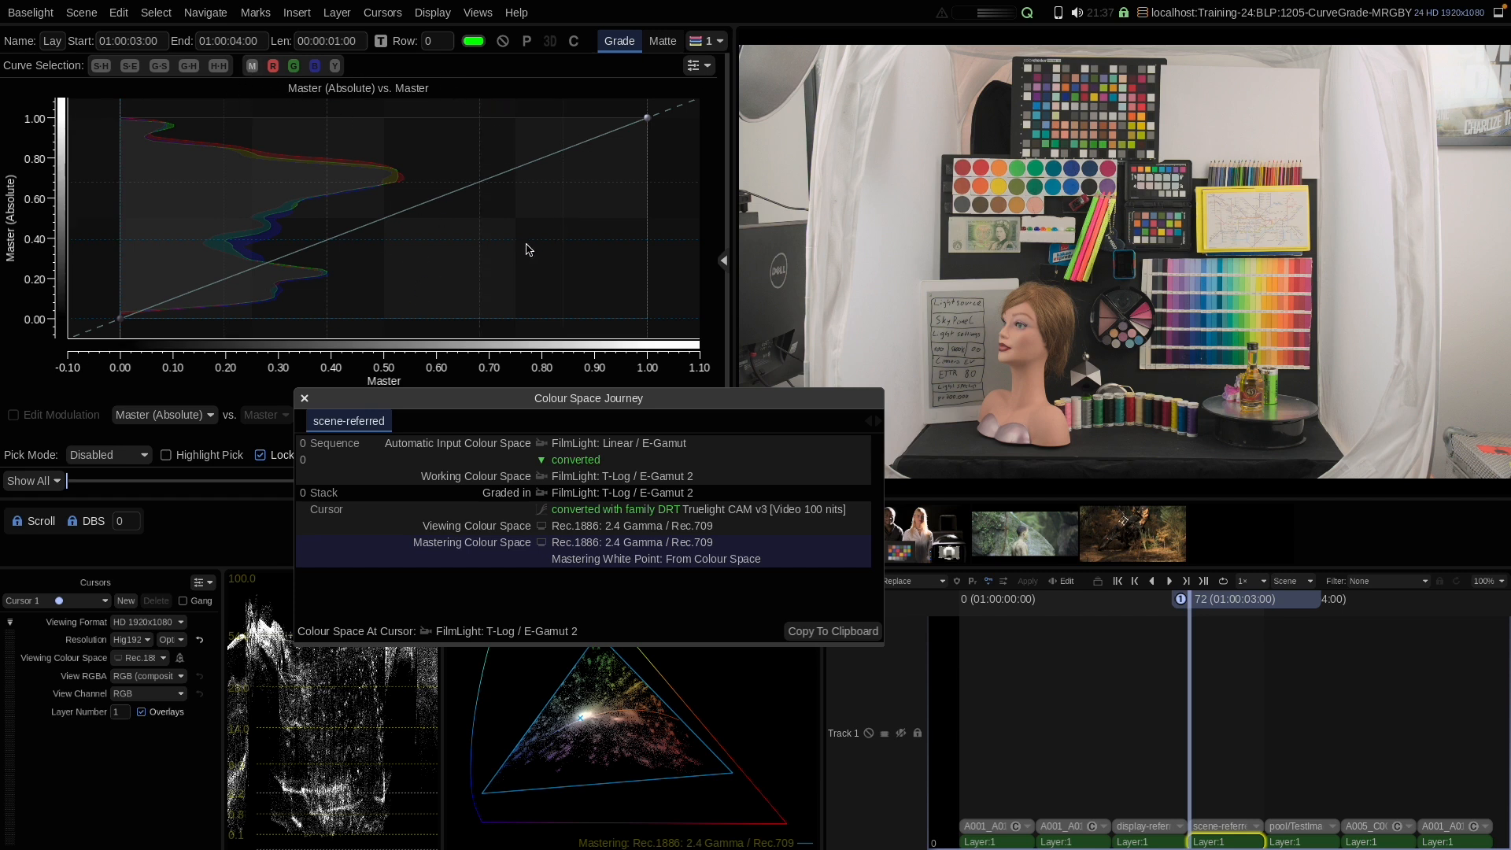
pyautogui.press('pageup')
pyautogui.press('pageup')
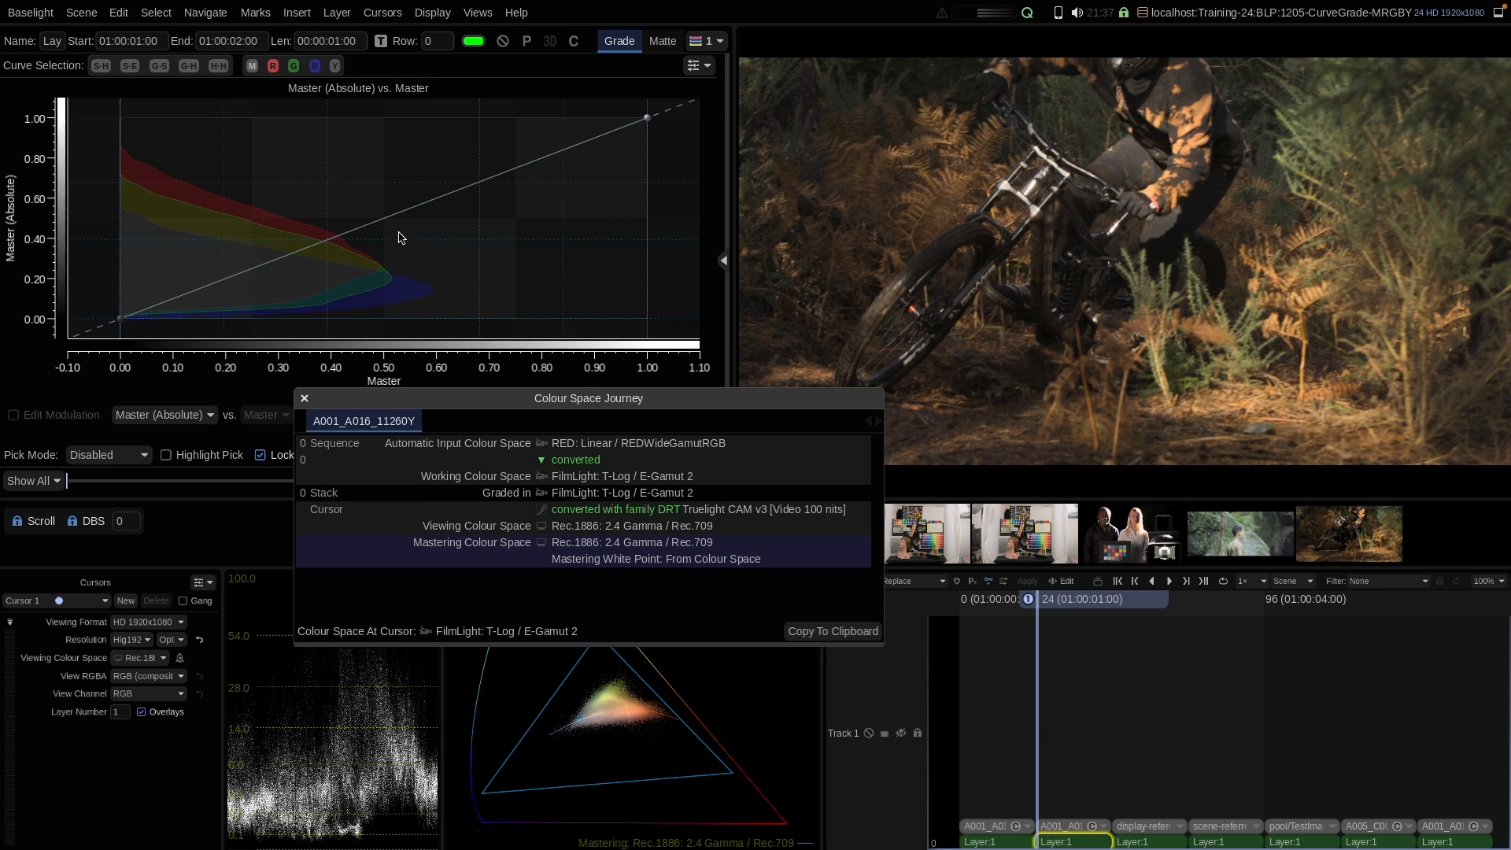
pyautogui.press('Up')
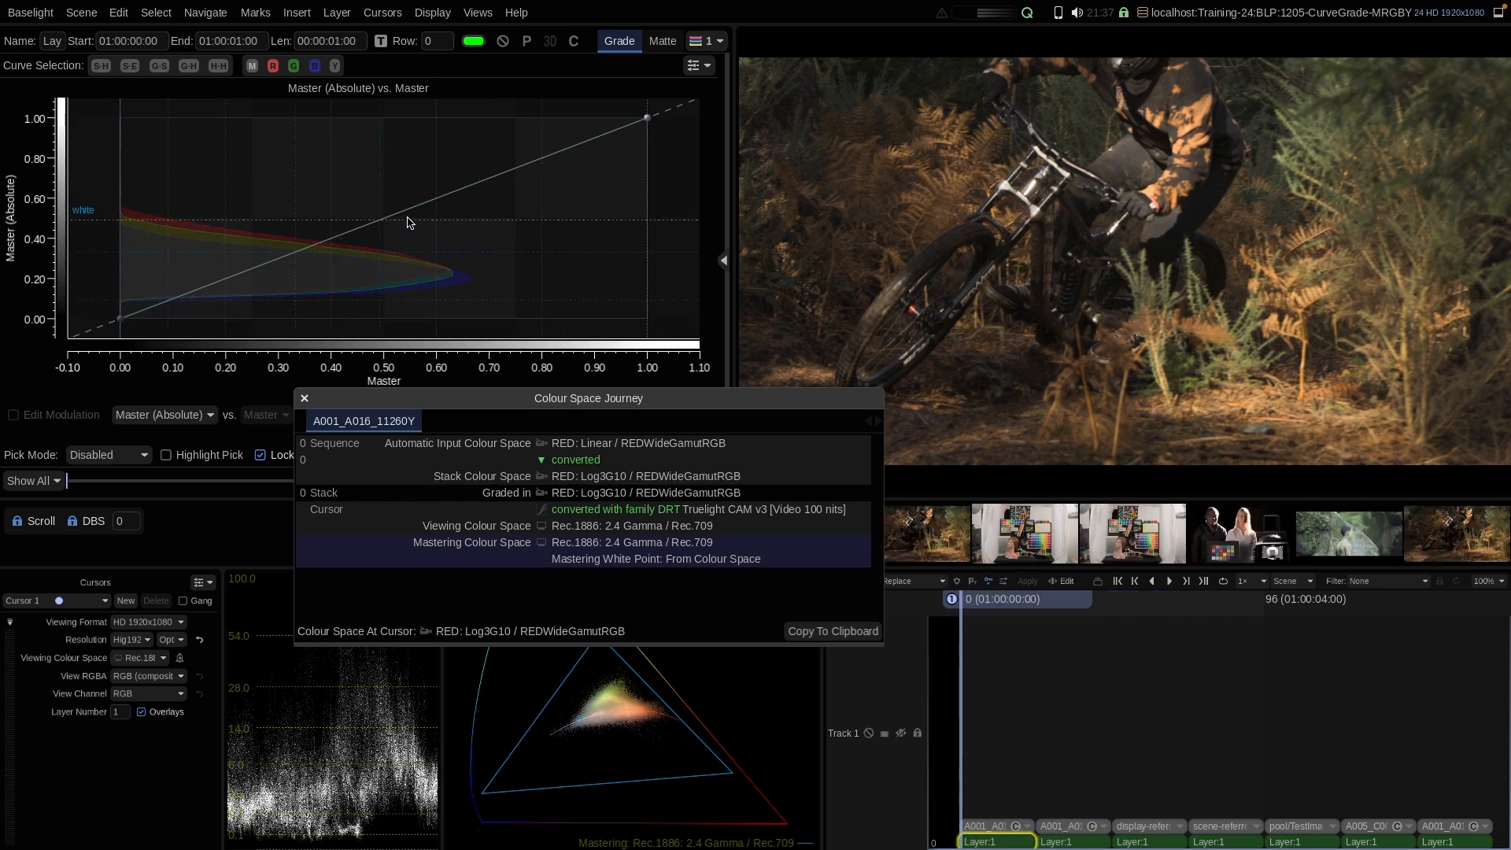
pyautogui.click(700, 66)
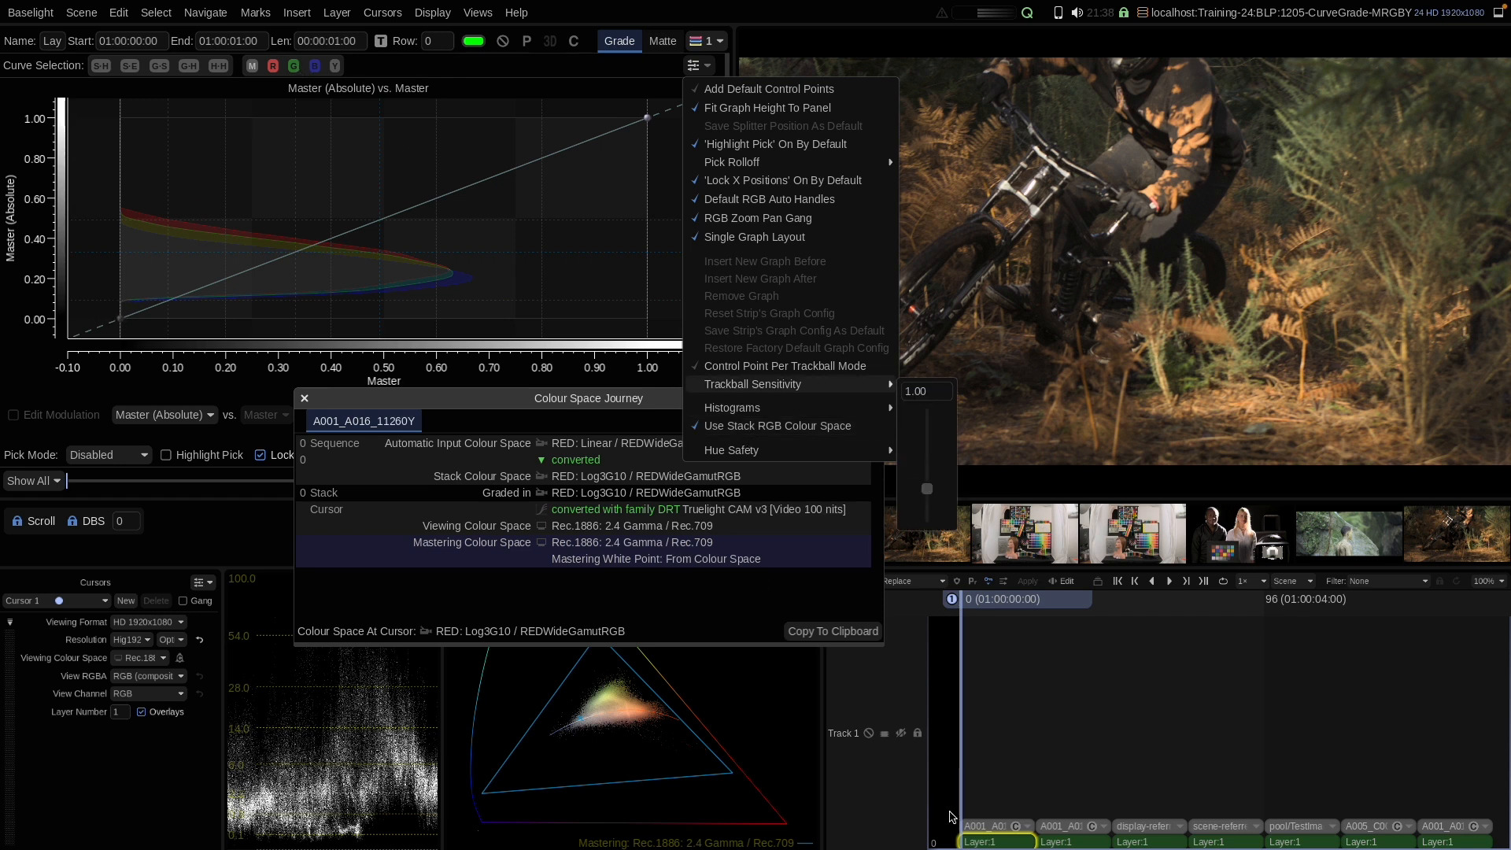
pyautogui.click(998, 826)
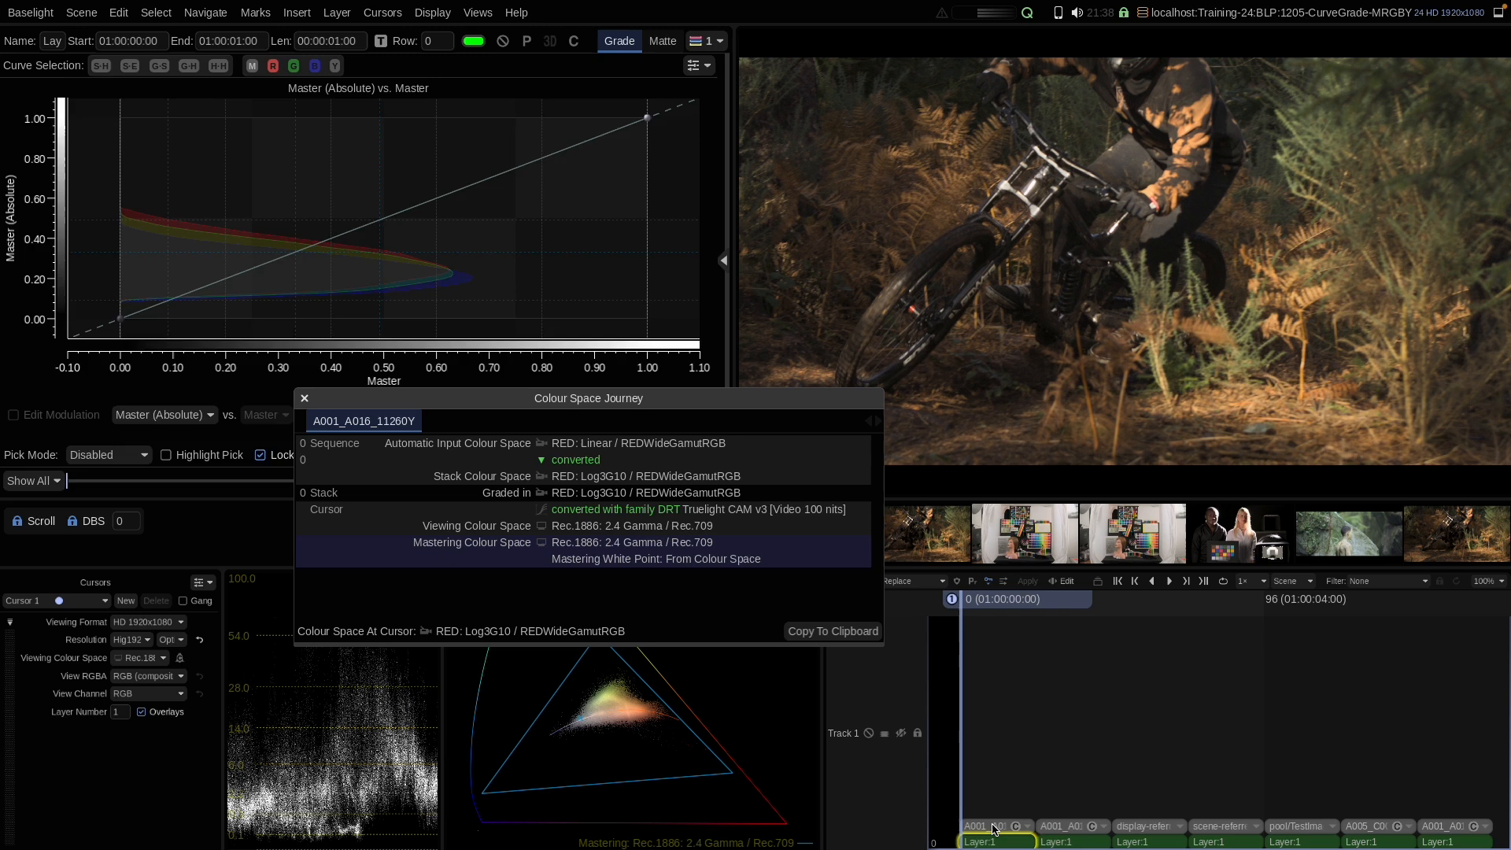
pyautogui.click(995, 827)
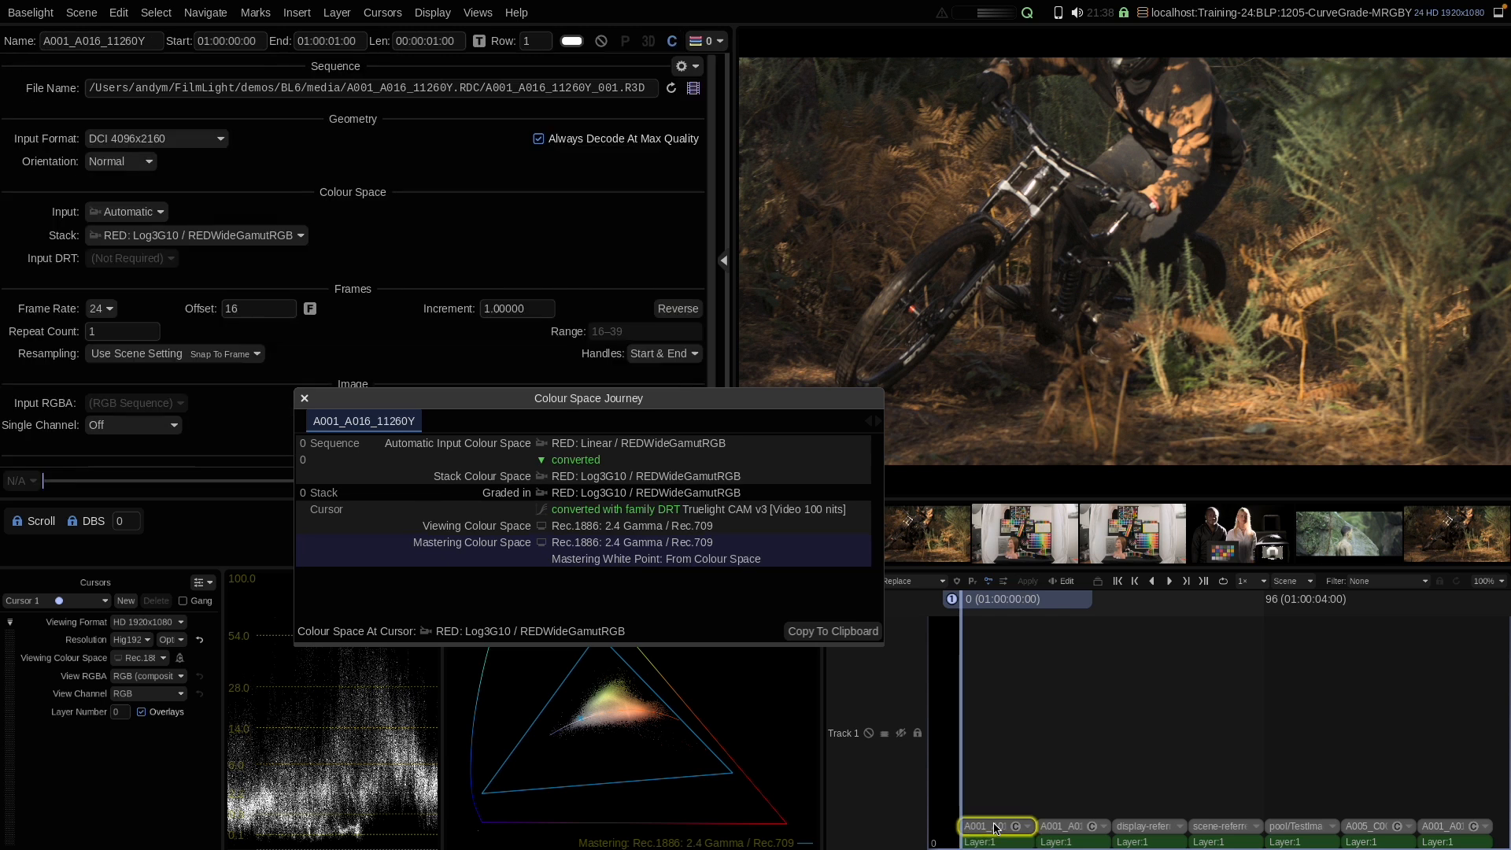
pyautogui.click(181, 238)
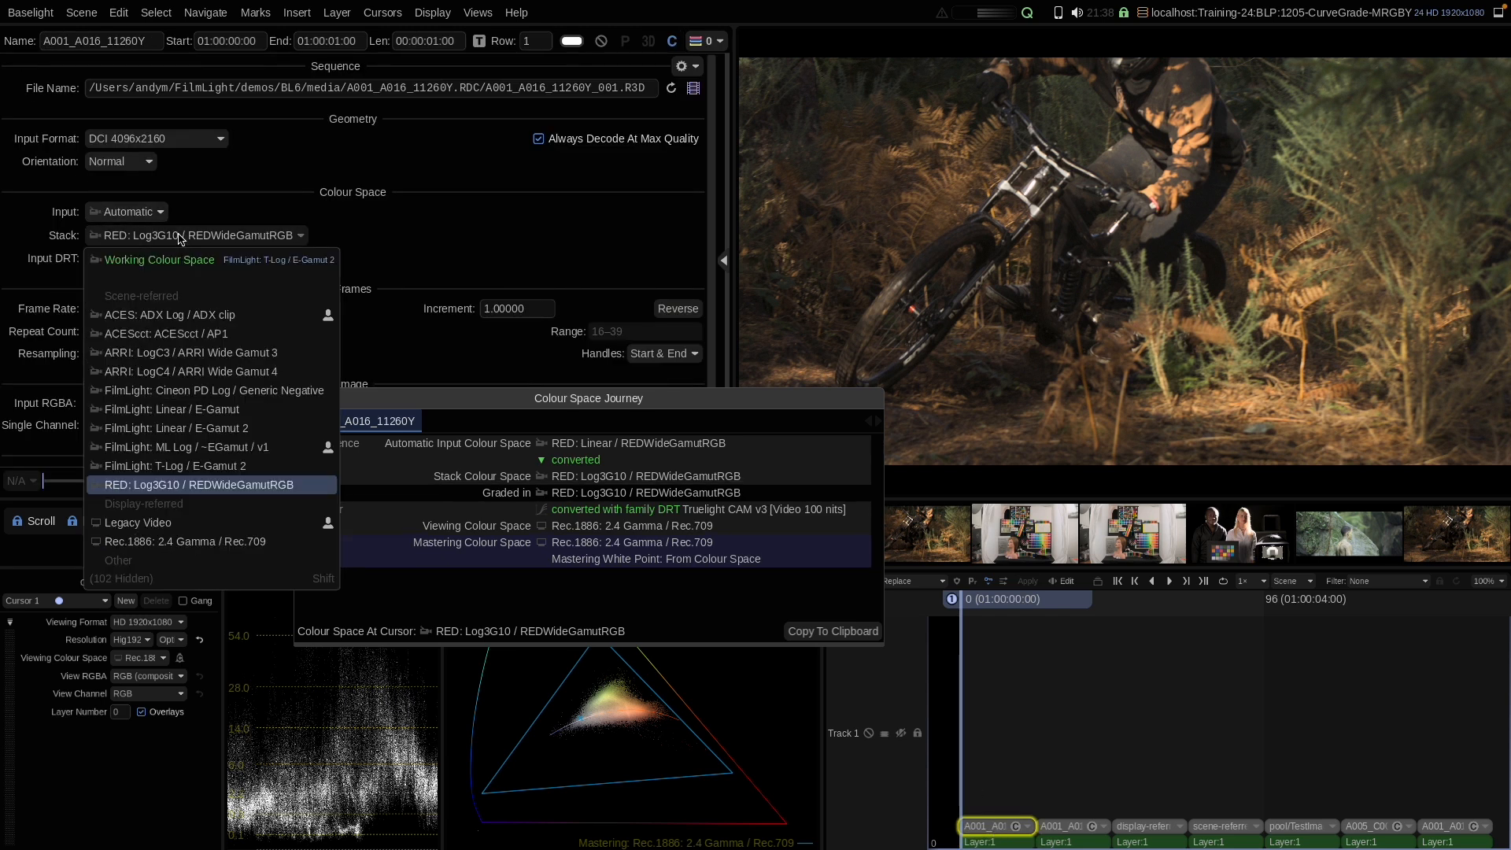
pyautogui.click(171, 391)
# Step: Change the first shot's Stack colour space to ARRI: LogC4 / ARRI Wide Gamut 4
pyautogui.click(999, 842)
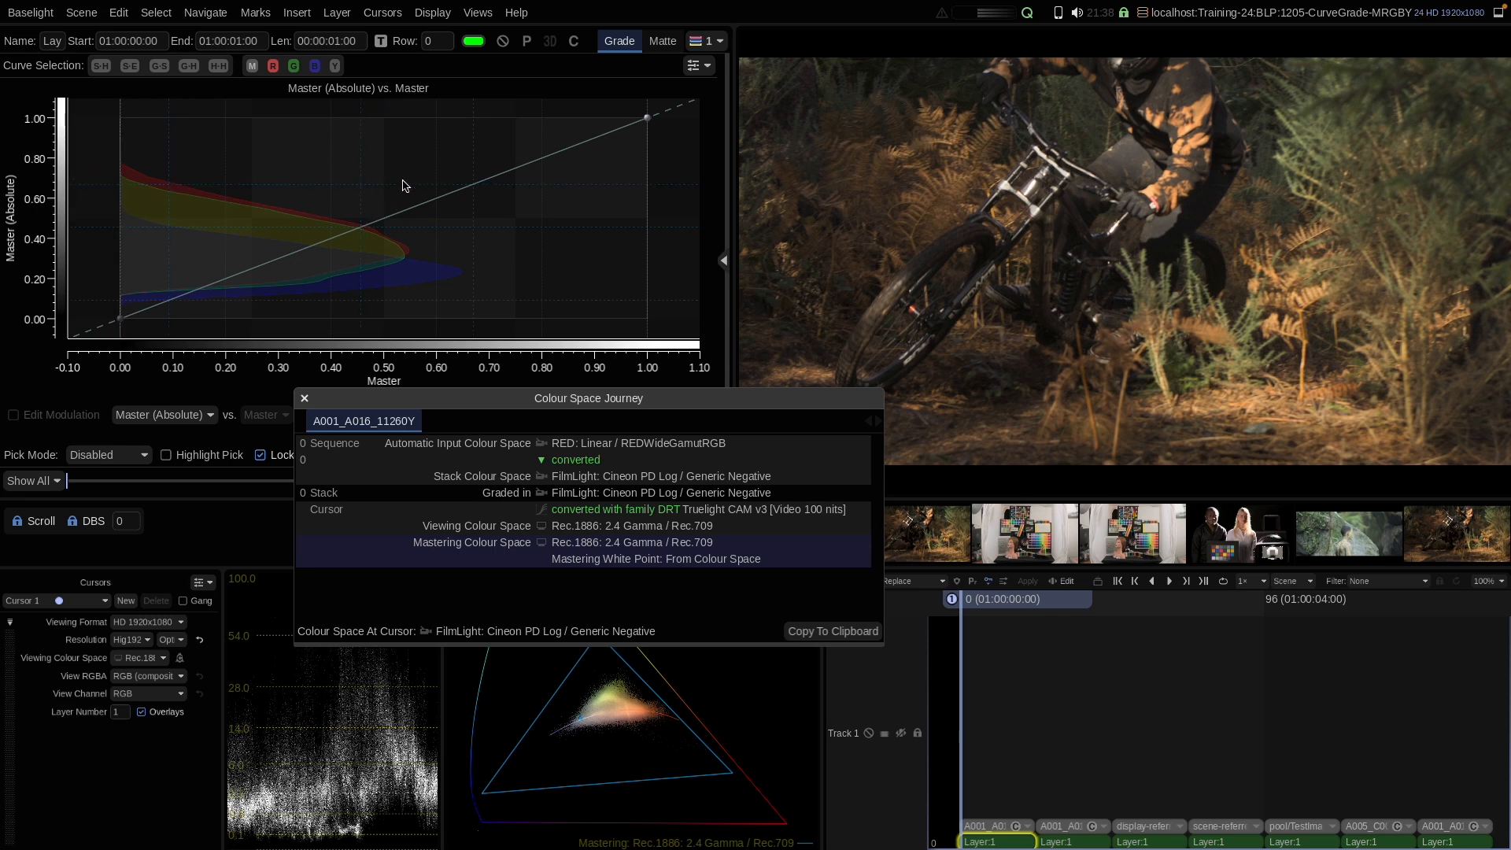
pyautogui.click(988, 828)
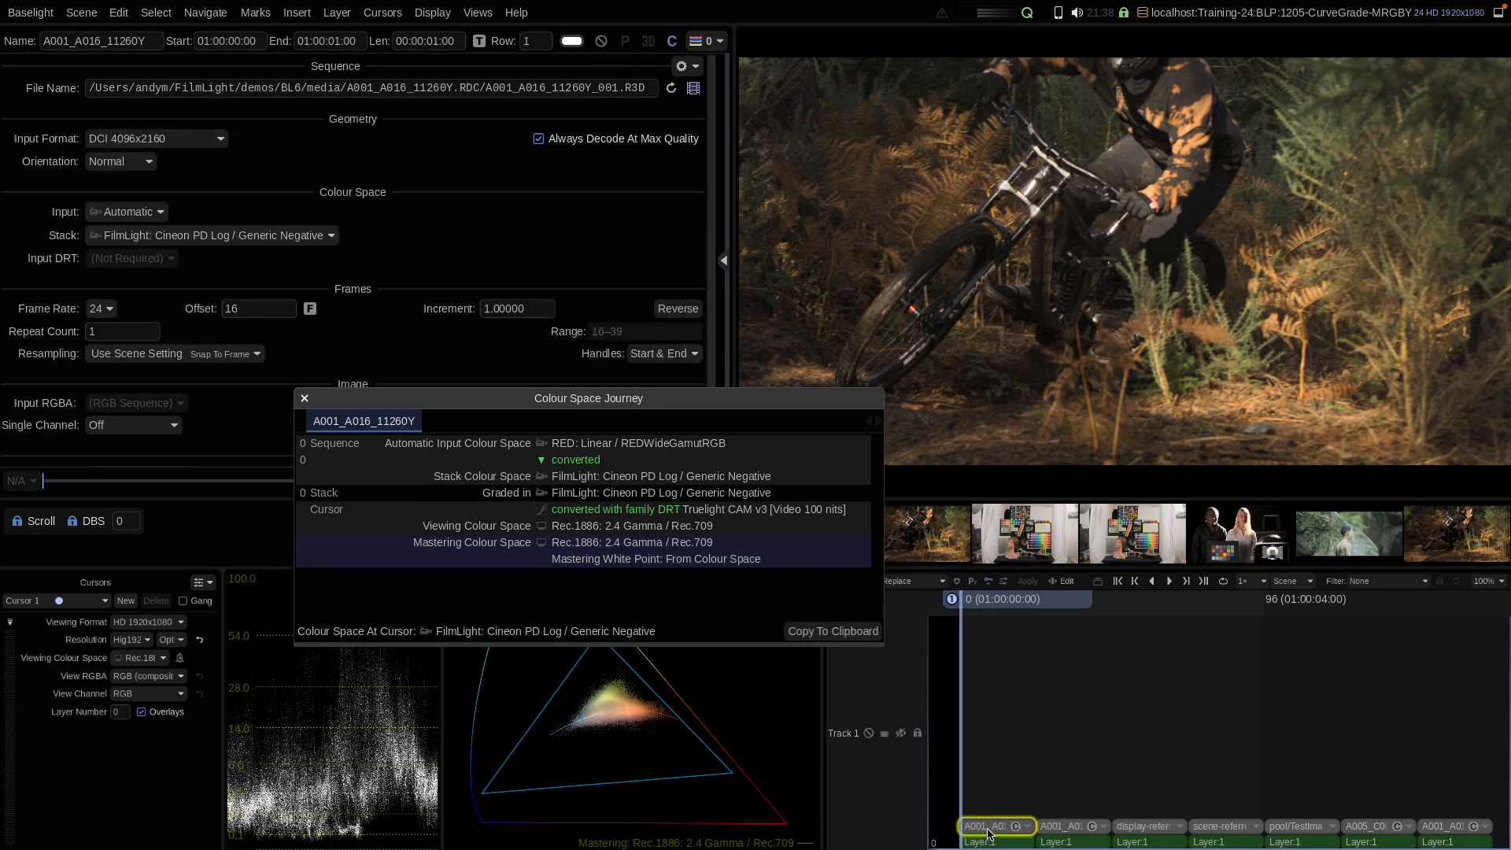
pyautogui.click(146, 236)
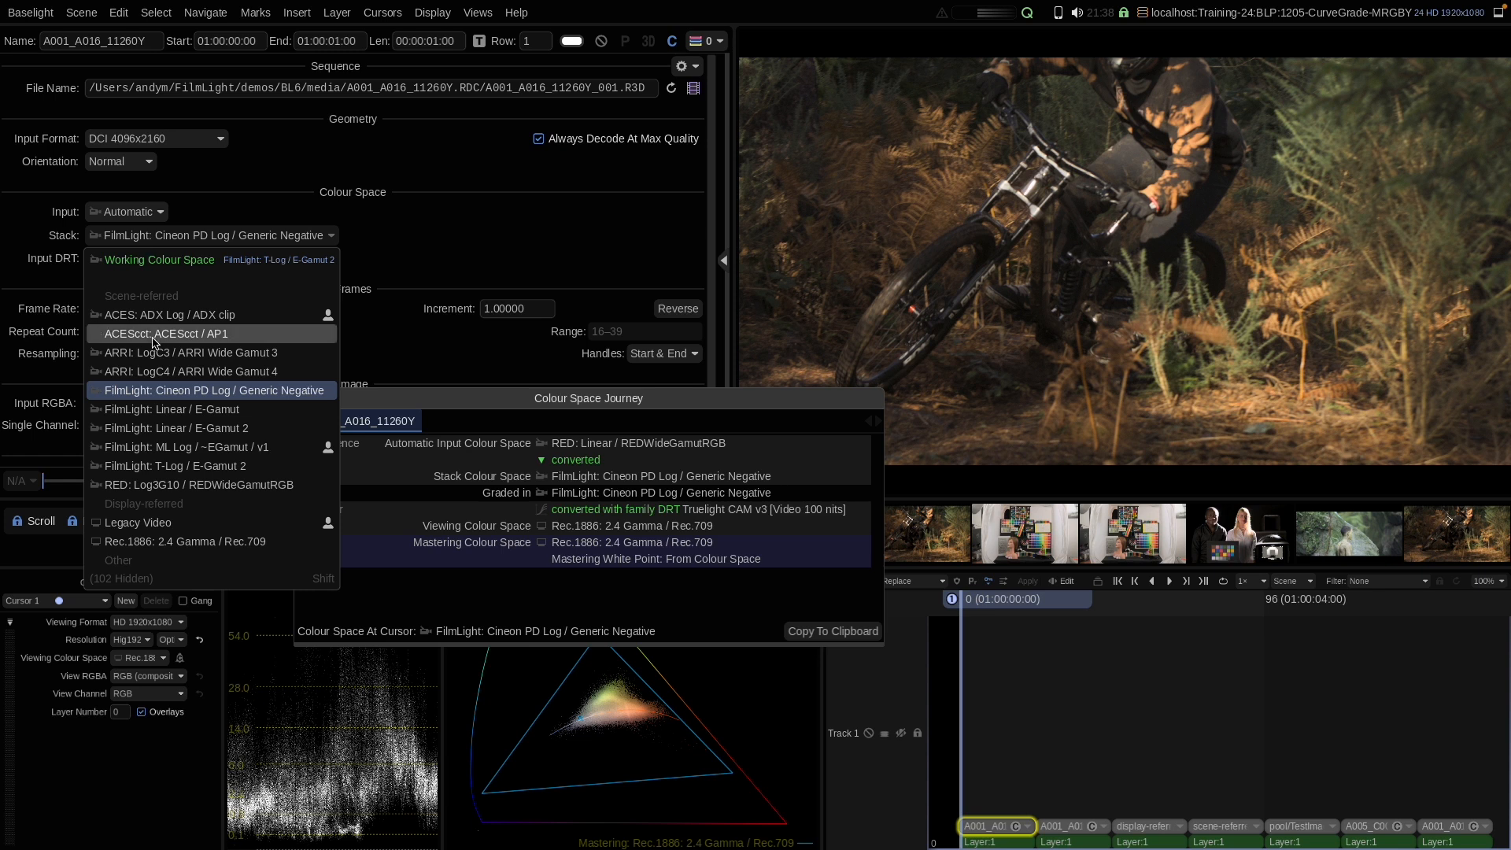
pyautogui.click(159, 372)
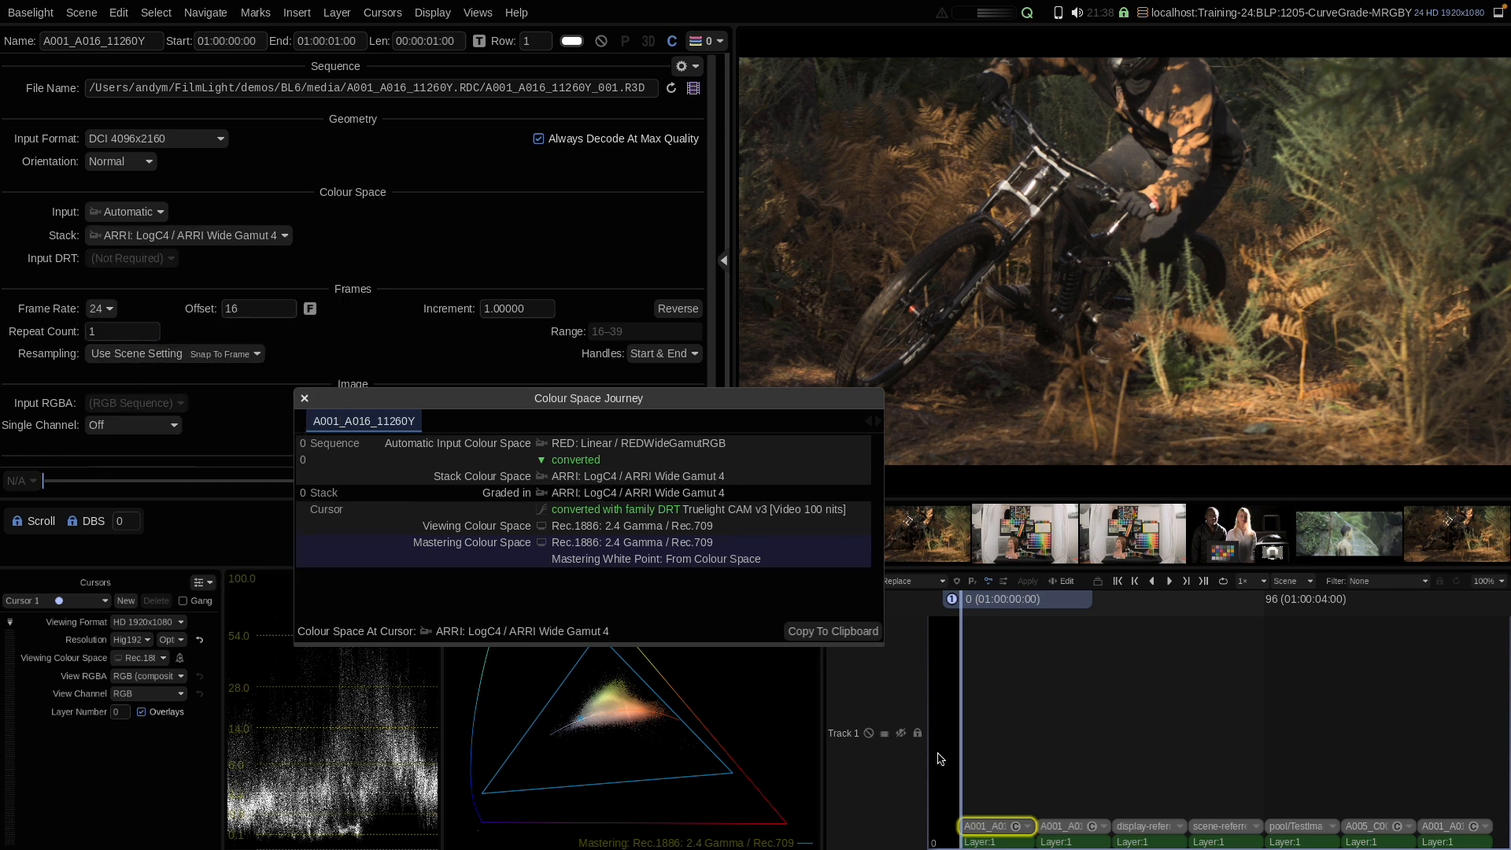
# Step: Return to the grade and toggle the curve graph's Use Stack RGB Colour Space option
pyautogui.click(993, 843)
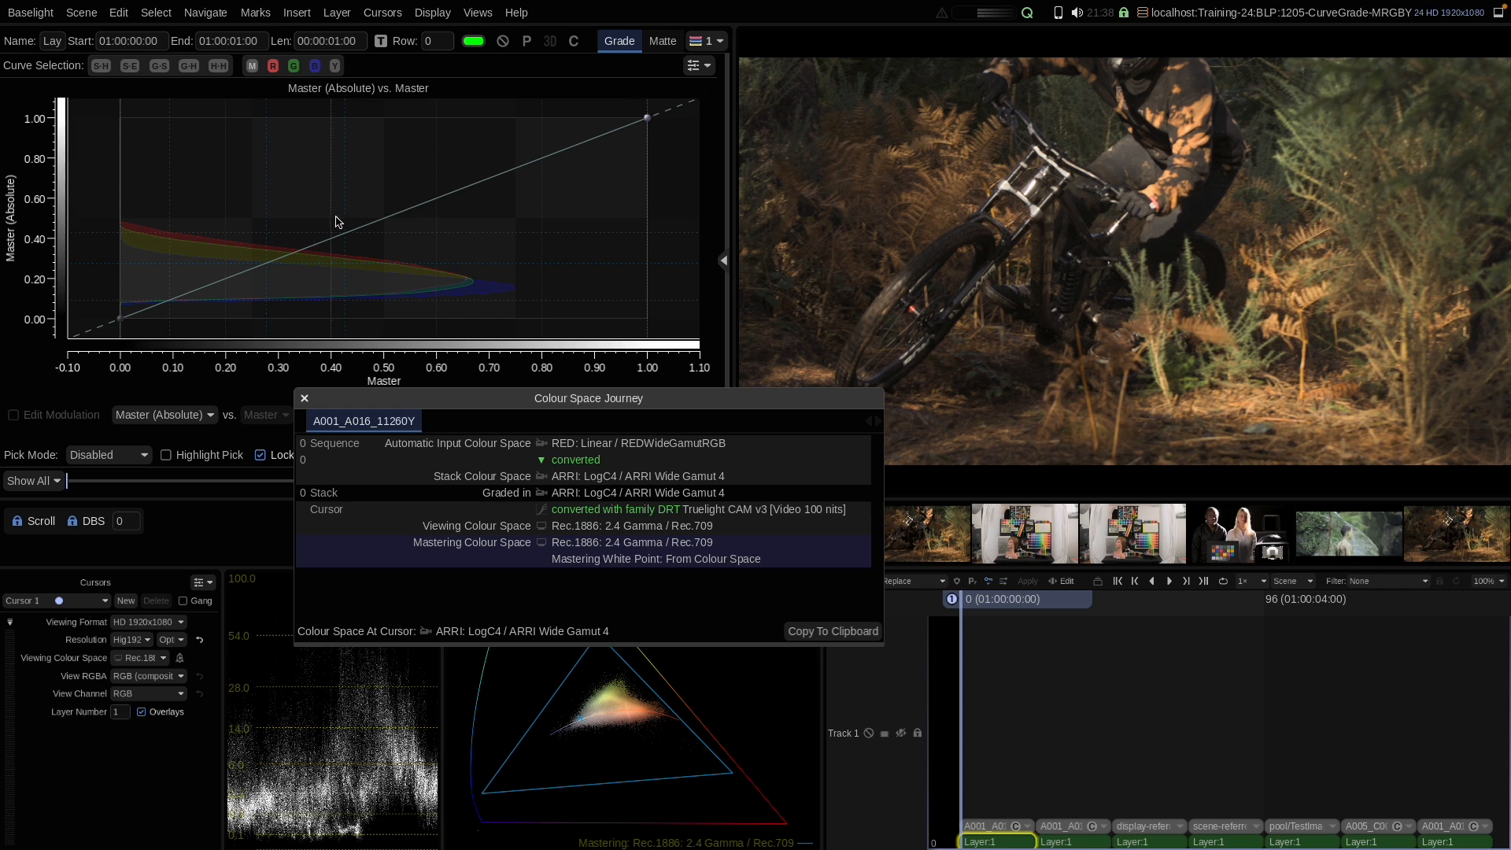
pyautogui.click(695, 65)
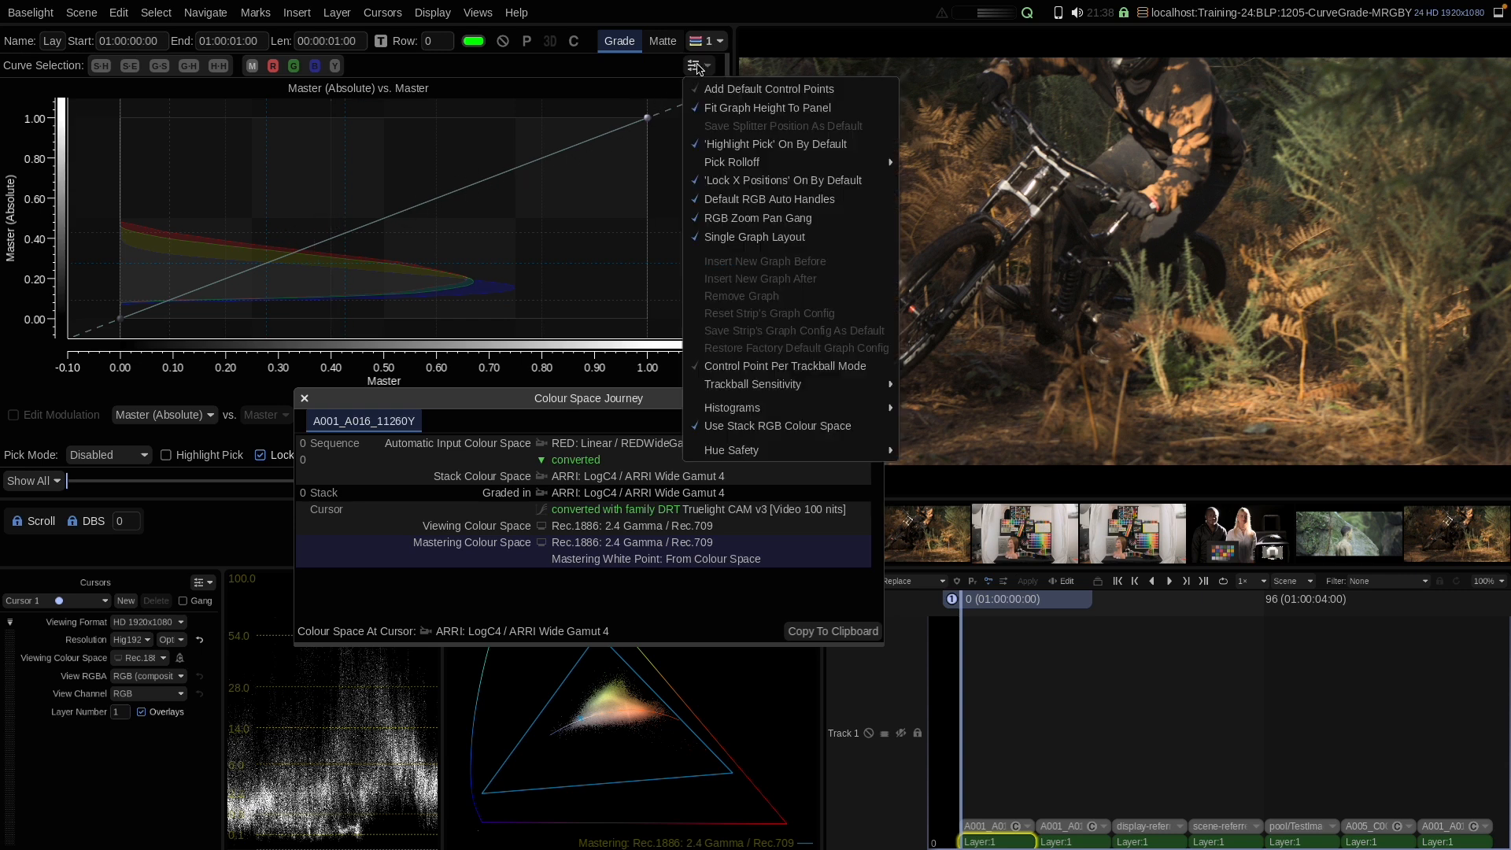
pyautogui.click(727, 429)
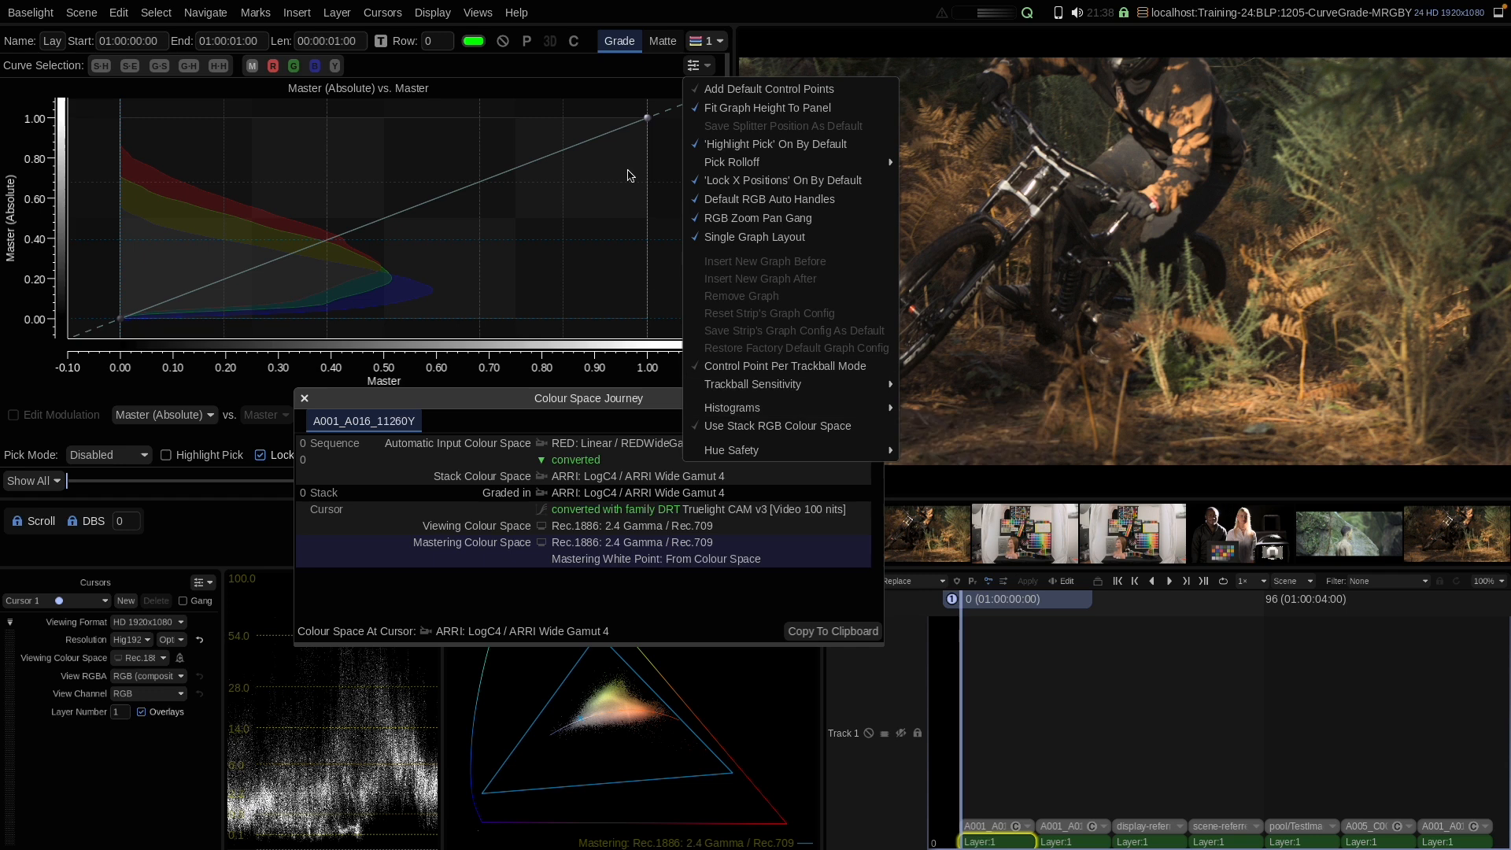
pyautogui.click(598, 74)
# Step: Move forward to the display-referred shot and reset its master curve
pyautogui.press('Down')
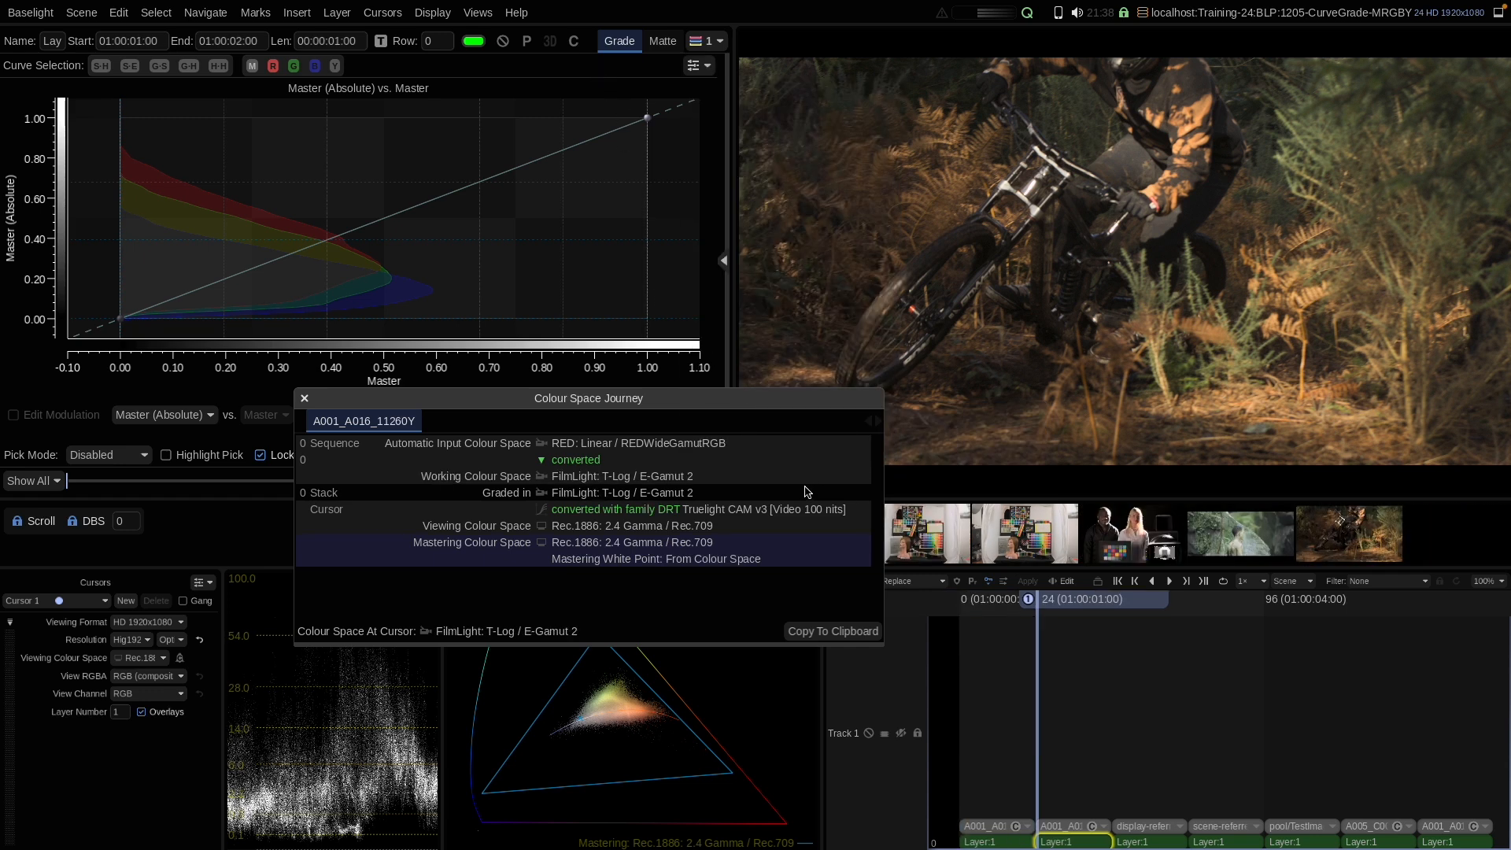
pyautogui.press('Down')
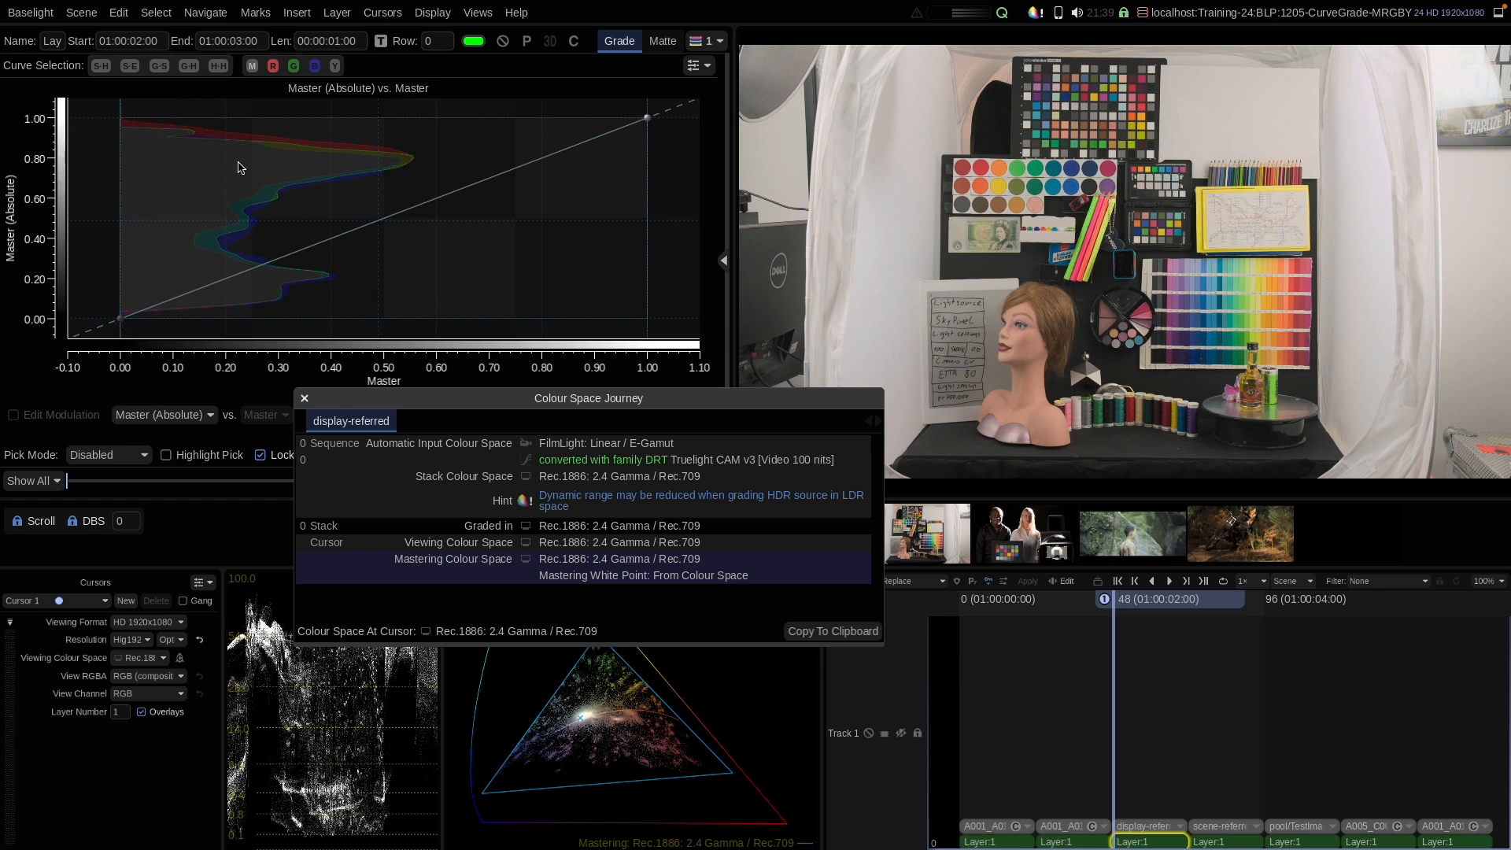
pyautogui.click(697, 65)
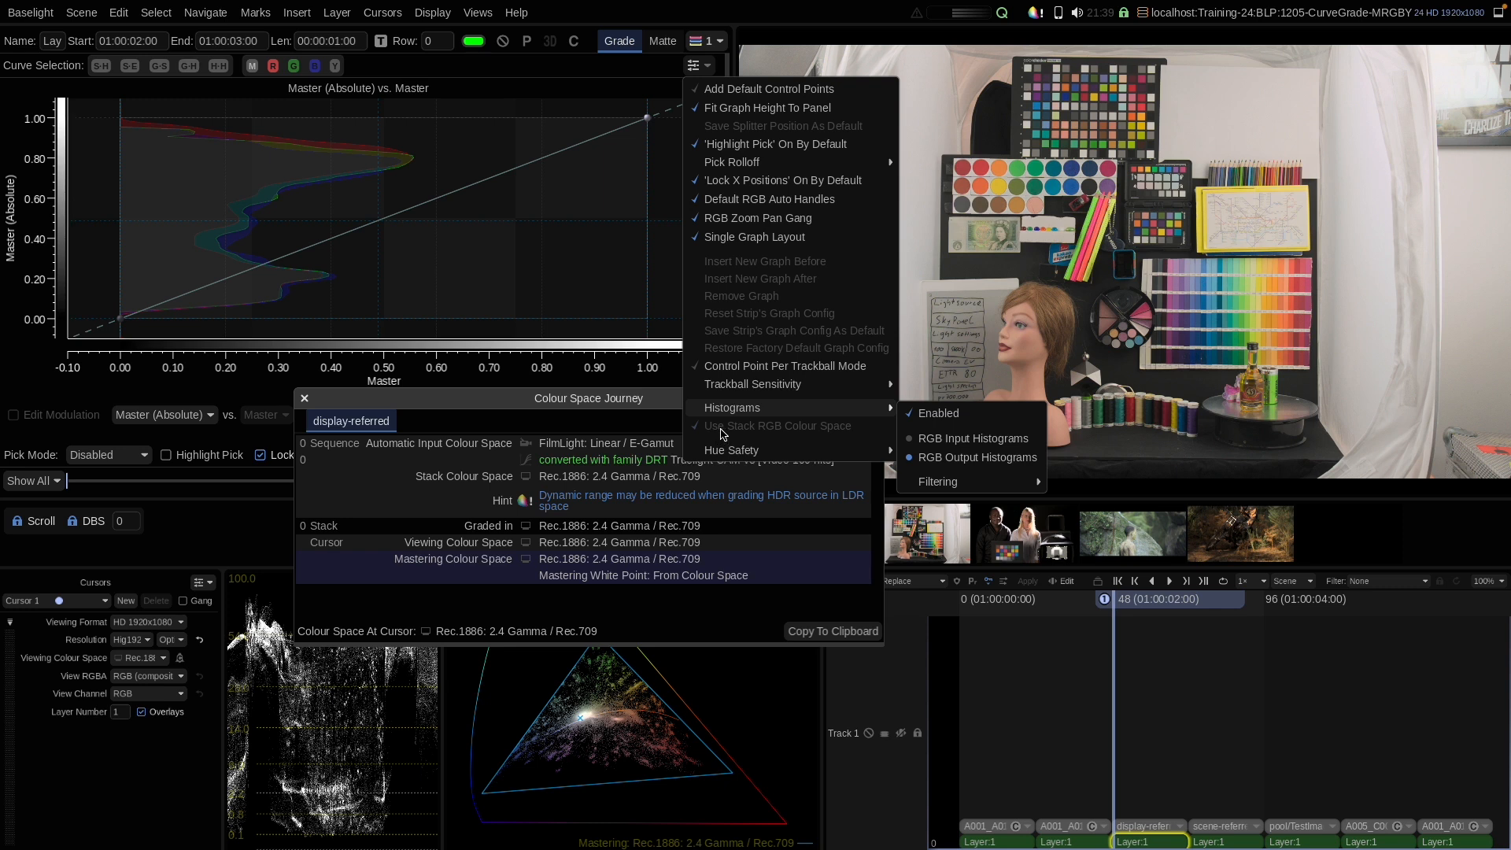
pyautogui.click(618, 73)
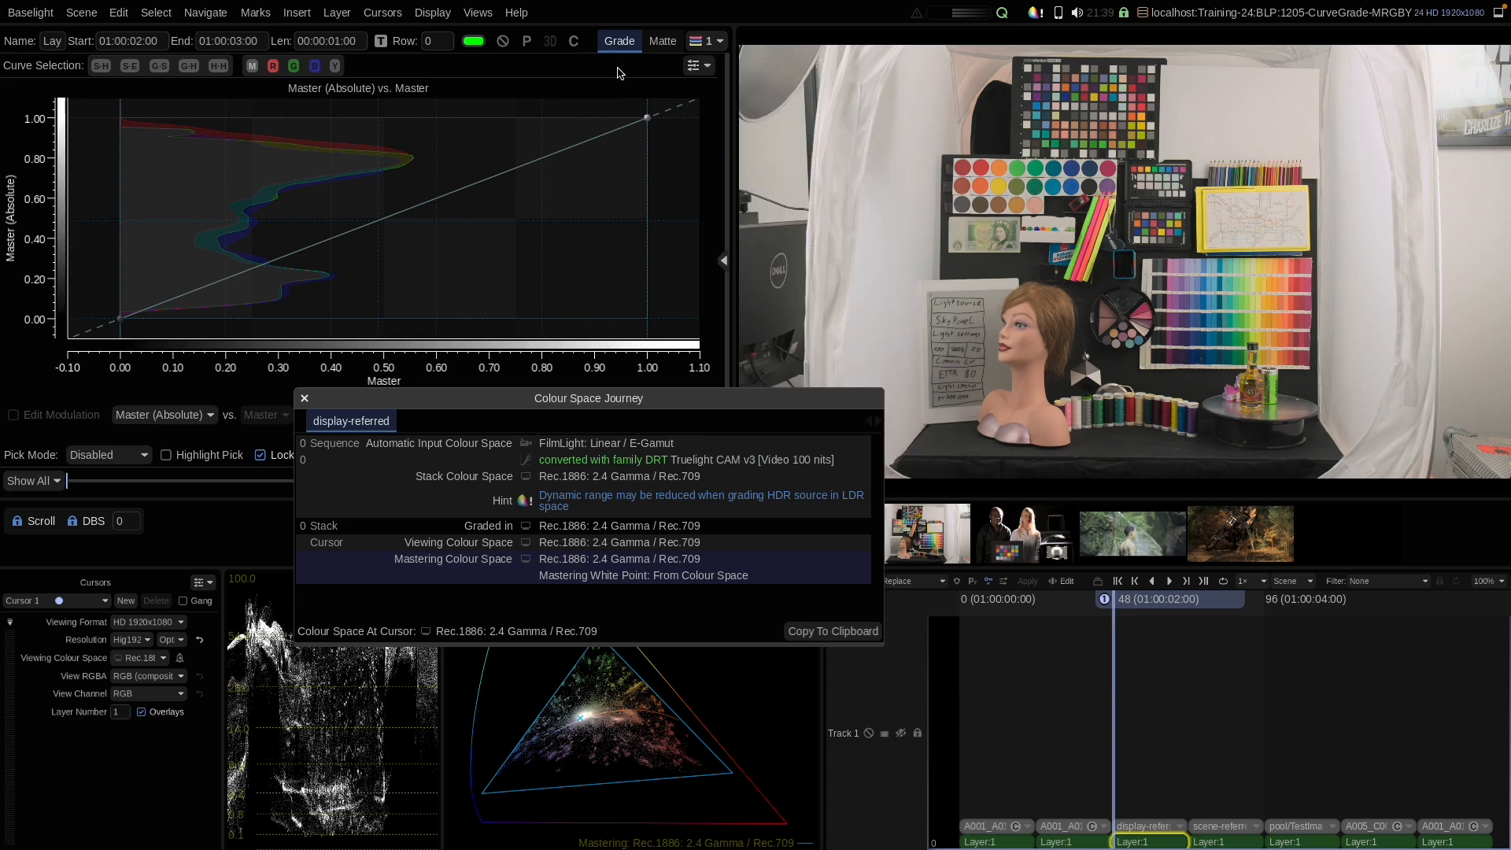
pyautogui.moveTo(375, 224)
pyautogui.mouseDown()
pyautogui.moveTo(378, 245)
pyautogui.moveTo(377, 202)
pyautogui.moveTo(394, 256)
pyautogui.moveTo(364, 173)
pyautogui.moveTo(398, 243)
pyautogui.moveTo(378, 202)
pyautogui.moveTo(377, 220)
pyautogui.mouseUp()
pyautogui.rightClick(434, 232)
pyautogui.click(469, 325)
# Step: Close the Colour Space Journey view and step forward two shots
pyautogui.click(302, 399)
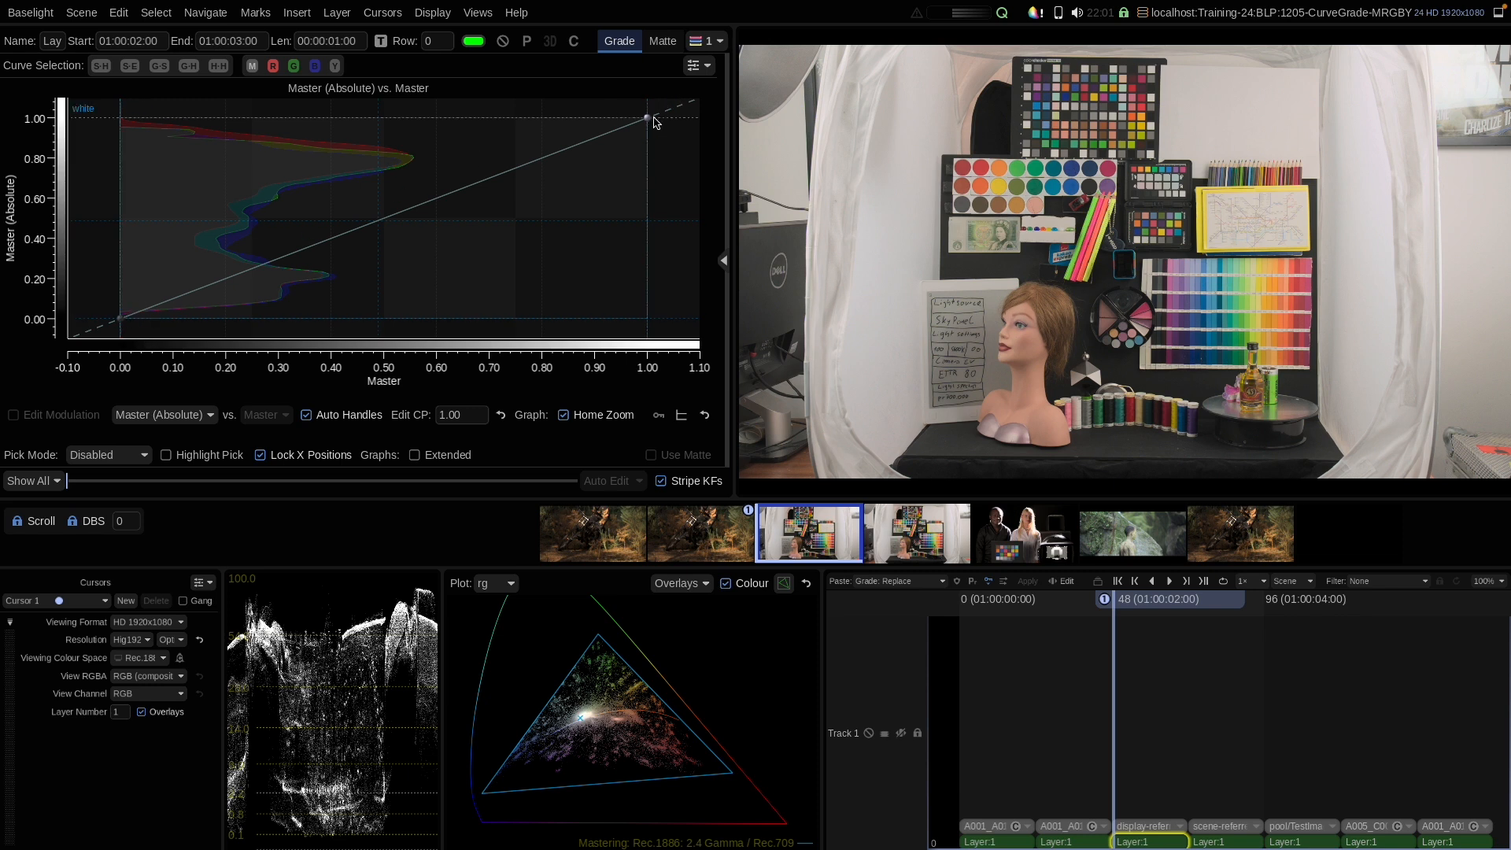
pyautogui.press('Down')
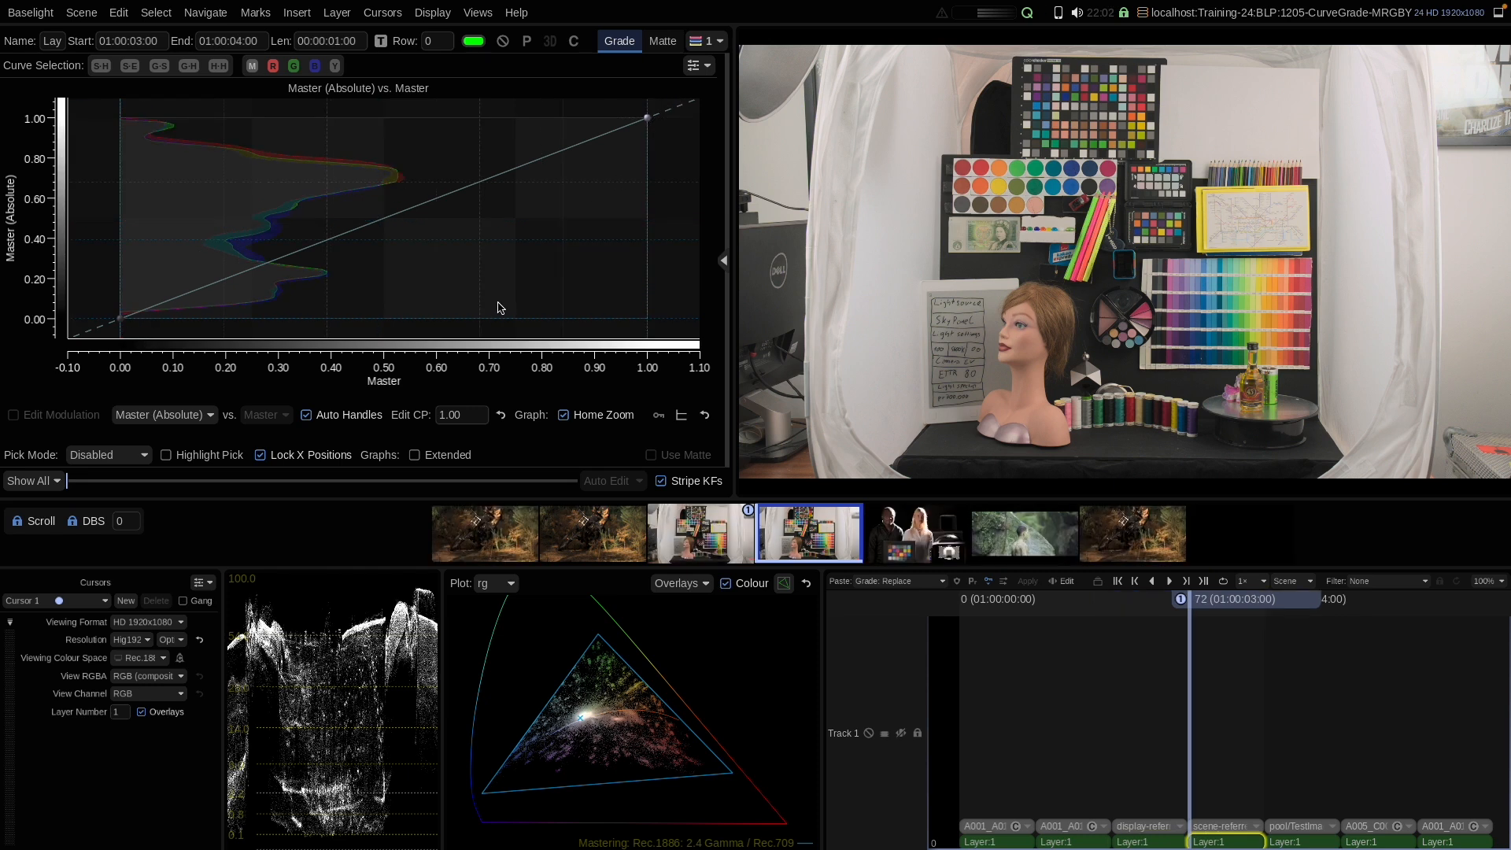
pyautogui.press('Down')
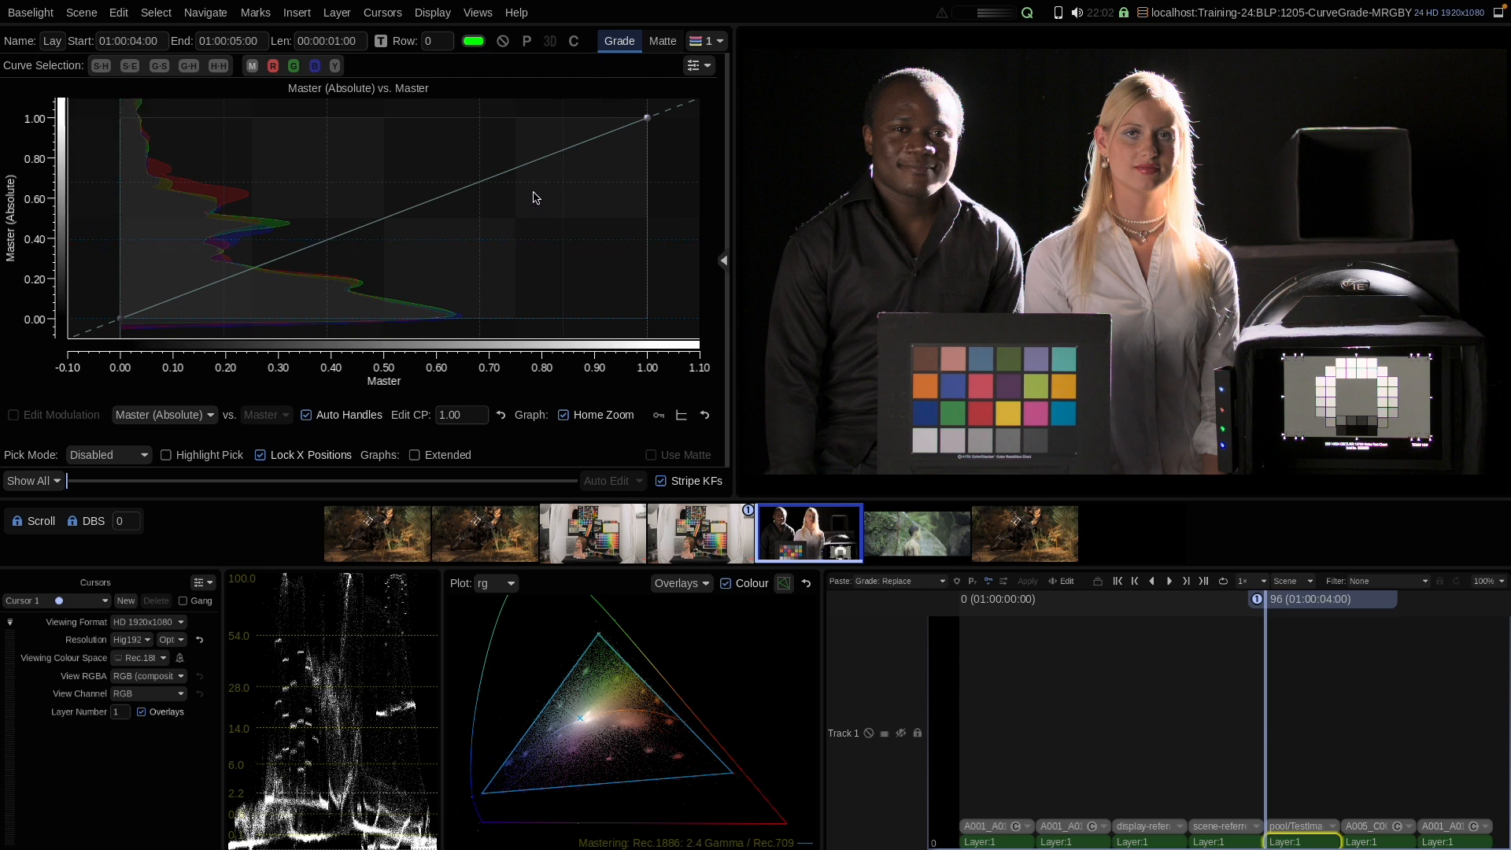
# Step: Zoom out the curve graph and lower the master curve's 1.0 control point to about 0.72
pyautogui.scroll(-3, 522, 206)
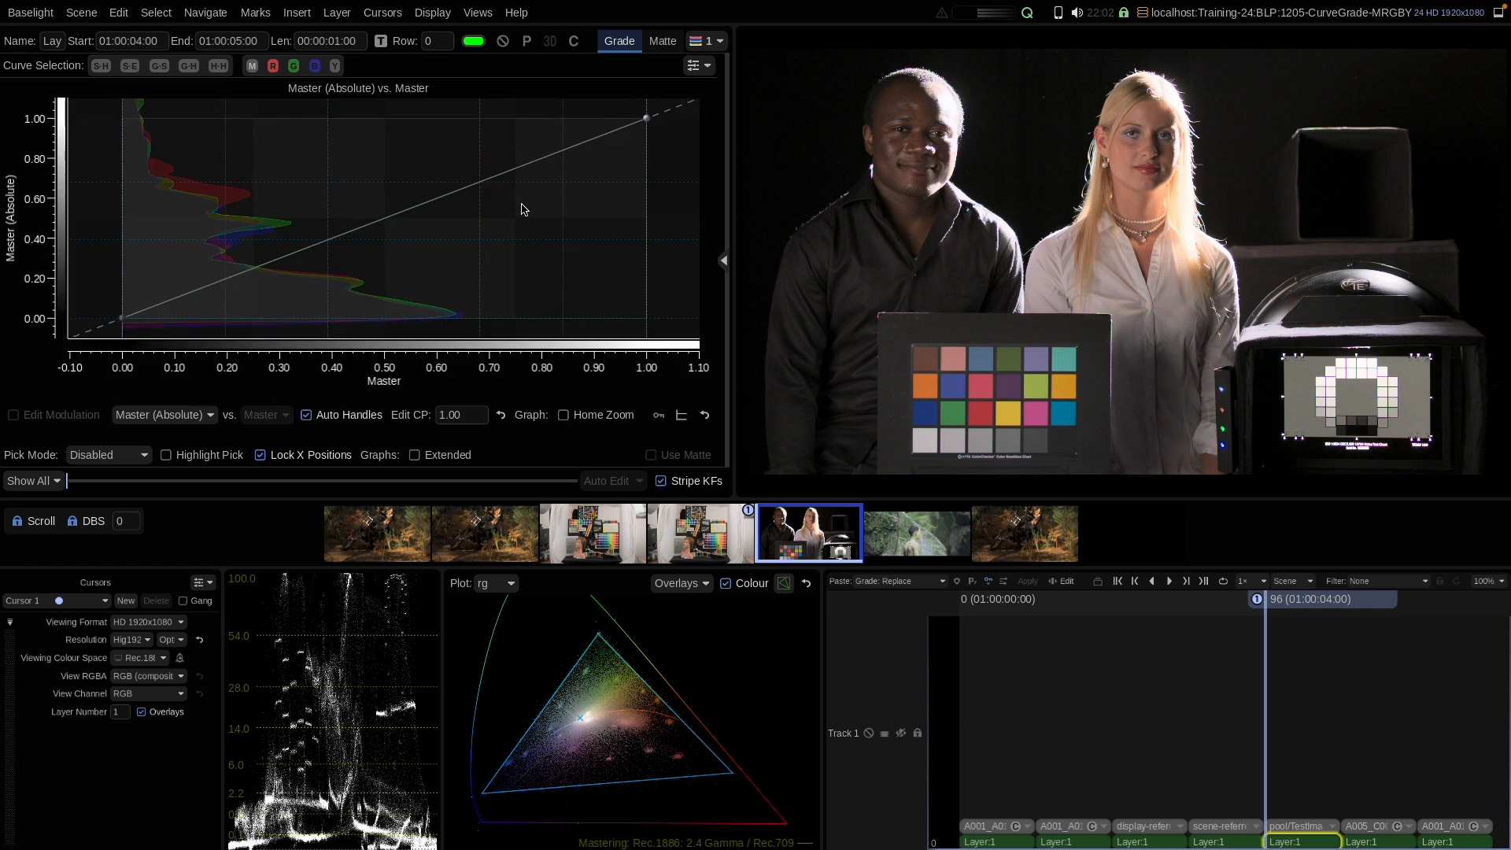
pyautogui.scroll(-4, 541, 189)
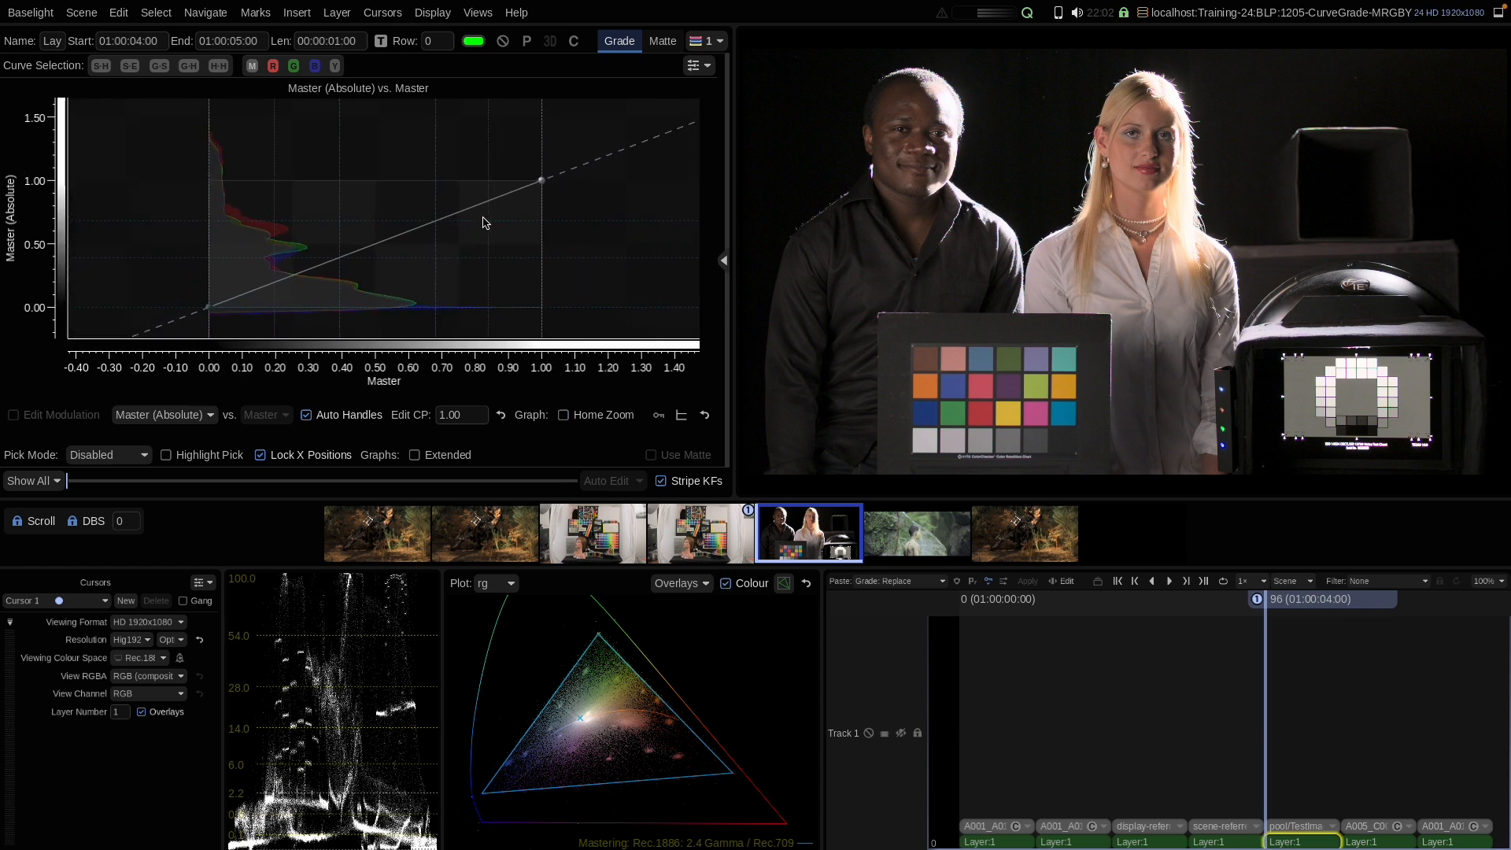
pyautogui.scroll(-3, 496, 206)
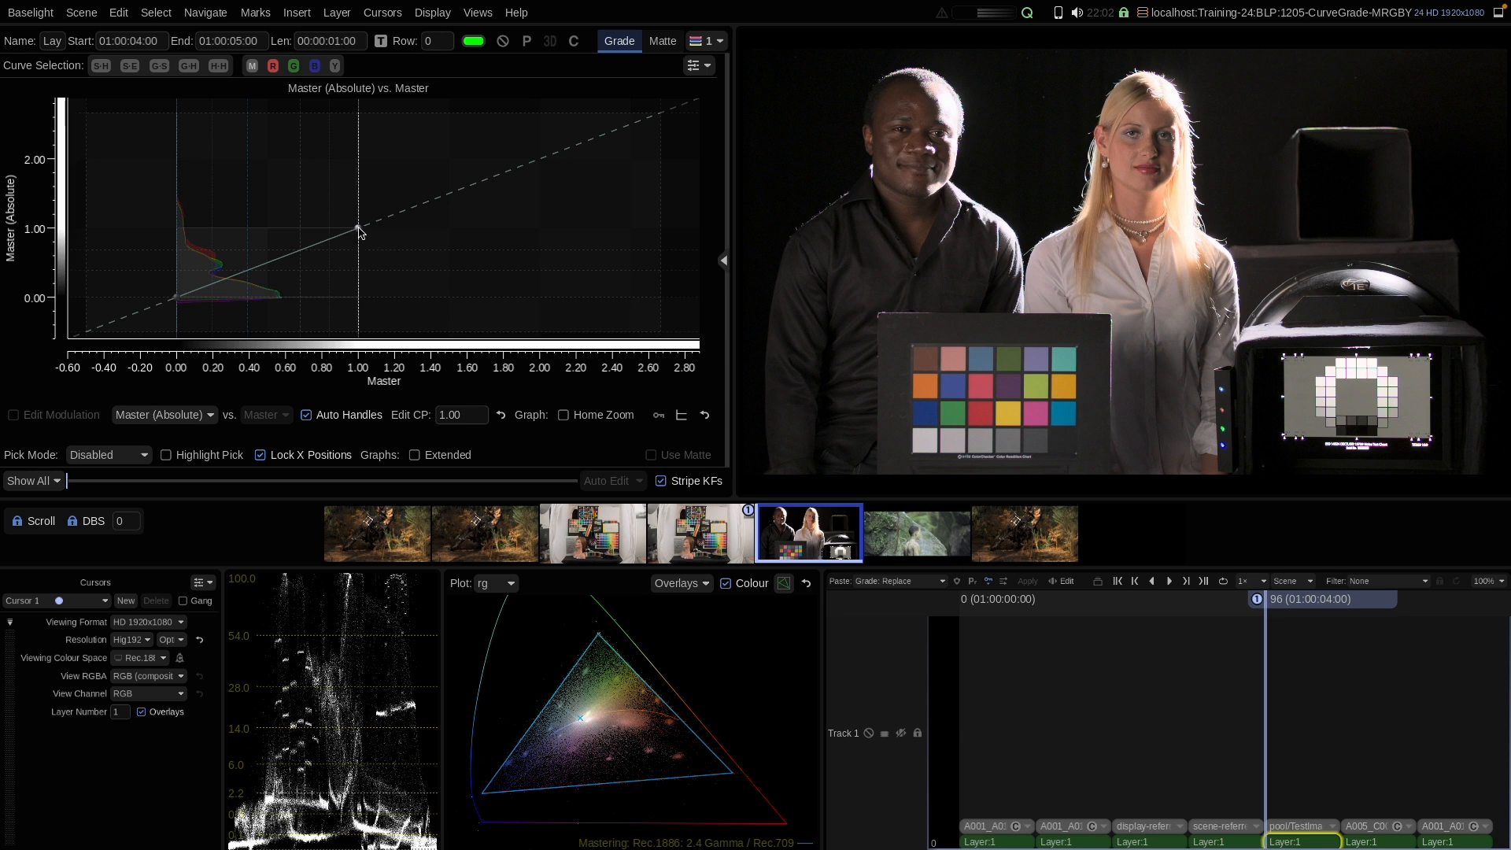
pyautogui.moveTo(358, 229)
pyautogui.mouseDown()
pyautogui.moveTo(357, 203)
pyautogui.moveTo(364, 247)
pyautogui.mouseUp()
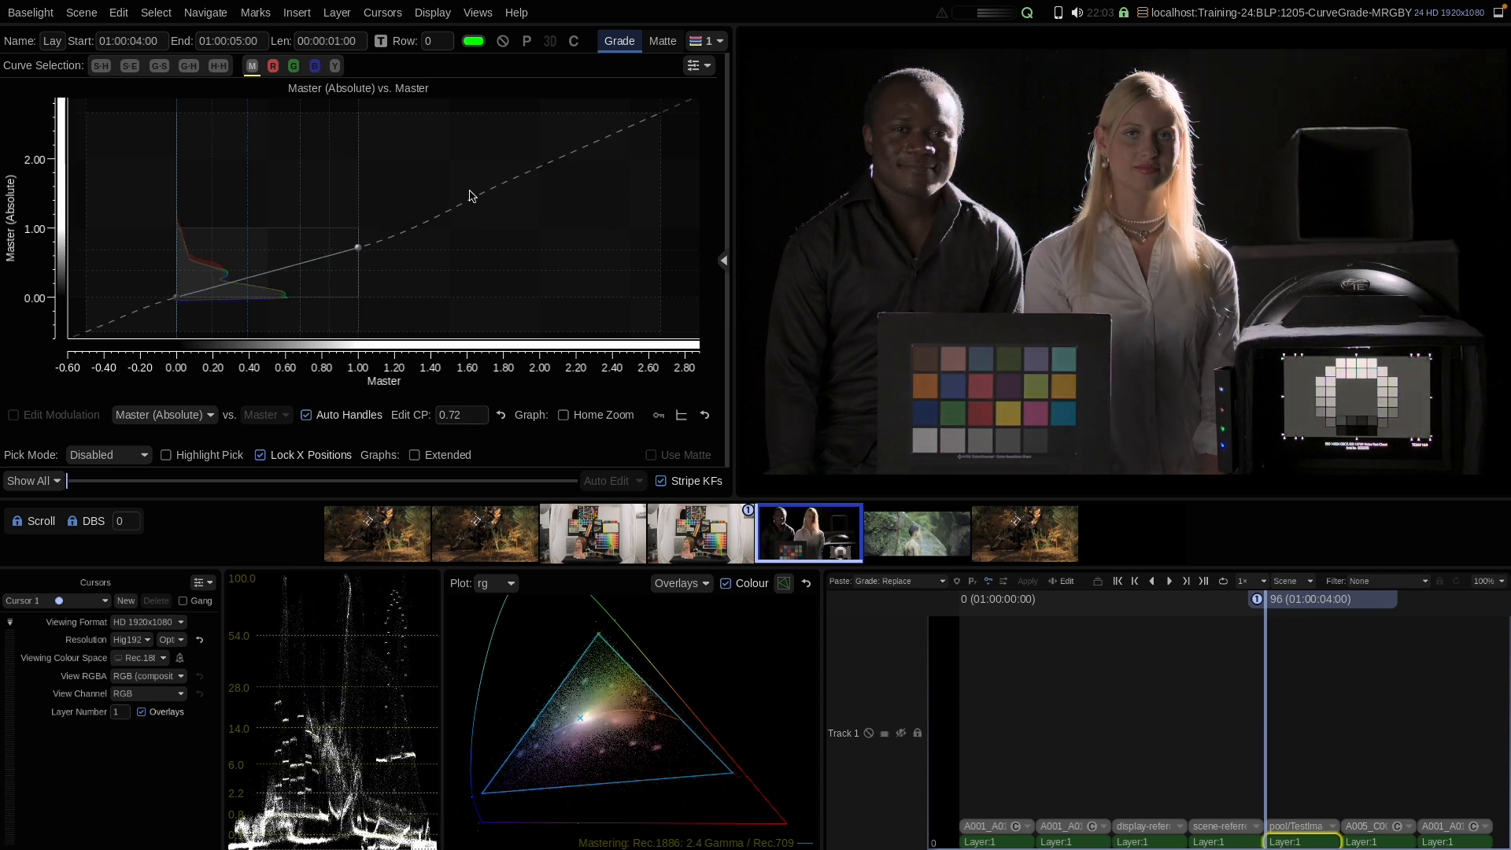
# Step: Add master curve control points above white, near 1.95 at about 1.34 and near 2.5 at about 2.08
pyautogui.click(531, 172)
pyautogui.moveTo(533, 174); pyautogui.dragTo(531, 206)
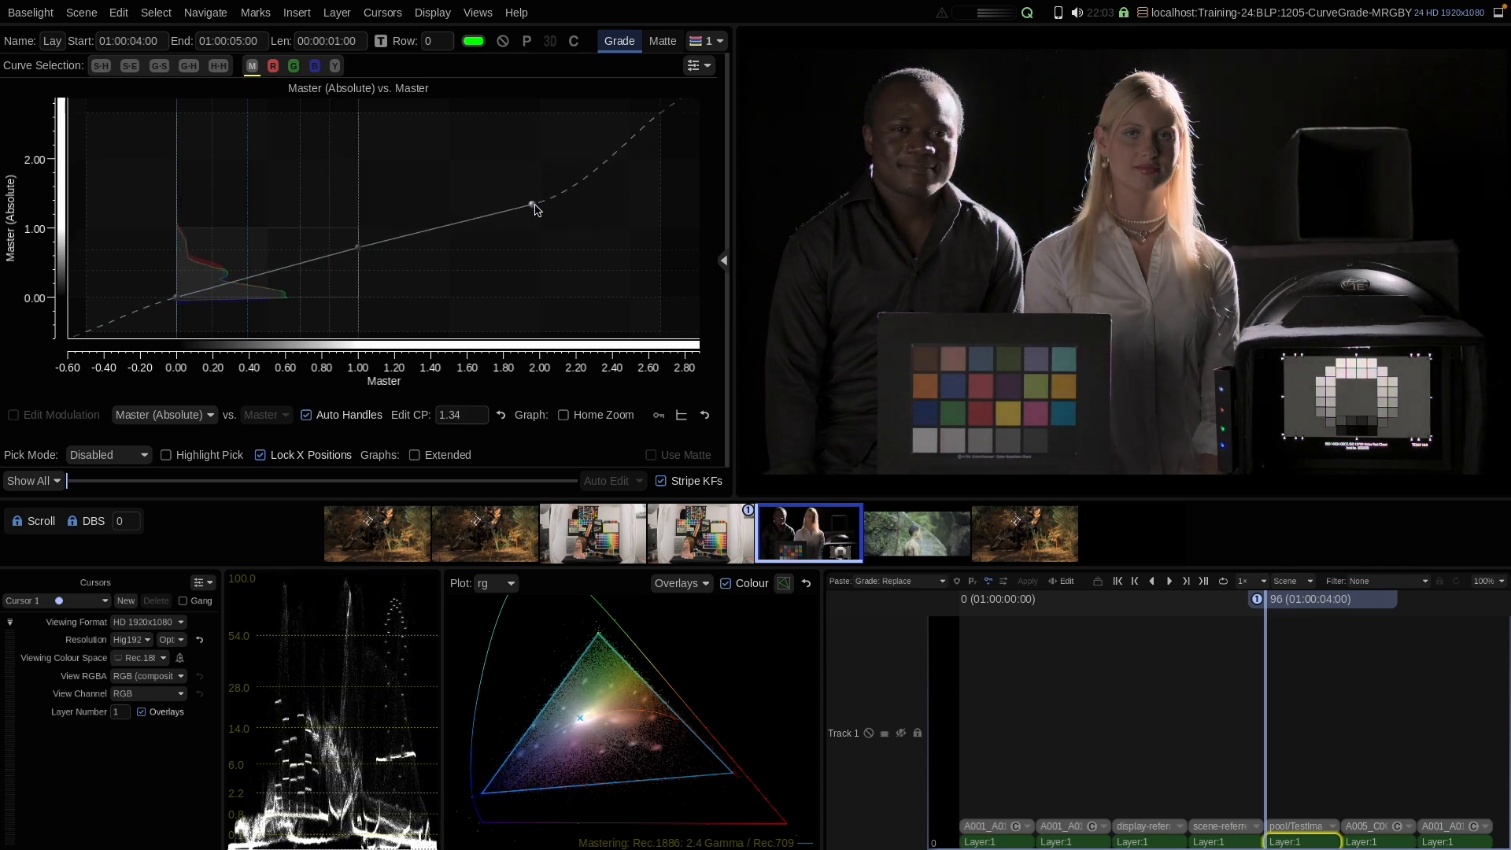
pyautogui.click(634, 139)
pyautogui.moveTo(635, 139); pyautogui.dragTo(632, 152)
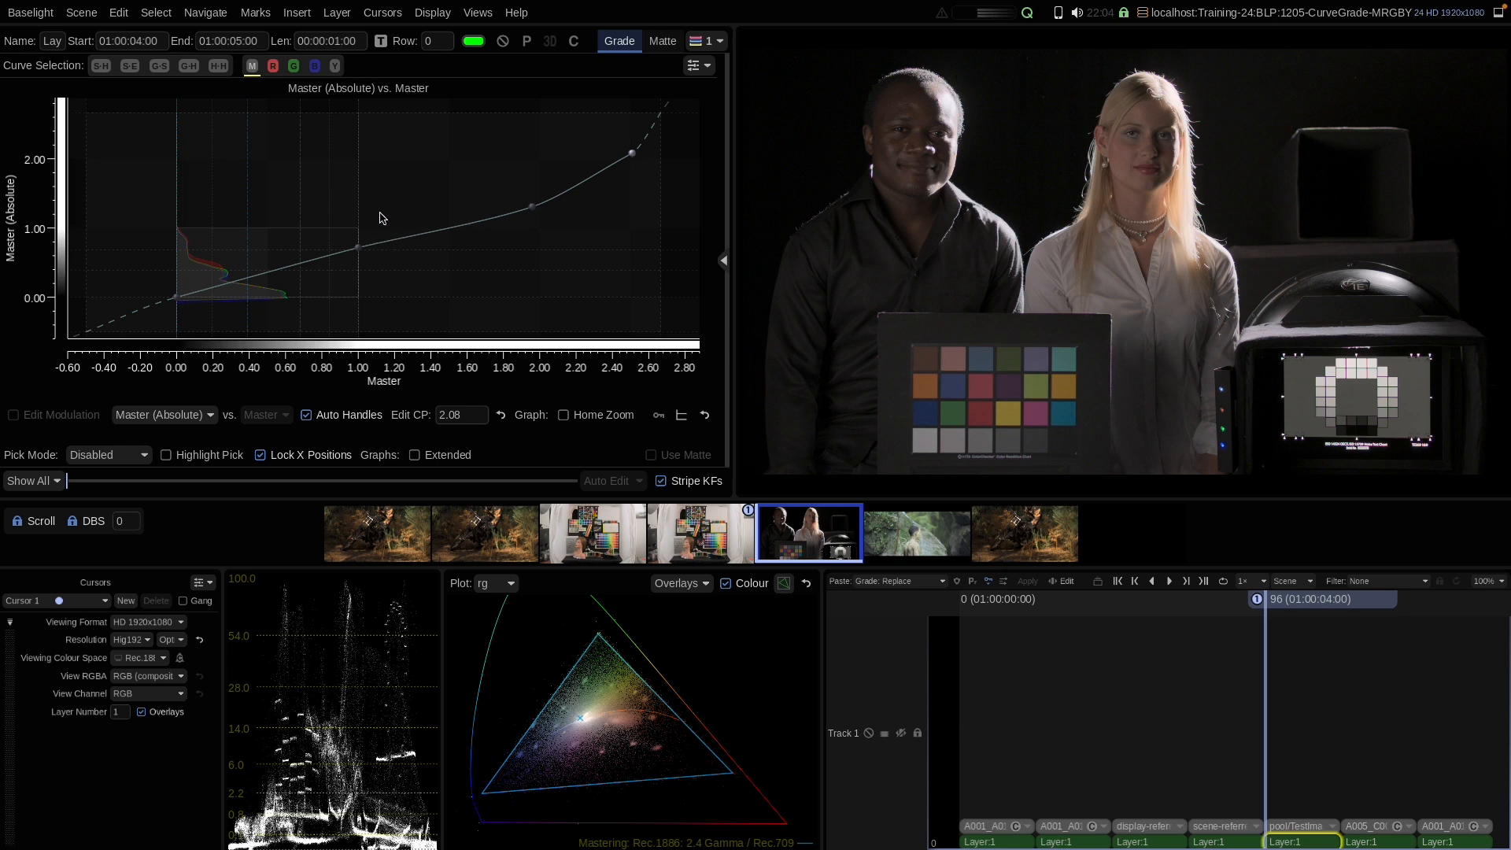
# Step: Zoom and pan the curve graph and viewer to inspect the extended highlights, returning the graph to Home Zoom
pyautogui.scroll(5, 383, 218)
pyautogui.moveTo(492, 167); pyautogui.dragTo(301, 200)
pyautogui.moveTo(448, 190)
pyautogui.mouseDown()
pyautogui.moveTo(364, 247)
pyautogui.moveTo(366, 215)
pyautogui.moveTo(448, 171)
pyautogui.mouseUp()
pyautogui.moveTo(254, 250); pyautogui.dragTo(420, 187)
pyautogui.moveTo(1083, 198); pyautogui.dragTo(1027, 230)
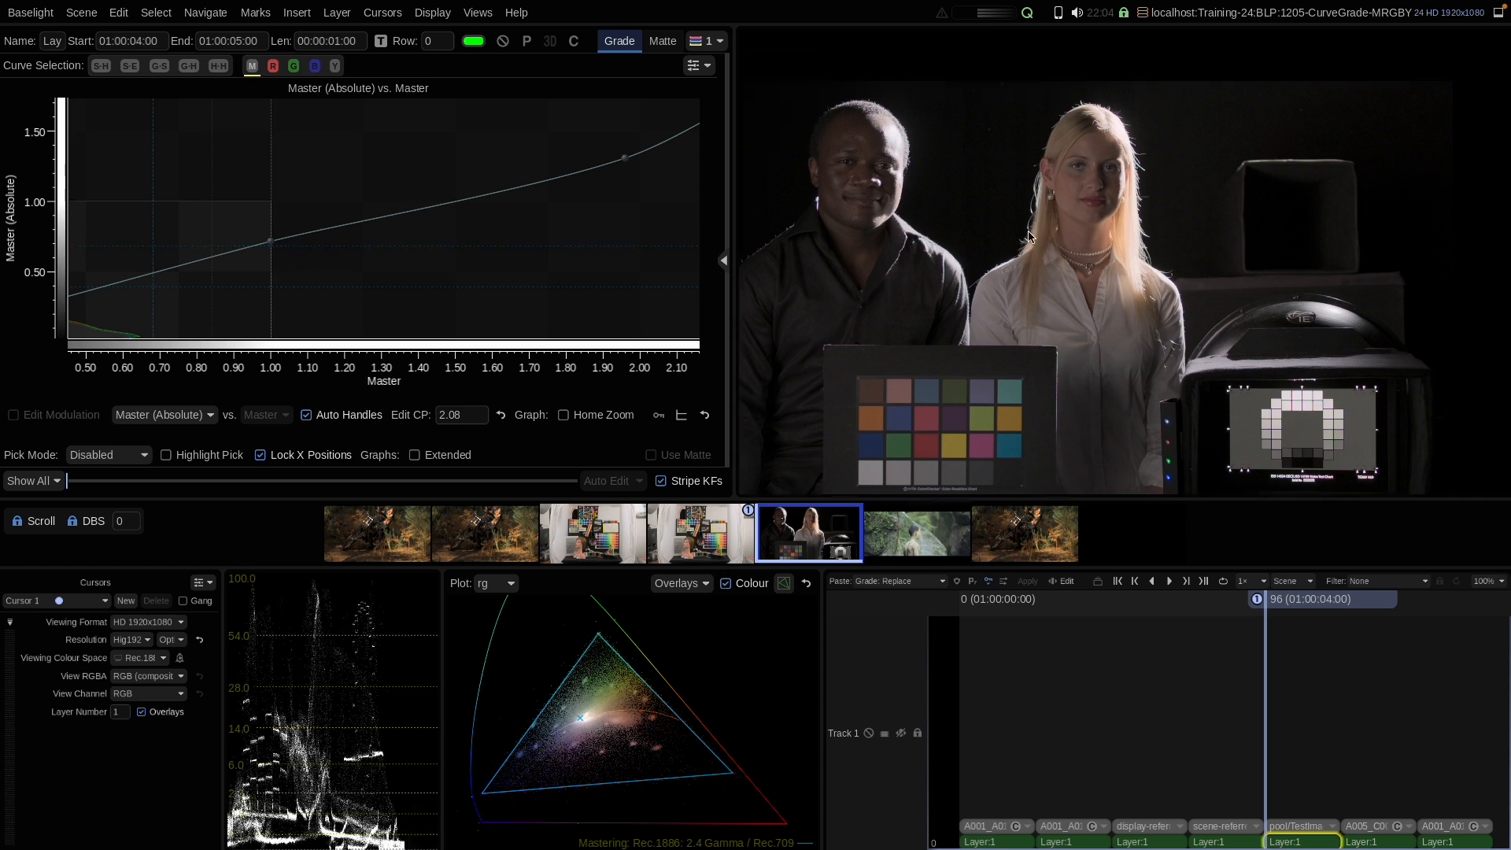
pyautogui.scroll(4, 1027, 234)
pyautogui.scroll(-4, 1015, 235)
pyautogui.scroll(4, 994, 236)
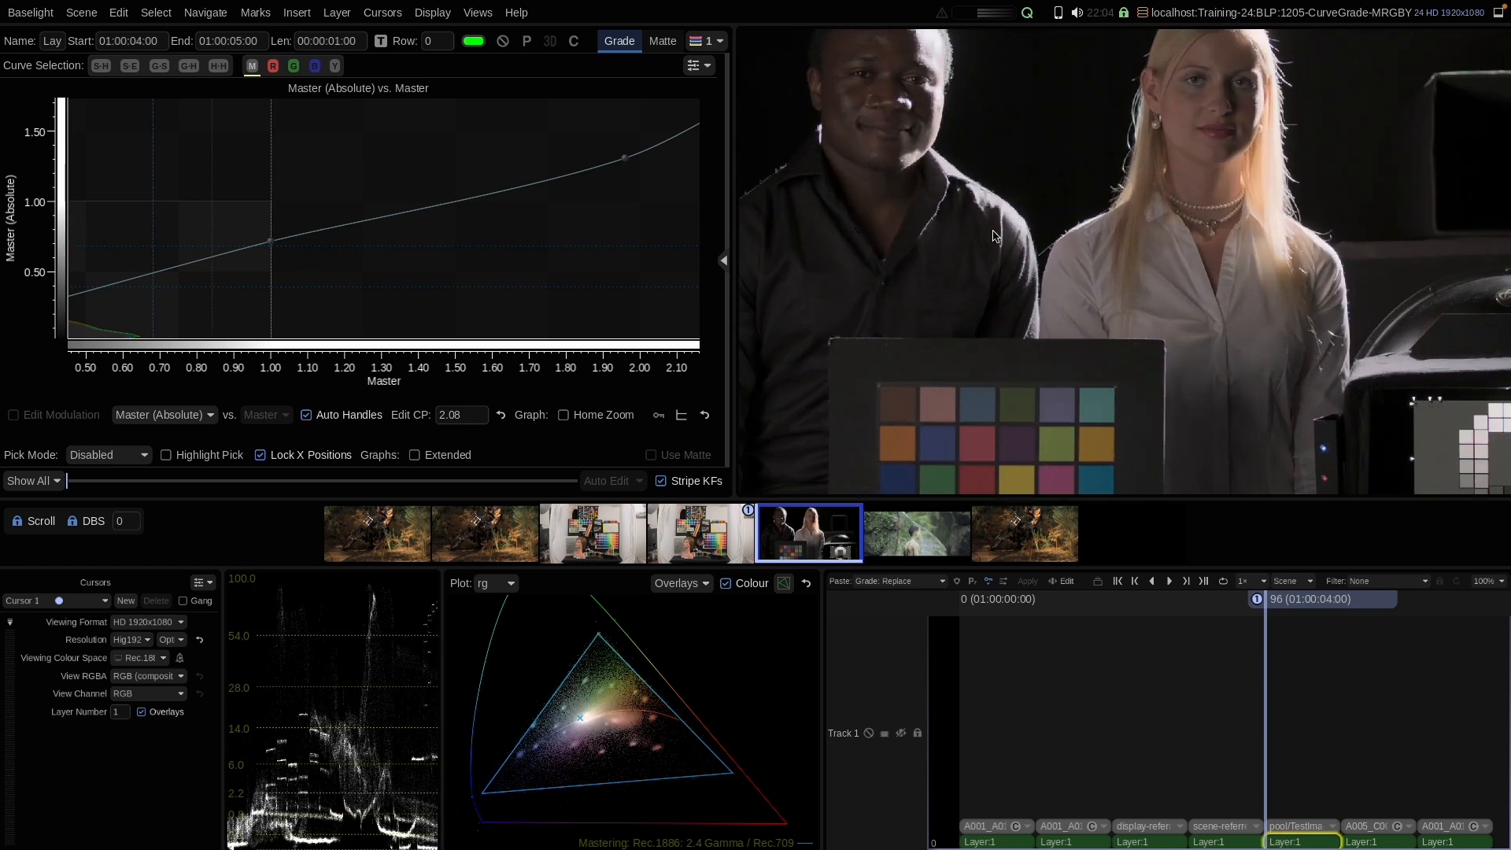
pyautogui.scroll(-2, 976, 250)
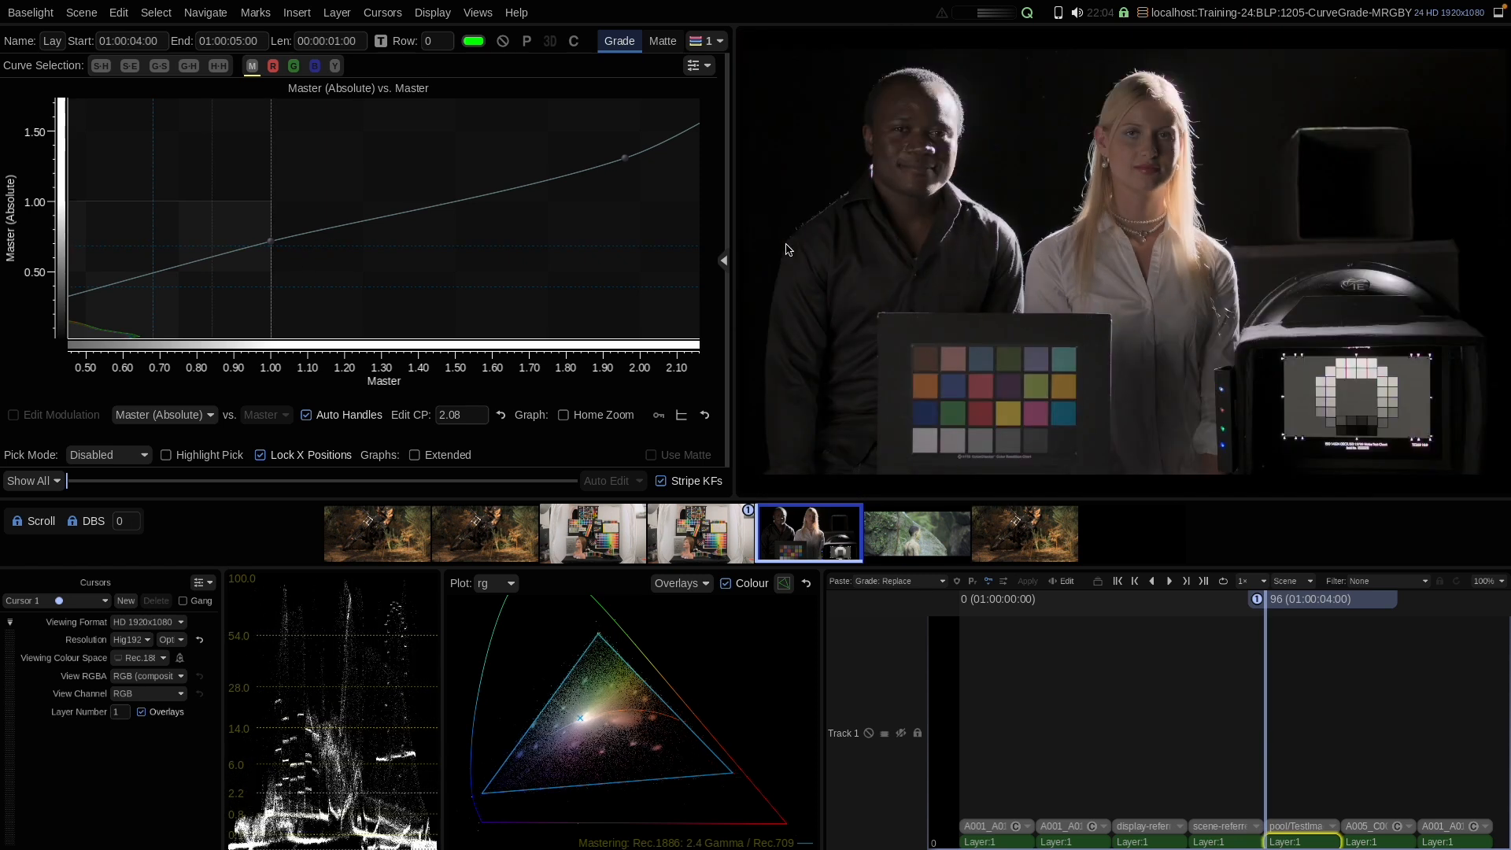
pyautogui.click(577, 417)
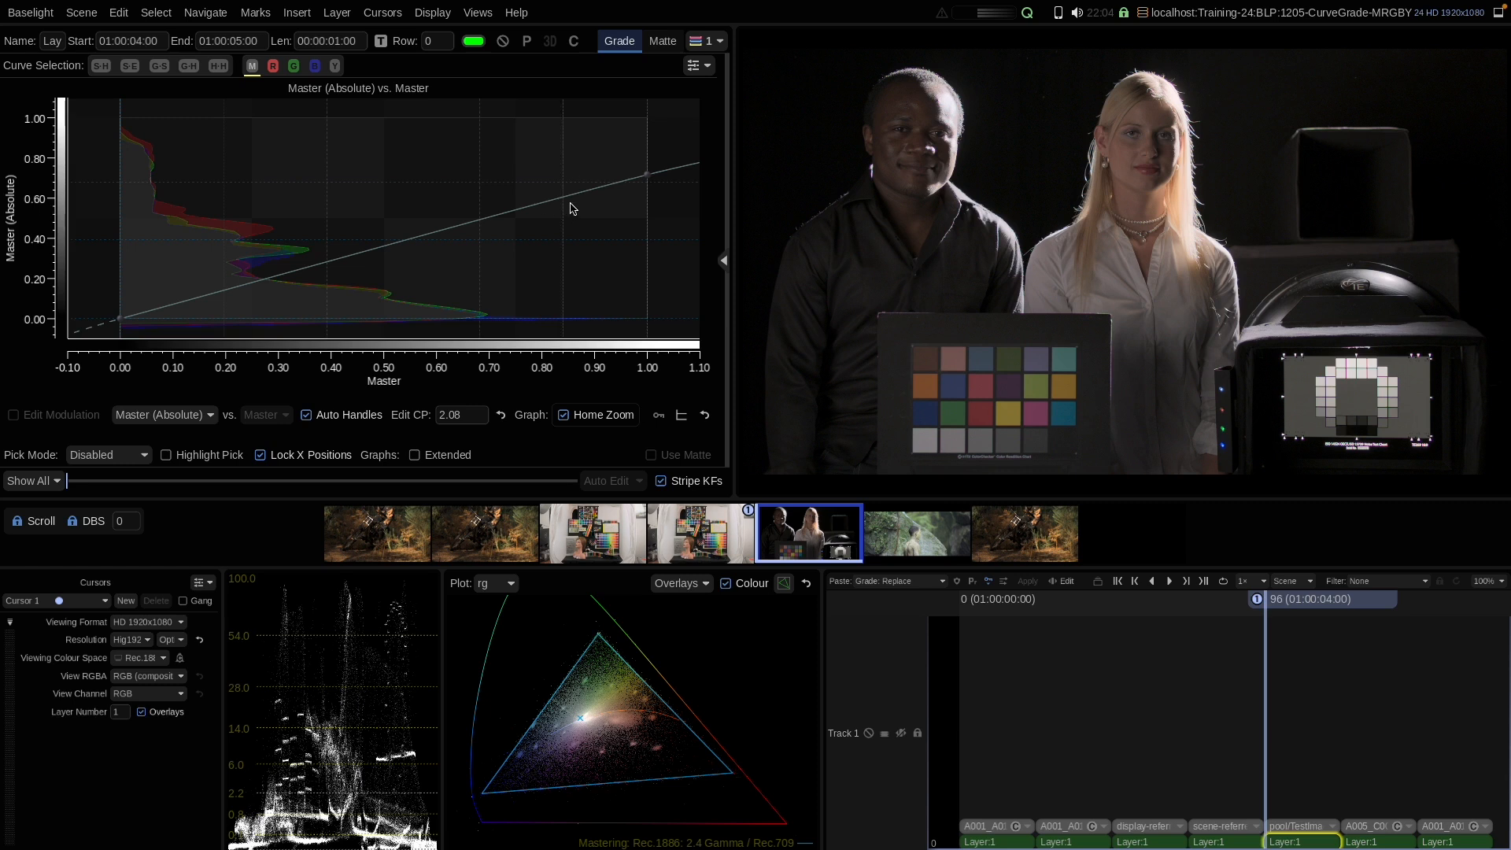
# Step: Zoom out the graph and reset the master curve
pyautogui.scroll(-5, 580, 155)
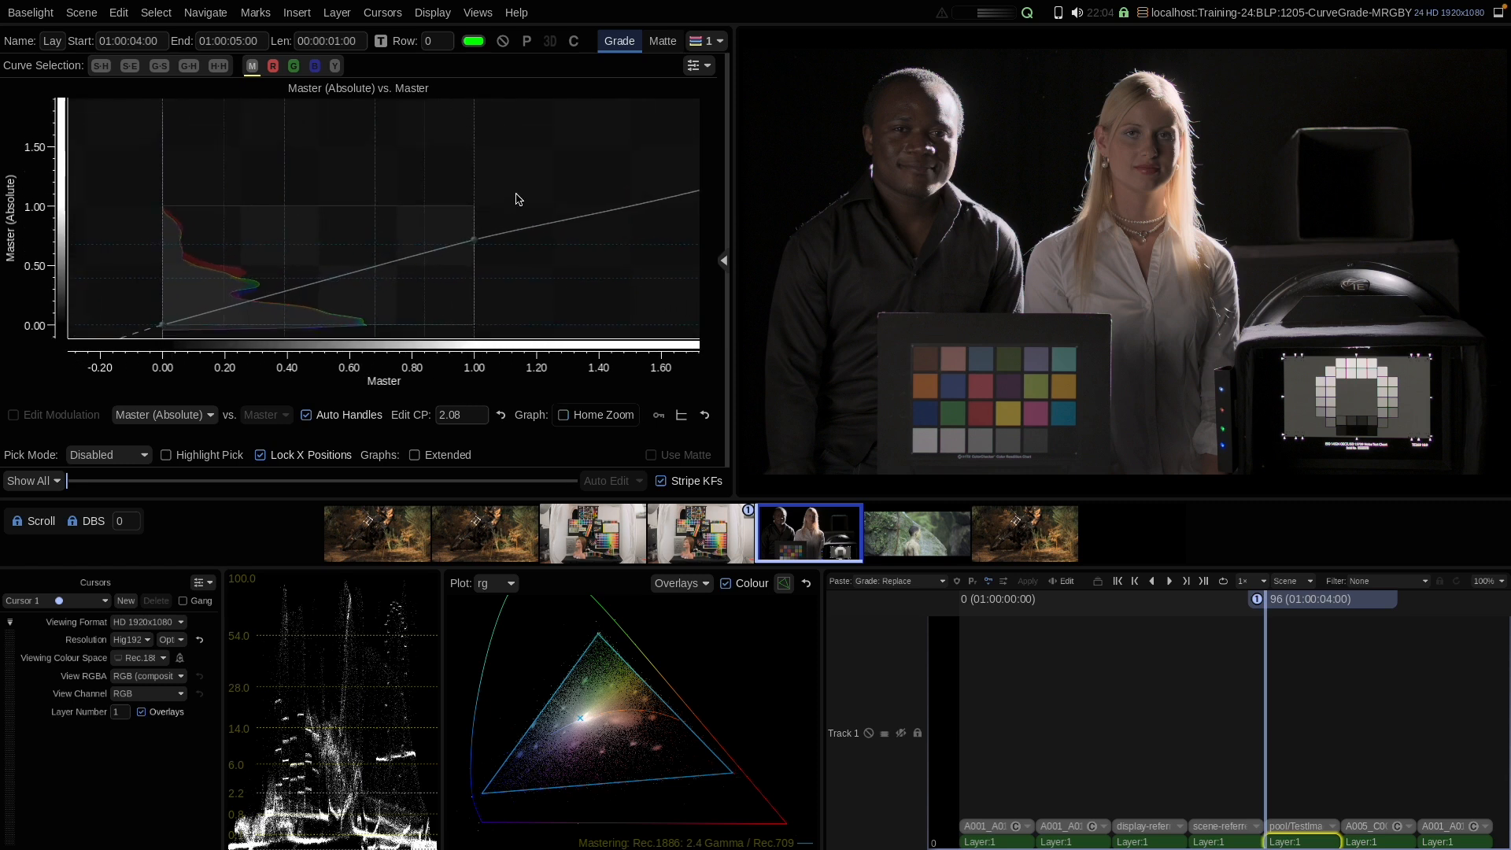
pyautogui.scroll(-2, 517, 199)
pyautogui.rightClick(422, 170)
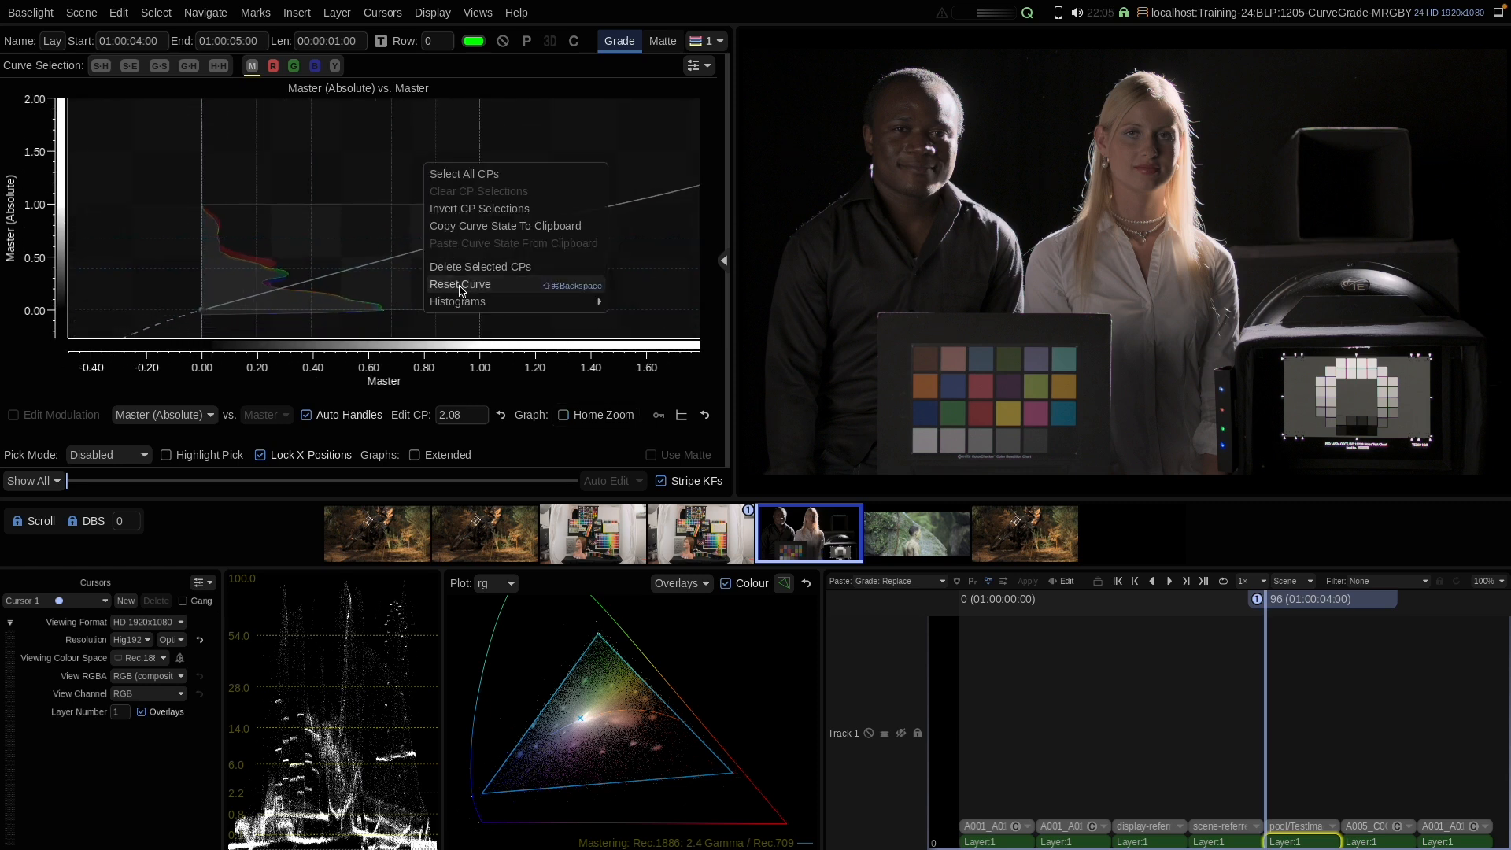
pyautogui.click(461, 285)
# Step: Pull the curve's top control point out beyond 1.0 and add a midtone control point near 0.55
pyautogui.scroll(-3, 499, 223)
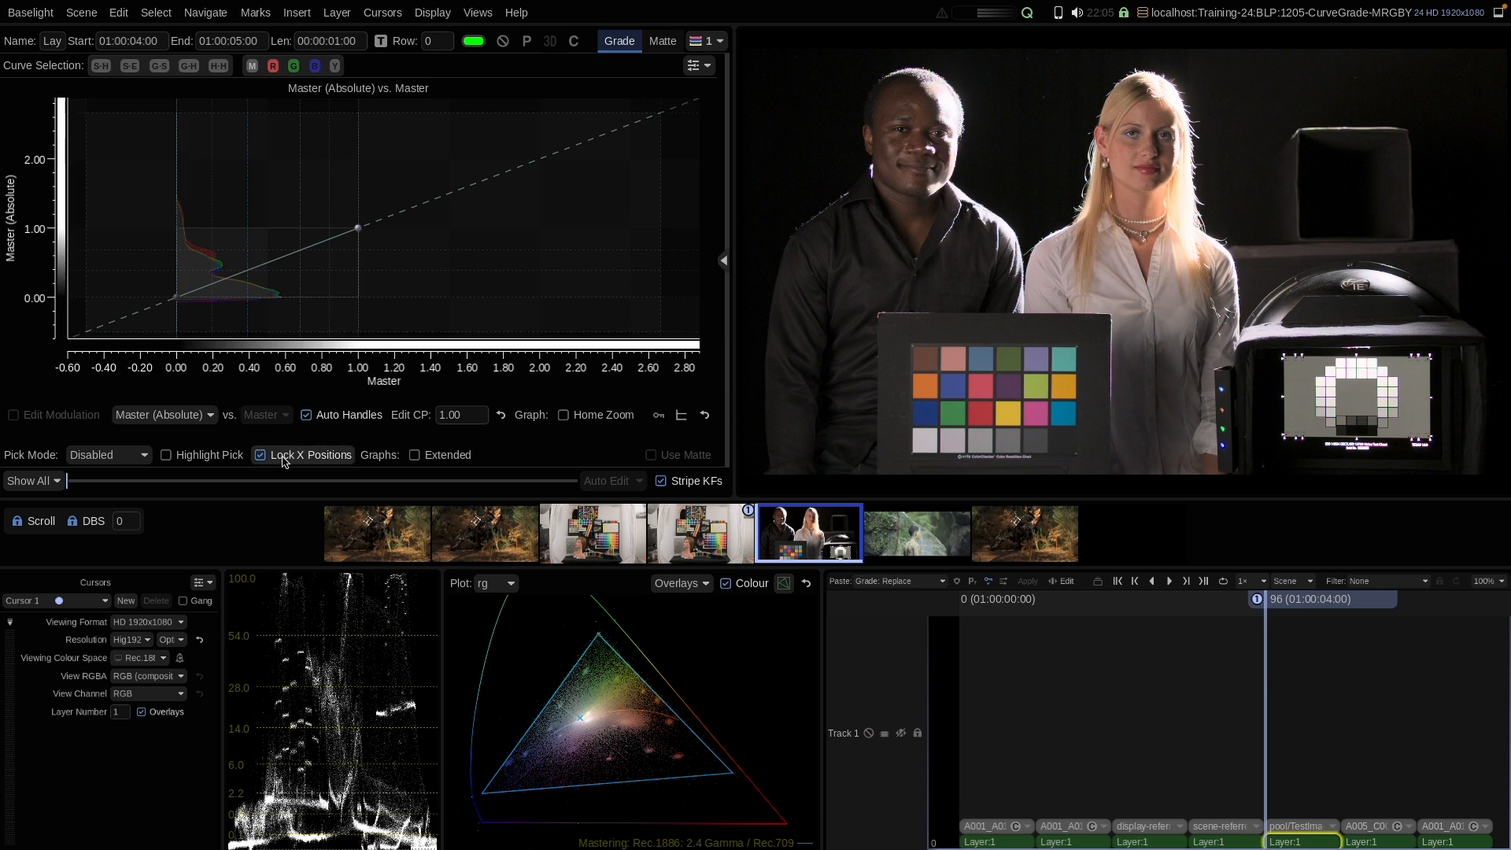
pyautogui.moveTo(358, 229); pyautogui.dragTo(556, 223)
pyautogui.click(274, 260)
pyautogui.click(594, 417)
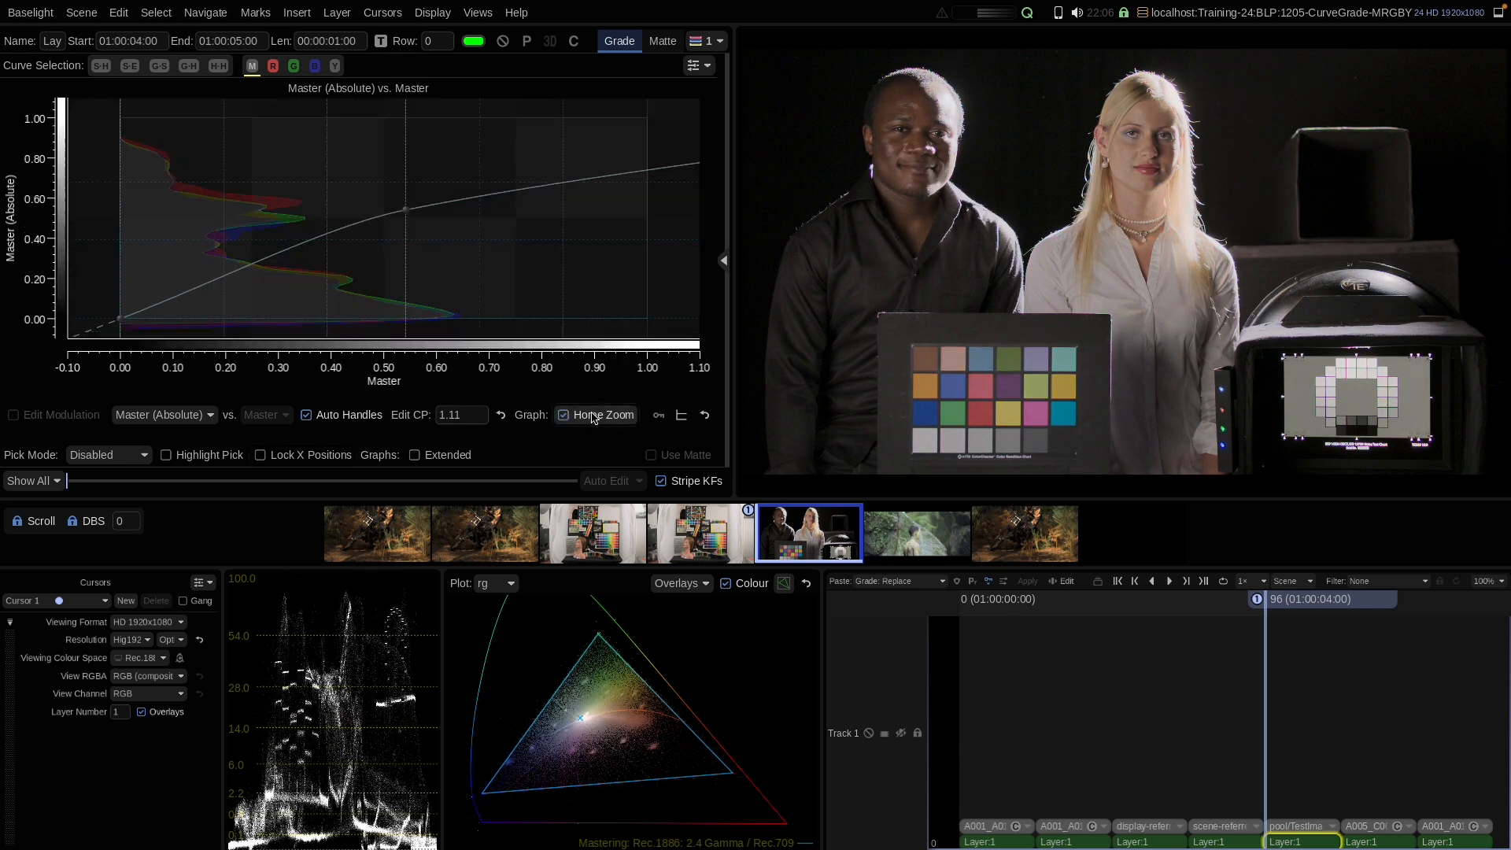
# Step: Turn on Lock X Positions and add a highlight control point near 0.82 set to 0.80
pyautogui.click(286, 460)
pyautogui.moveTo(550, 196); pyautogui.dragTo(551, 147)
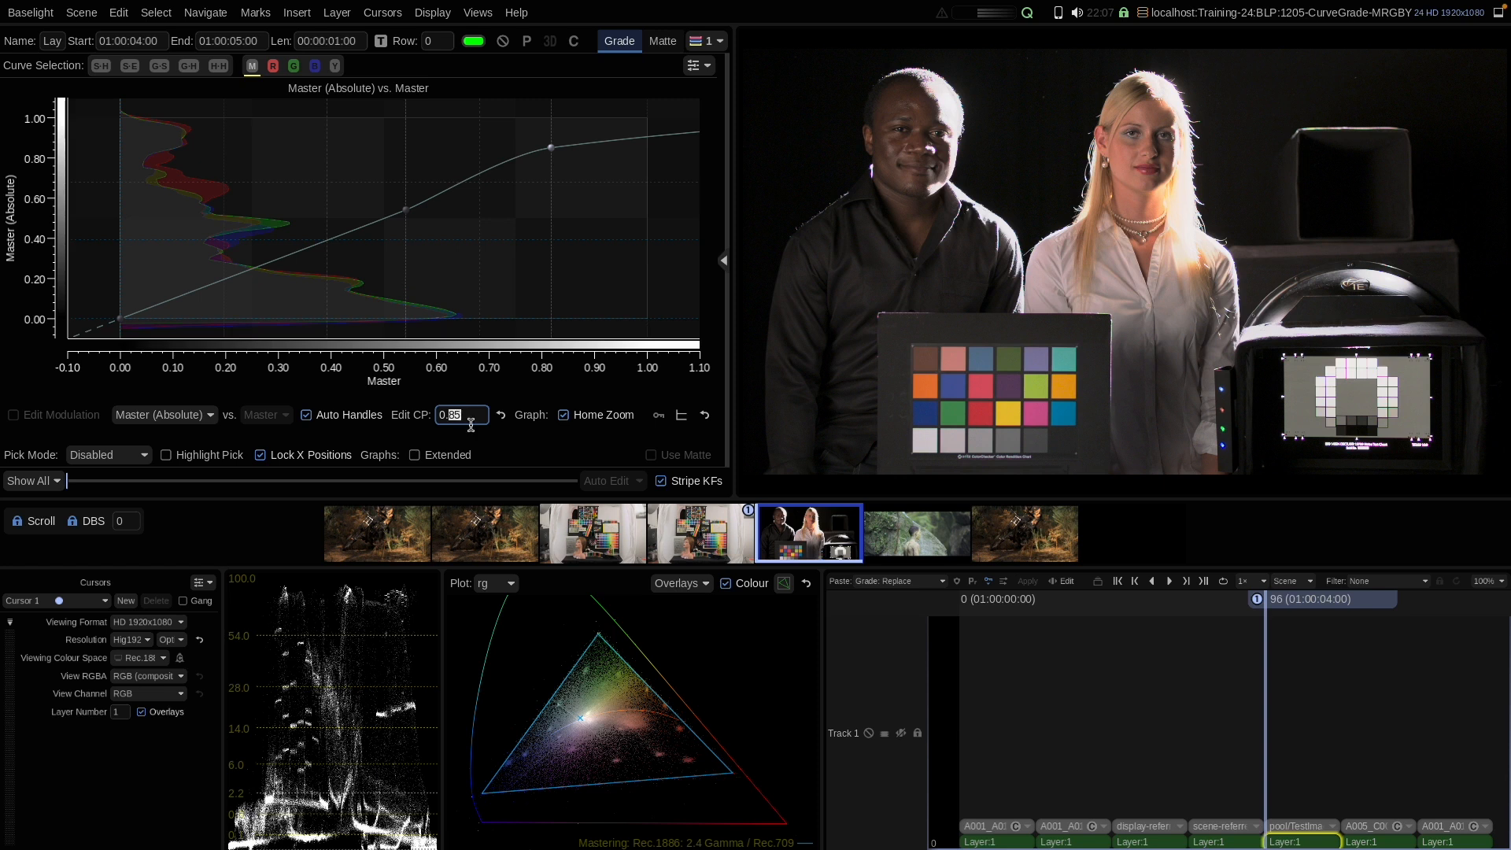
pyautogui.press('Return')
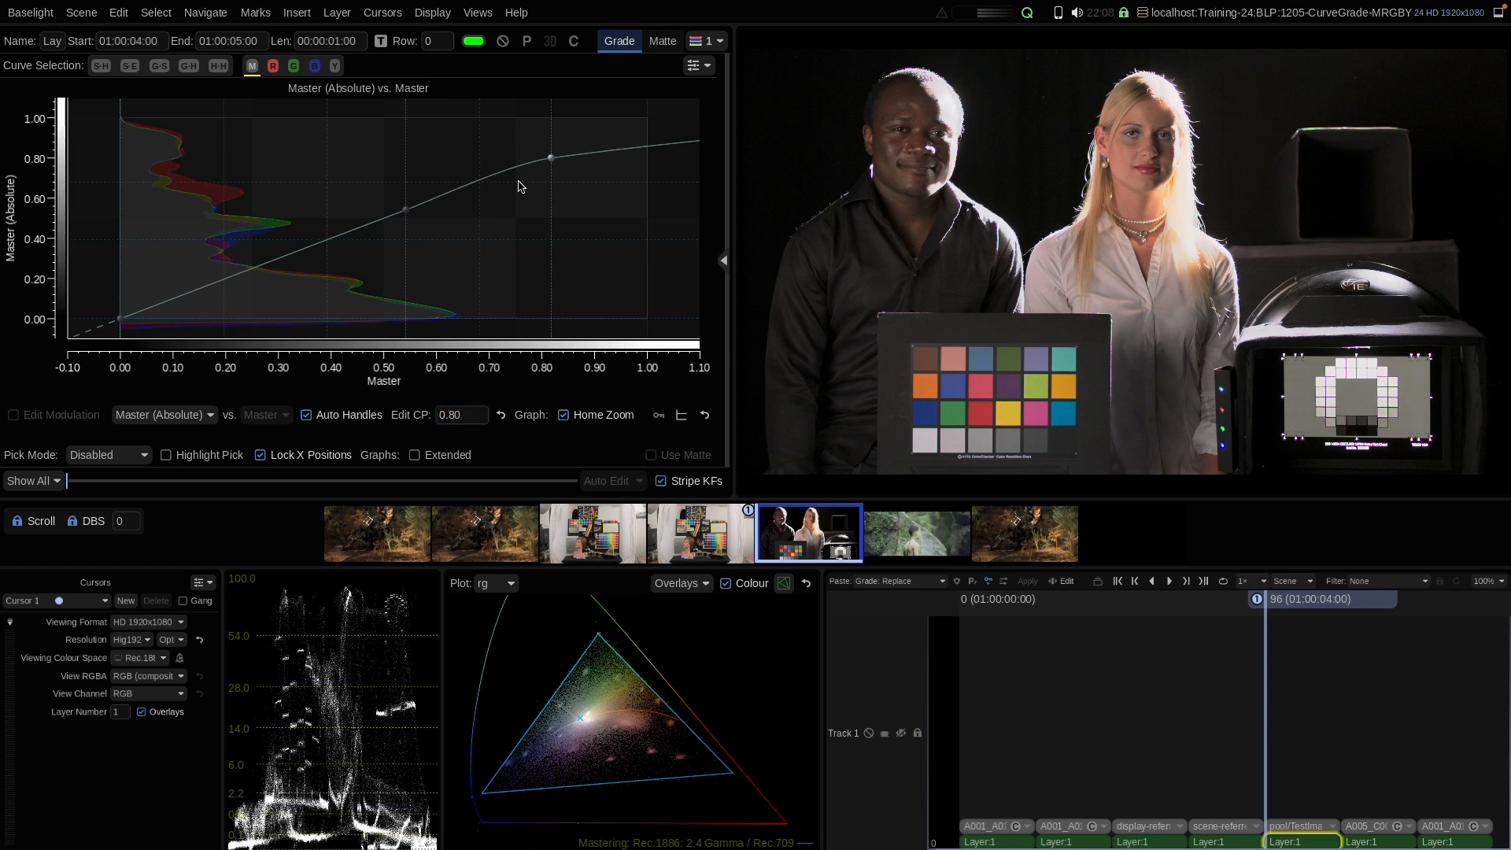
# Step: Turn off Lock X Positions for the graph and by default, nudging the highlight point sideways
pyautogui.click(292, 460)
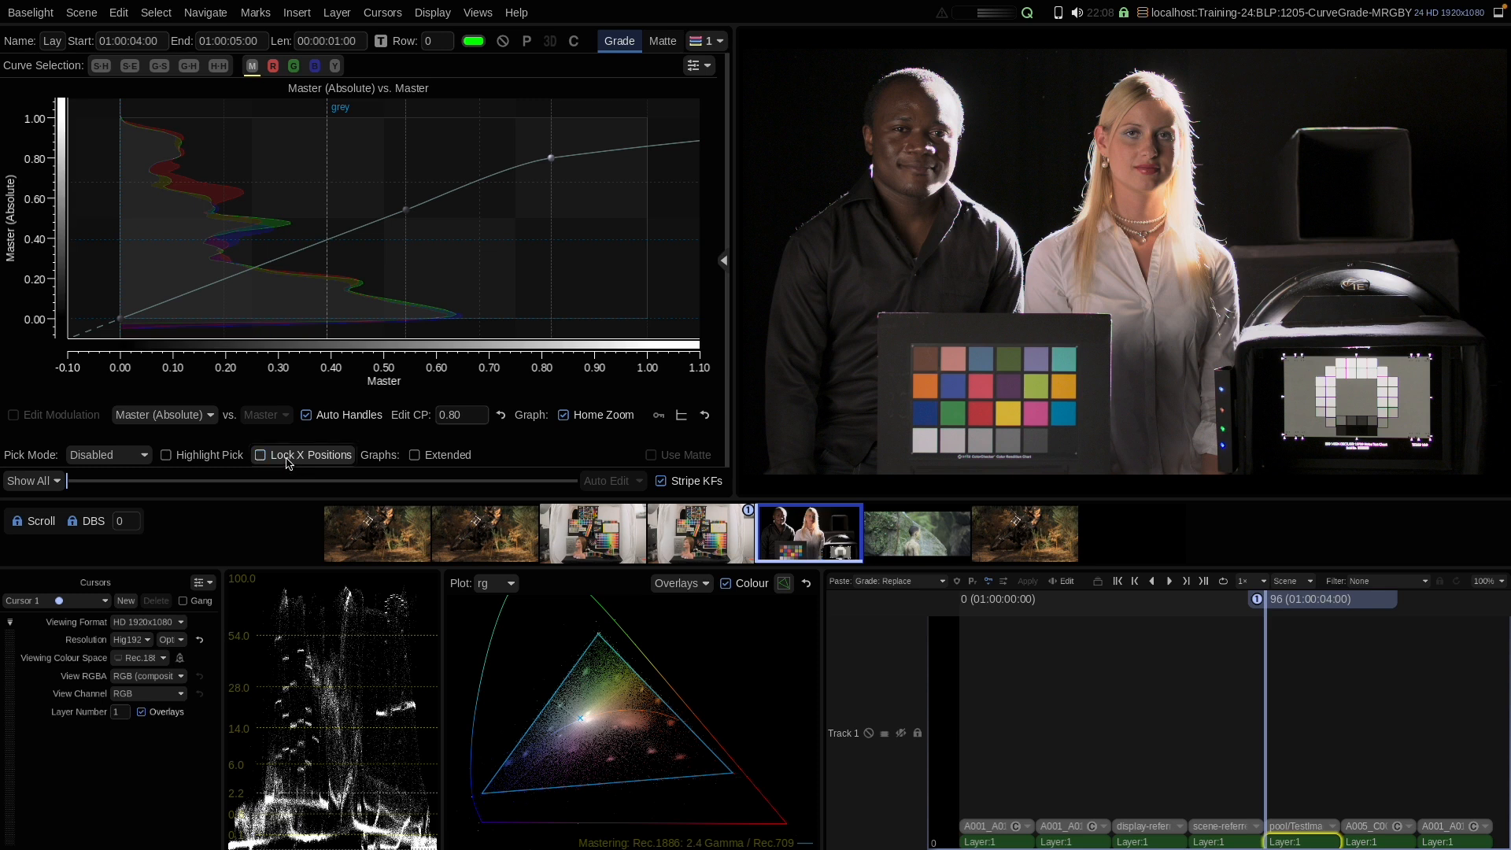
pyautogui.moveTo(551, 159)
pyautogui.mouseDown()
pyautogui.moveTo(526, 169)
pyautogui.moveTo(559, 176)
pyautogui.moveTo(555, 158)
pyautogui.mouseUp()
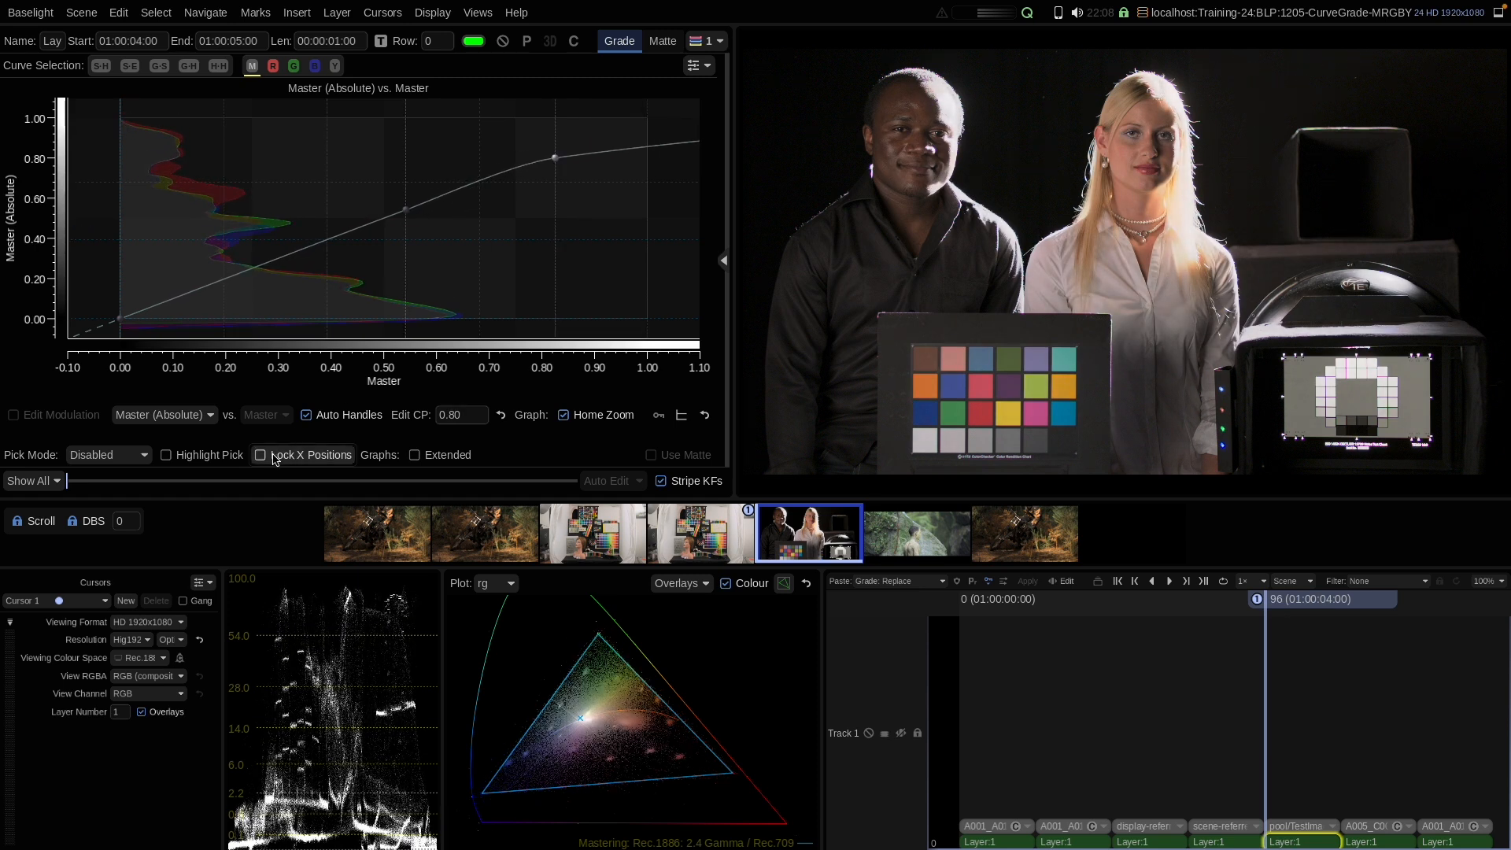
pyautogui.click(695, 65)
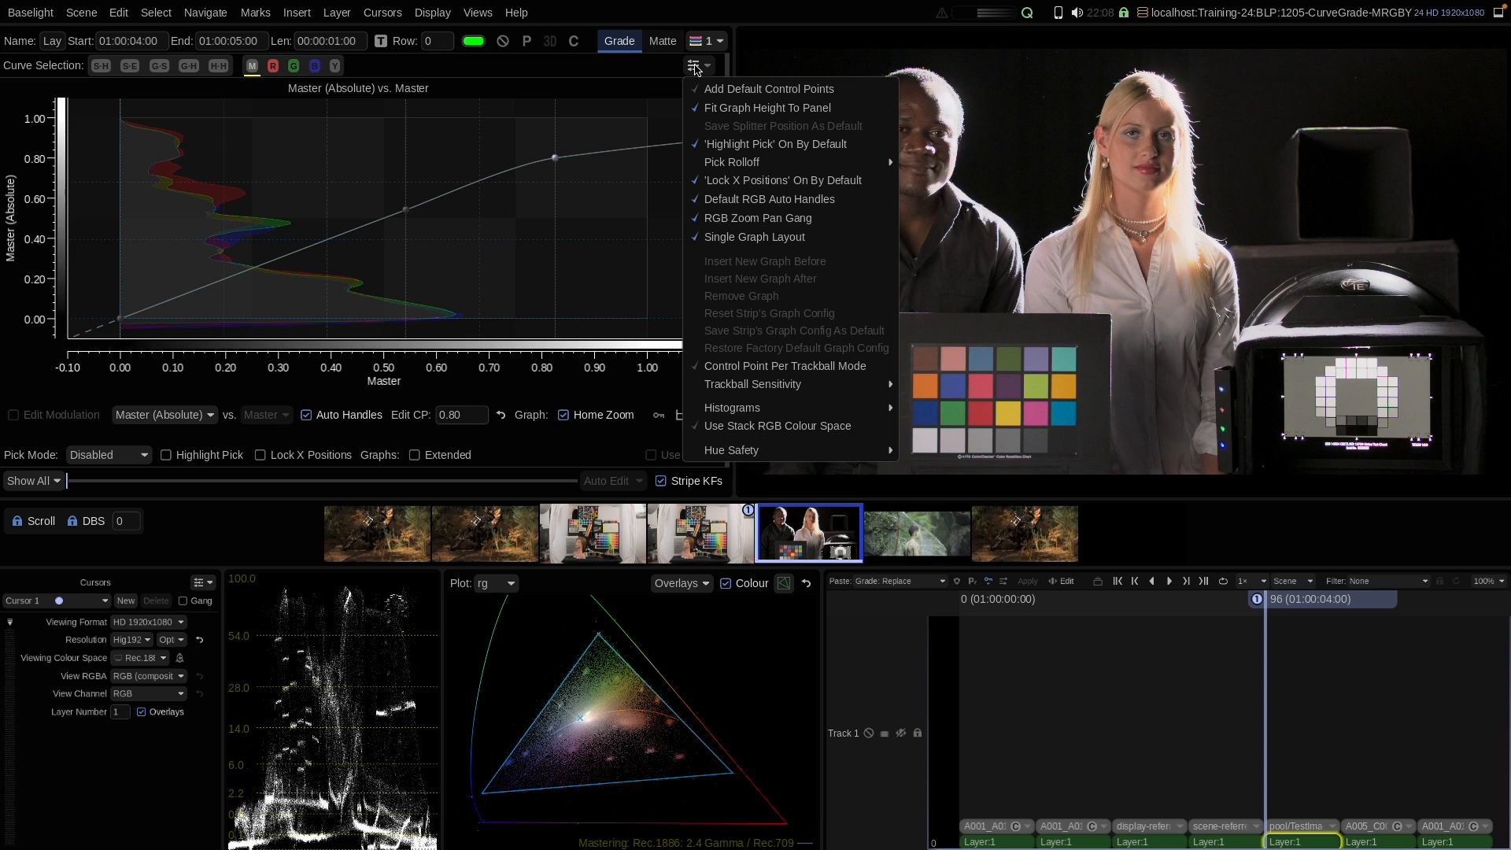
pyautogui.click(729, 185)
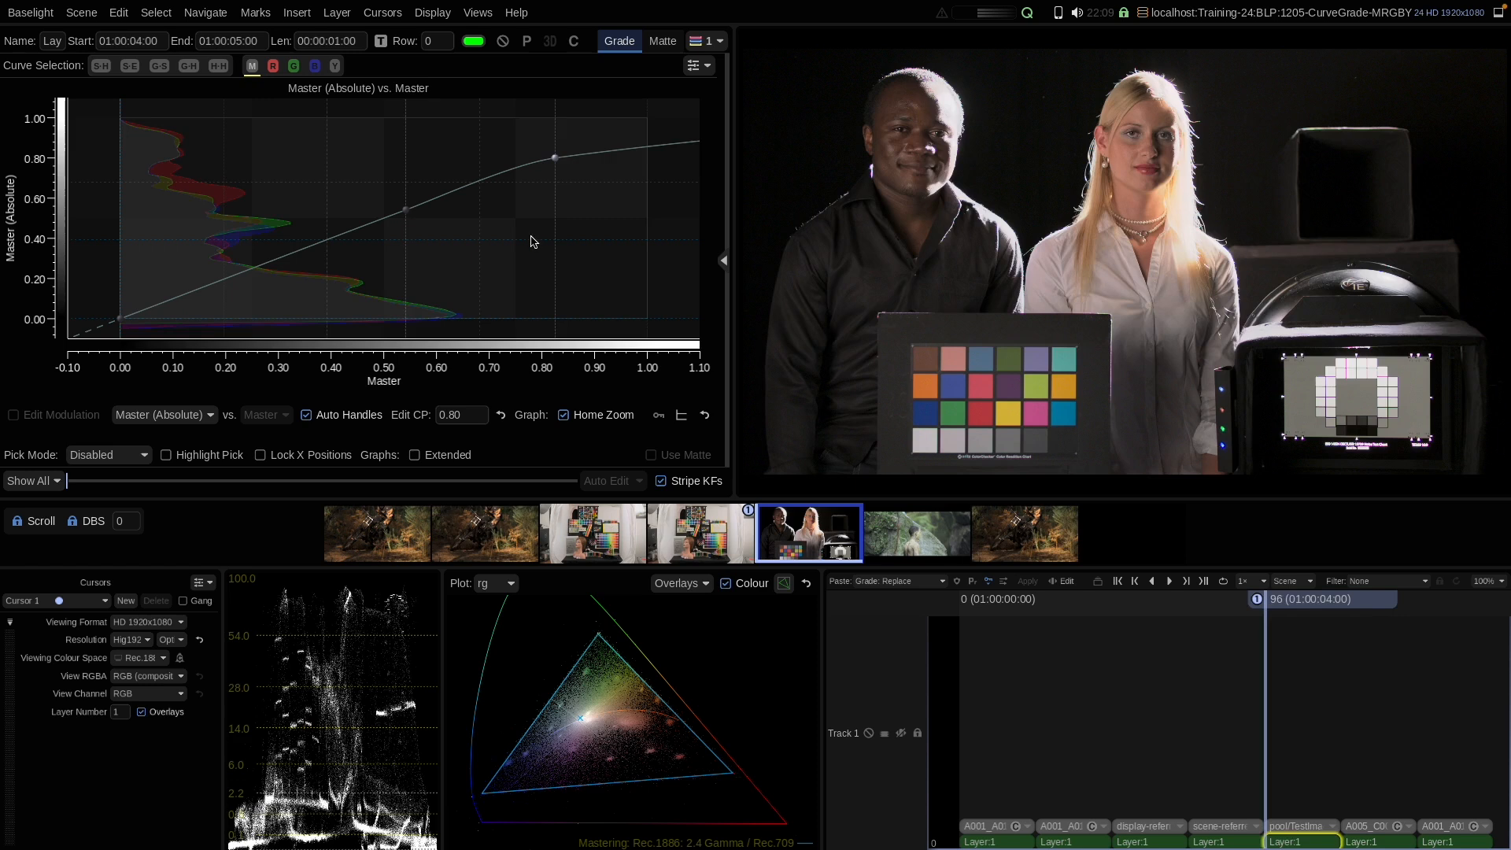
# Step: Step to the next shot and switch on Add Default Control Points in the graph options
pyautogui.press('Down')
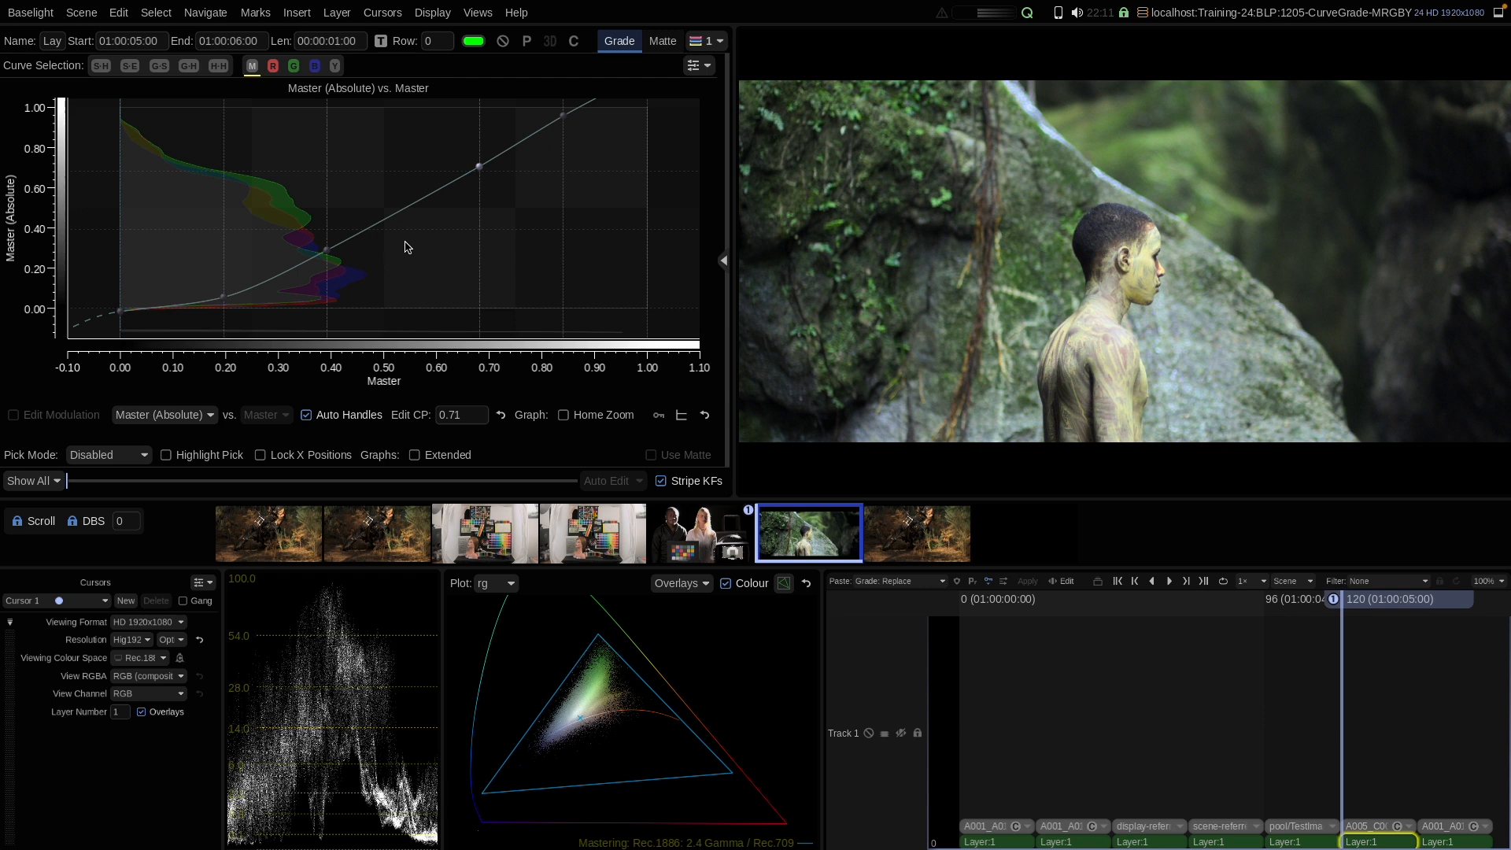
pyautogui.click(699, 66)
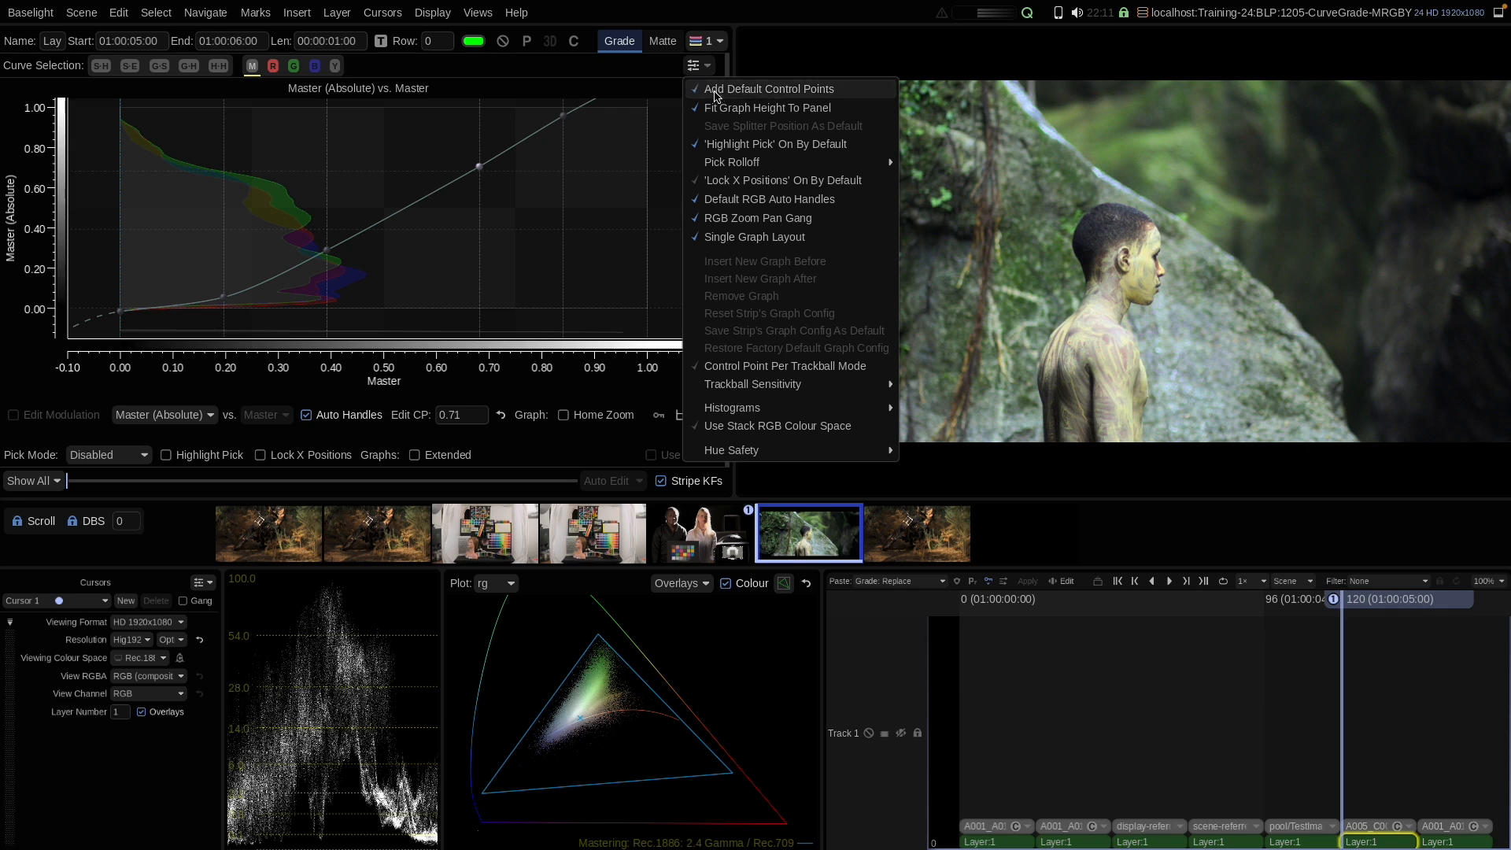
pyautogui.click(715, 93)
# Step: Add a new Curve Grade layer and lower its 0.4 control point to about 0.36
pyautogui.press('p')
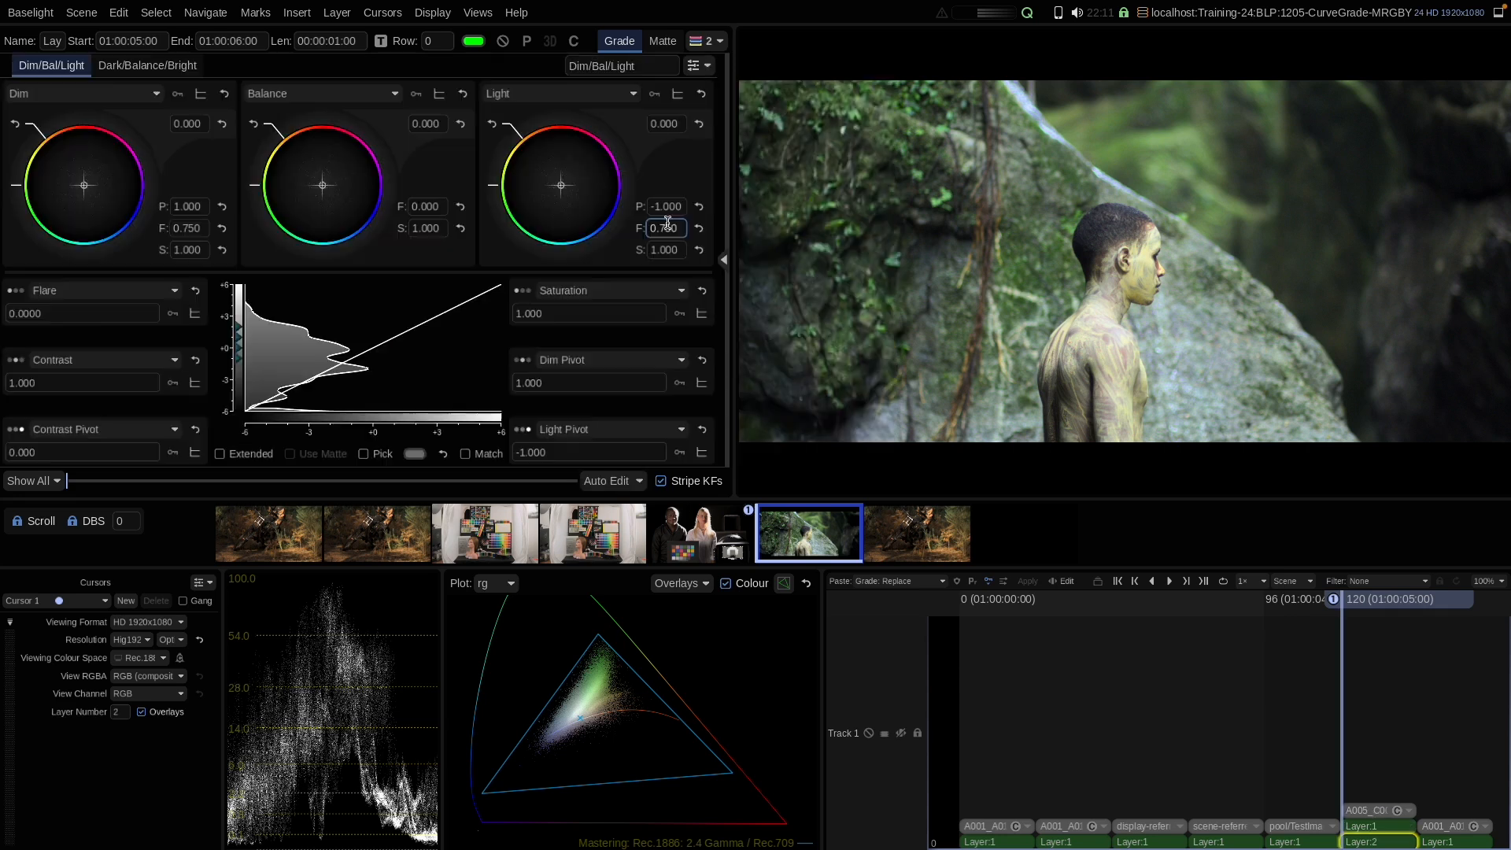
pyautogui.click(725, 260)
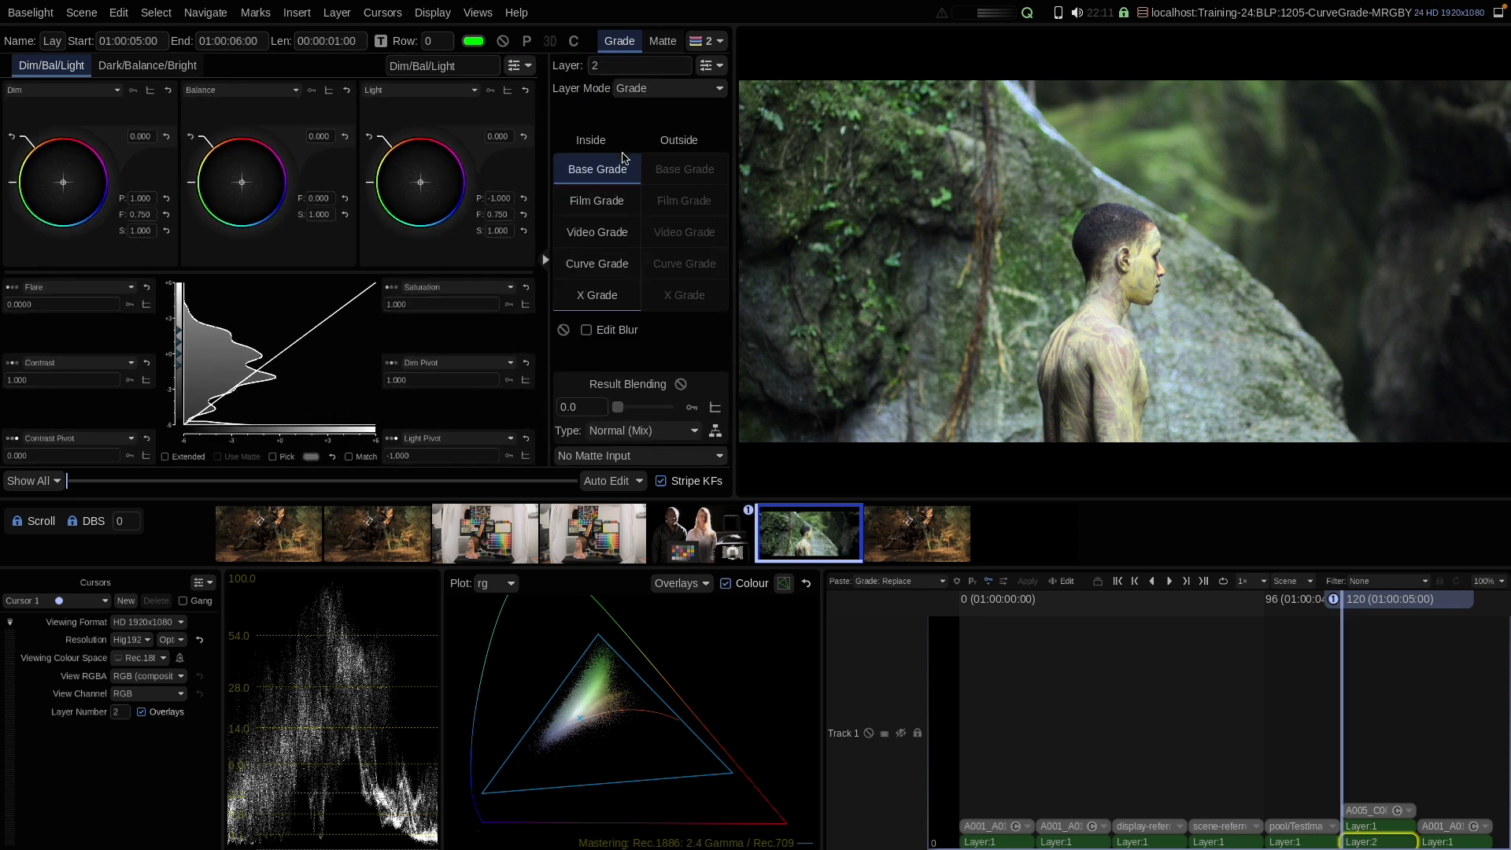
pyautogui.click(586, 264)
pyautogui.click(545, 261)
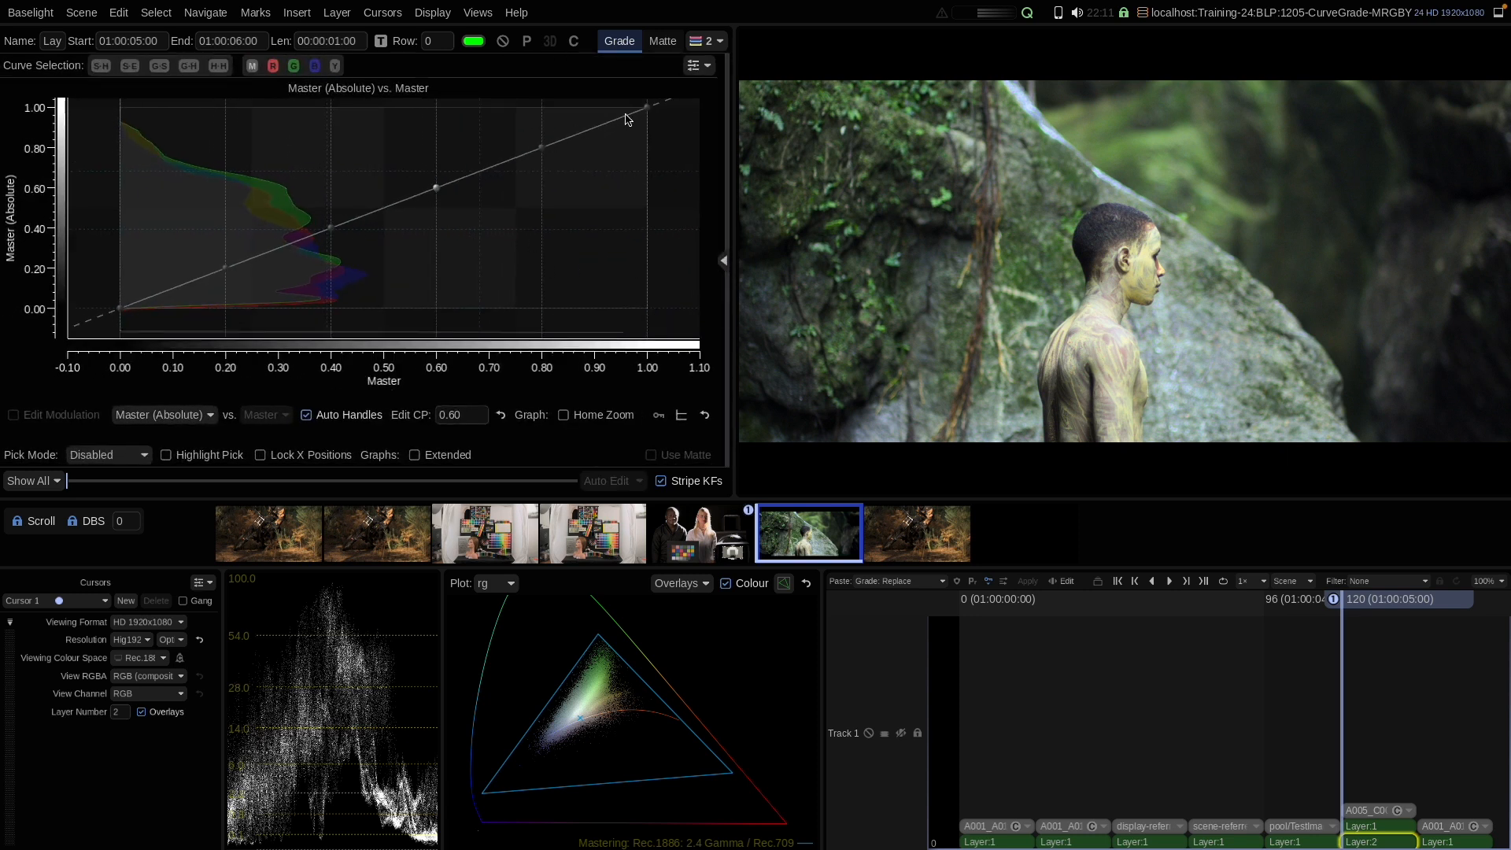
pyautogui.moveTo(332, 230); pyautogui.dragTo(329, 240)
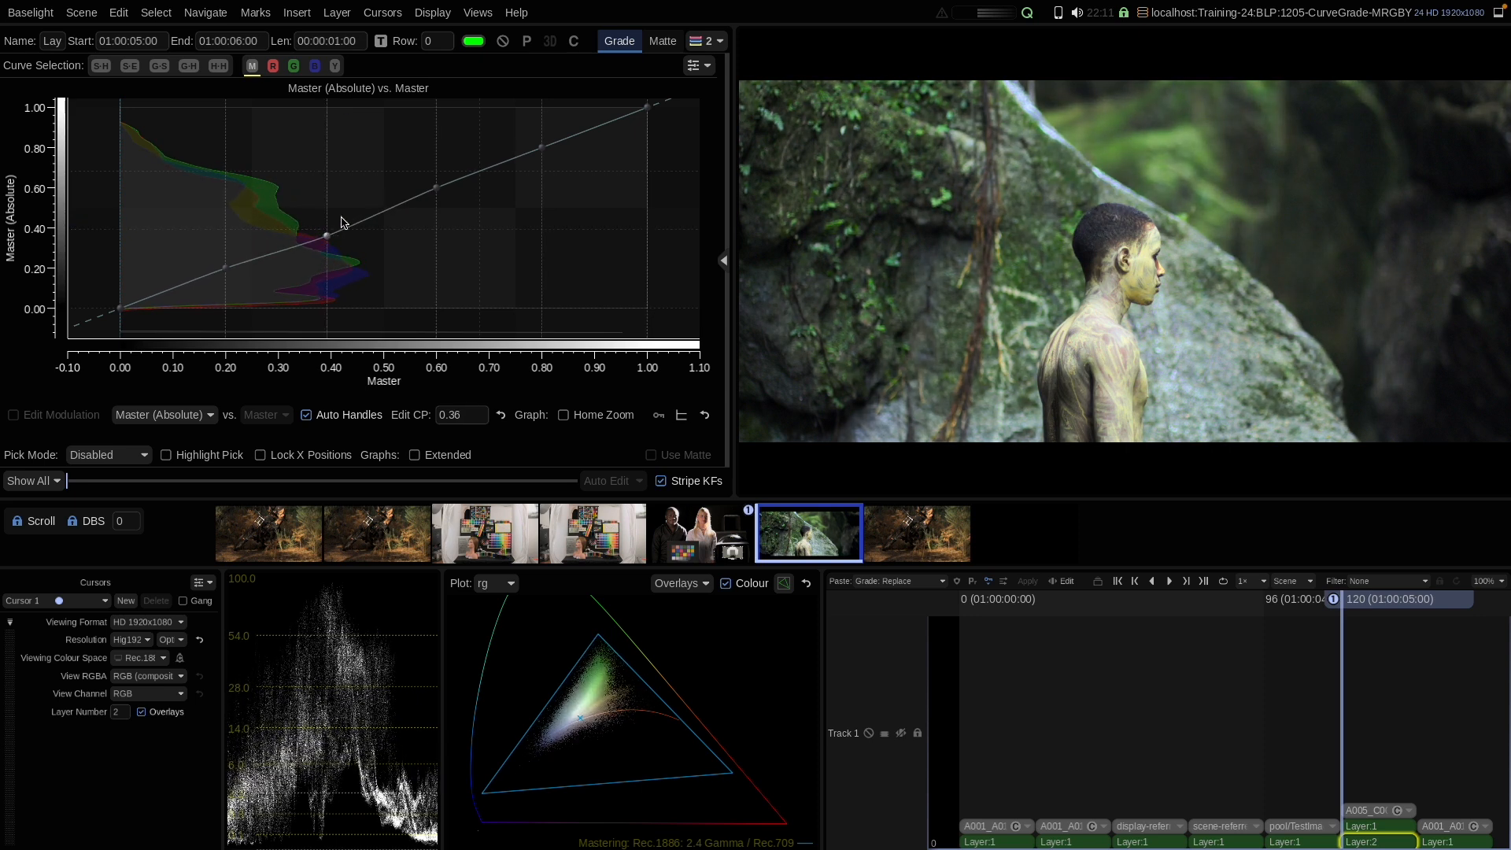
# Step: Switch off Add Default Control Points and delete the added layer
pyautogui.click(696, 66)
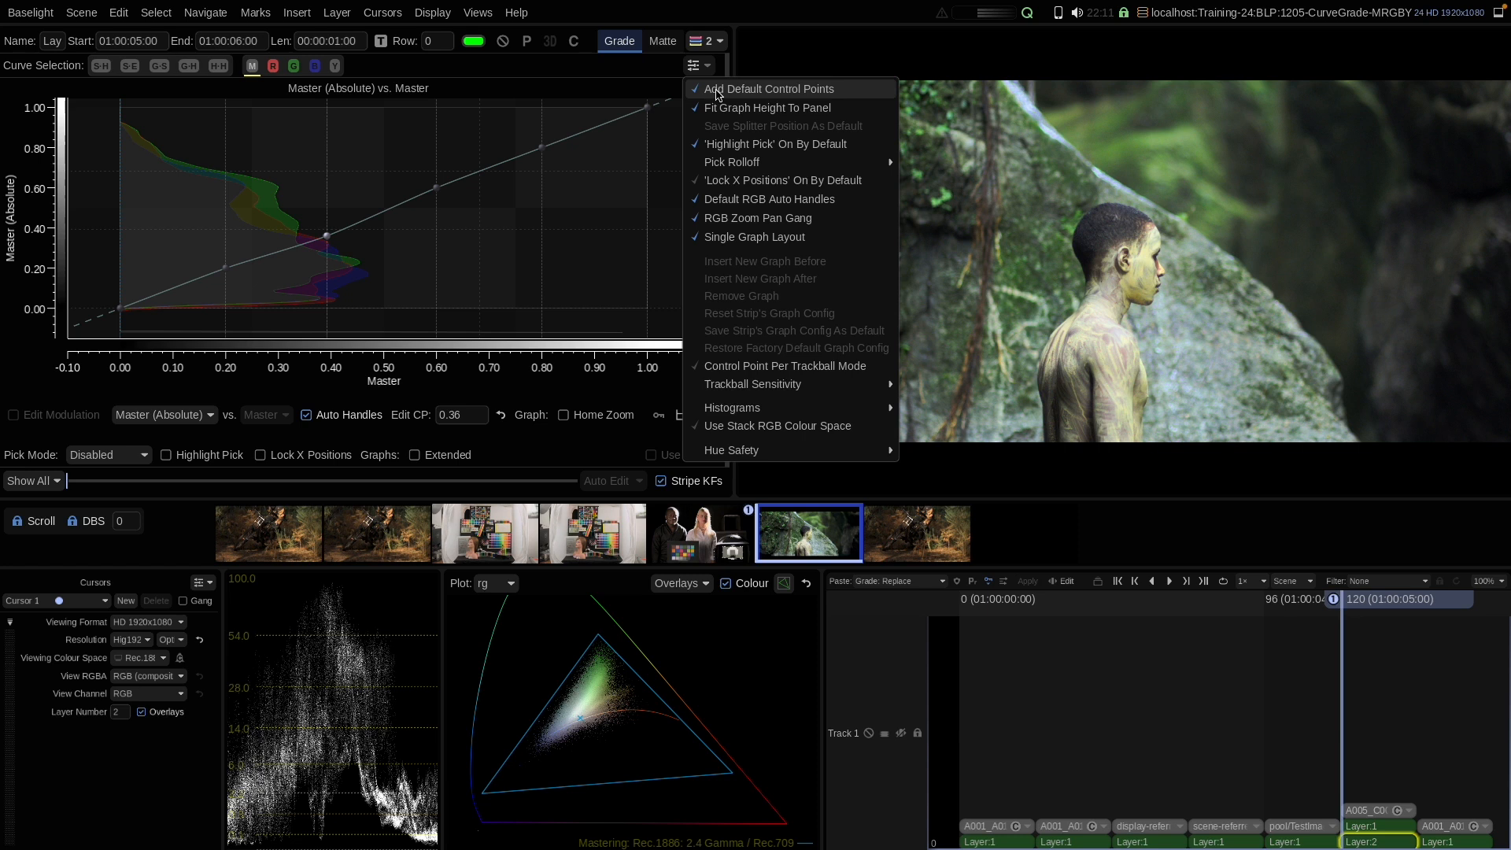
pyautogui.click(712, 92)
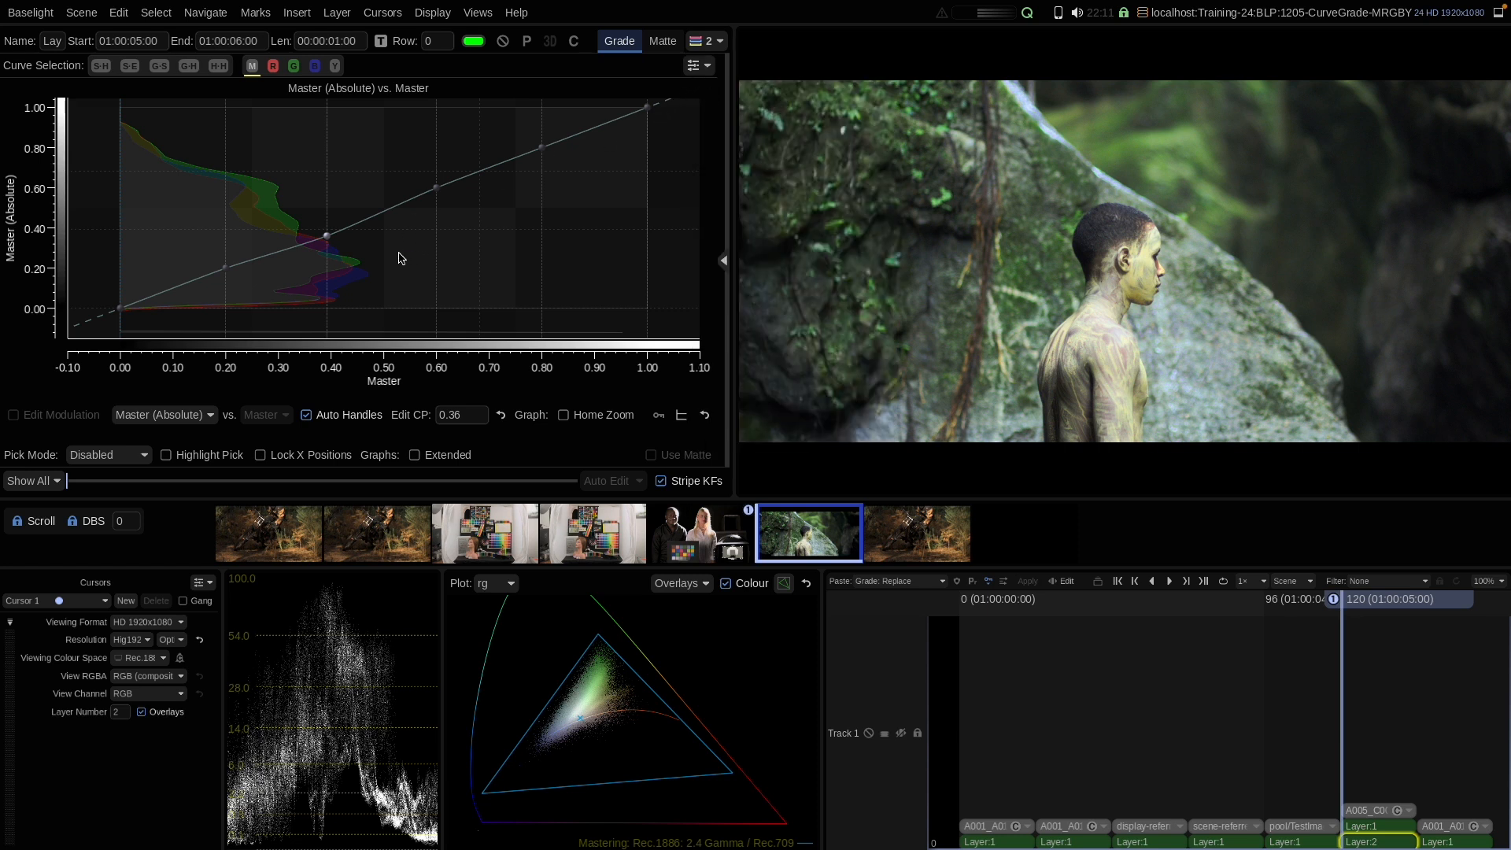
pyautogui.press('Delete')
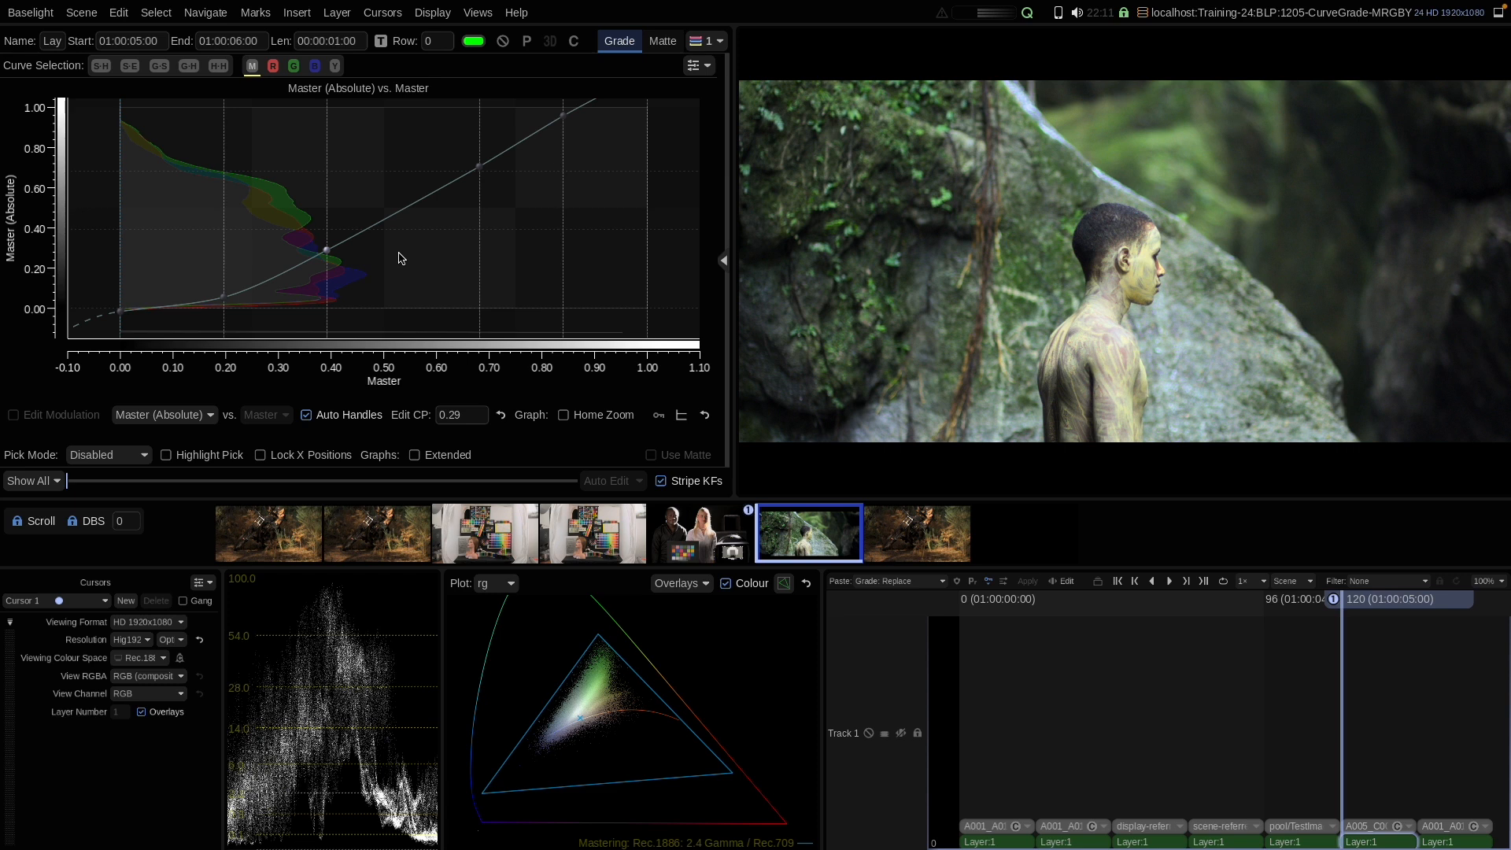
# Step: Reset the first layer's master curve
pyautogui.rightClick(446, 215)
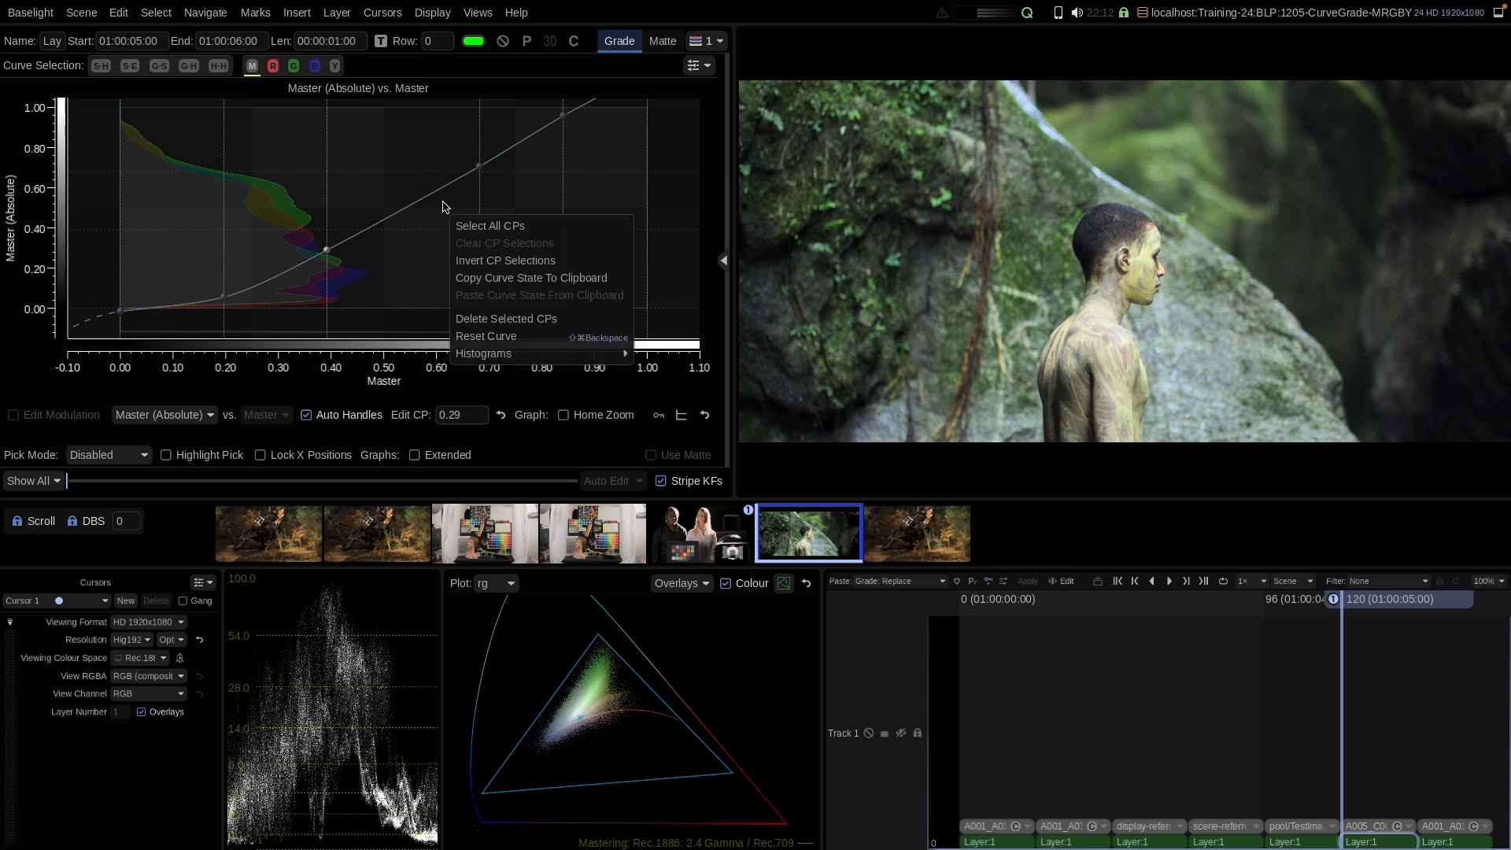
pyautogui.click(474, 339)
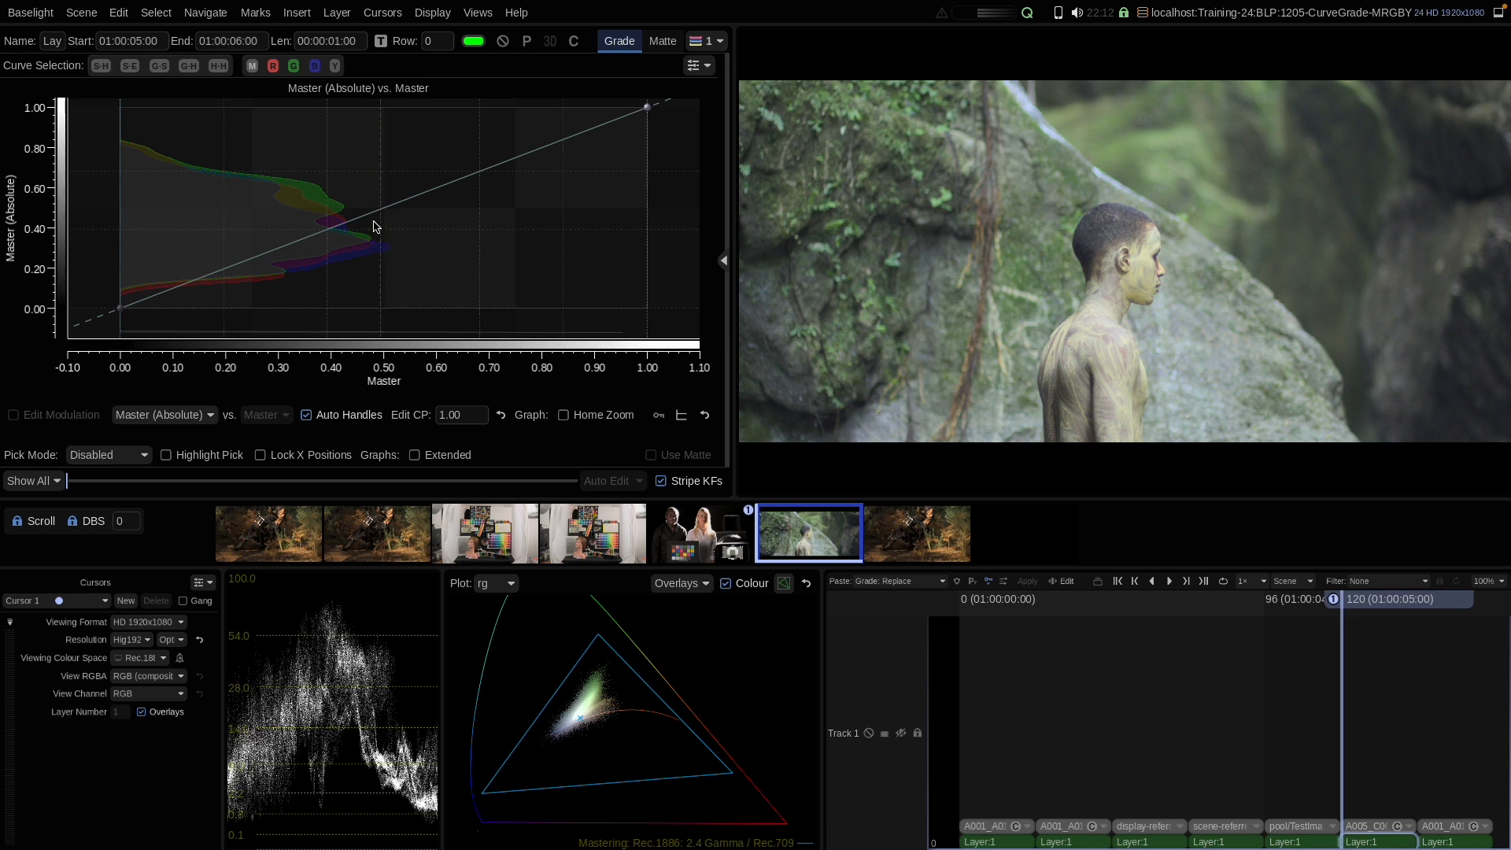
# Step: Add master curve control points near 0.5 lowered to about 0.40 and near 0.29 lowered to about 0.14
pyautogui.click(374, 226)
pyautogui.moveTo(380, 210)
pyautogui.mouseDown()
pyautogui.moveTo(380, 224)
pyautogui.moveTo(380, 176)
pyautogui.moveTo(380, 240)
pyautogui.moveTo(375, 227)
pyautogui.mouseUp()
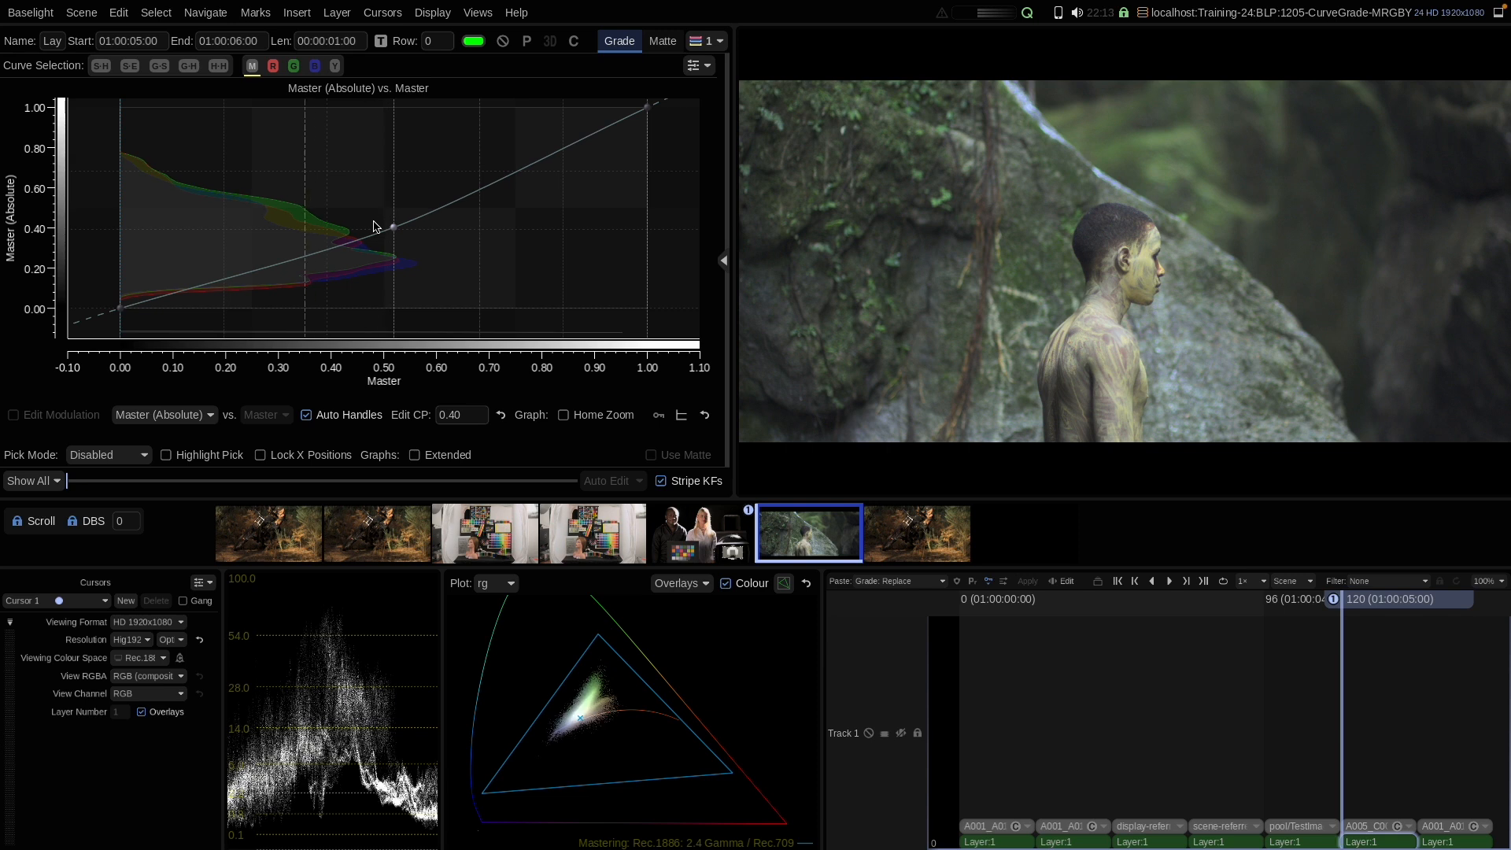
pyautogui.click(274, 265)
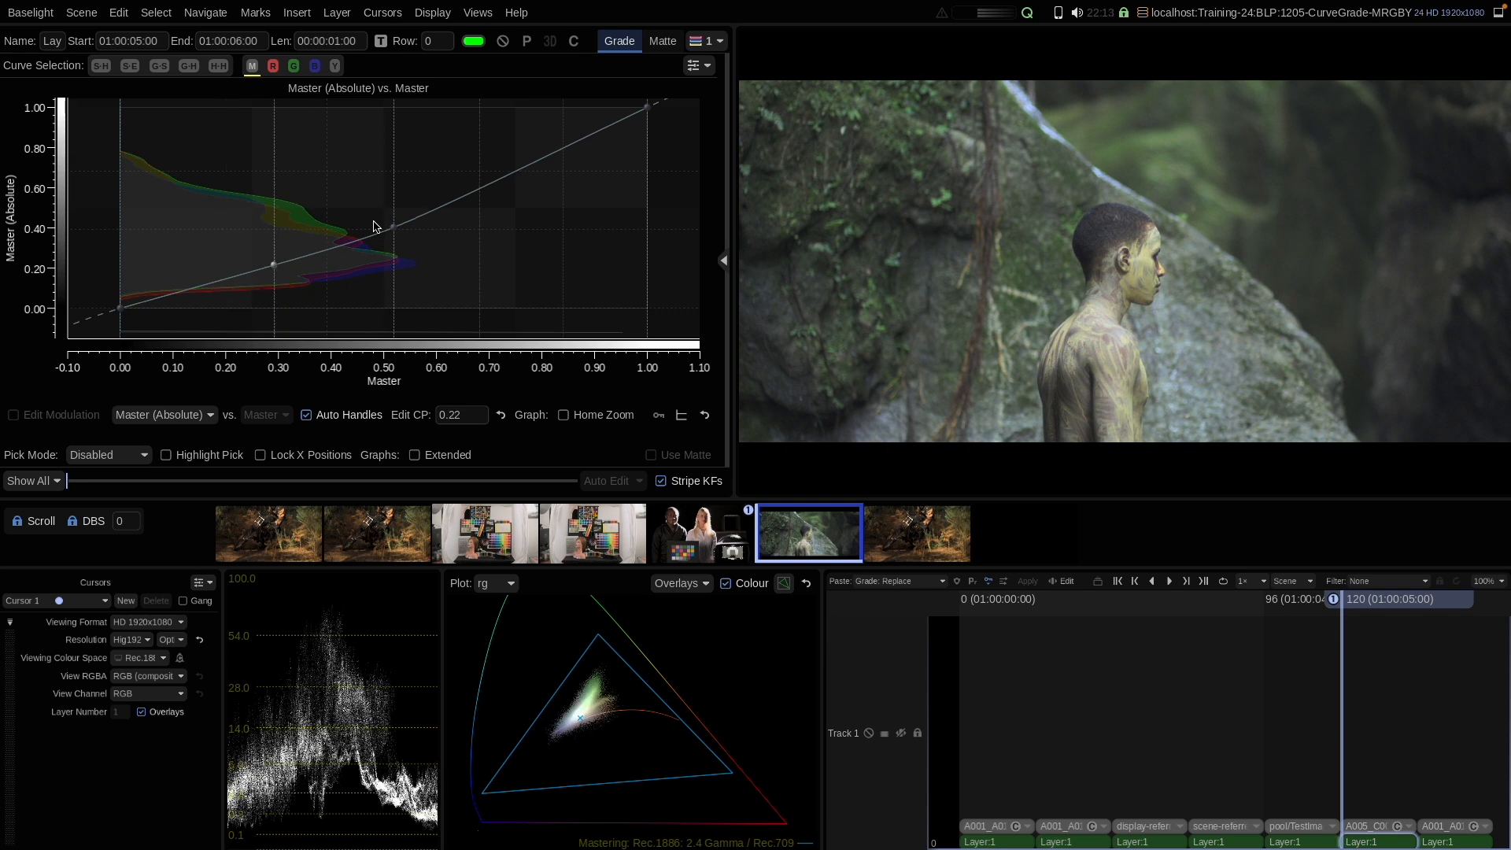
pyautogui.moveTo(274, 265); pyautogui.dragTo(274, 279)
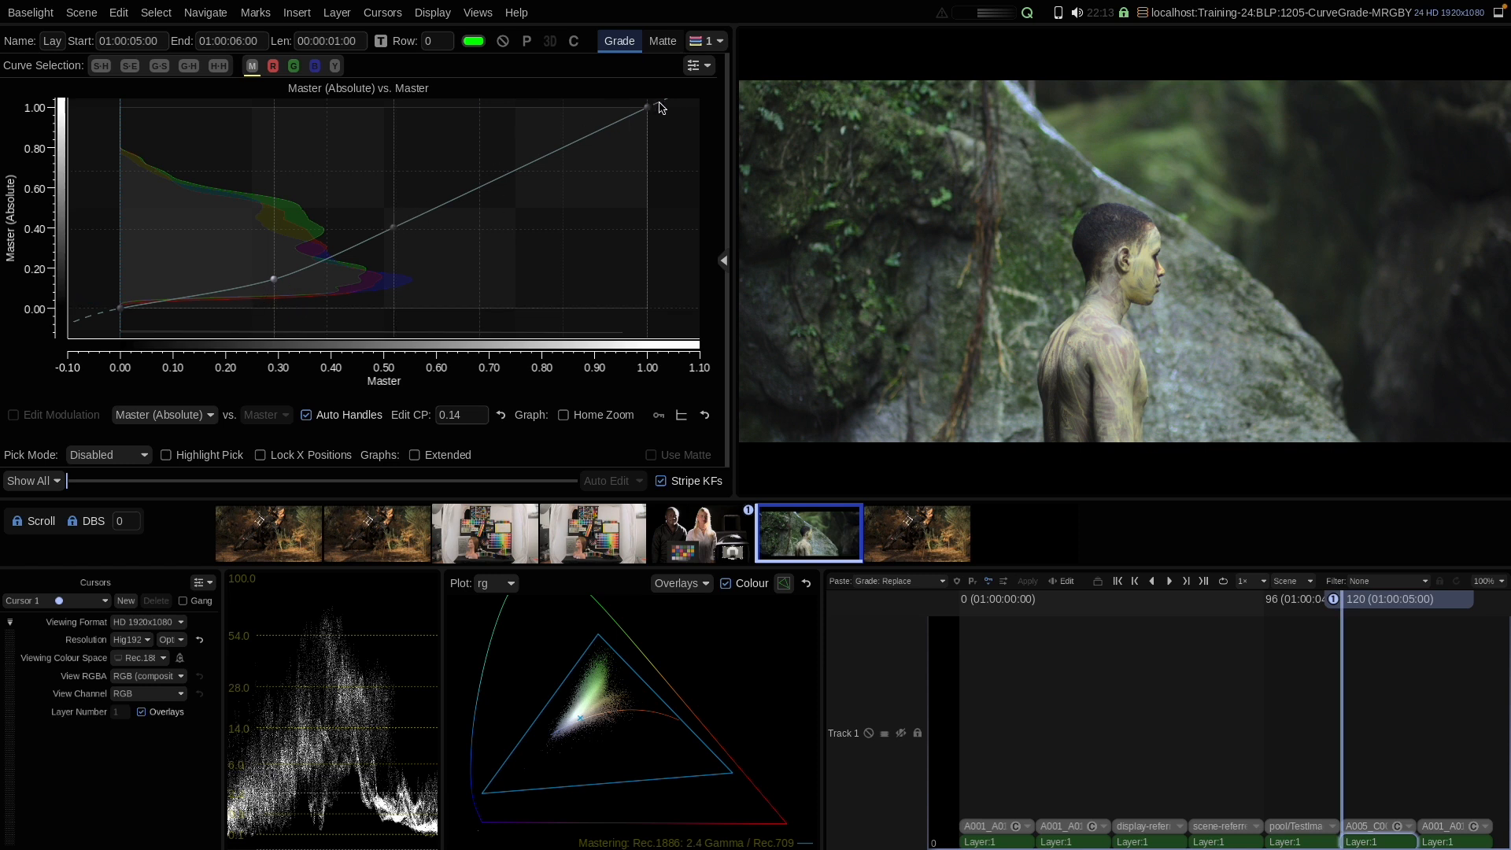
# Step: Turn off Control Point Per Trackball Mode in the graph options and reset the master curve
pyautogui.click(697, 66)
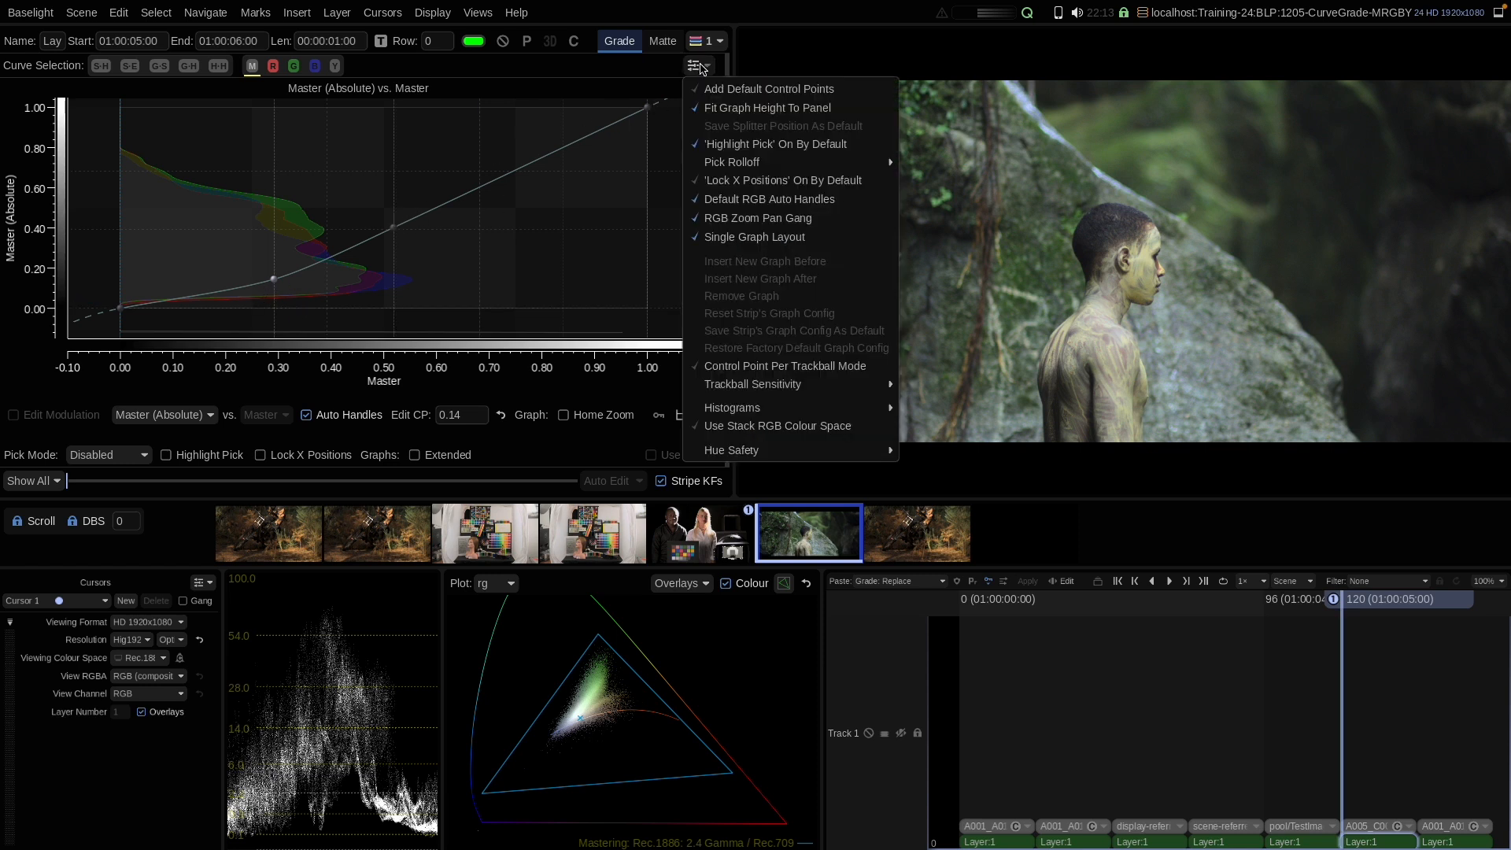
pyautogui.click(725, 369)
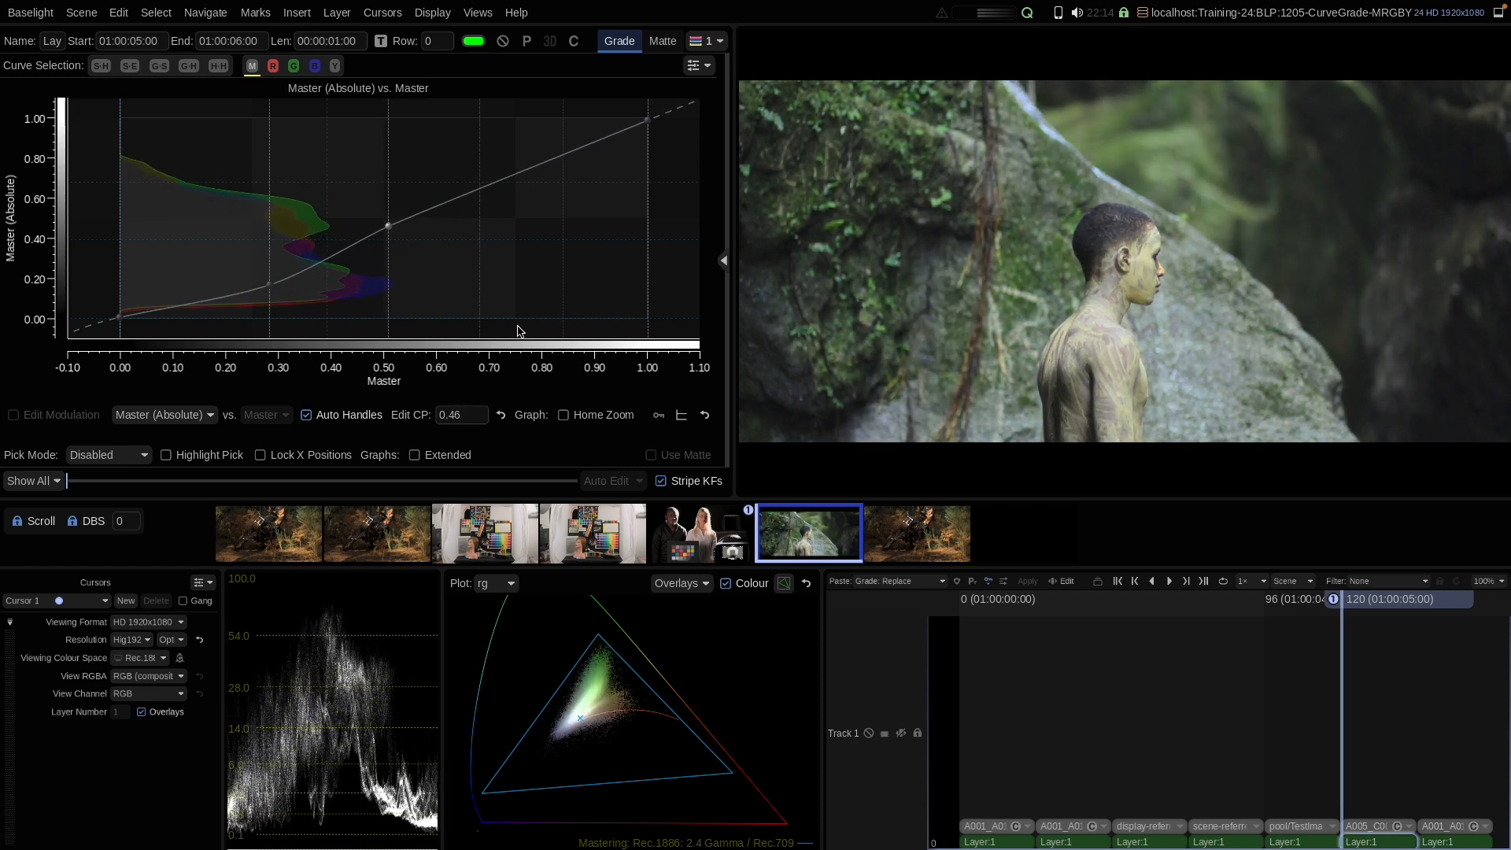
pyautogui.rightClick(429, 229)
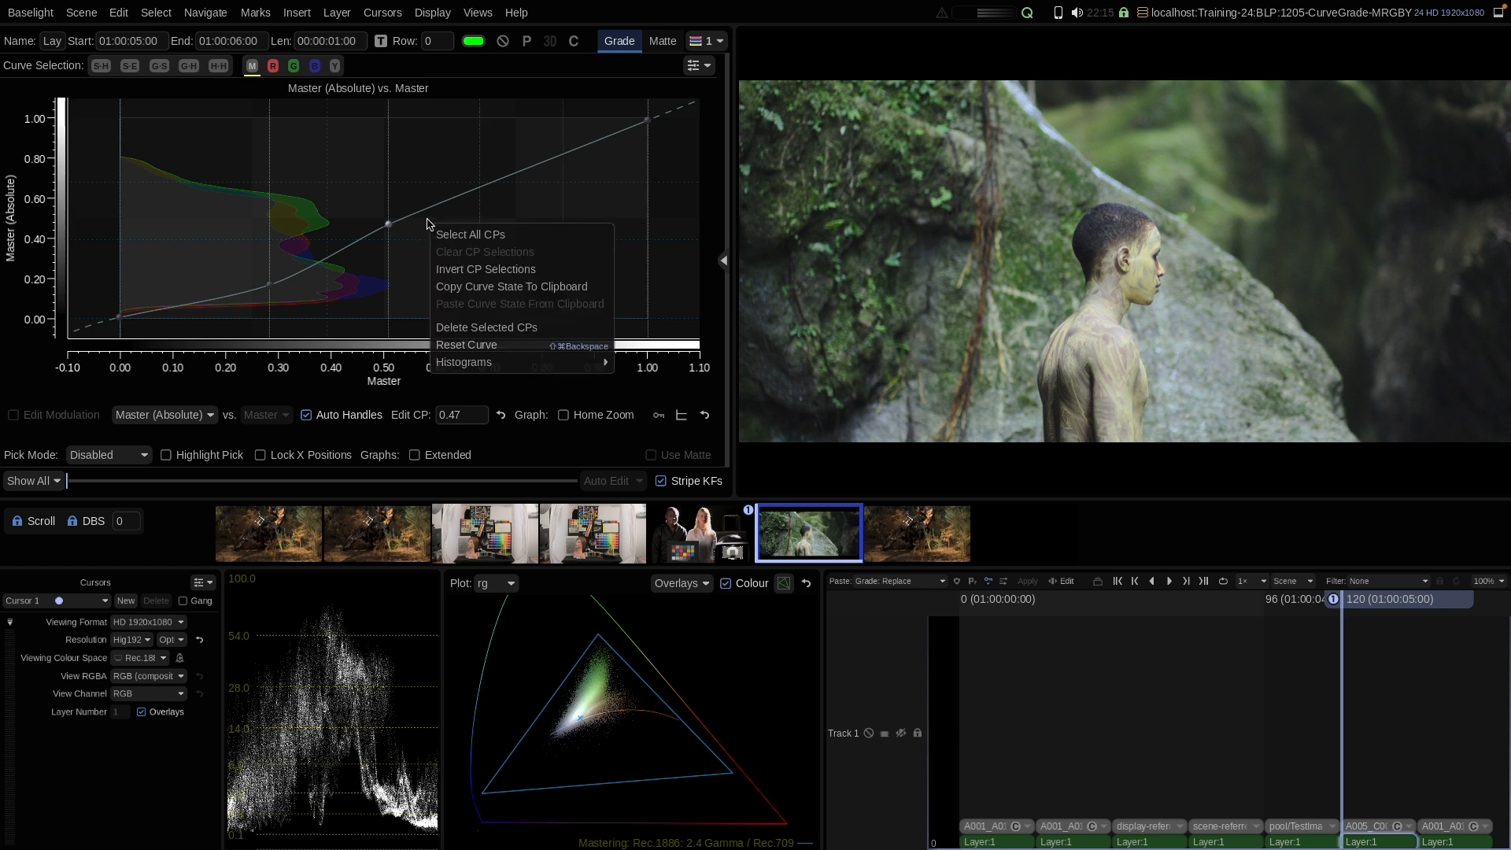
pyautogui.click(451, 344)
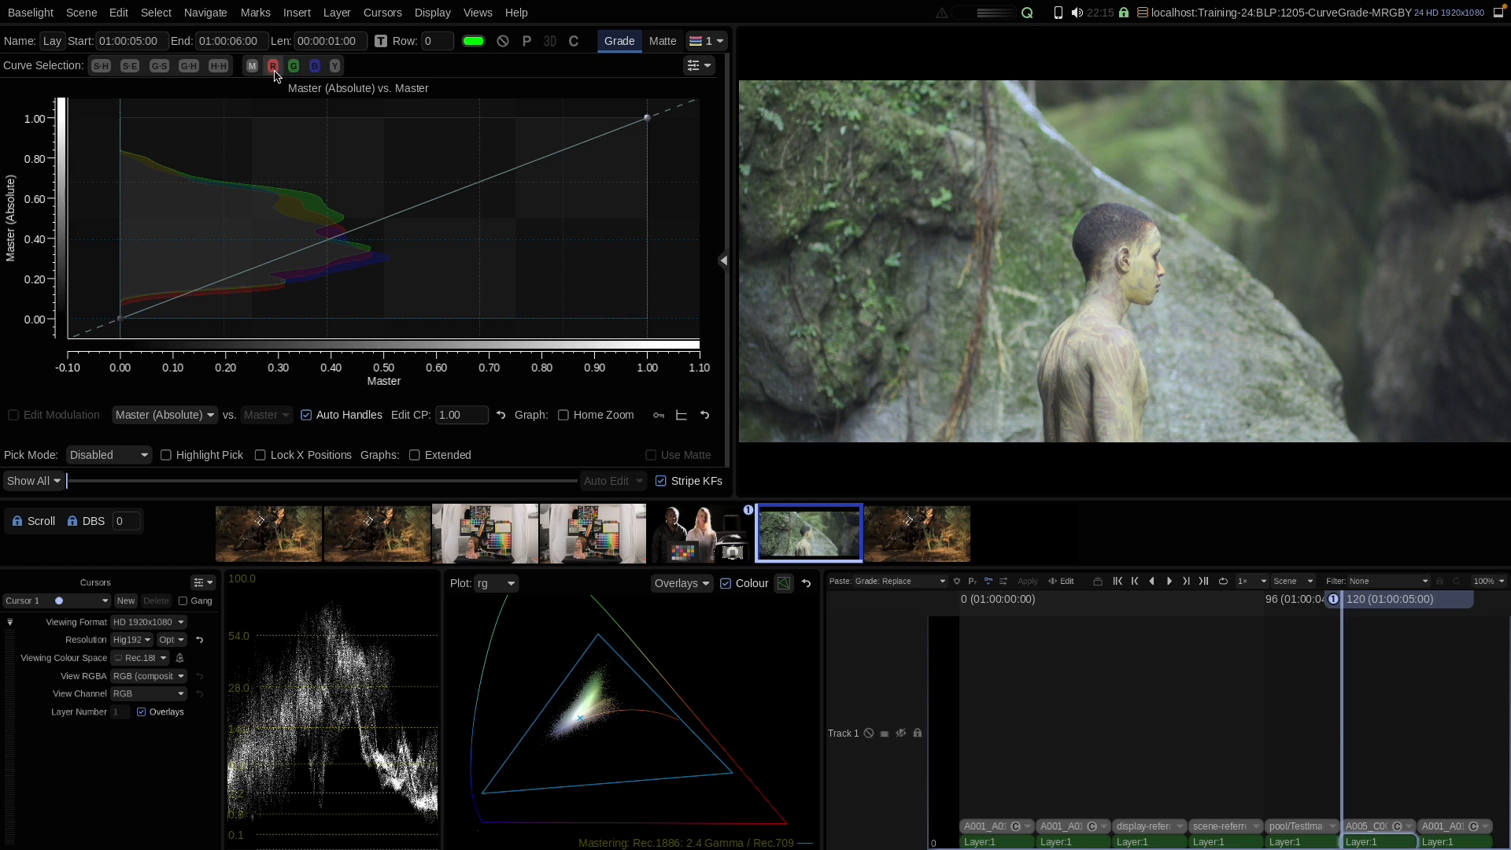
# Step: Add a master curve control point near 0.38 lowered to about 0.30 and adjust the black point
pyautogui.click(327, 246)
pyautogui.moveTo(327, 249); pyautogui.dragTo(324, 258)
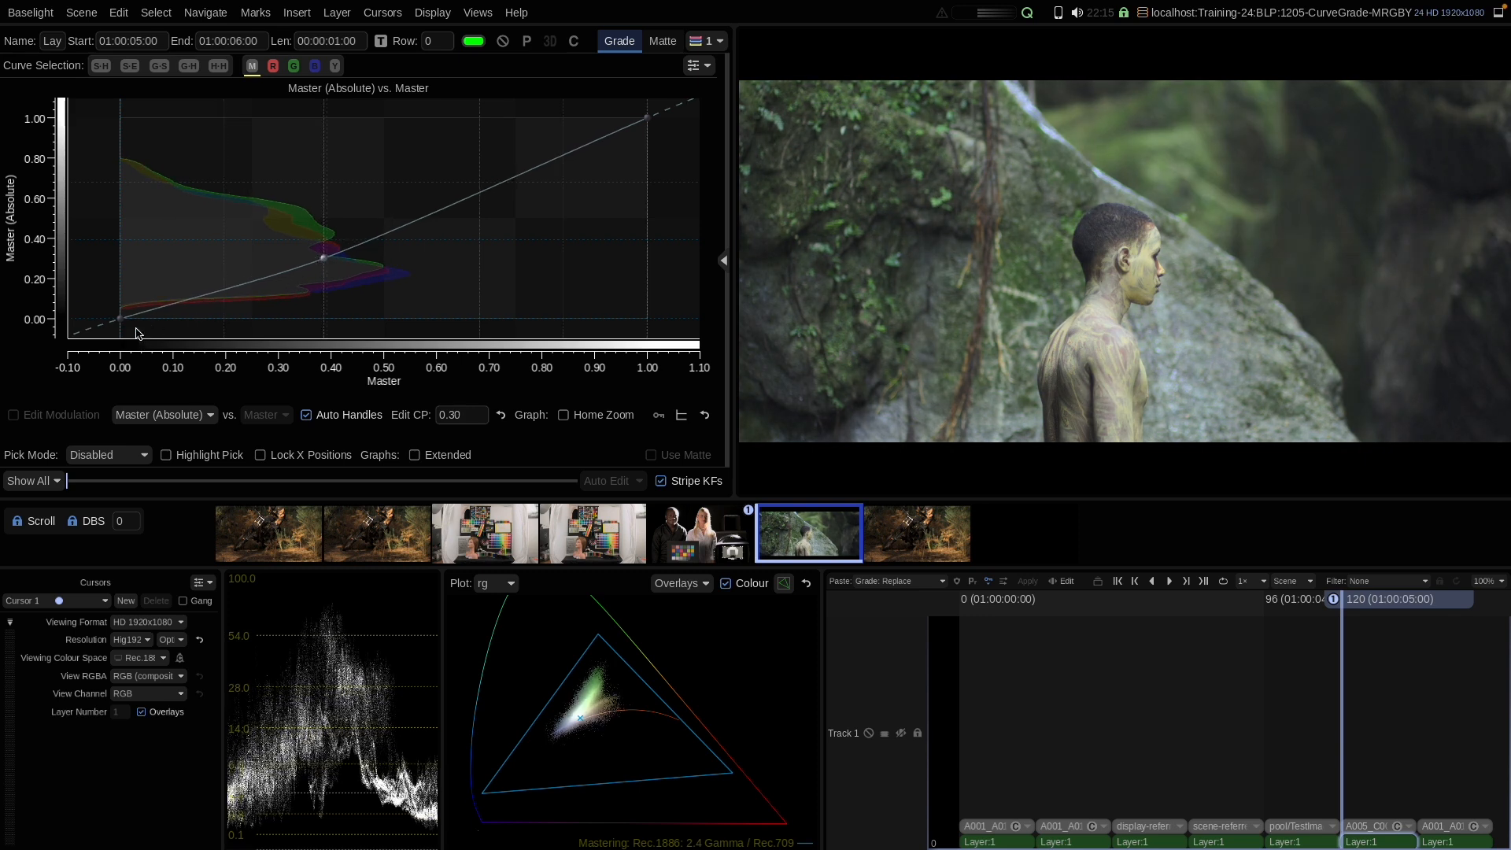
pyautogui.moveTo(120, 318); pyautogui.dragTo(121, 303)
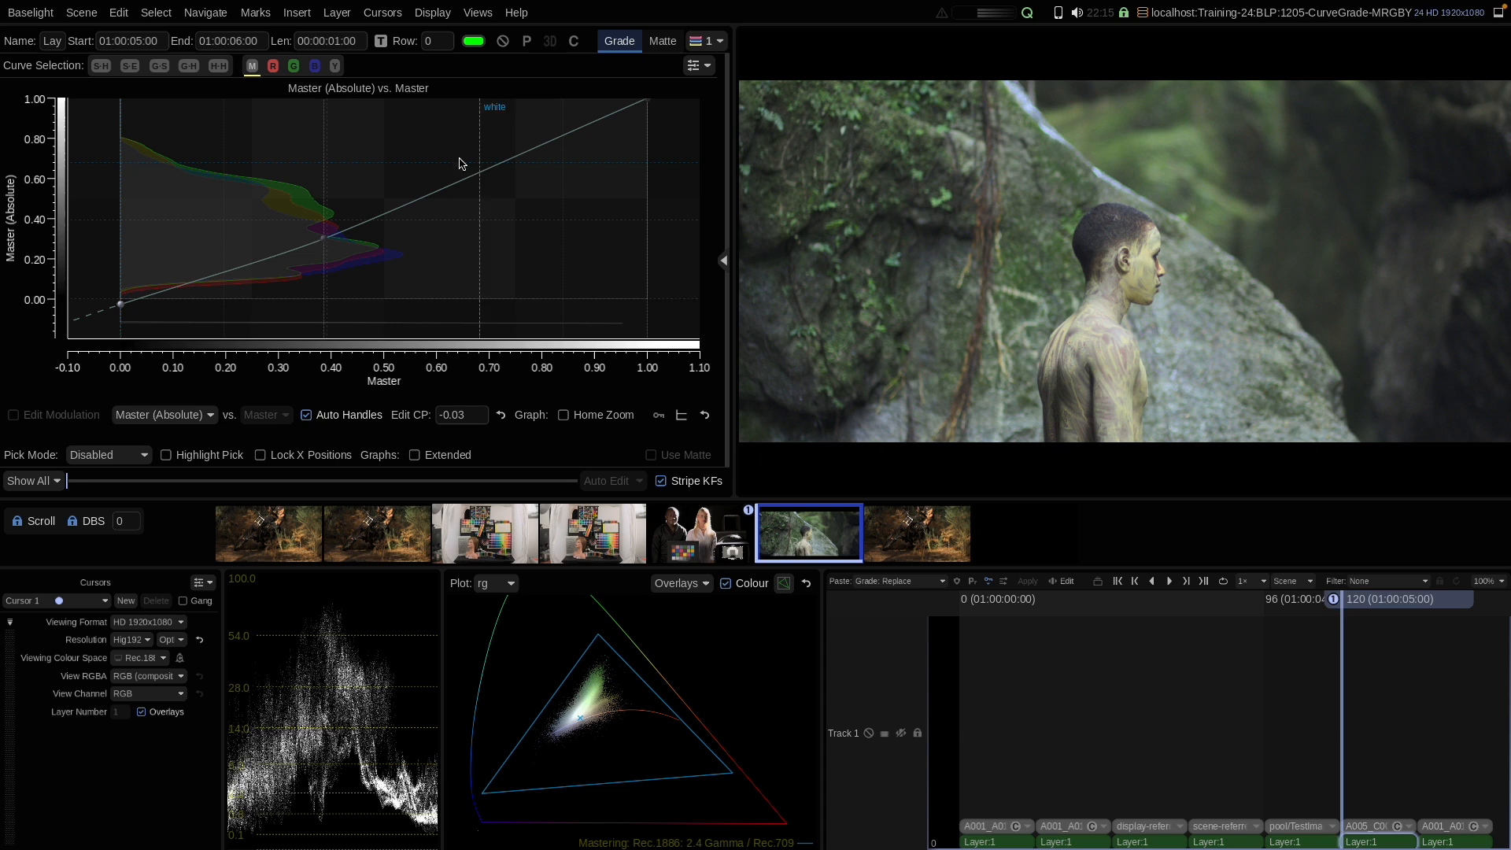
# Step: Switch to the green curve and move its control point to about 0.24 input and 0.22 output
pyautogui.click(293, 66)
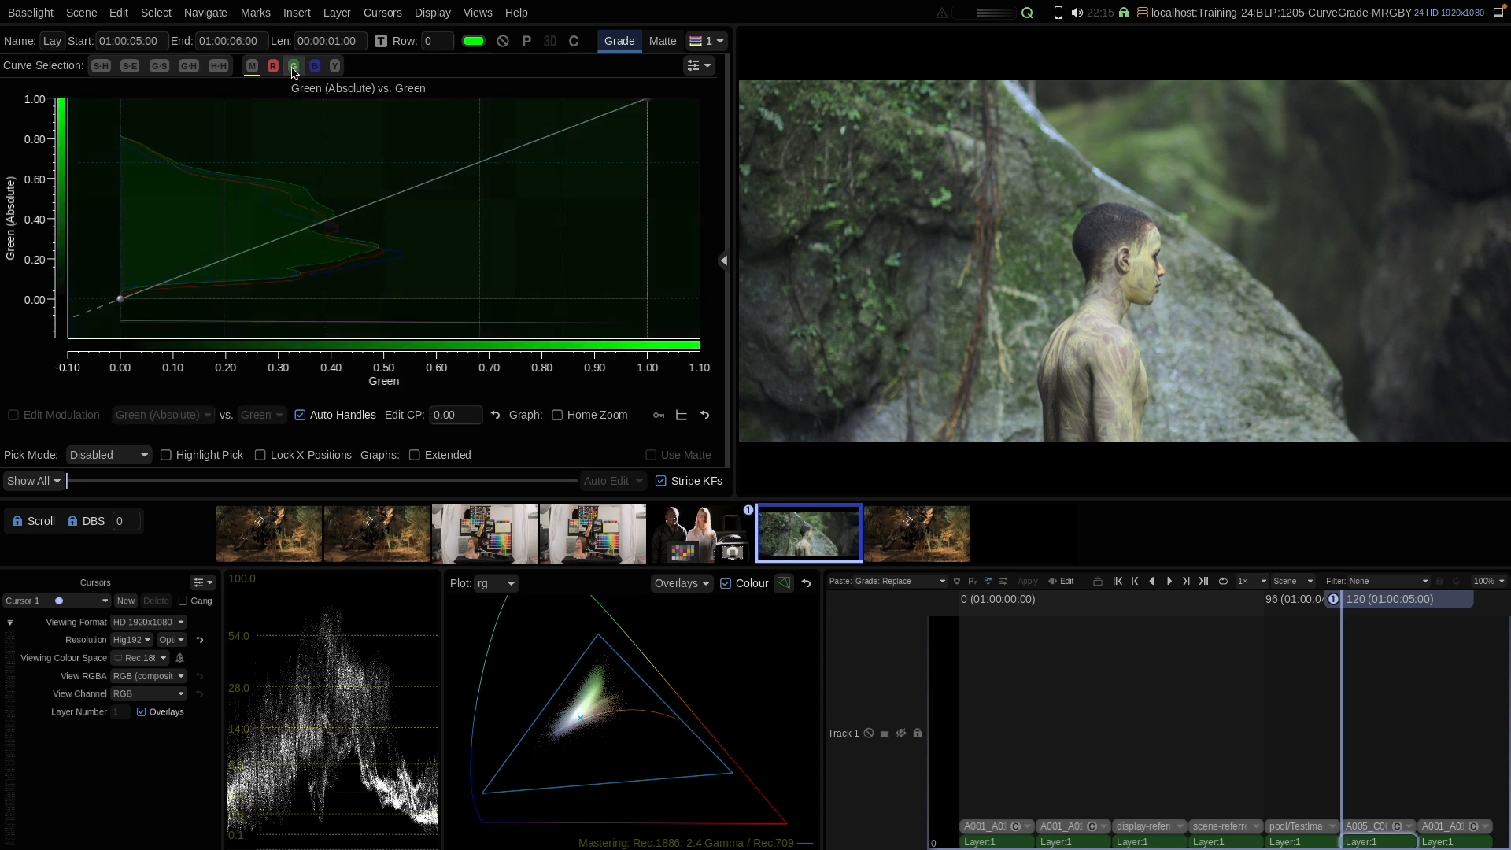
pyautogui.click(329, 227)
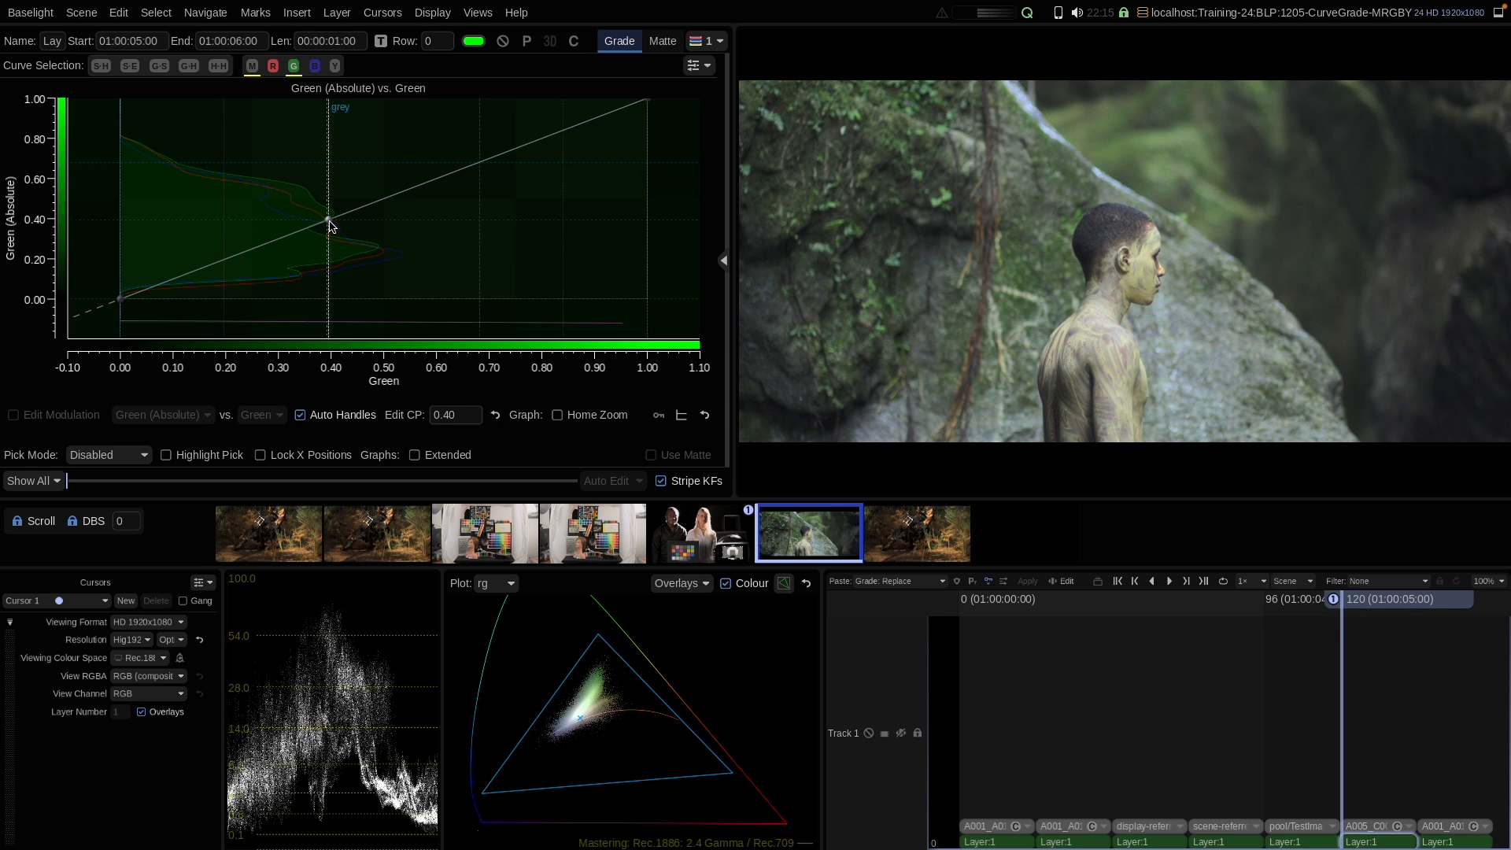
pyautogui.moveTo(327, 220); pyautogui.dragTo(331, 227)
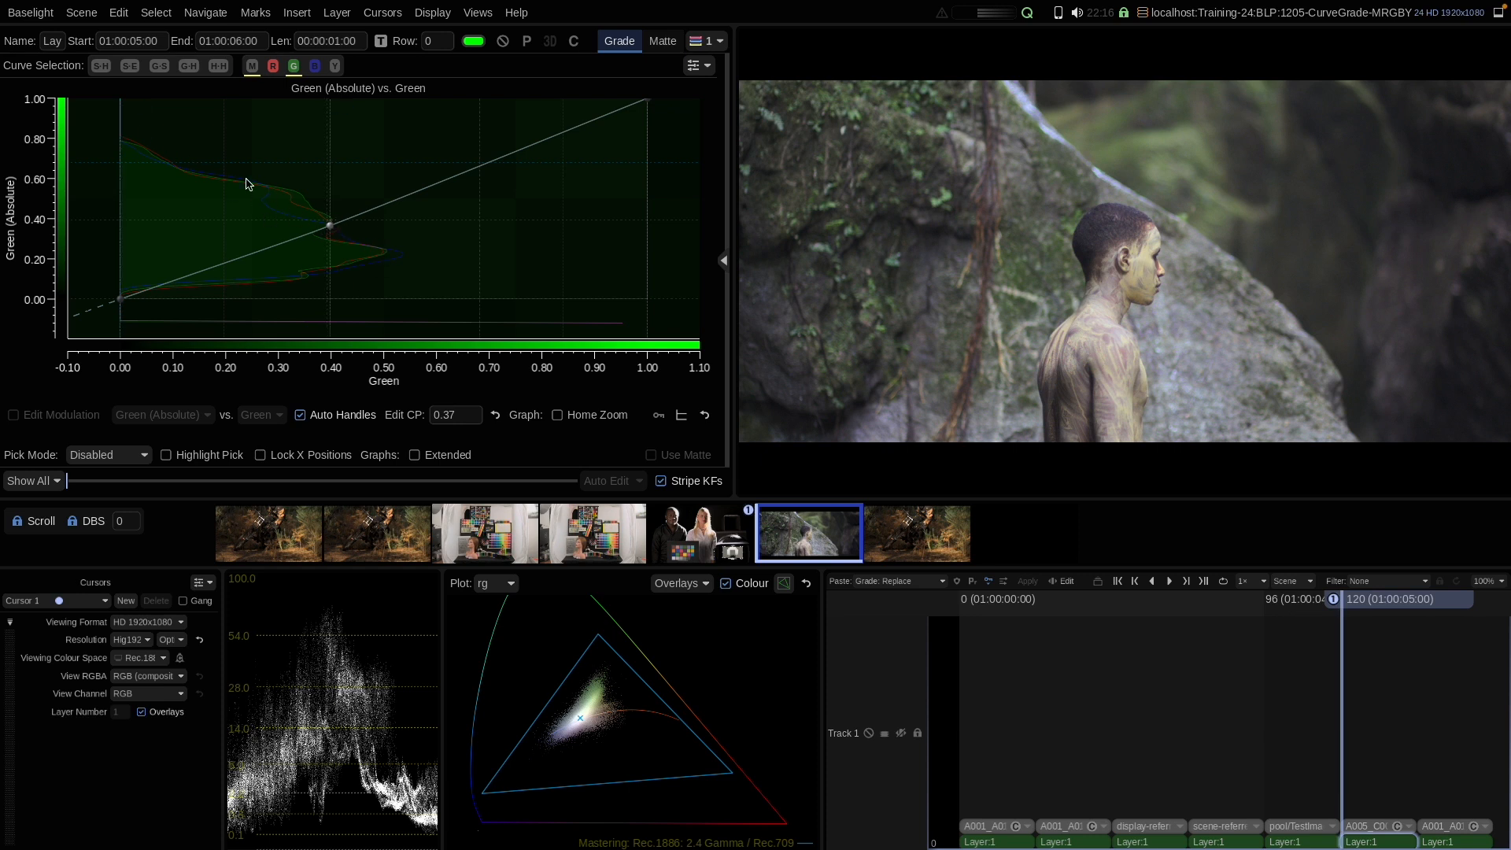
pyautogui.moveTo(323, 223); pyautogui.dragTo(328, 193)
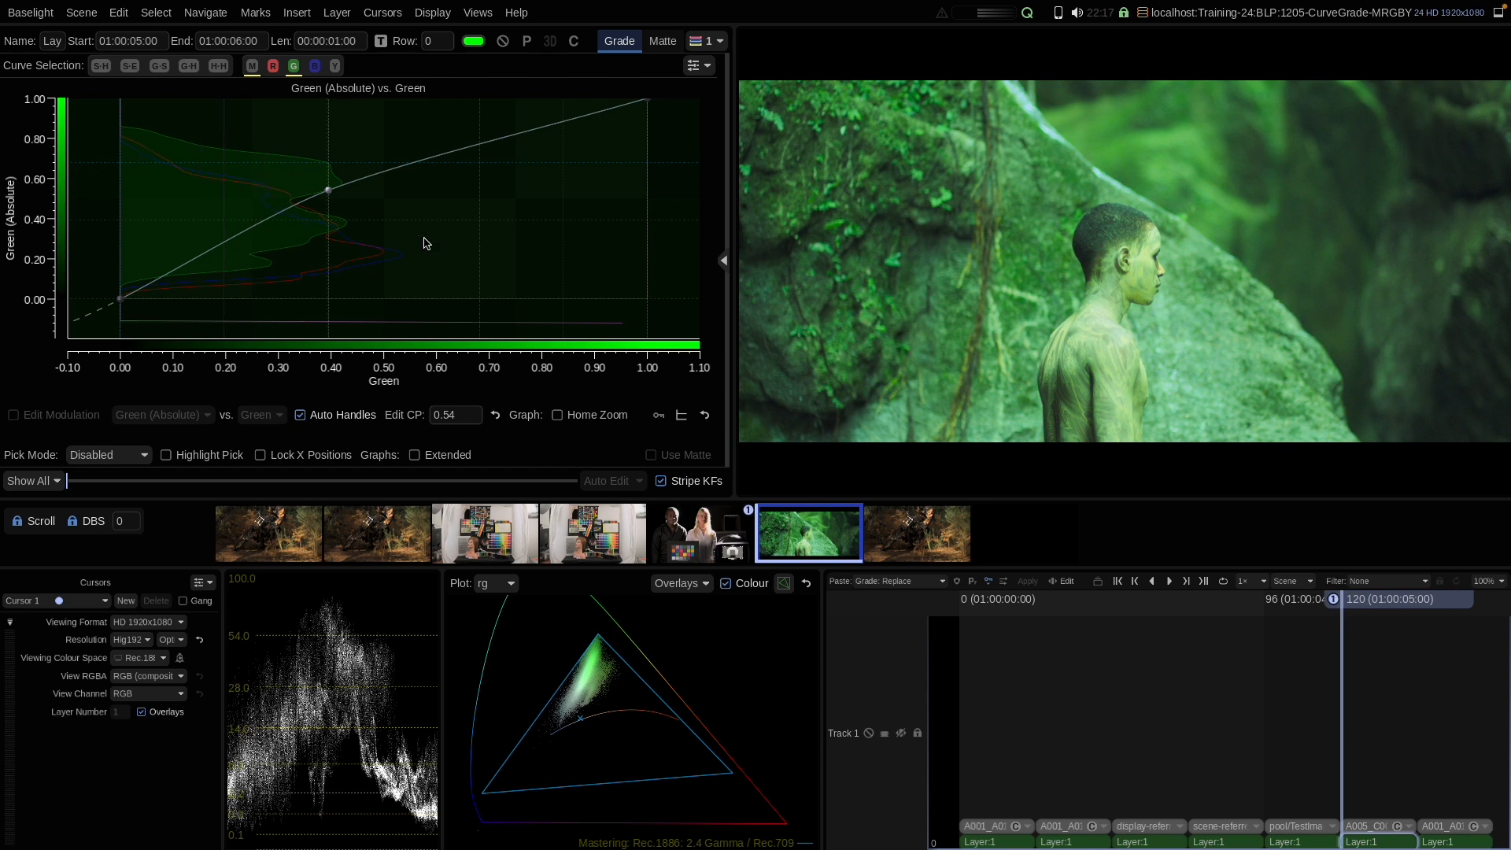
pyautogui.moveTo(327, 194); pyautogui.dragTo(247, 255)
# Step: Reset the green curve and undo the reset
pyautogui.rightClick(350, 263)
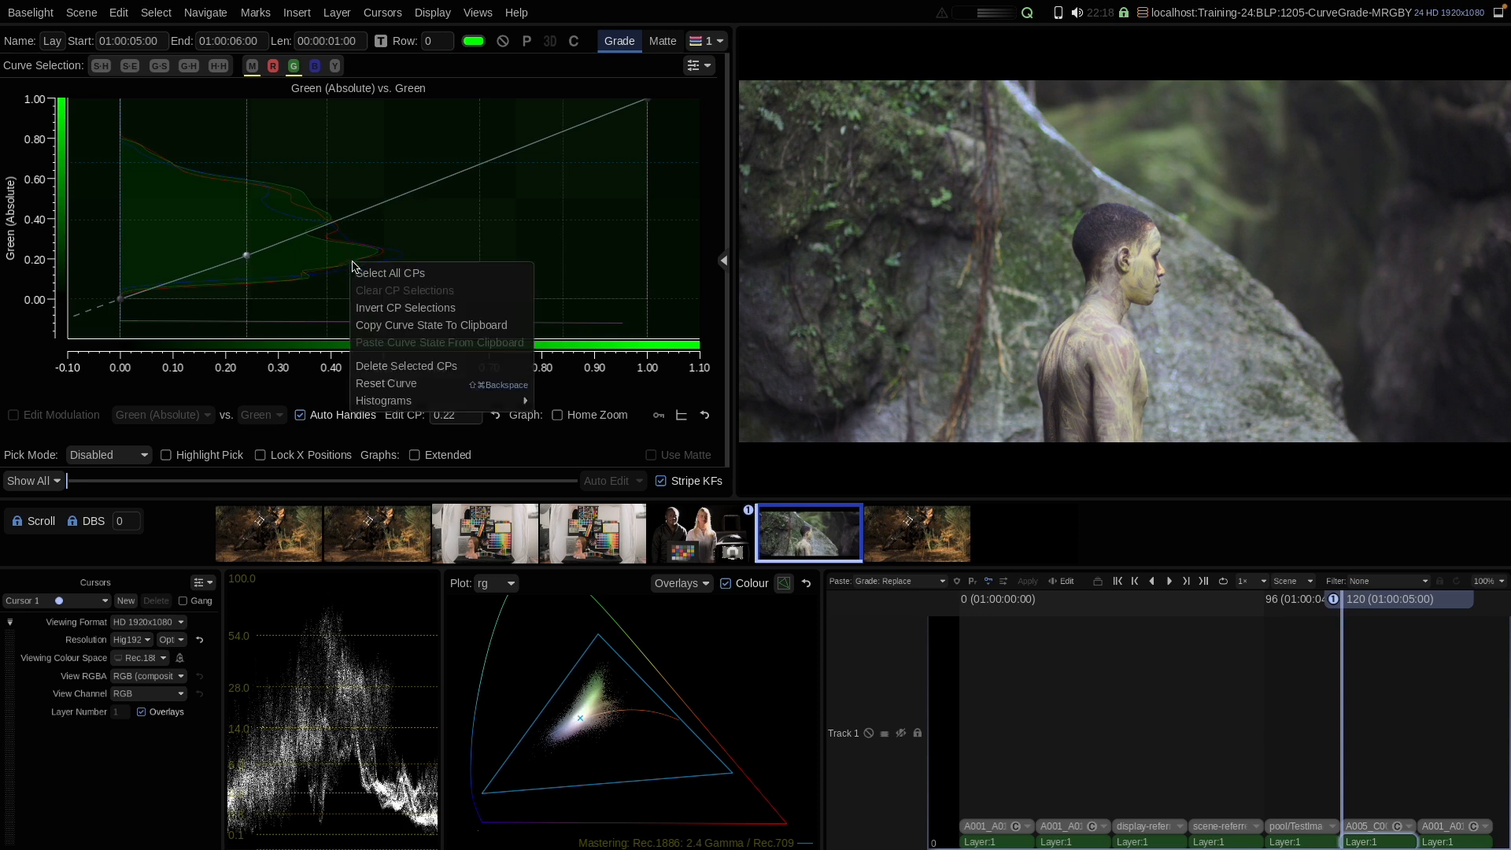
pyautogui.click(380, 383)
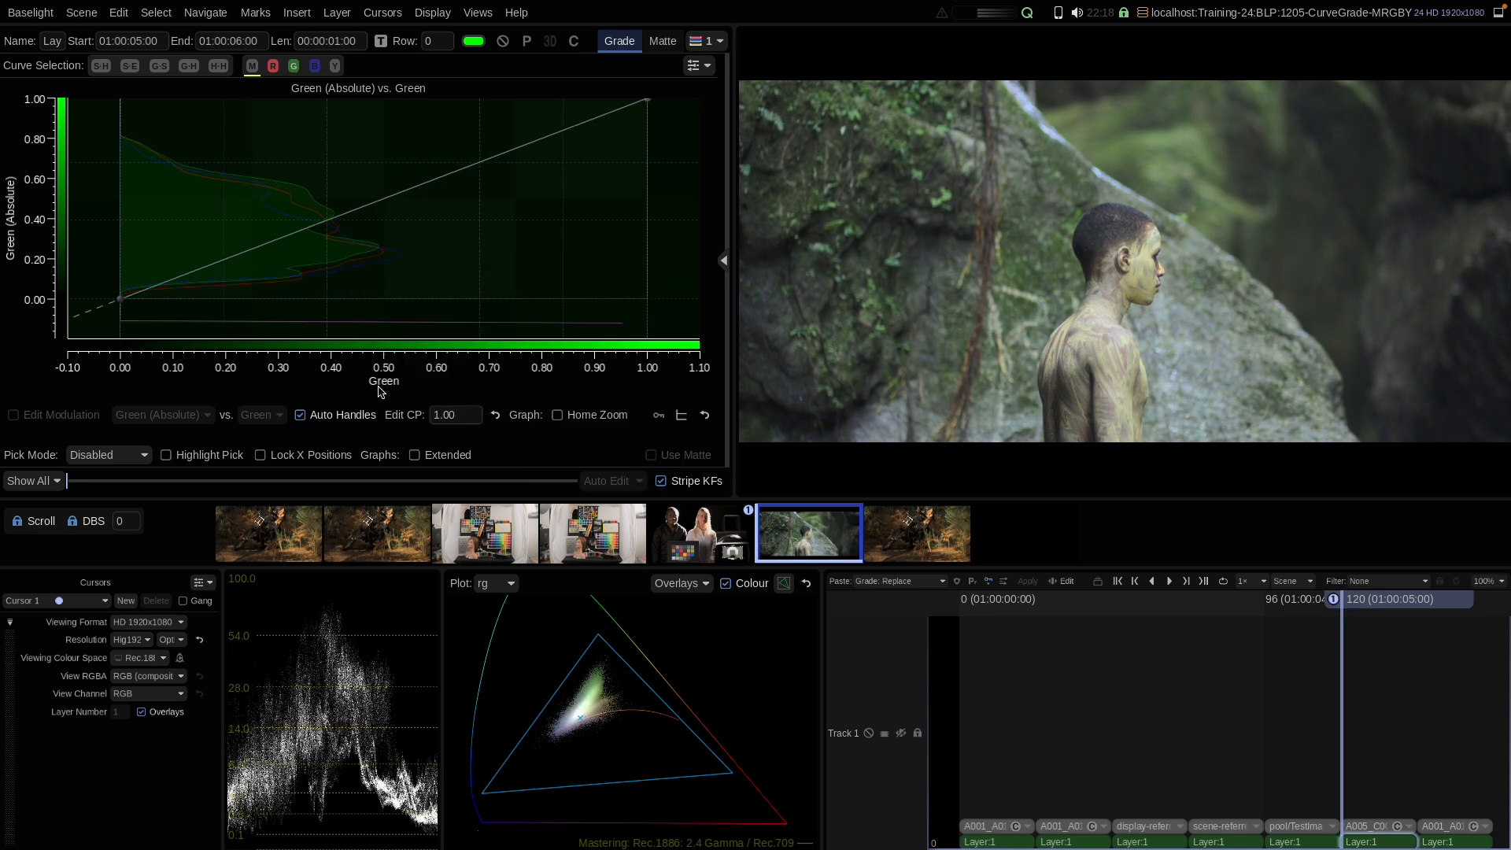
pyautogui.hotkey('ctrl', 'z')
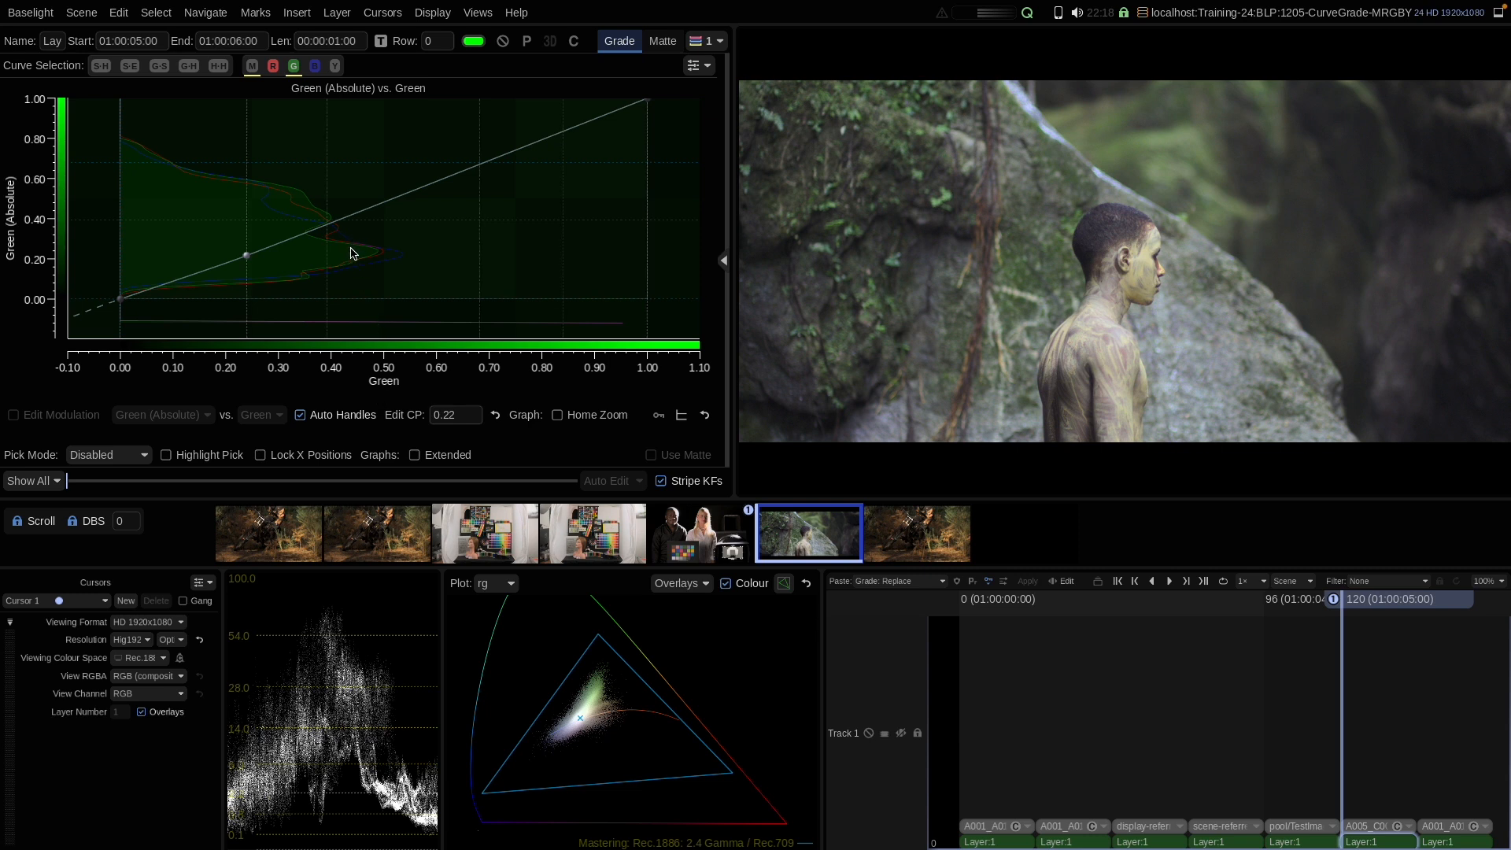
# Step: Go to the next shot and add a blue curve control point near 0.29
pyautogui.press('Down')
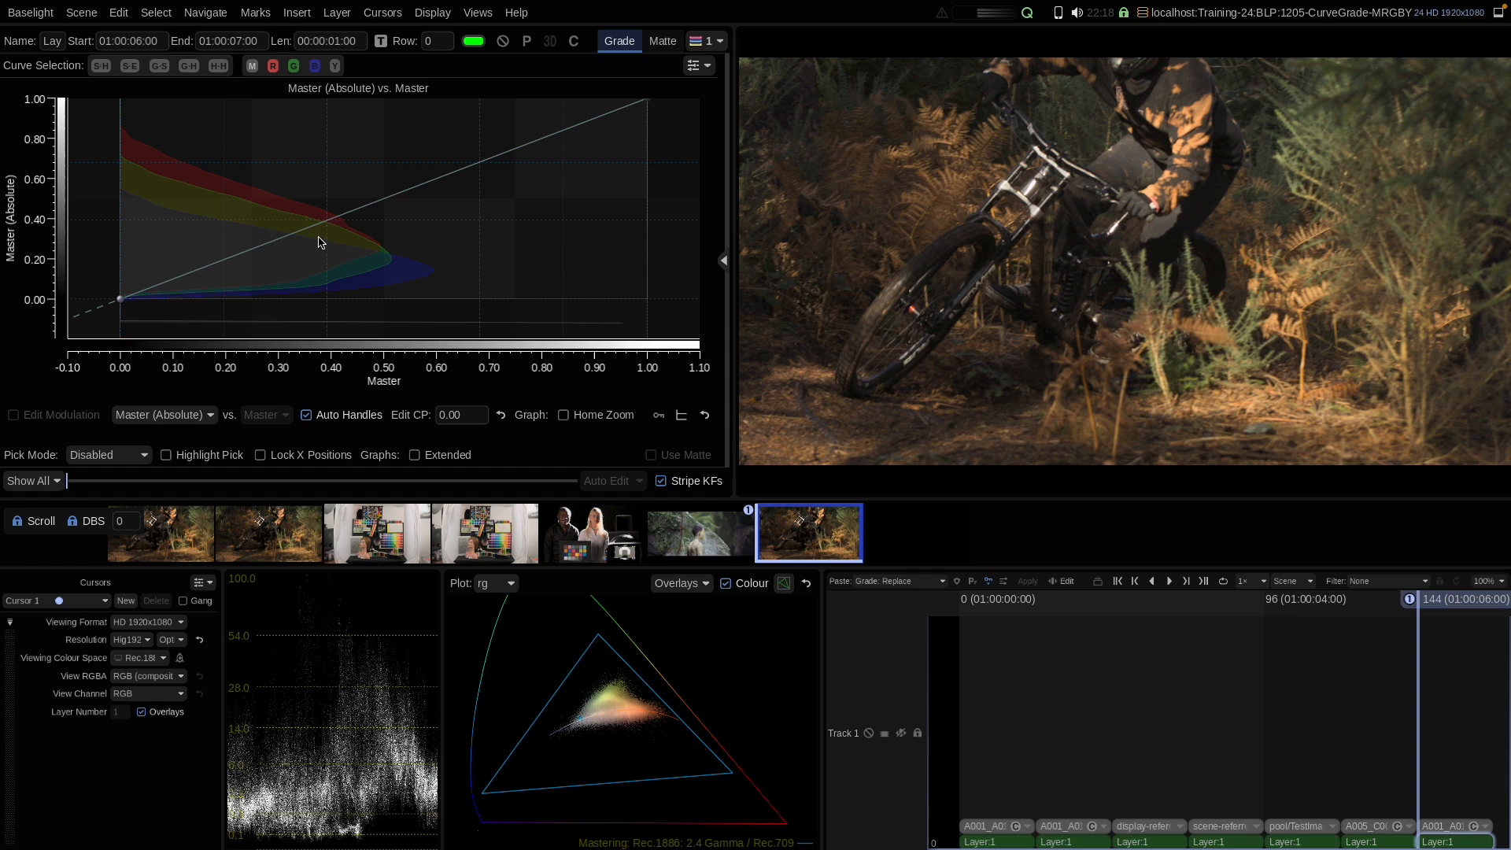
pyautogui.click(314, 66)
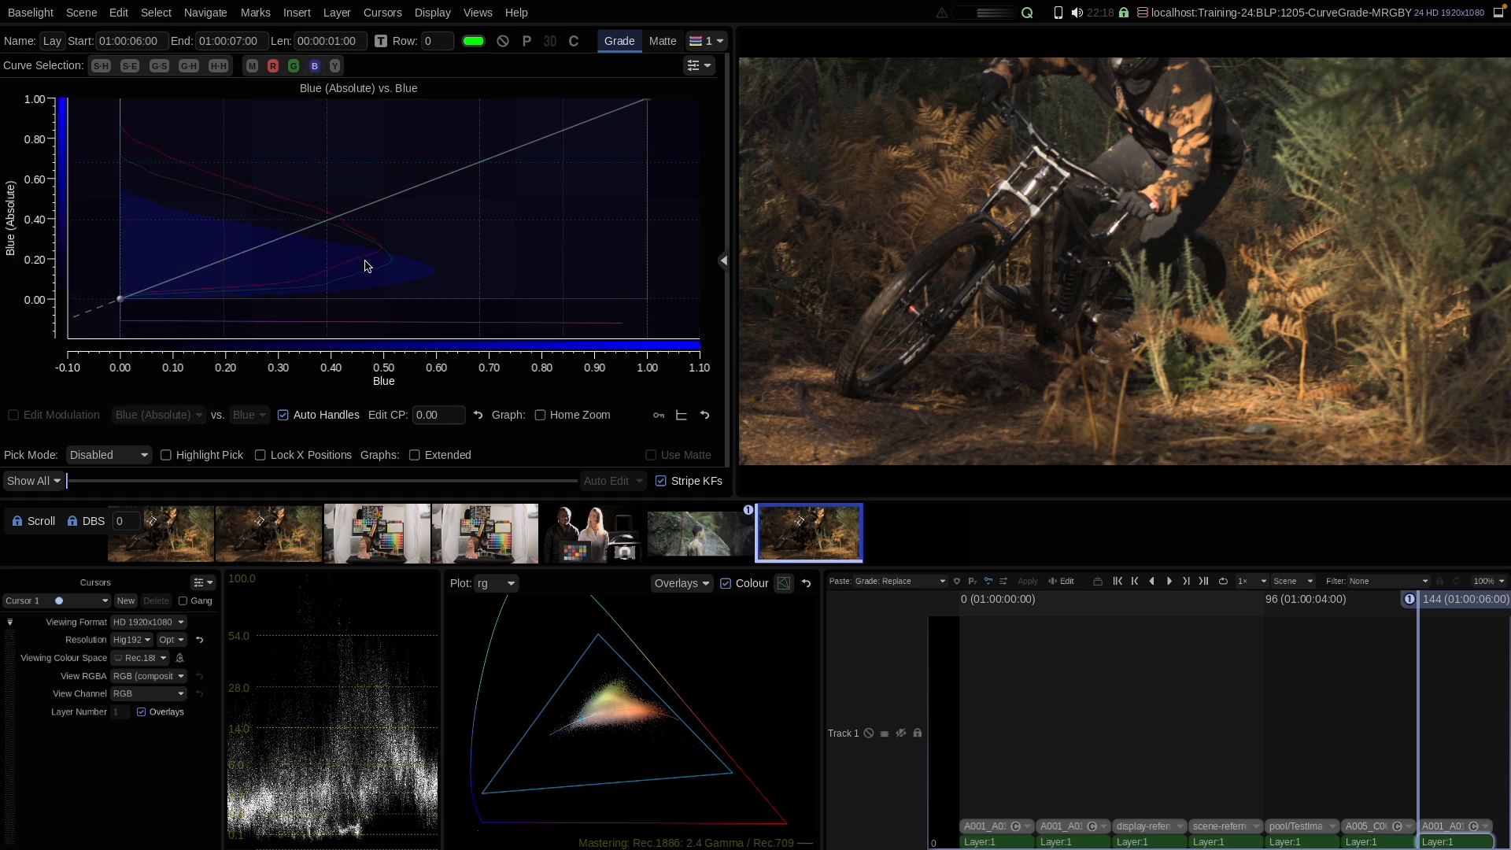
pyautogui.click(272, 241)
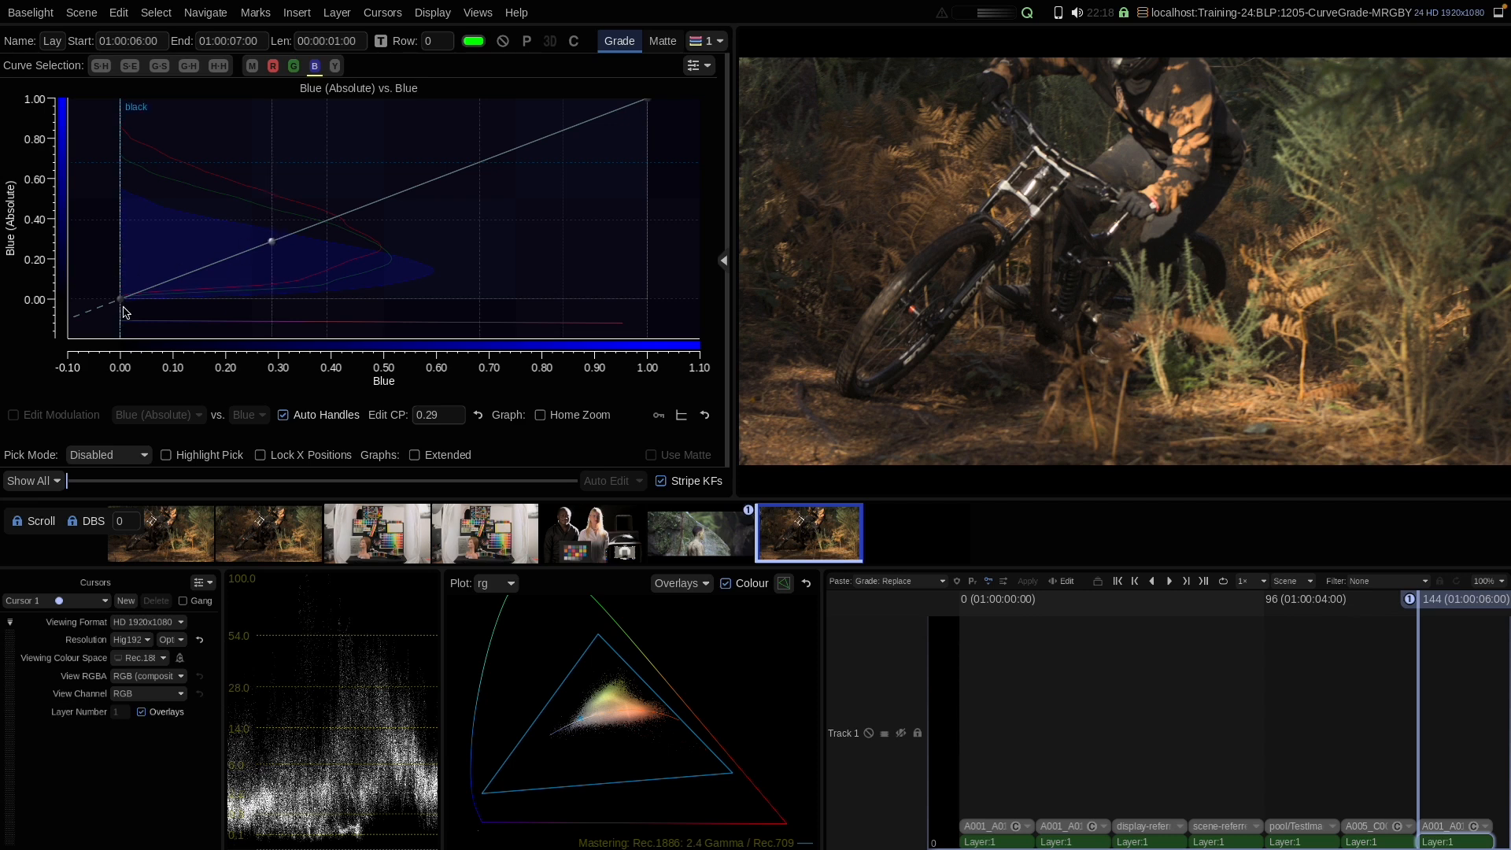
# Step: Raise the blue curve's black point to about 0.25 and return it to about 0.01
pyautogui.moveTo(120, 302); pyautogui.dragTo(122, 253)
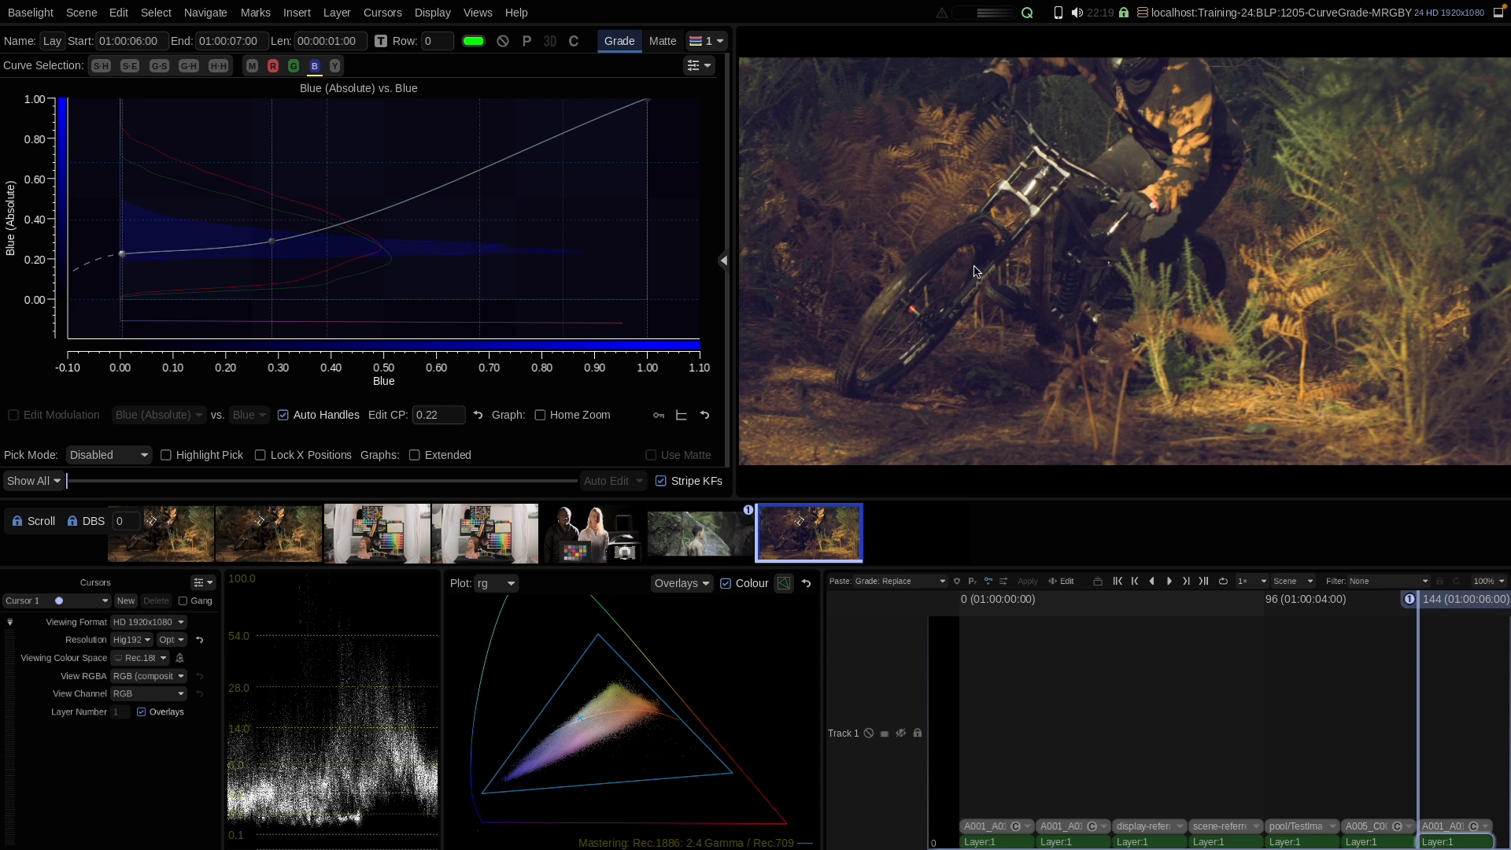
pyautogui.moveTo(122, 254); pyautogui.dragTo(122, 252)
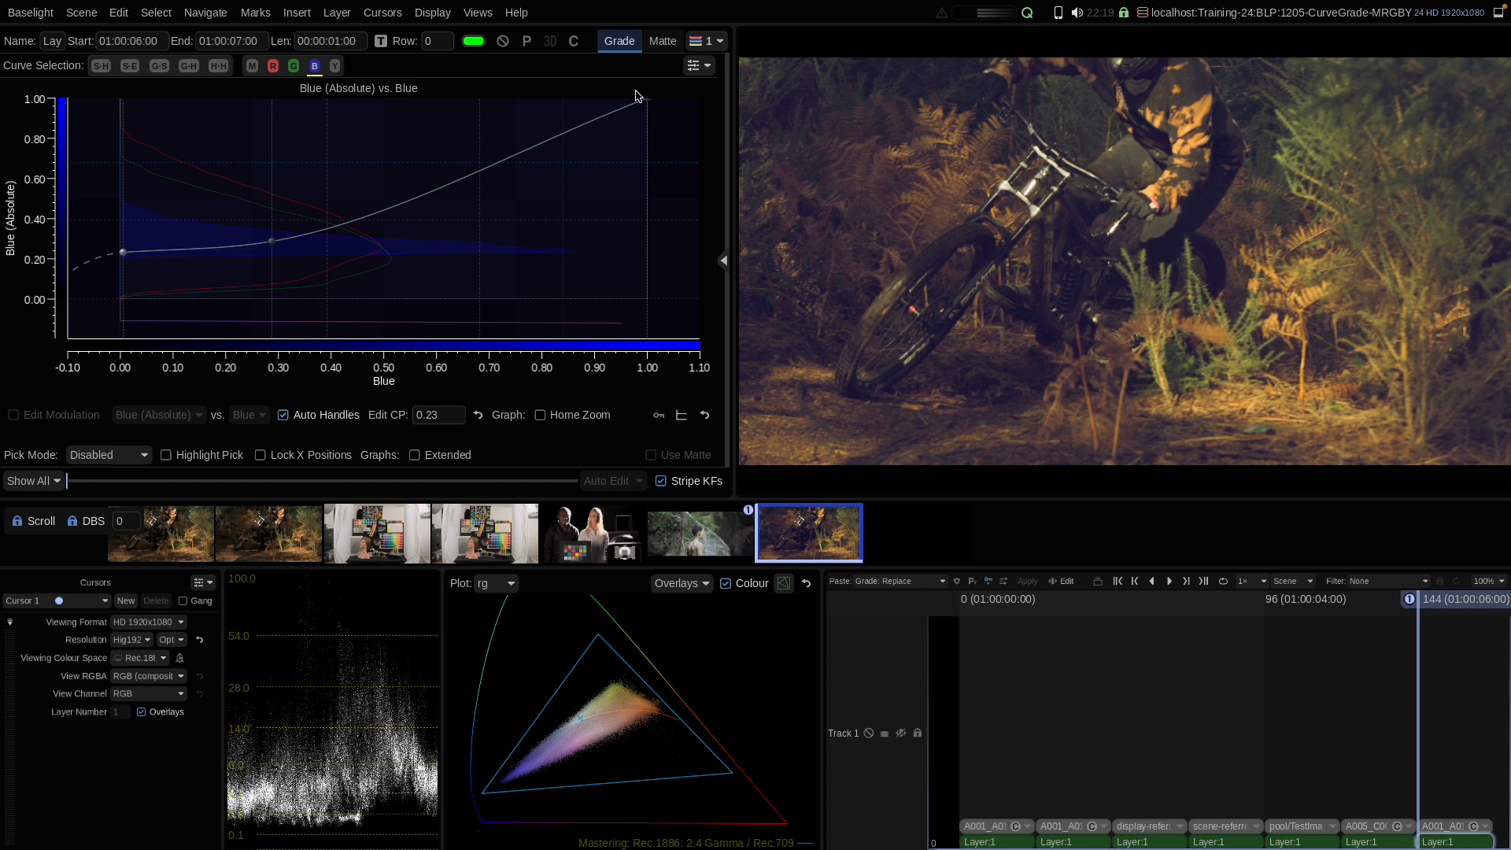
pyautogui.moveTo(126, 256)
pyautogui.mouseDown()
pyautogui.moveTo(125, 276)
pyautogui.moveTo(131, 263)
pyautogui.mouseUp()
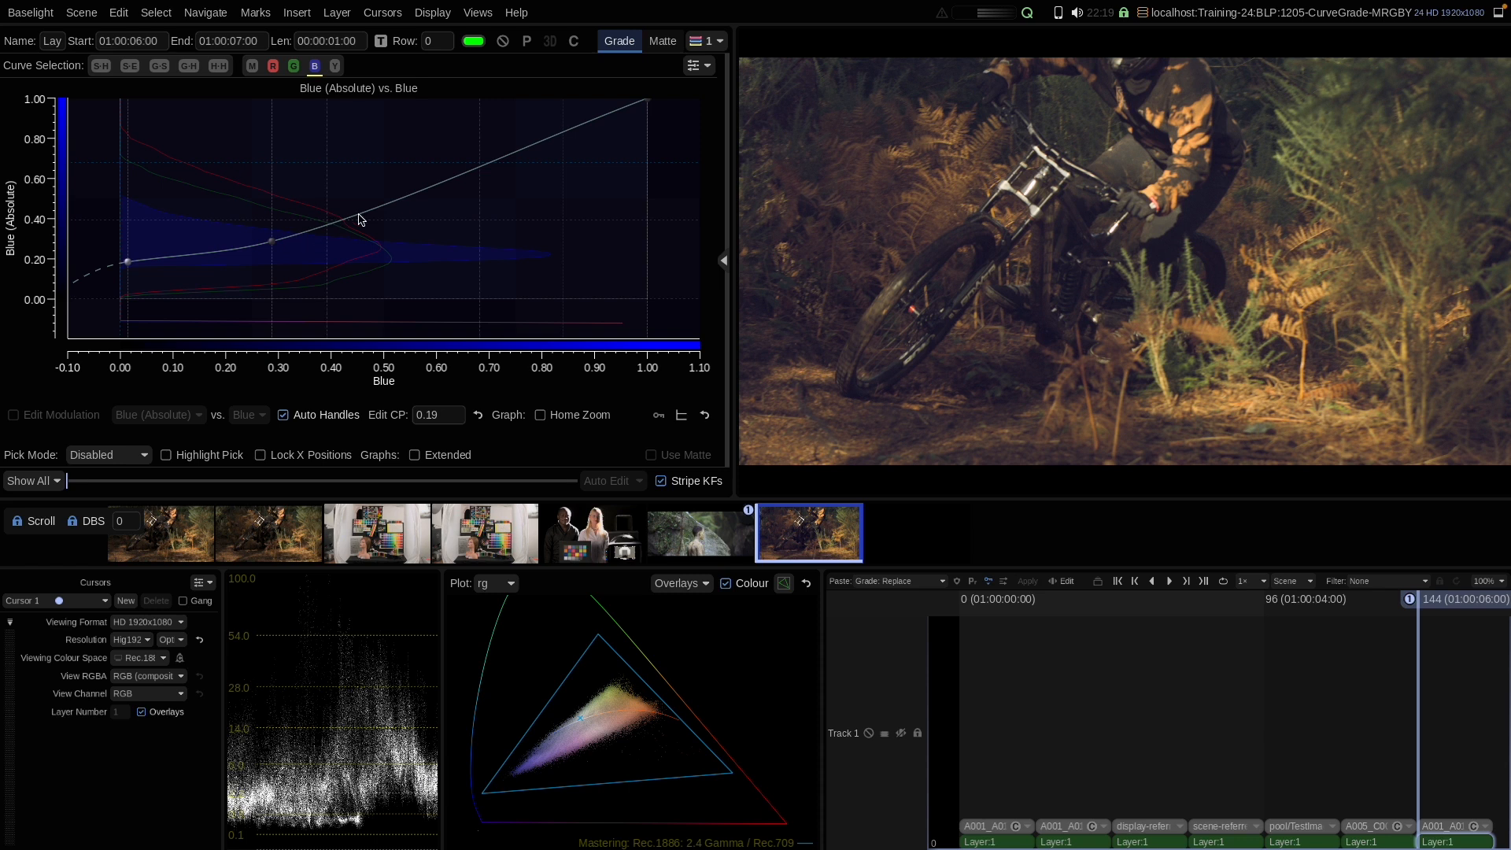
pyautogui.moveTo(125, 263); pyautogui.dragTo(122, 251)
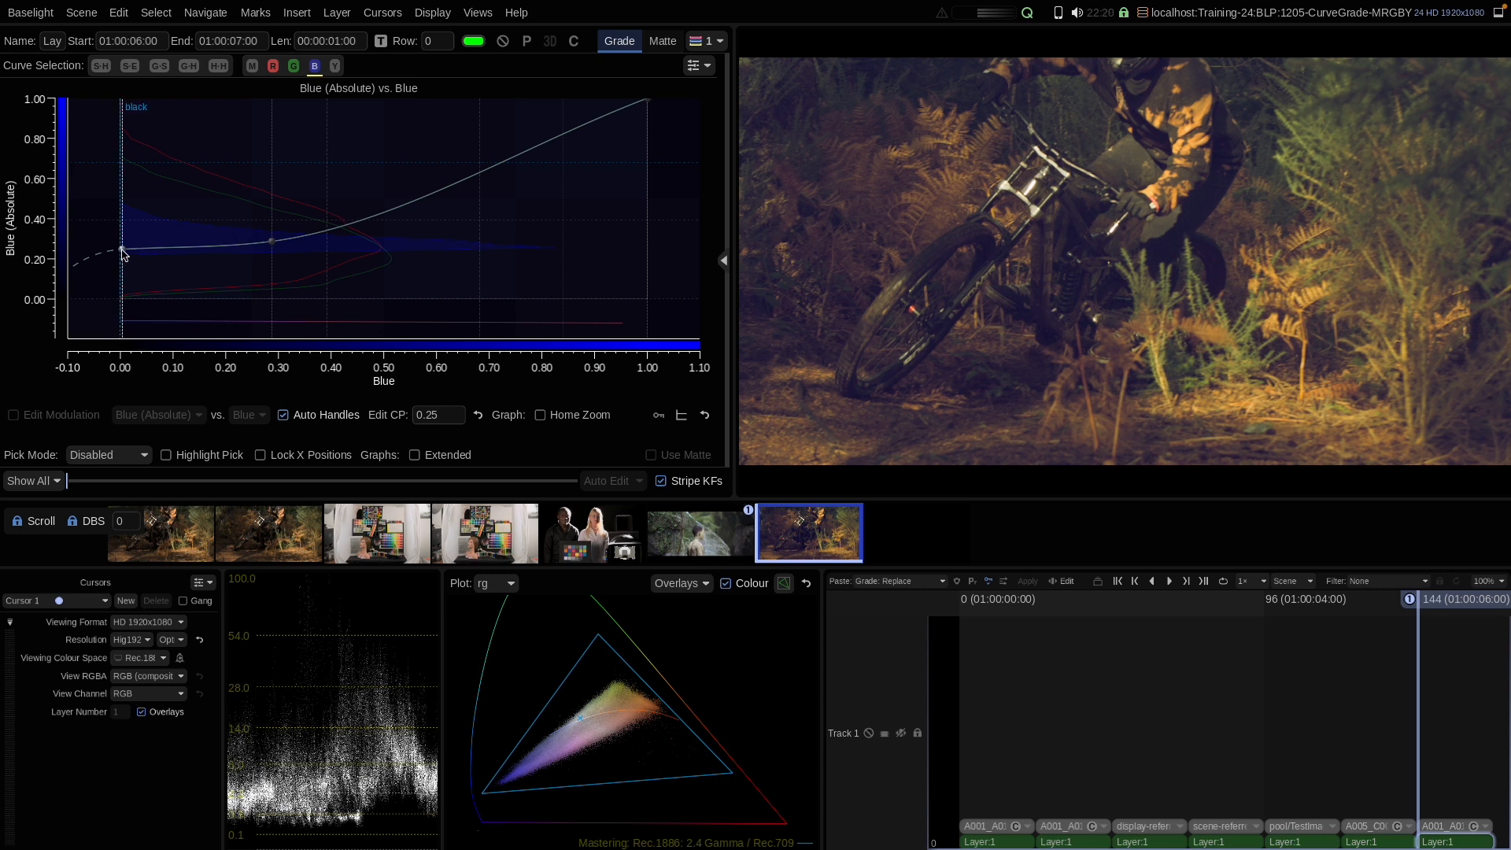
pyautogui.moveTo(122, 252); pyautogui.dragTo(120, 298)
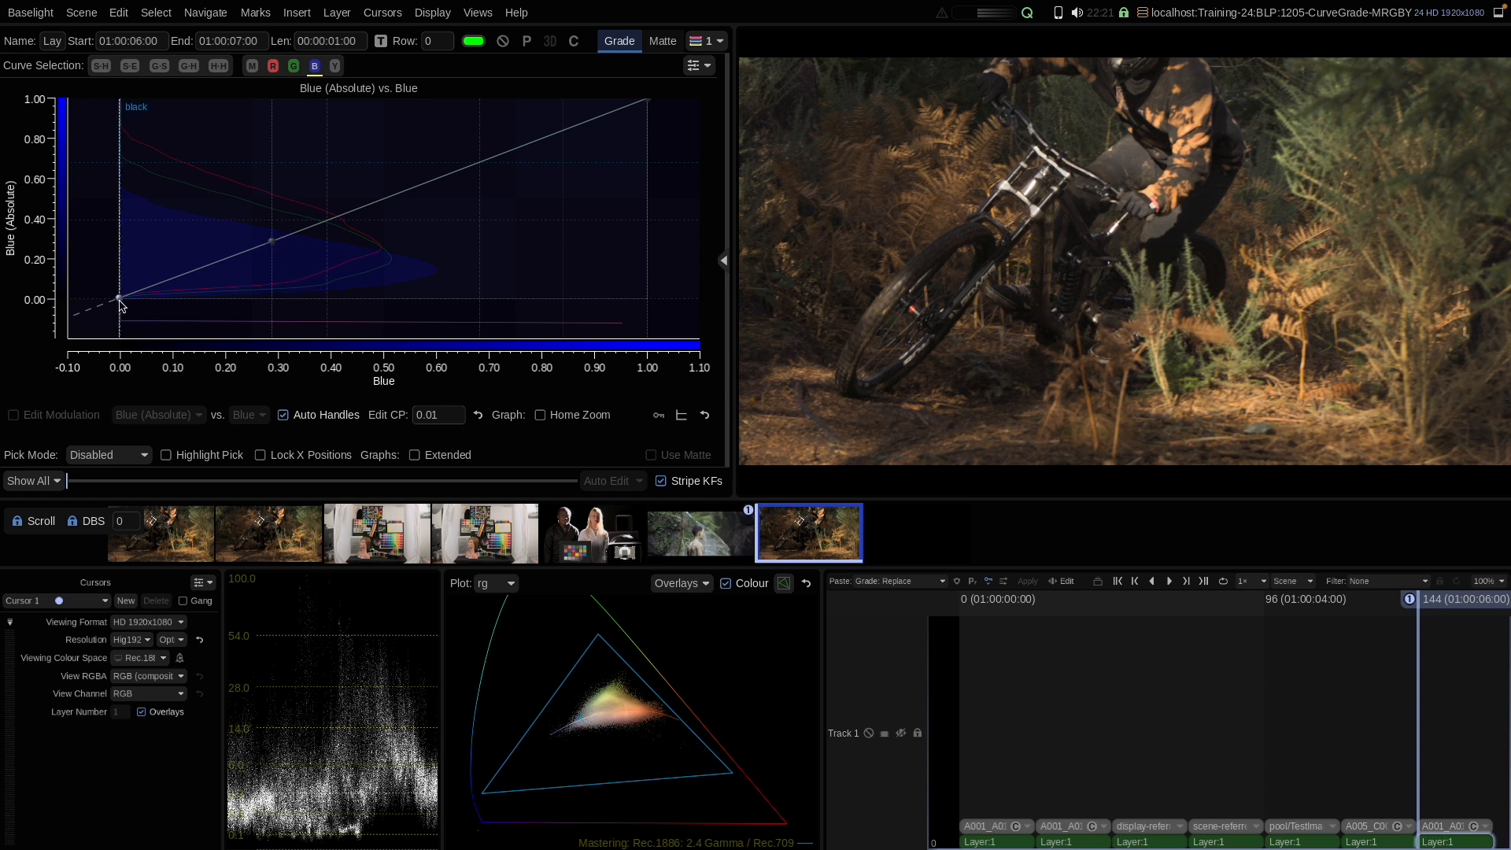
# Step: Add a blue control point near 0.33 and raise the black point to about 0.20
pyautogui.click(297, 233)
pyautogui.moveTo(120, 299); pyautogui.dragTo(121, 259)
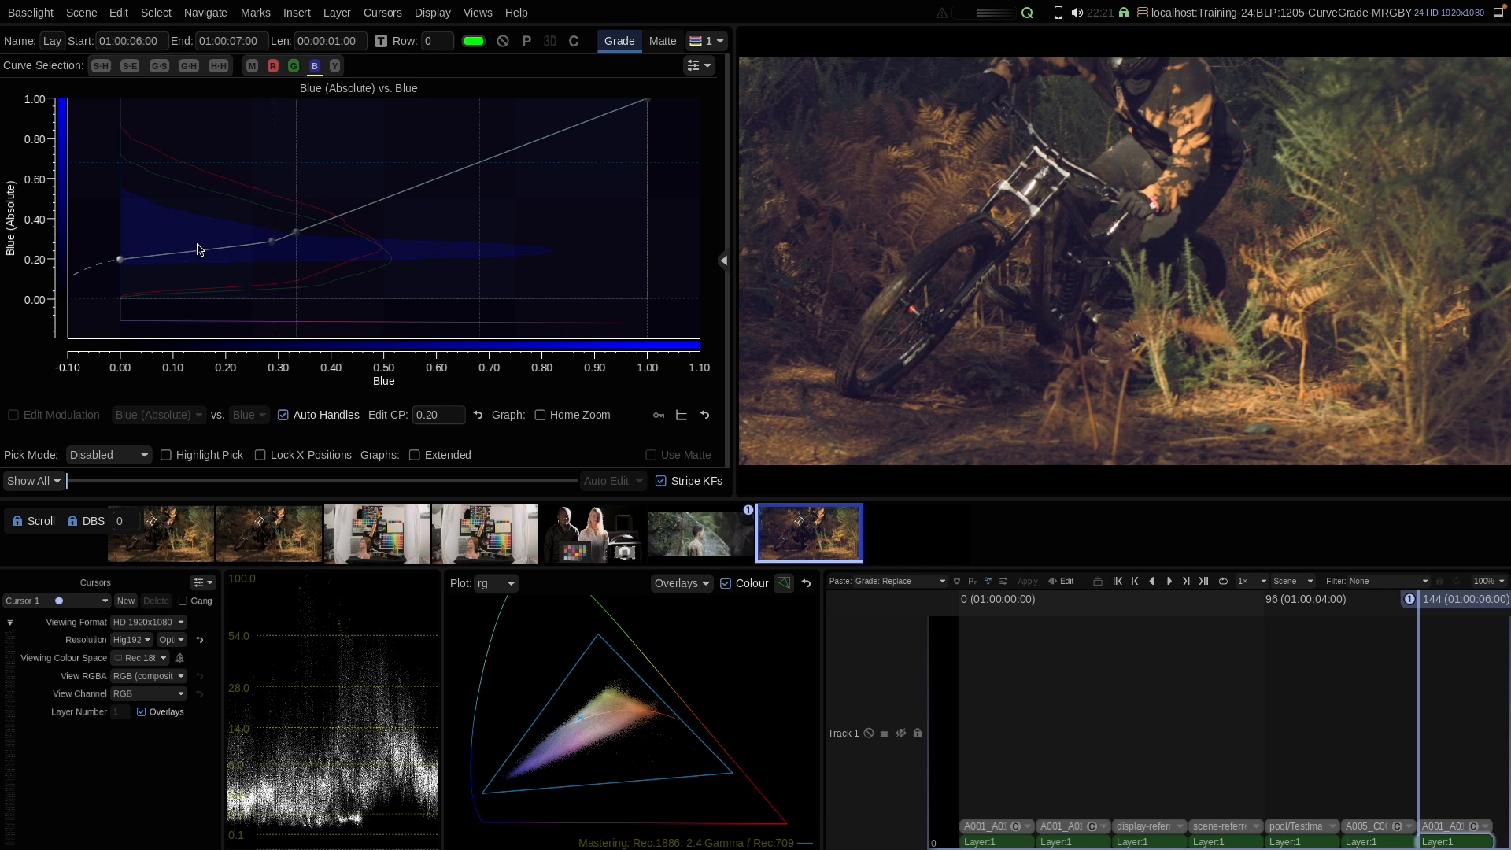
pyautogui.moveTo(120, 258); pyautogui.dragTo(120, 249)
# Step: Turn on Home Zoom for the curve graph
pyautogui.scroll(5, 277, 262)
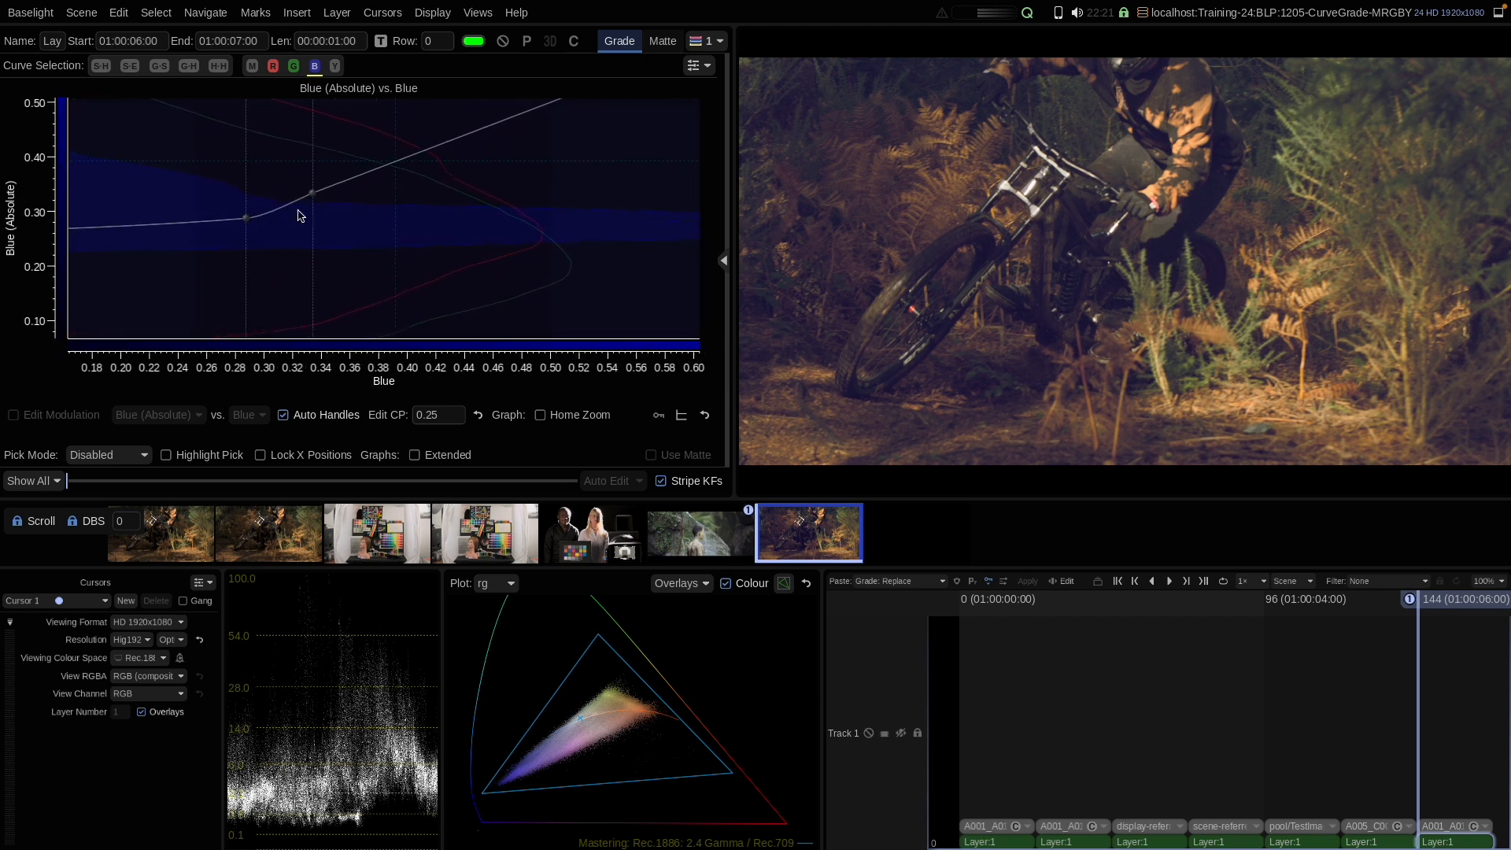
pyautogui.scroll(-2, 299, 197)
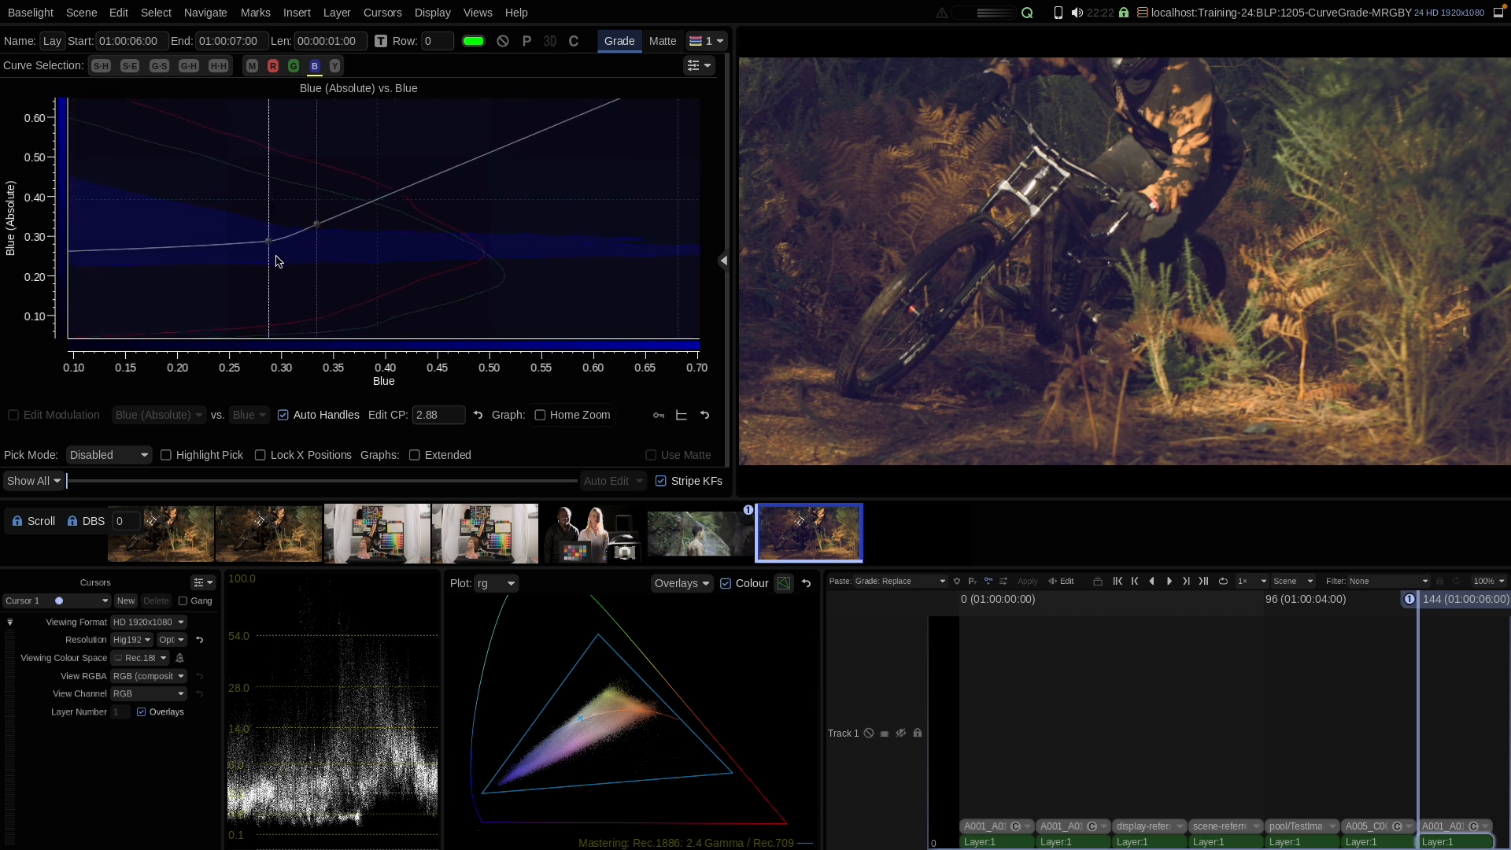
pyautogui.click(563, 413)
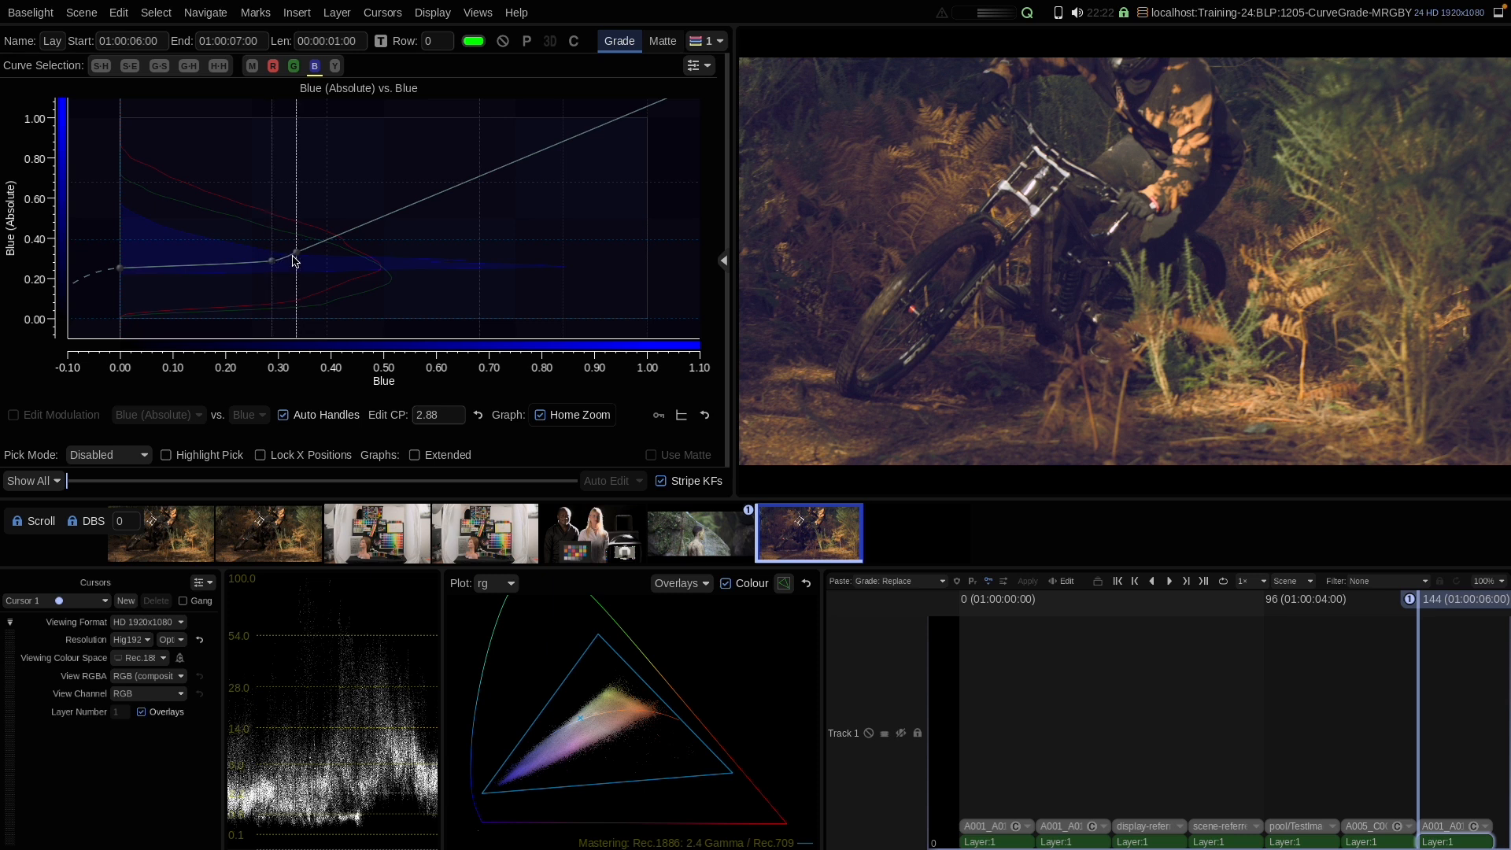
# Step: Undo the last four edits to the blue curve
pyautogui.moveTo(122, 272); pyautogui.dragTo(122, 285)
pyautogui.hotkey('ctrl', 'z')
pyautogui.hotkey('ctrl', 'z')
pyautogui.hotkey('ctrl', 'z')
pyautogui.hotkey('ctrl', 'z')
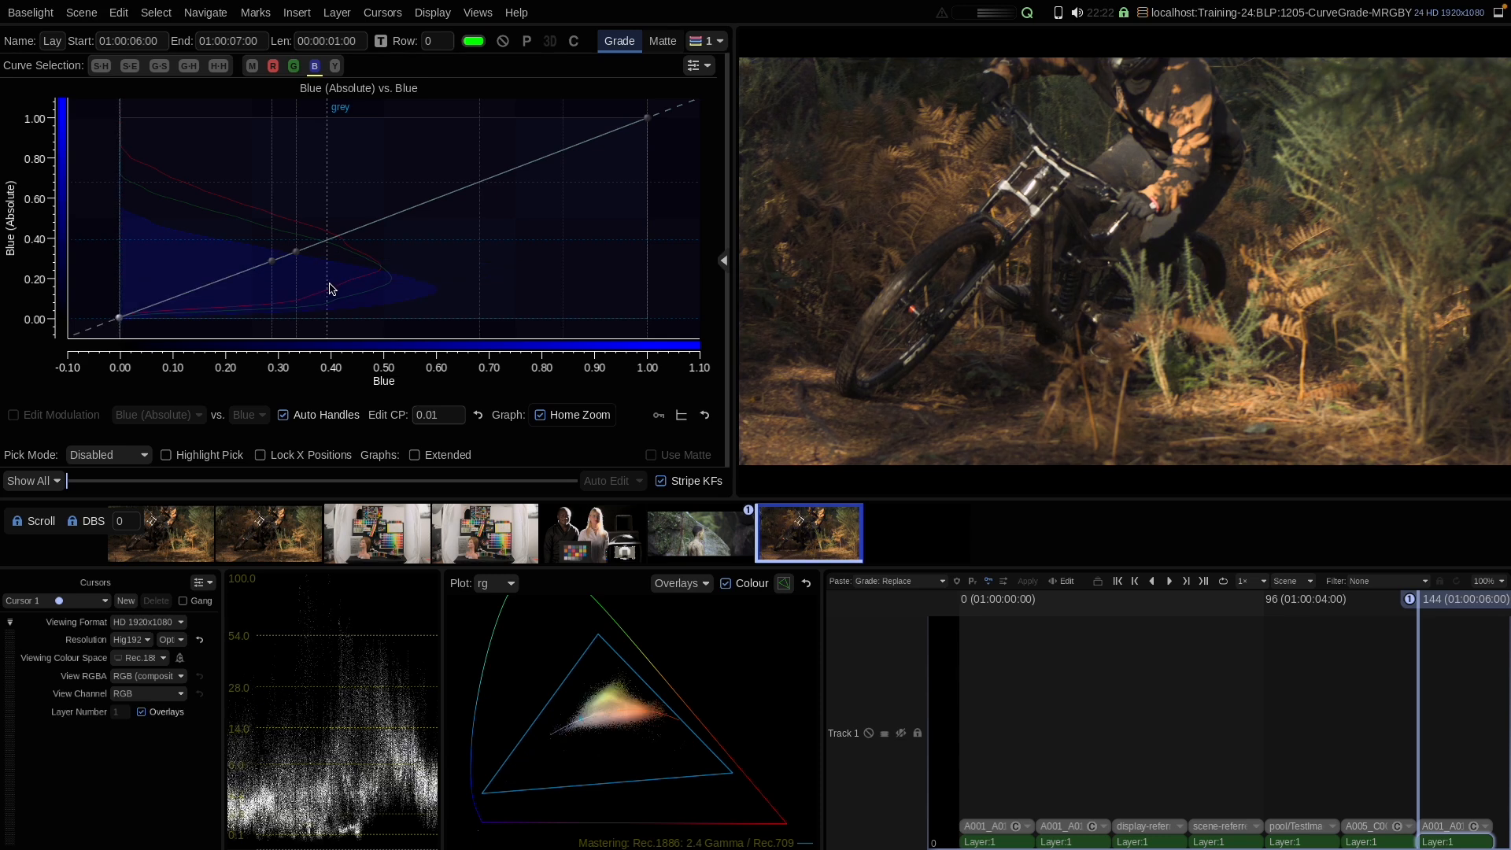
pyautogui.hotkey('ctrl', 'z')
# Step: Turn off Auto Handles and raise the blue curve's black point to about 0.19, adjusting its handle
pyautogui.click(301, 417)
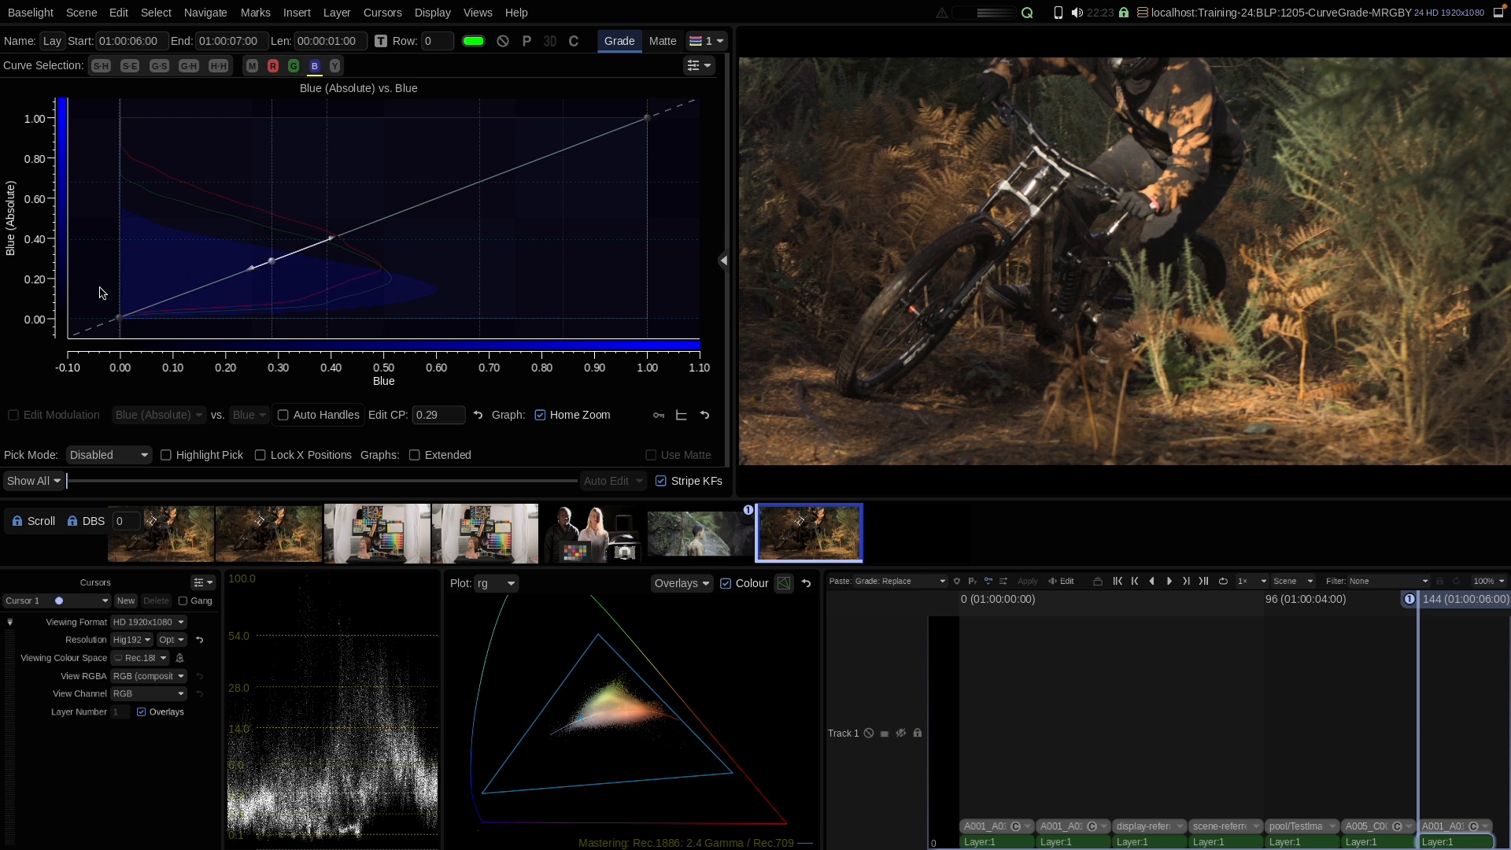
pyautogui.click(119, 317)
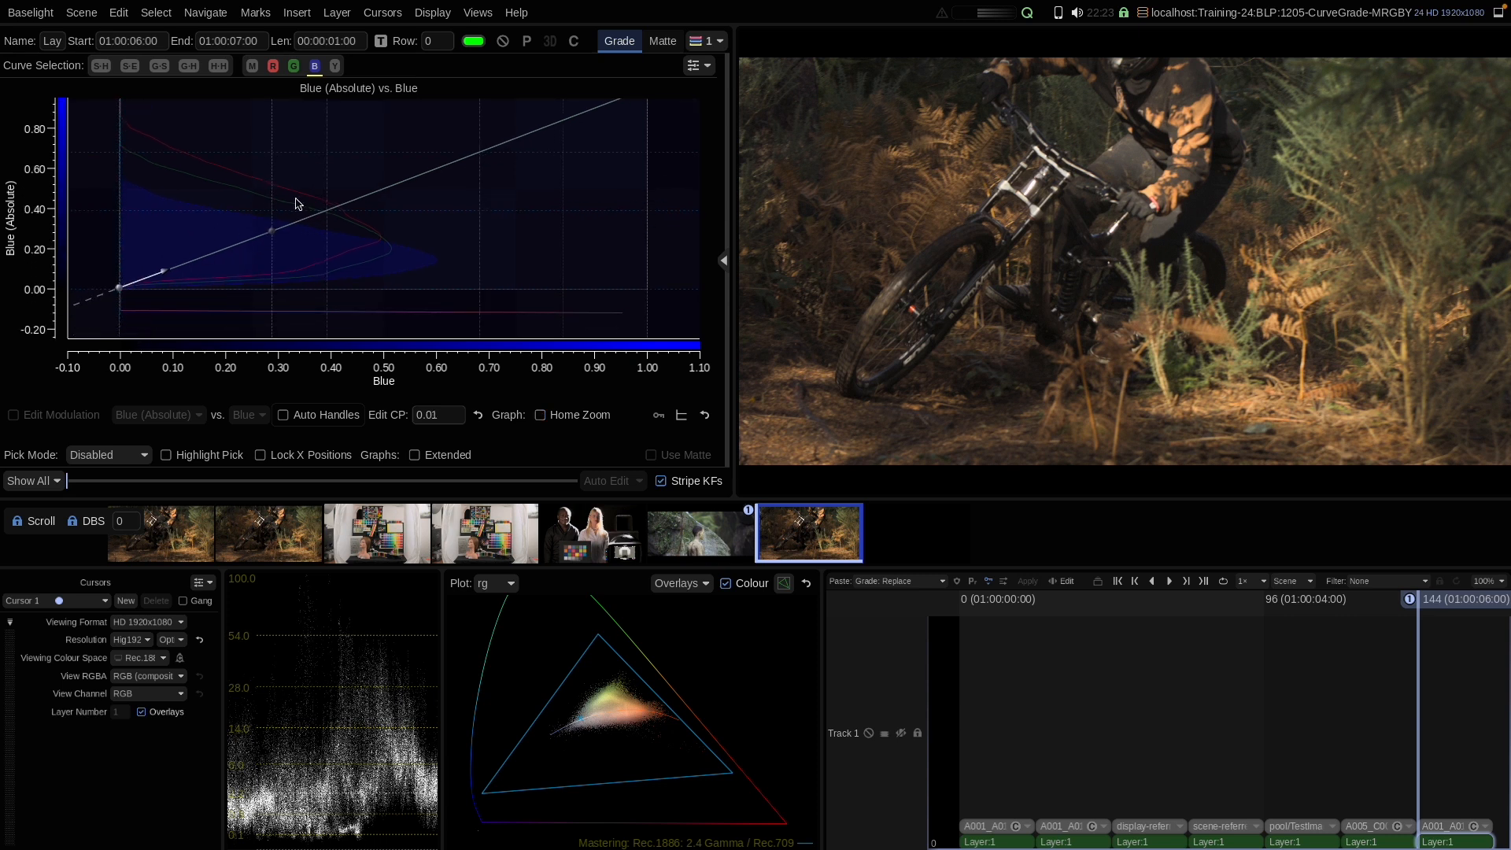
pyautogui.click(272, 231)
pyautogui.click(119, 290)
pyautogui.moveTo(119, 289); pyautogui.dragTo(119, 247)
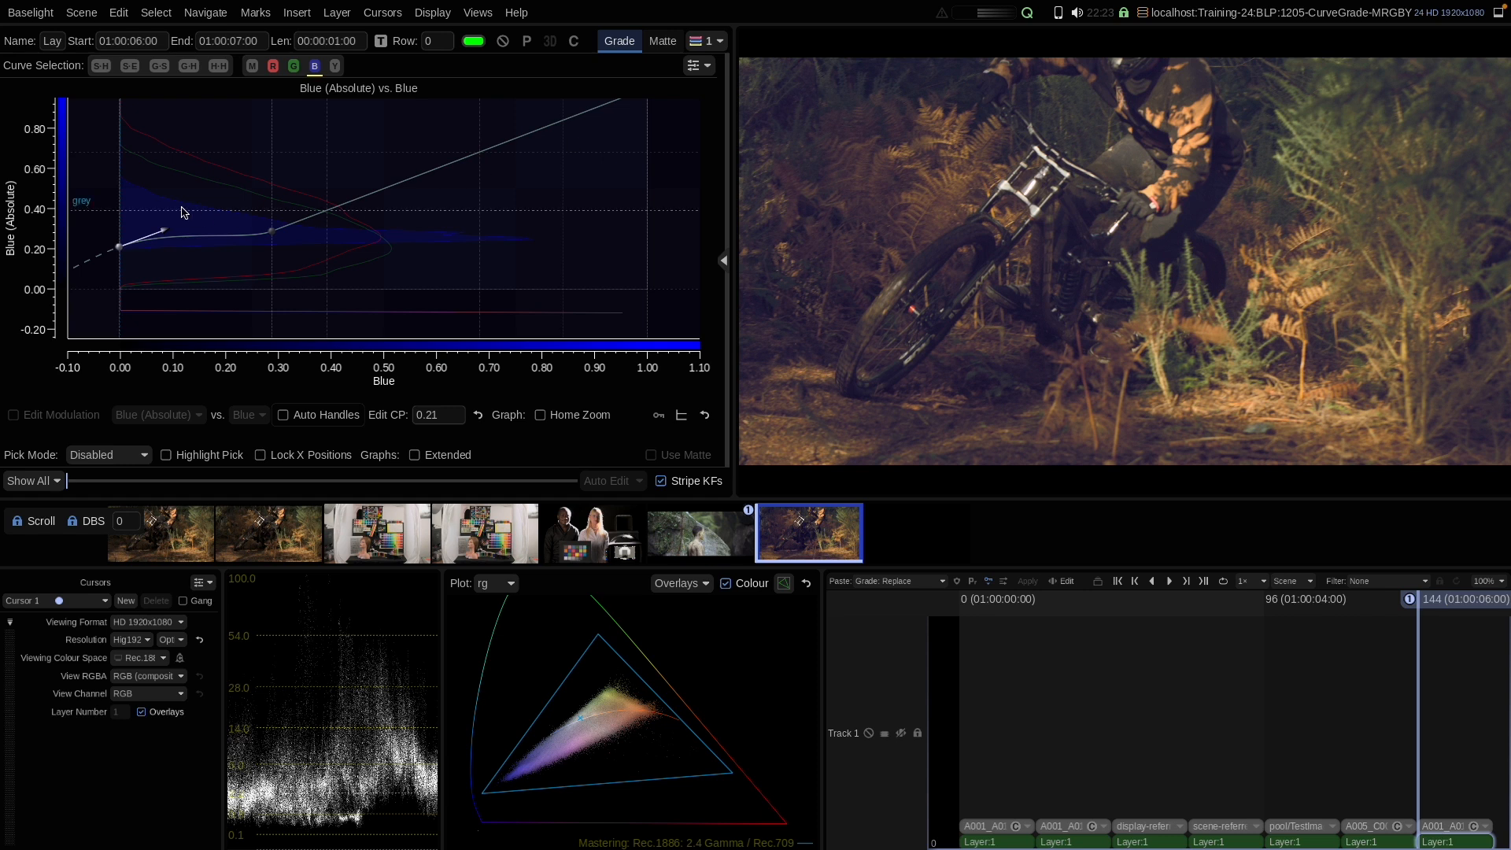
pyautogui.moveTo(165, 233); pyautogui.dragTo(174, 247)
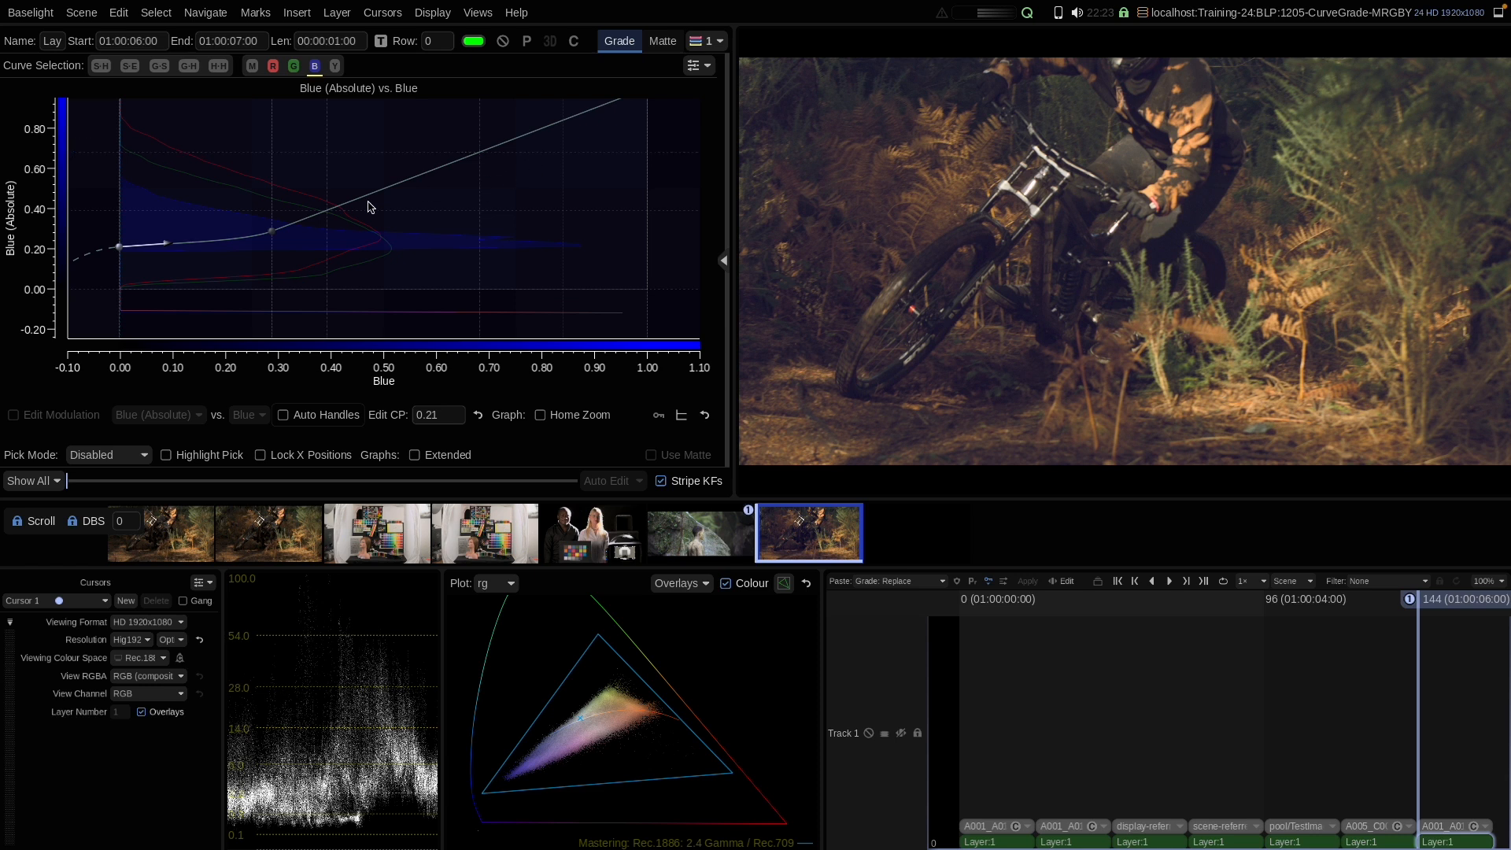
pyautogui.moveTo(120, 247); pyautogui.dragTo(122, 250)
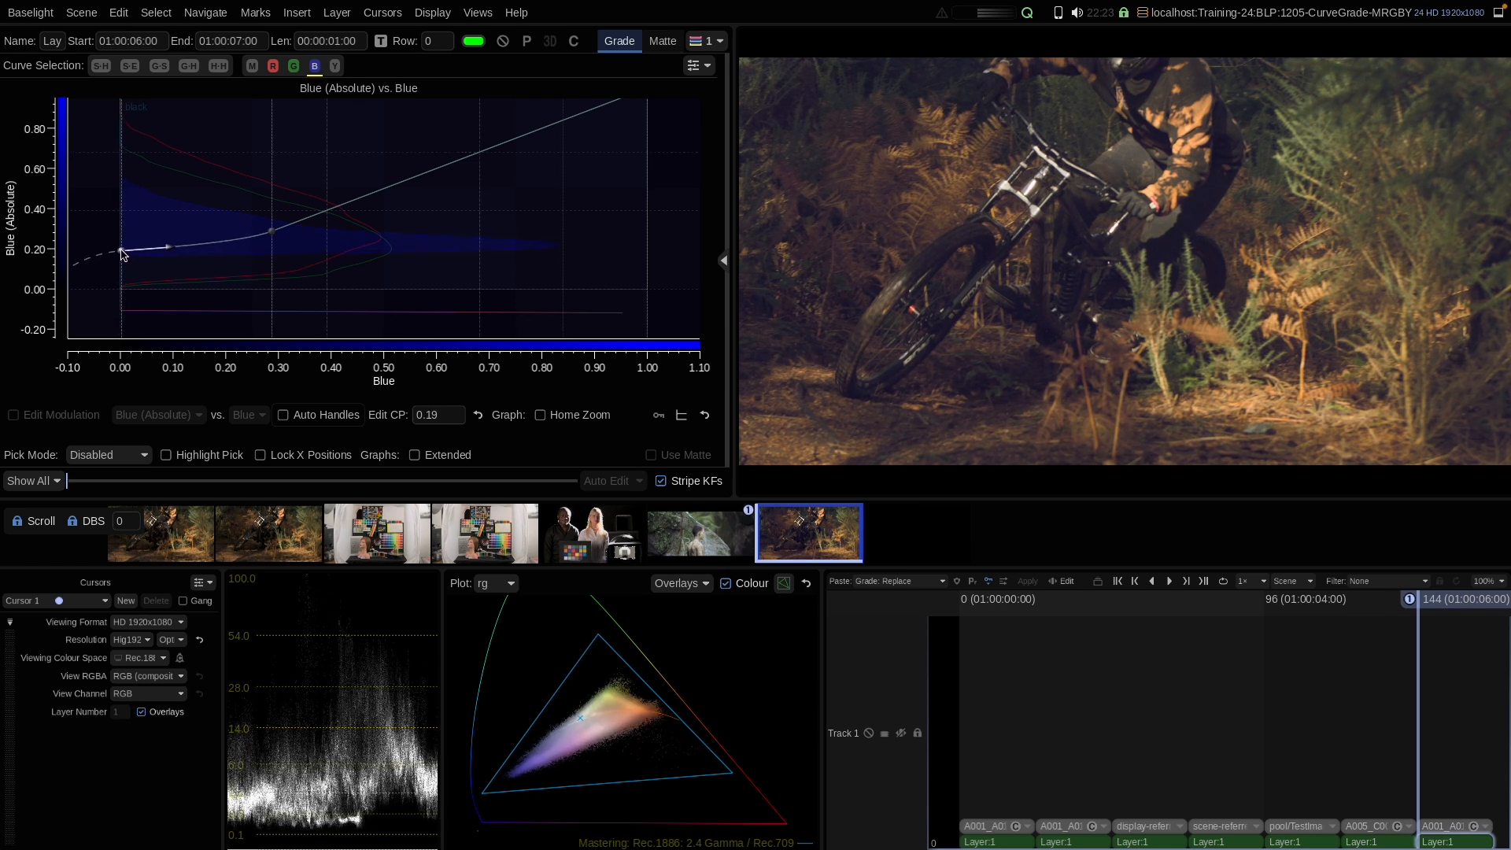
# Step: Adjust the tangent handles of the blue control point near 0.29
pyautogui.click(268, 233)
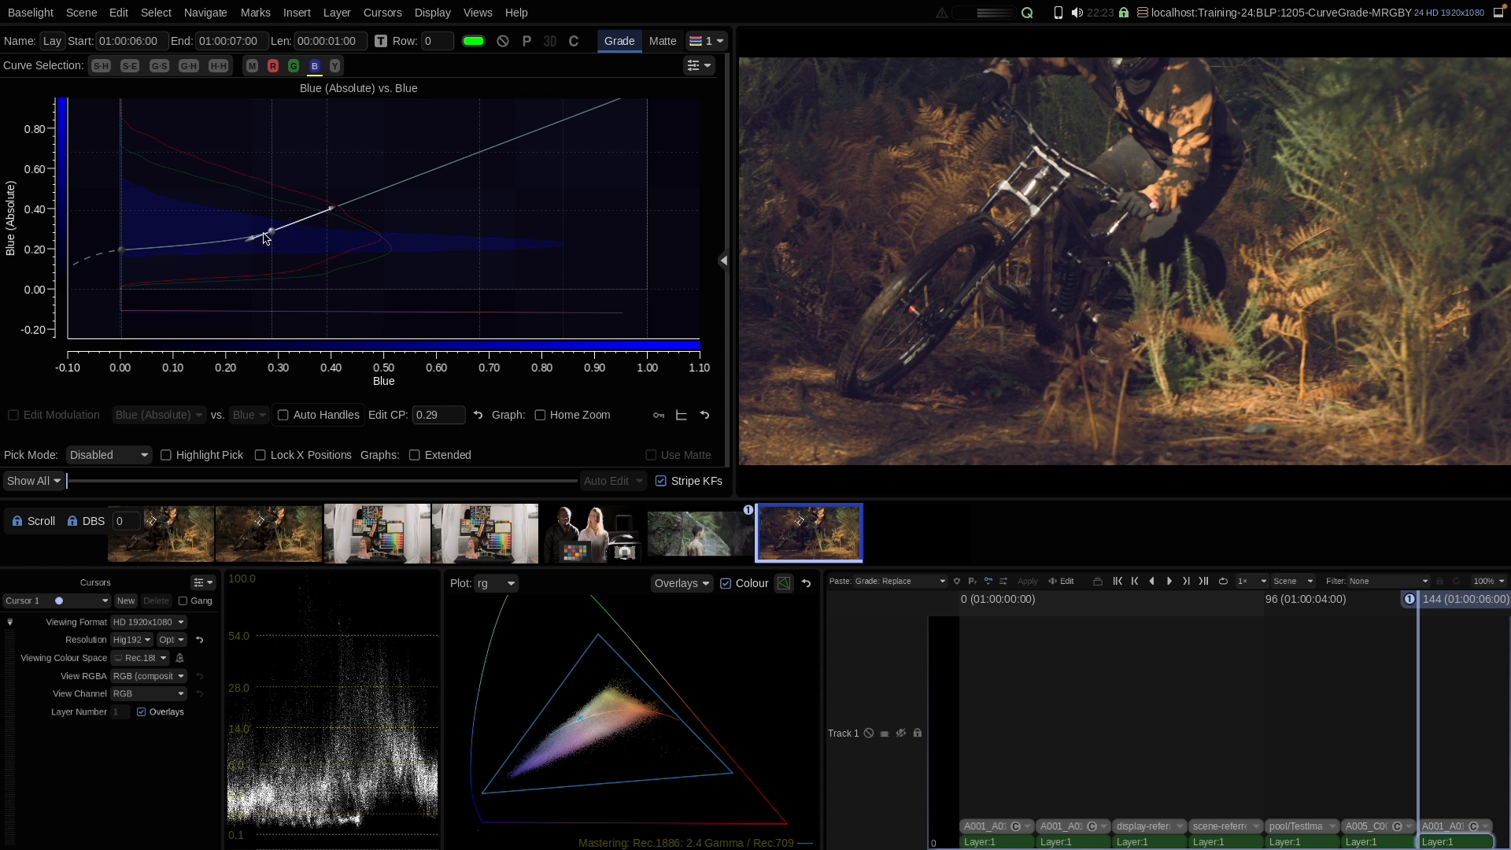
pyautogui.moveTo(252, 244); pyautogui.dragTo(249, 239)
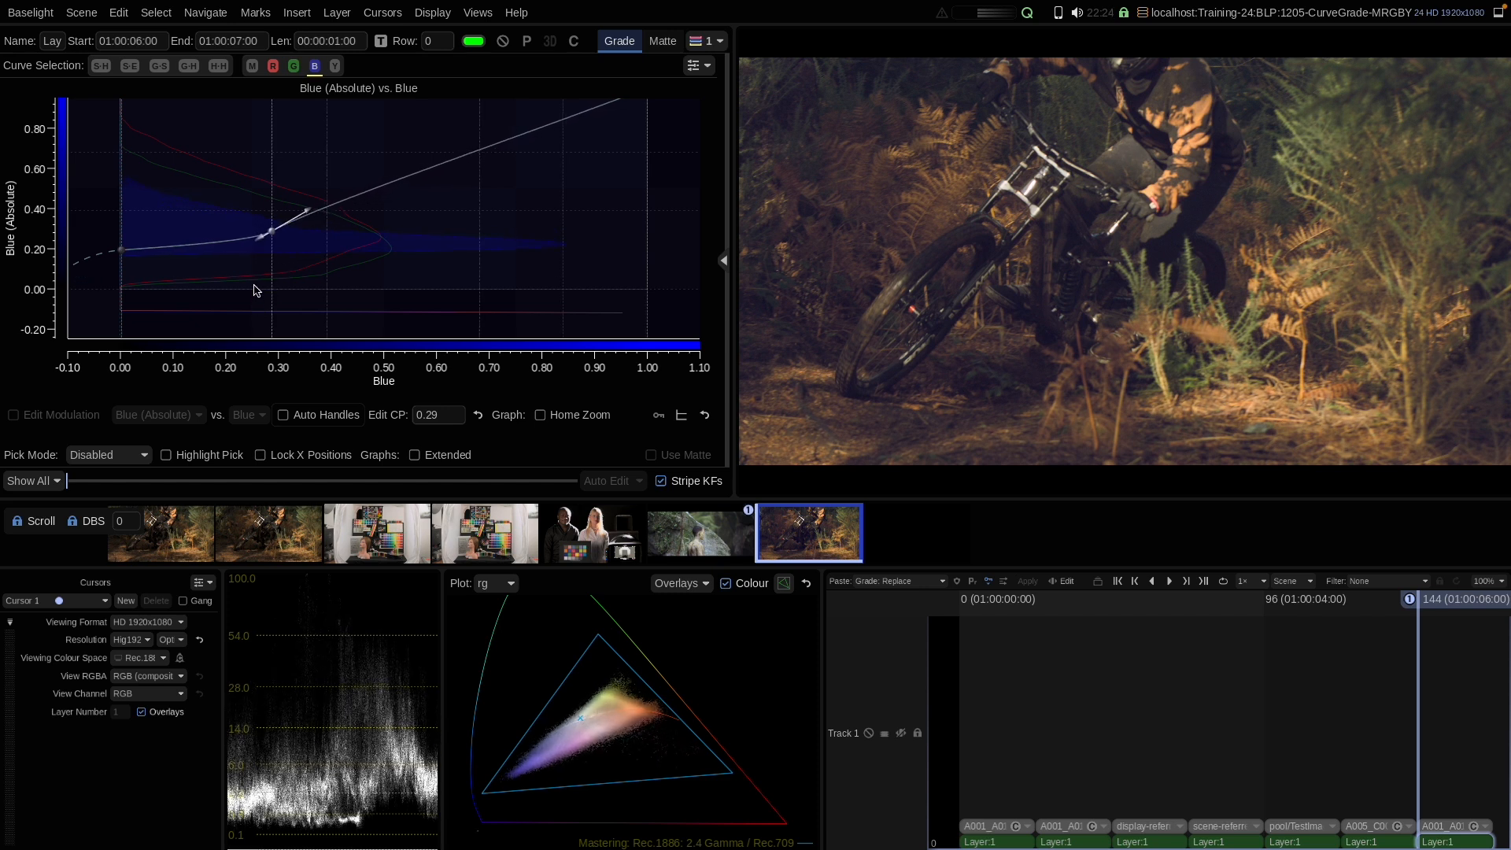
pyautogui.scroll(-5, 253, 289)
pyautogui.scroll(5, 253, 290)
pyautogui.scroll(-5, 252, 289)
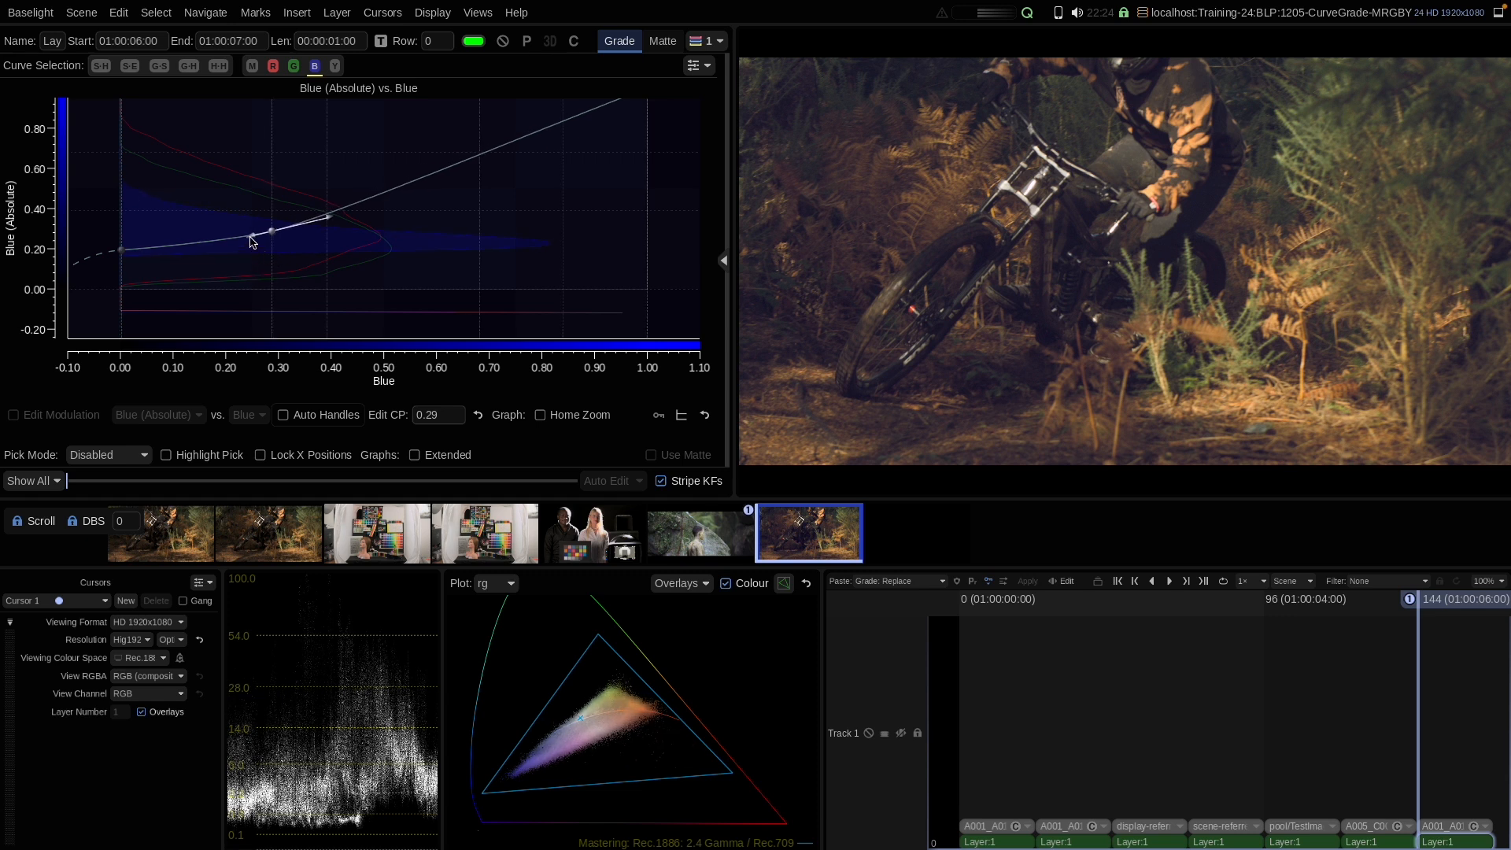
pyautogui.scroll(2, 252, 240)
pyautogui.moveTo(255, 250)
pyautogui.mouseDown()
pyautogui.moveTo(249, 226)
pyautogui.moveTo(253, 257)
pyautogui.moveTo(250, 243)
pyautogui.mouseUp()
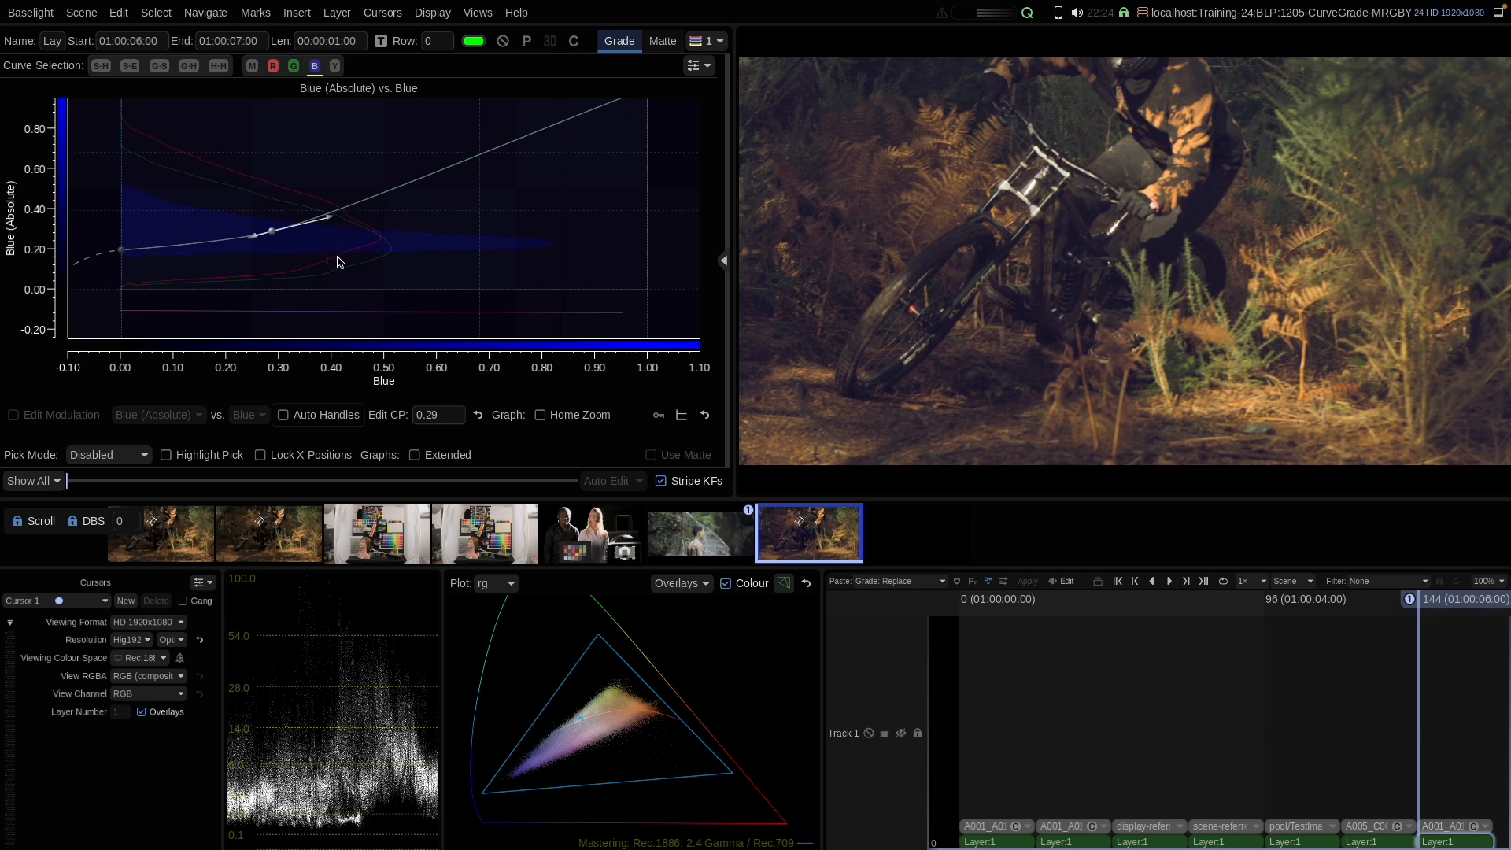
# Step: Reset the blue curve and switch the curve selection to the Y curve
pyautogui.rightClick(394, 214)
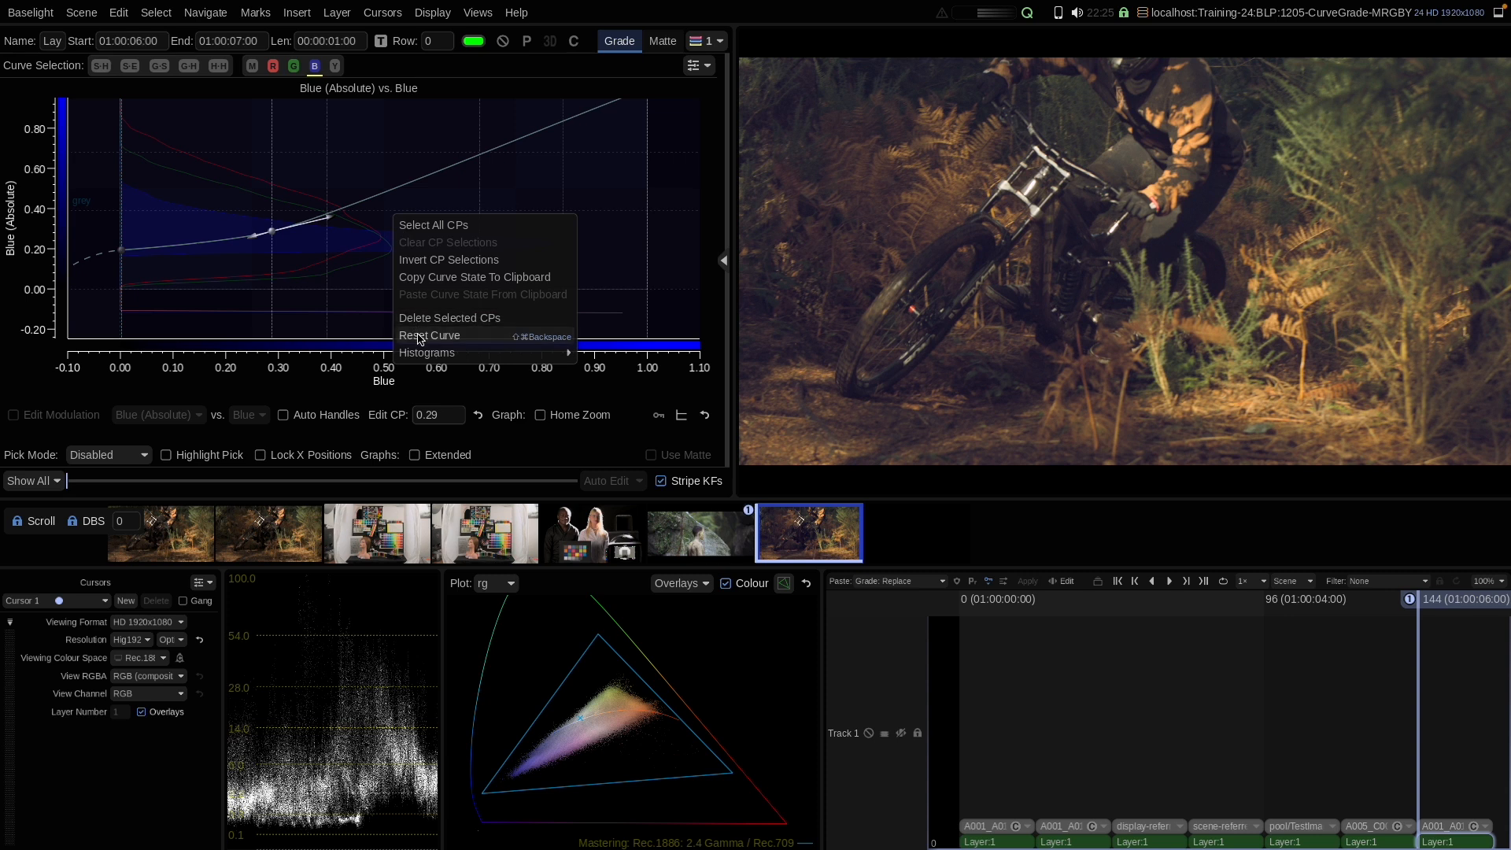
pyautogui.click(421, 339)
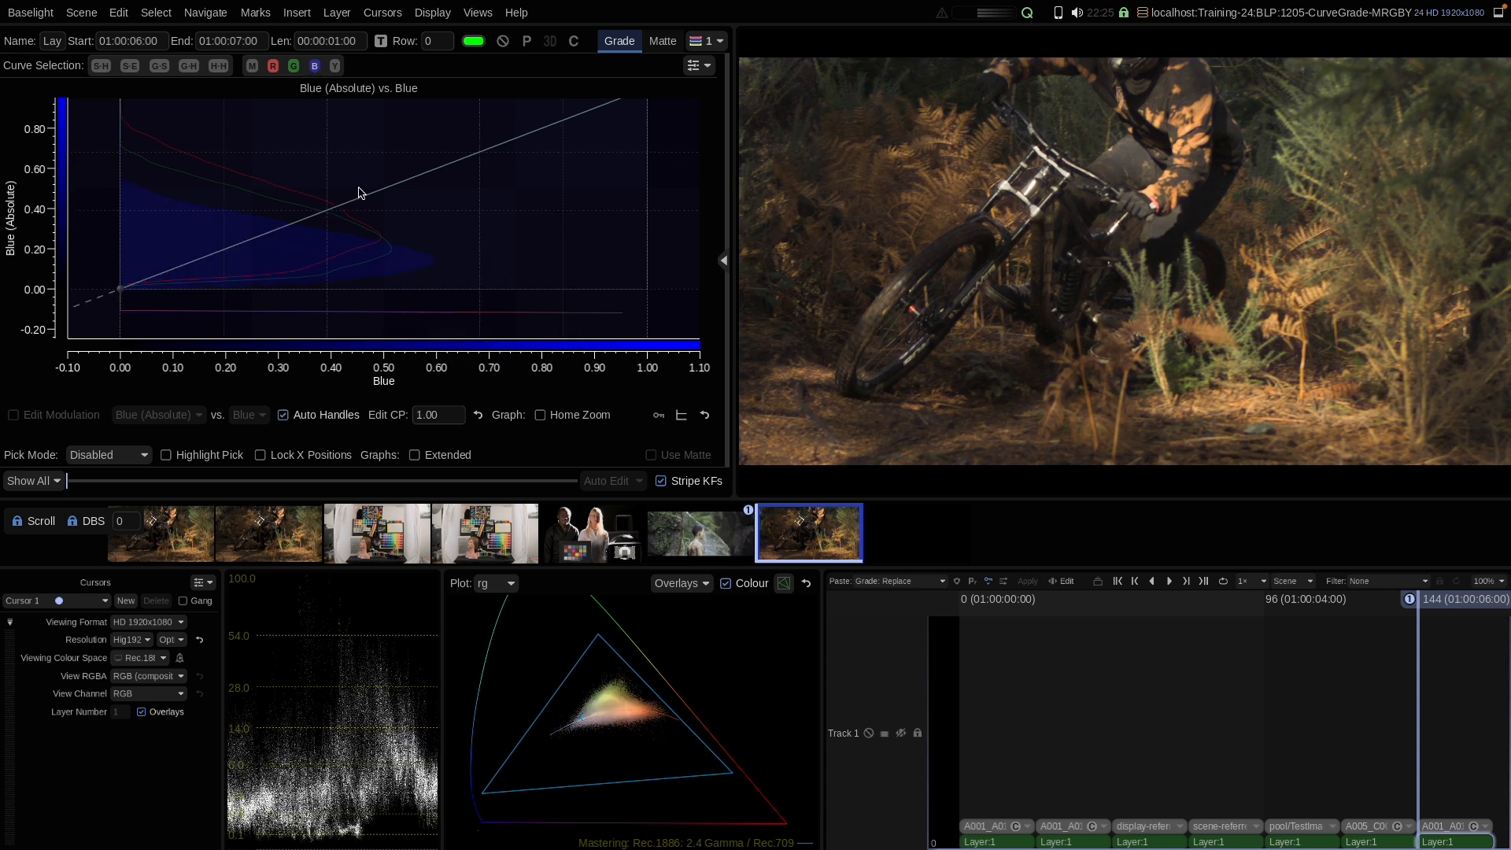
pyautogui.click(335, 68)
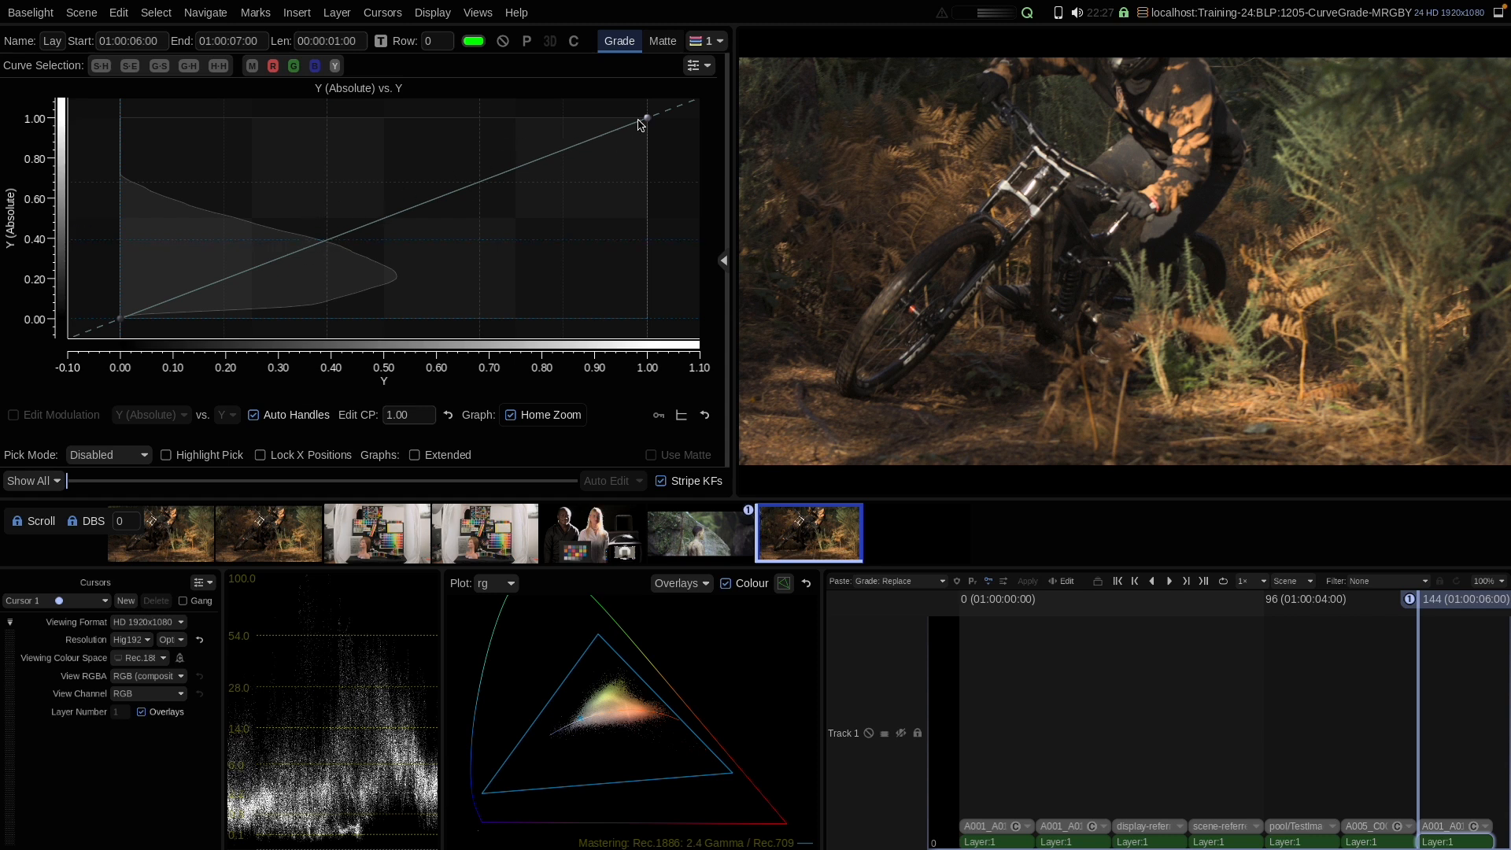
# Step: Try adding a Y curve control point near 0.39 and moving the white point, resetting the Y curve each time
pyautogui.click(326, 240)
pyautogui.moveTo(327, 244)
pyautogui.mouseDown()
pyautogui.moveTo(317, 225)
pyautogui.moveTo(326, 260)
pyautogui.moveTo(317, 222)
pyautogui.moveTo(331, 267)
pyautogui.moveTo(320, 226)
pyautogui.moveTo(327, 254)
pyautogui.mouseUp()
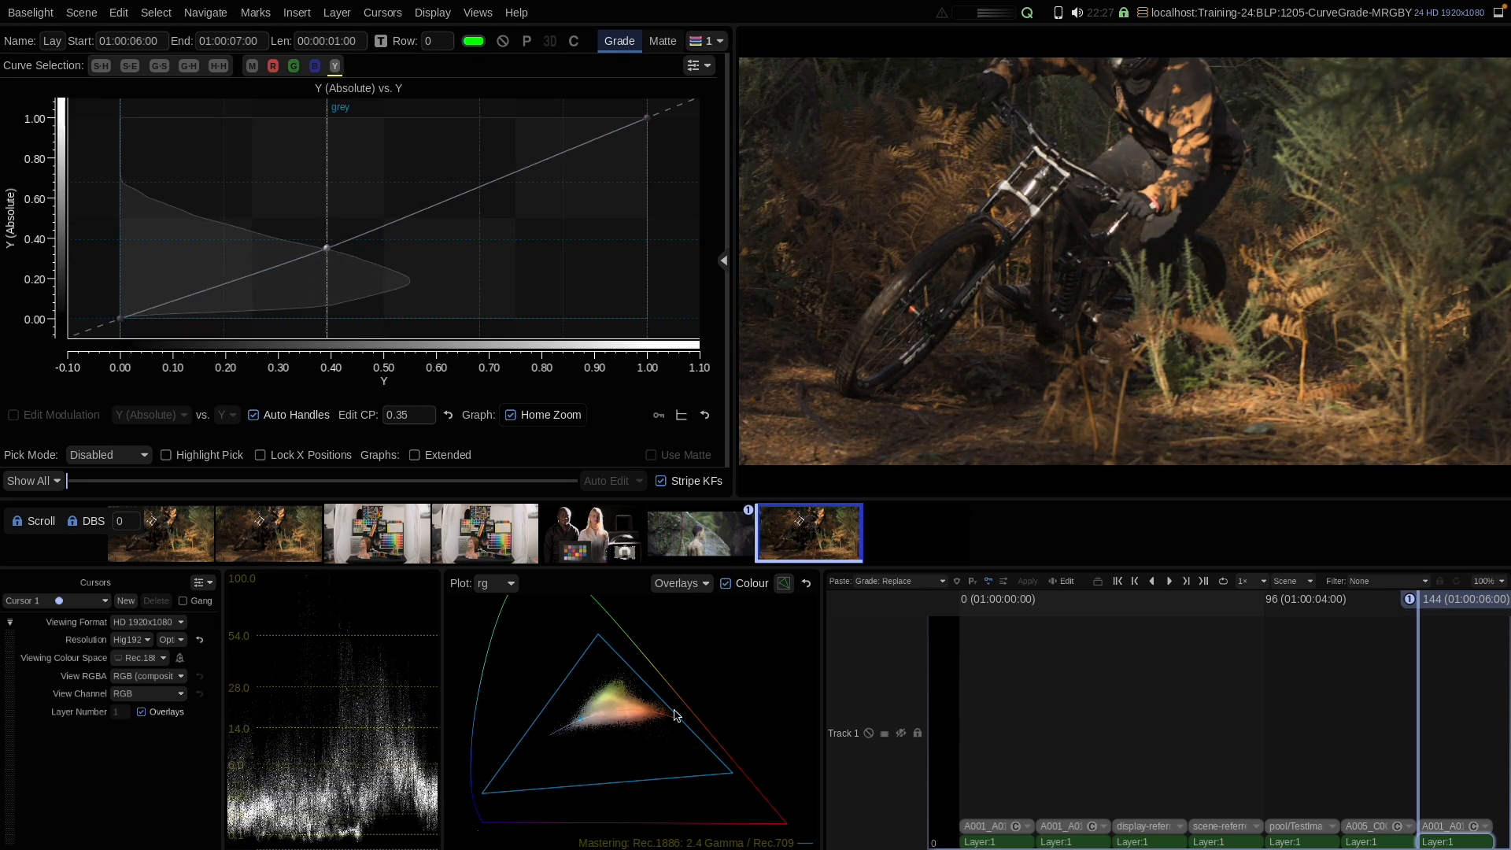
pyautogui.rightClick(349, 216)
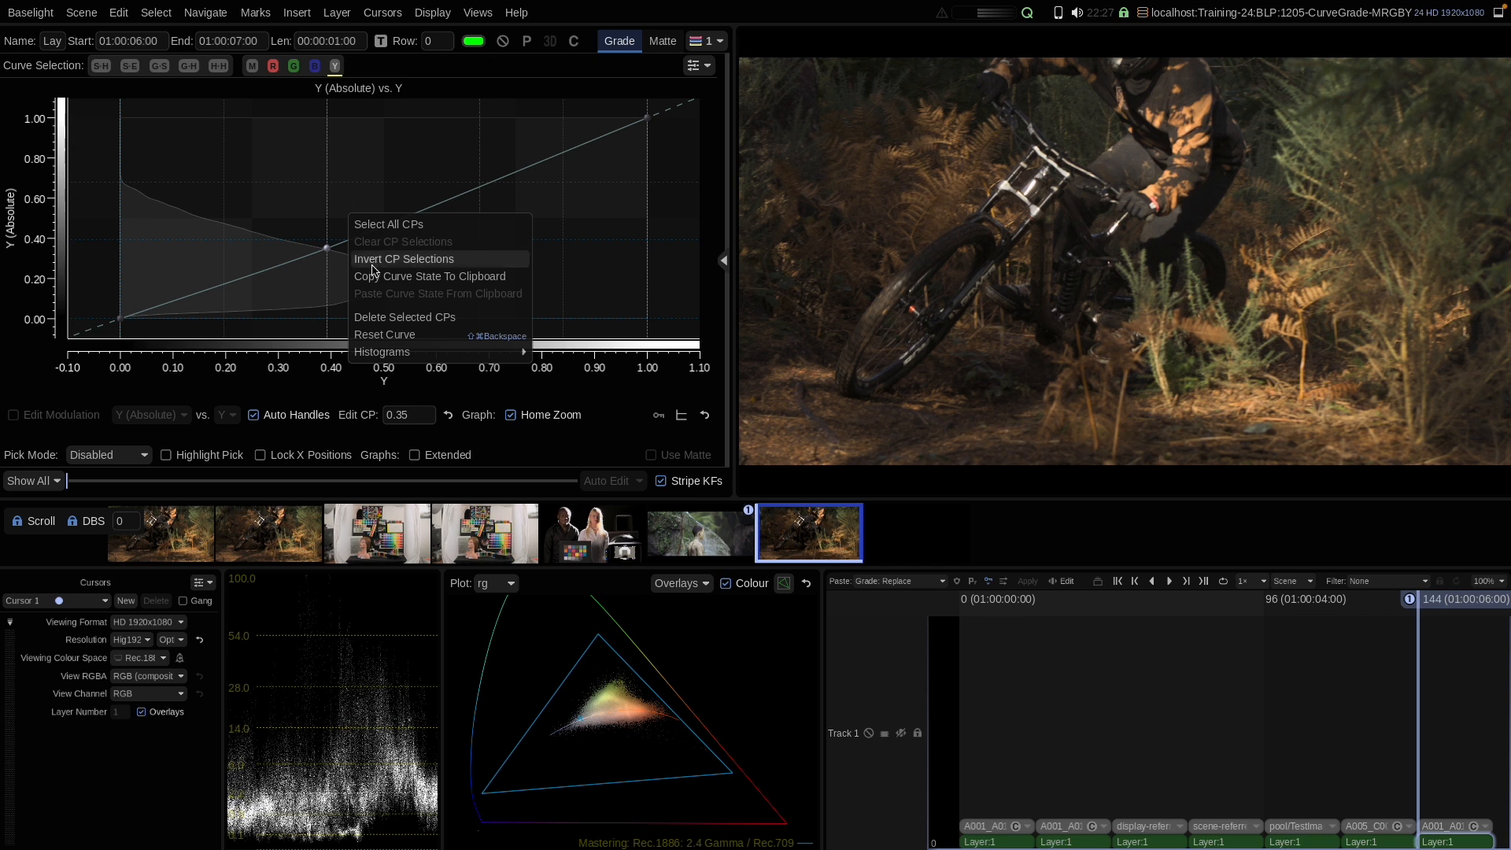
pyautogui.click(385, 335)
pyautogui.moveTo(642, 124)
pyautogui.mouseDown()
pyautogui.moveTo(649, 258)
pyautogui.moveTo(647, 128)
pyautogui.mouseUp()
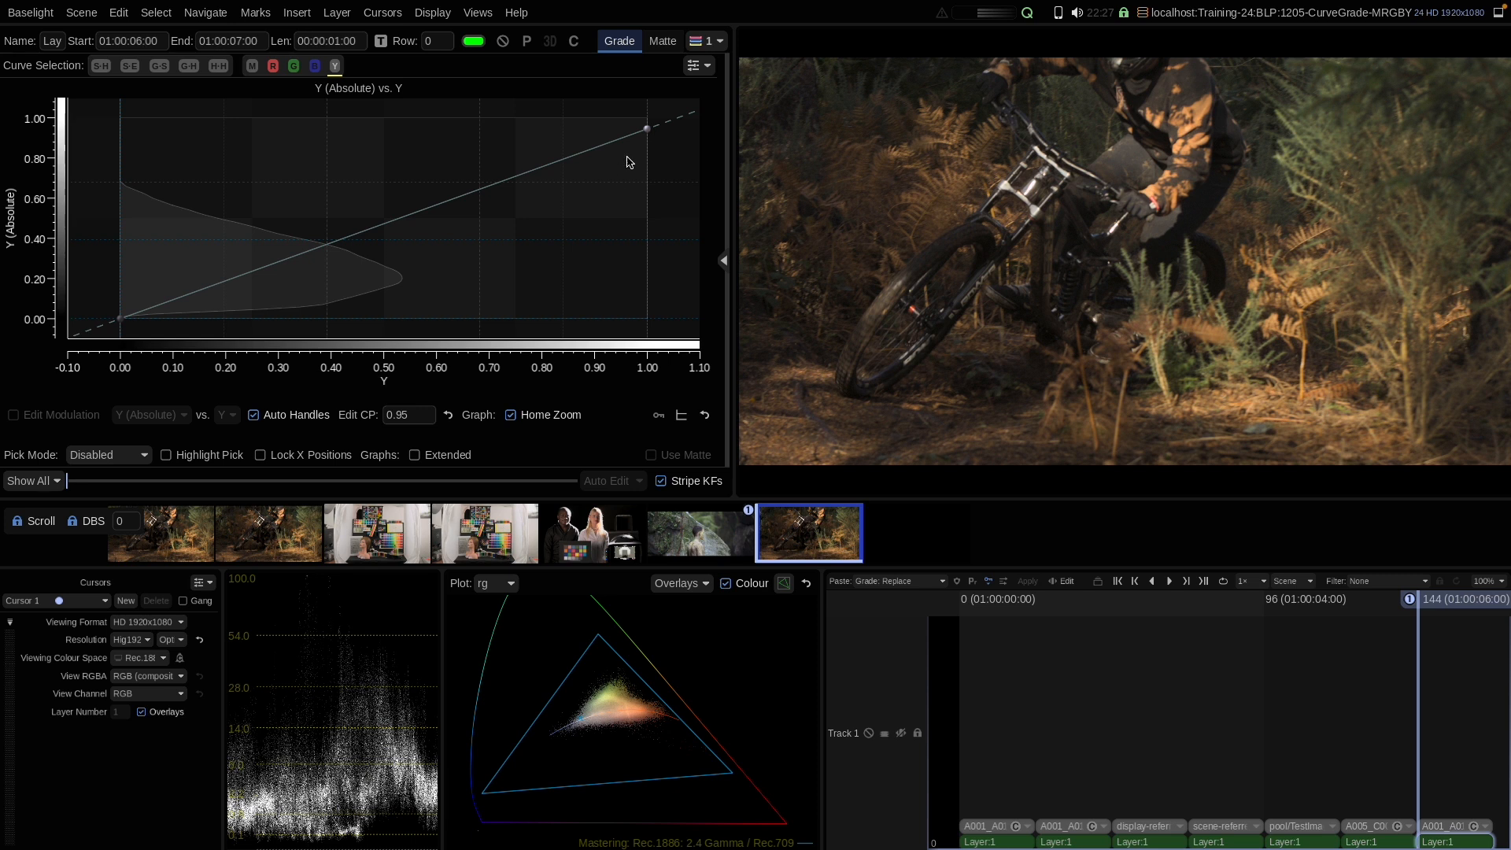
pyautogui.rightClick(532, 226)
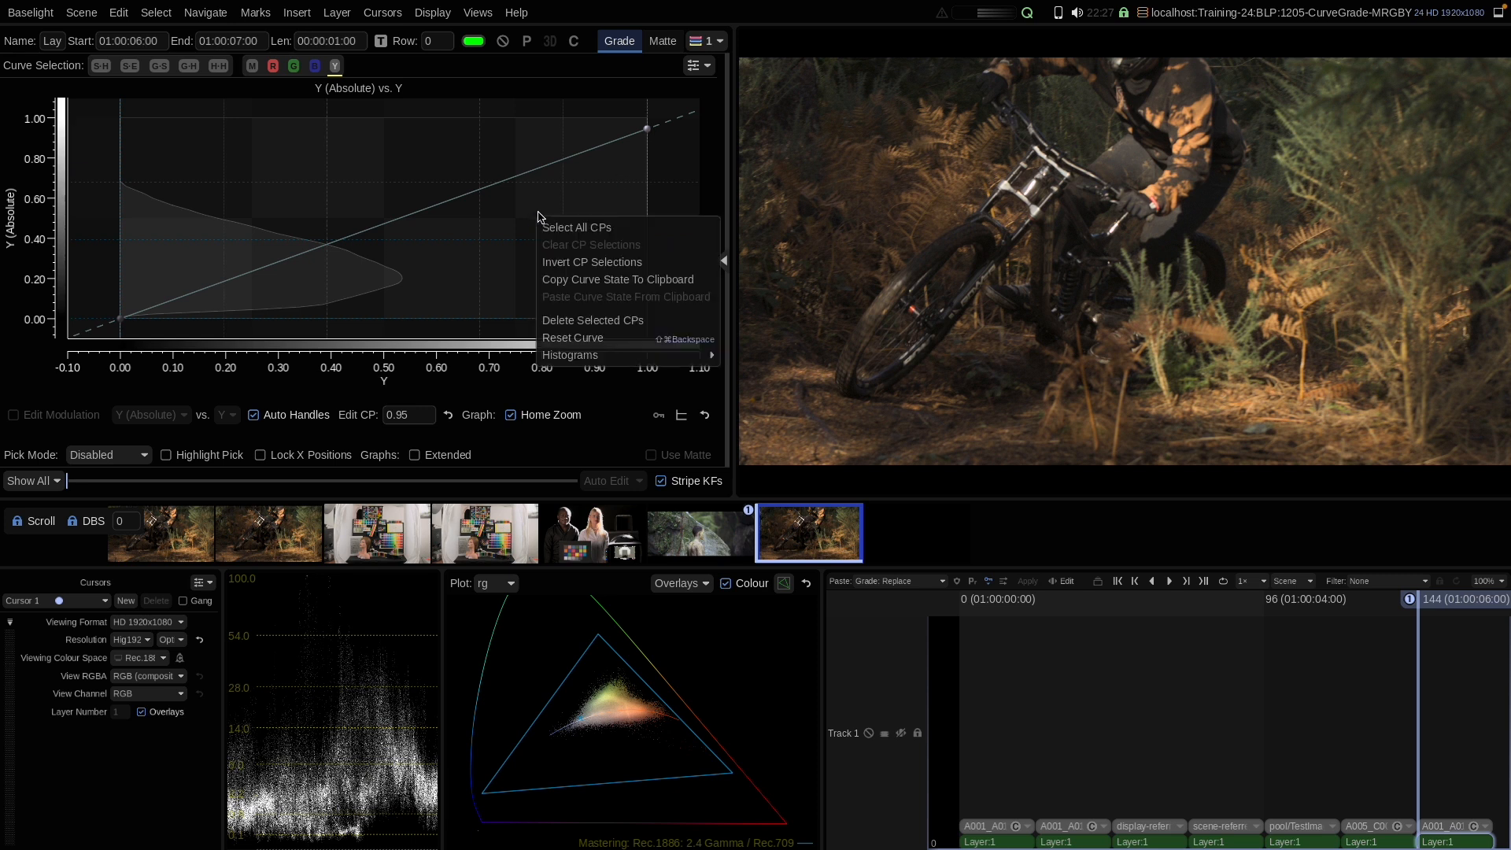
pyautogui.click(550, 341)
# Step: Open the layer's Video Grade Y'CbCr controls for comparison, then return to the Curve Grade graph
pyautogui.click(724, 262)
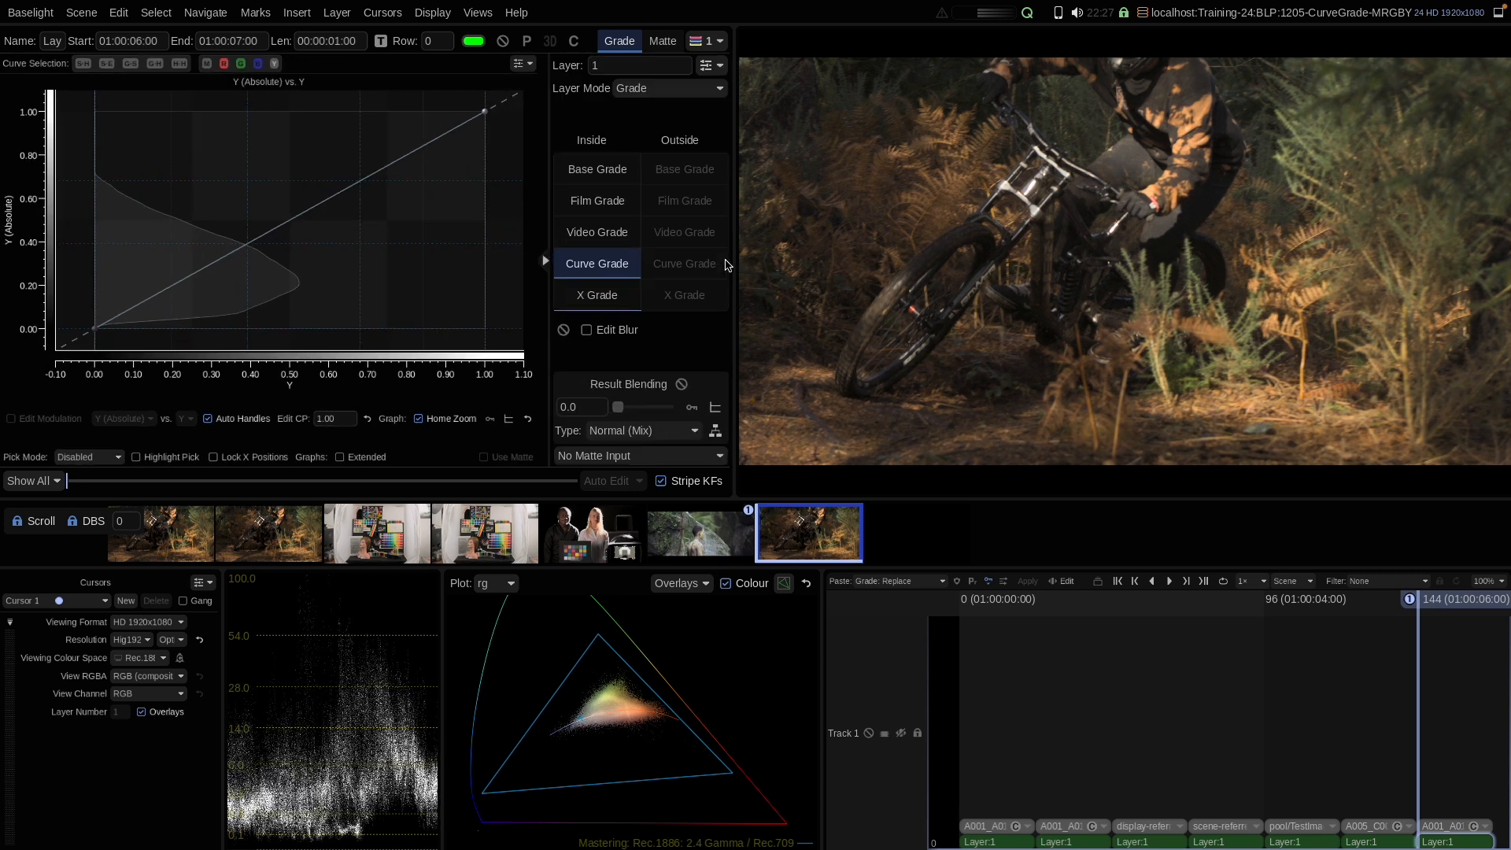
pyautogui.click(592, 234)
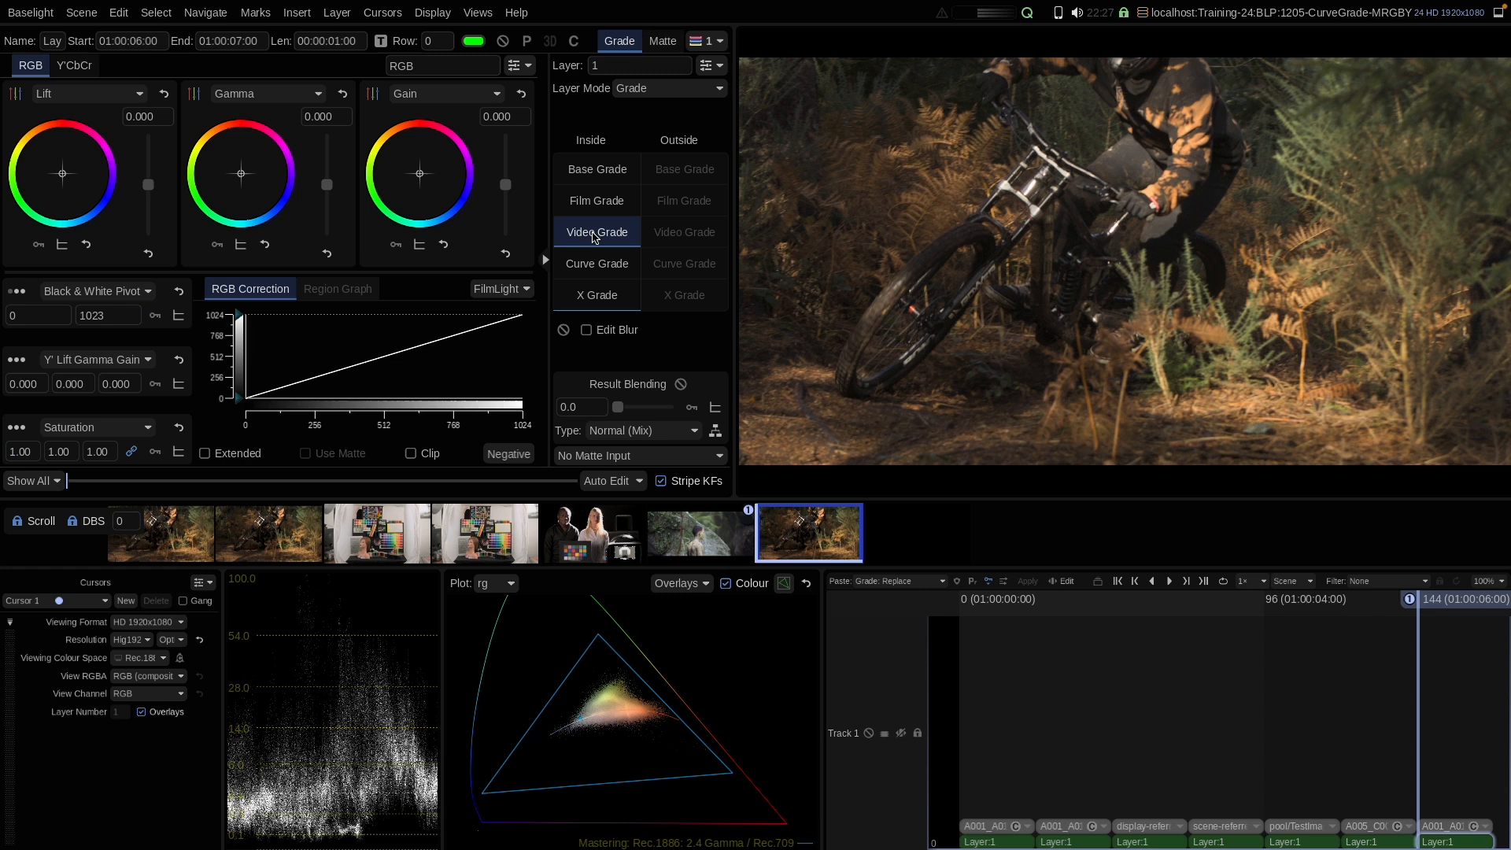
pyautogui.click(73, 66)
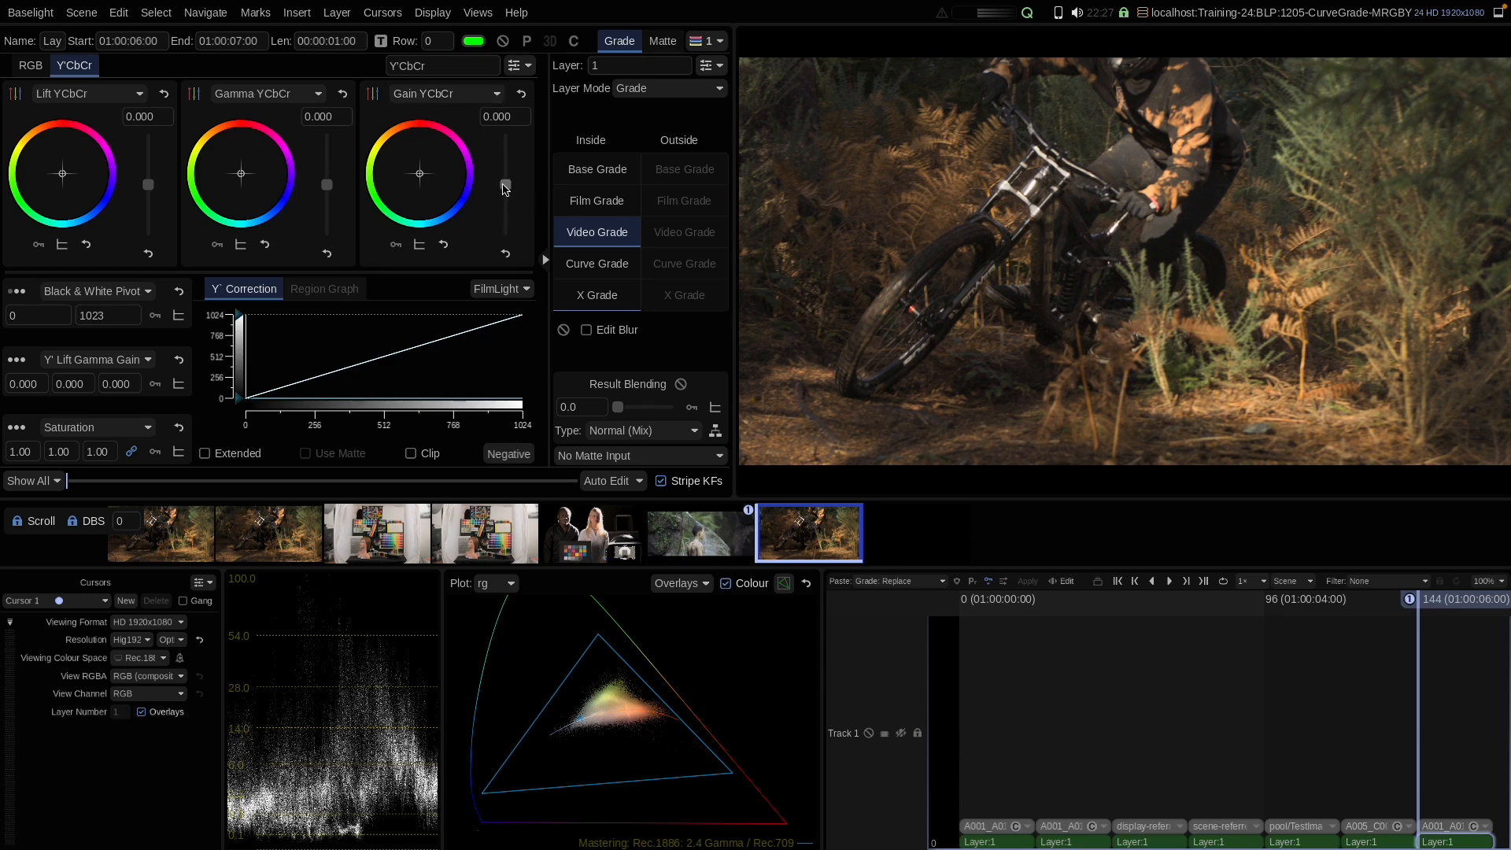
pyautogui.moveTo(507, 184)
pyautogui.mouseDown()
pyautogui.moveTo(510, 196)
pyautogui.moveTo(507, 161)
pyautogui.moveTo(509, 197)
pyautogui.moveTo(504, 174)
pyautogui.mouseUp()
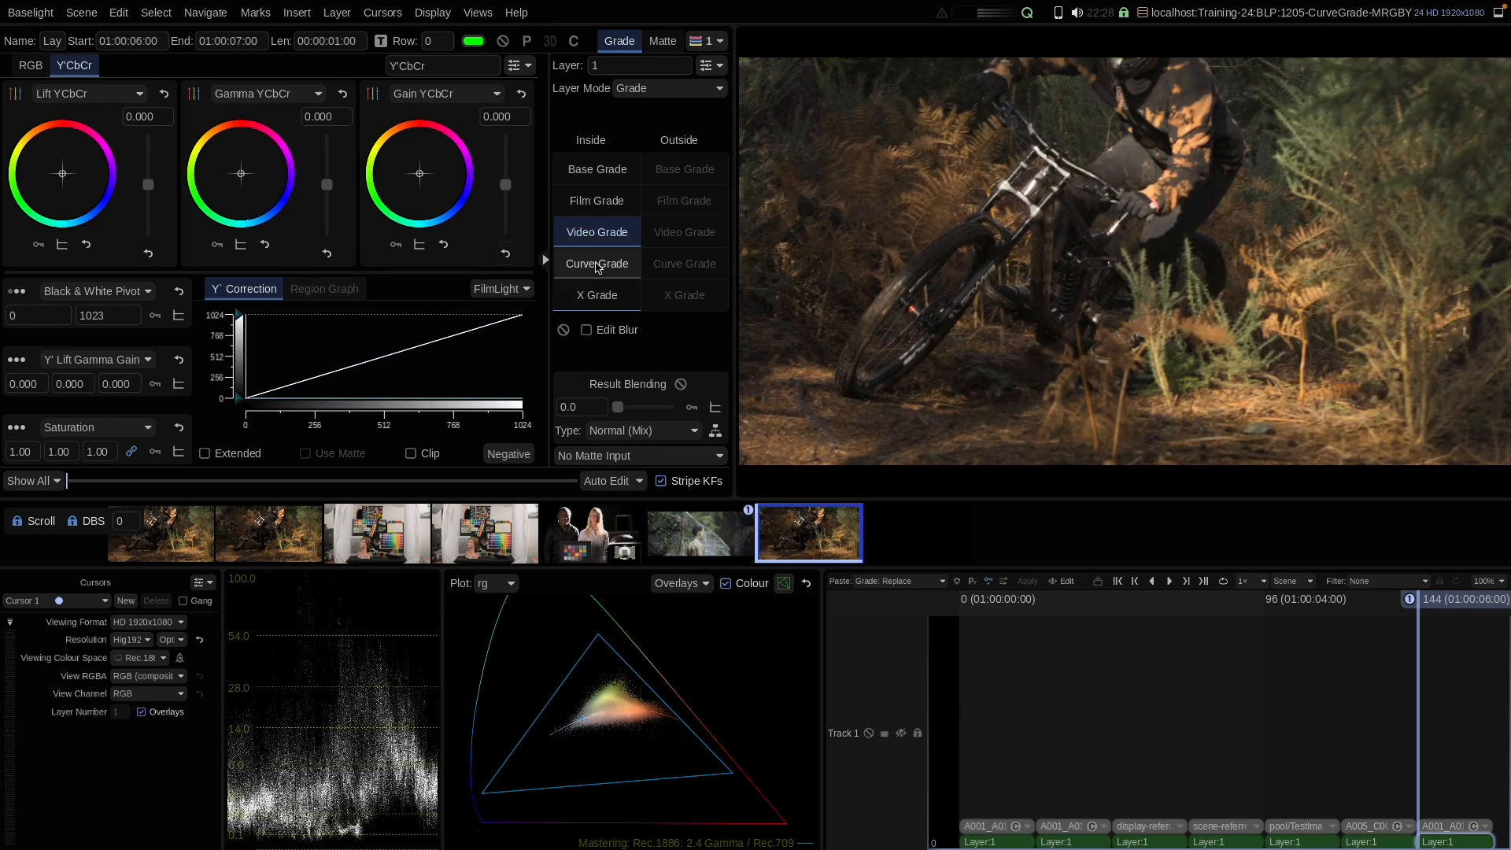
pyautogui.click(592, 266)
pyautogui.click(545, 260)
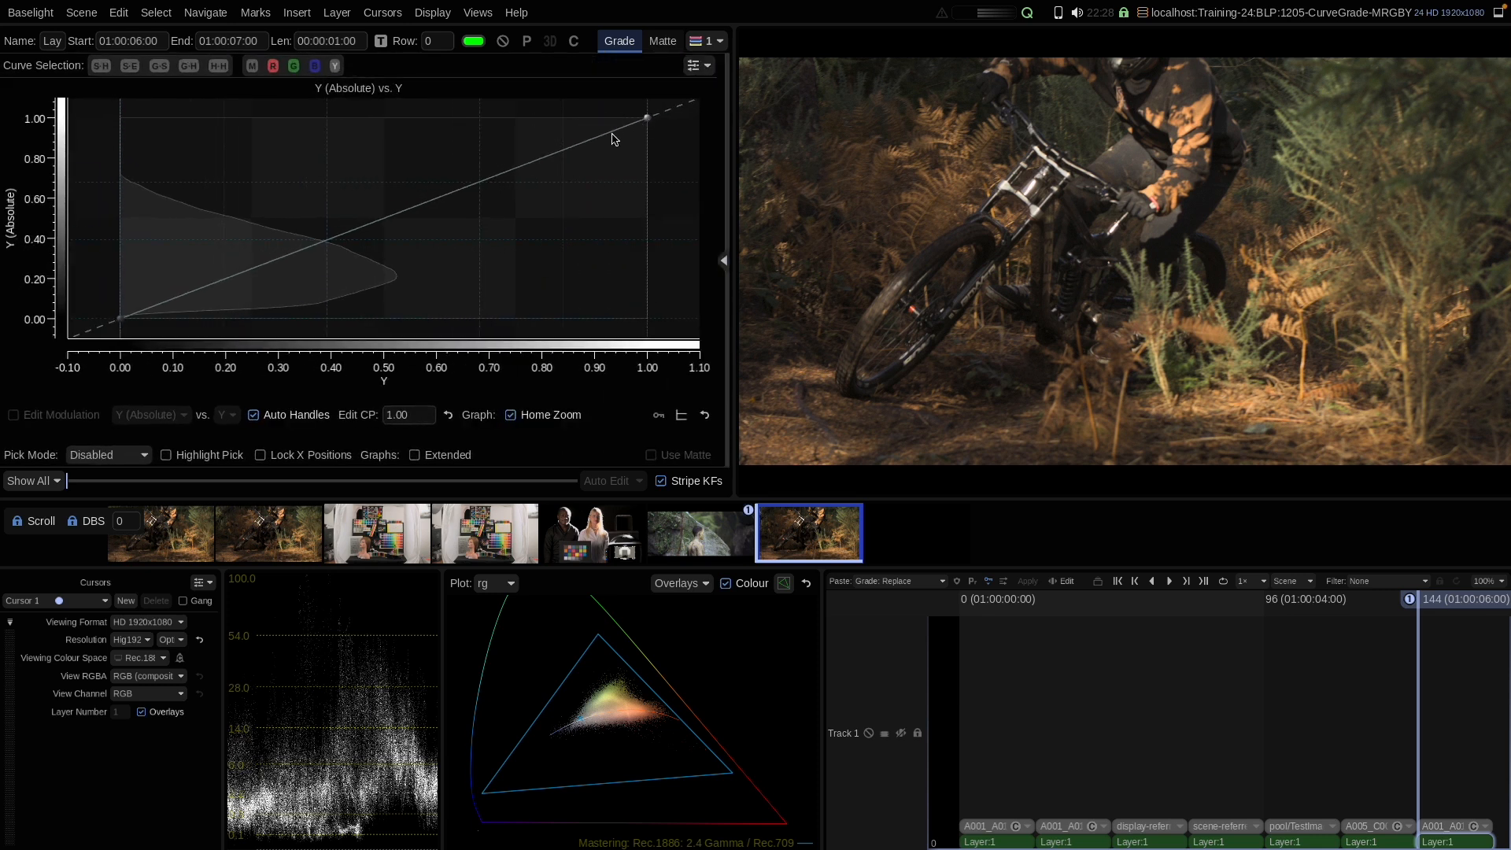
# Step: Shape an S-curve on the Y curve with control points near 0.25, 0.55 and 0.77, nudging the white point
pyautogui.click(251, 283)
pyautogui.moveTo(409, 218); pyautogui.dragTo(407, 195)
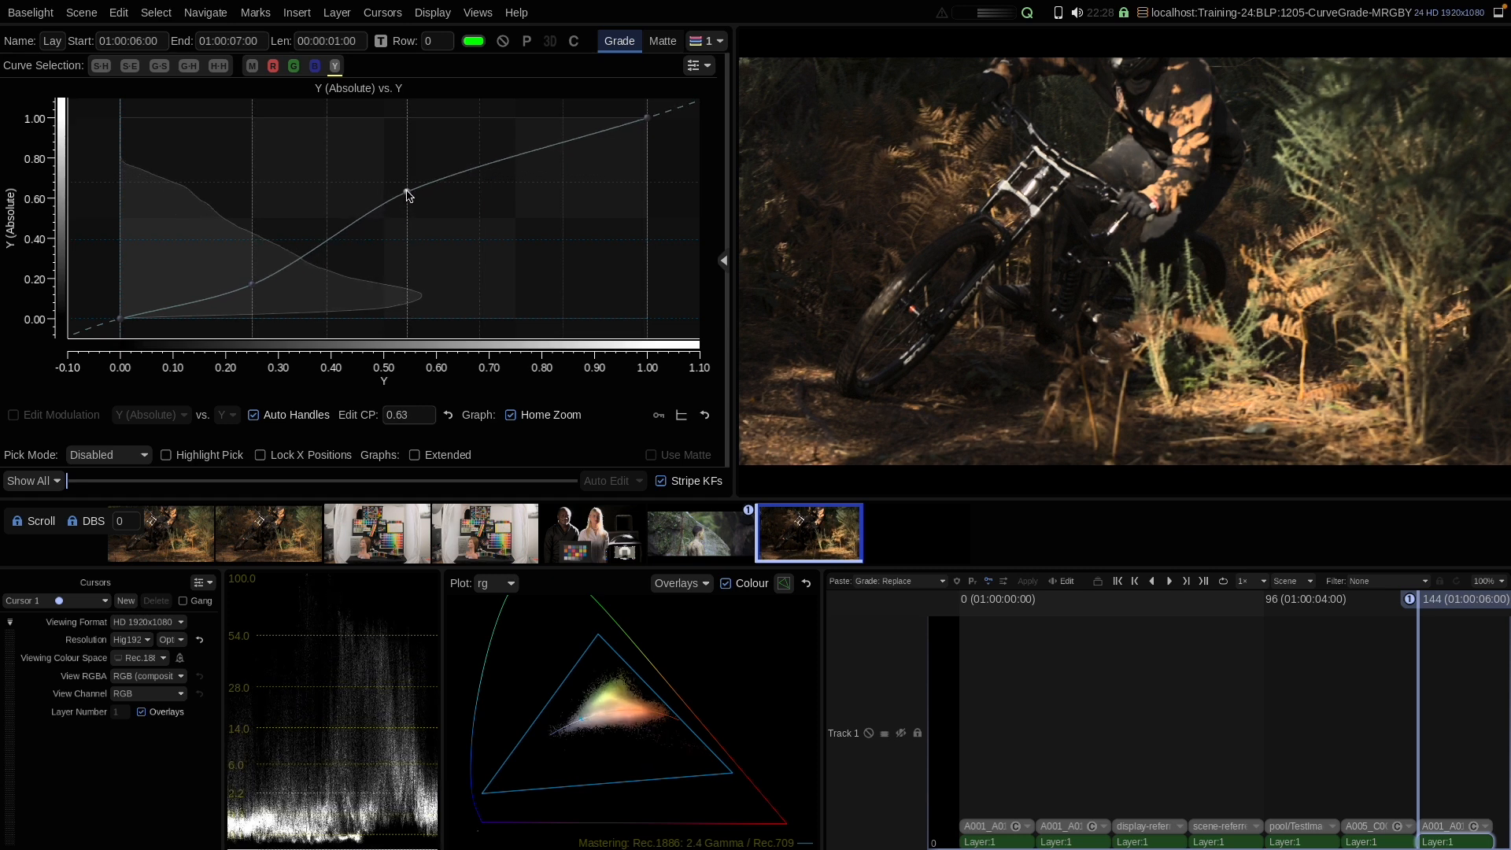
pyautogui.click(528, 154)
pyautogui.moveTo(525, 151)
pyautogui.mouseDown()
pyautogui.moveTo(529, 175)
pyautogui.moveTo(525, 140)
pyautogui.mouseUp()
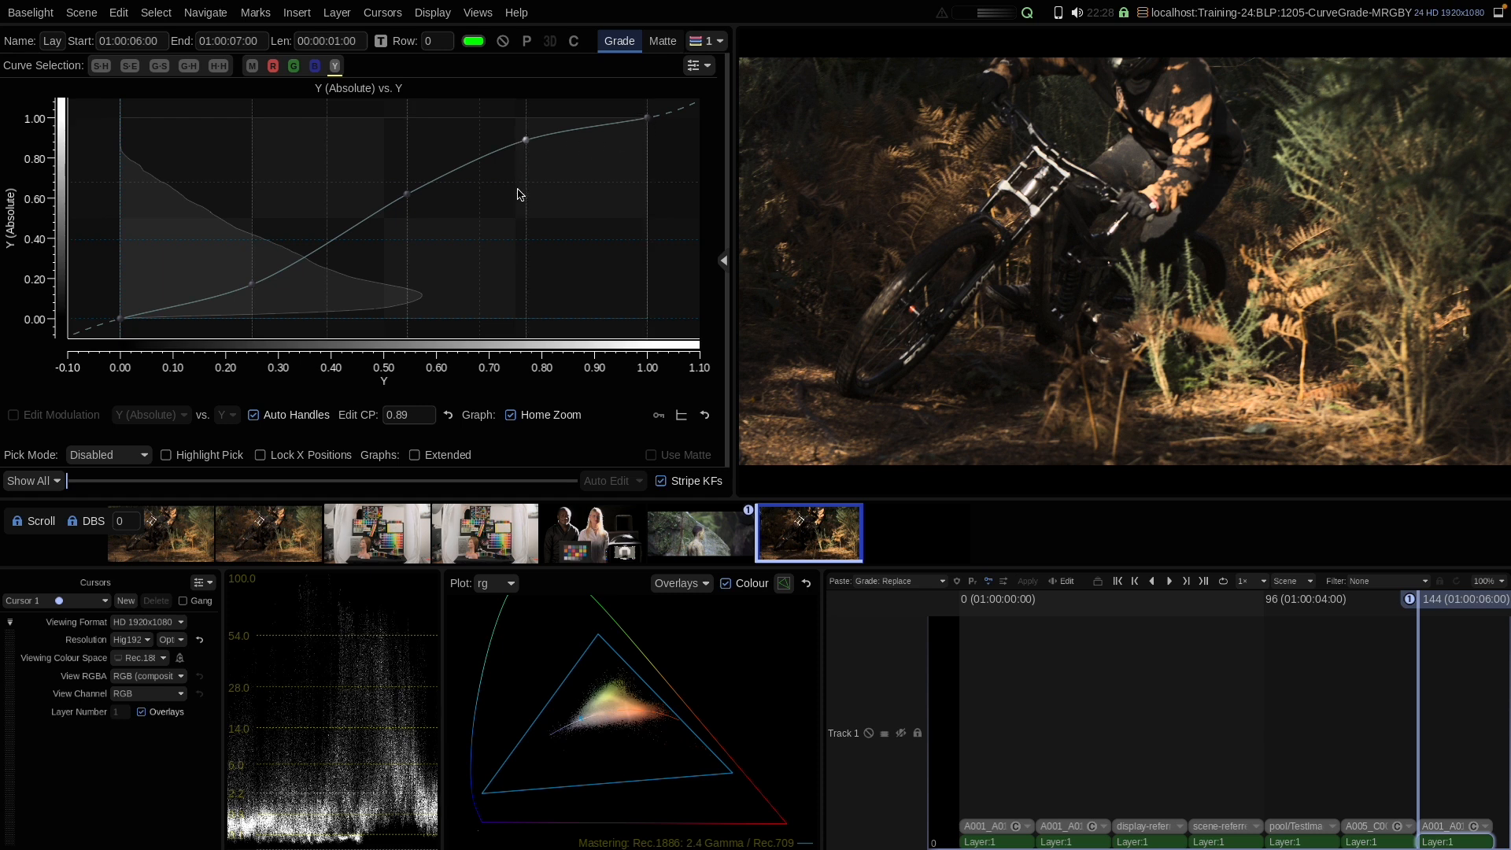
pyautogui.moveTo(519, 152)
pyautogui.mouseDown()
pyautogui.moveTo(519, 125)
pyautogui.moveTo(521, 139)
pyautogui.mouseUp()
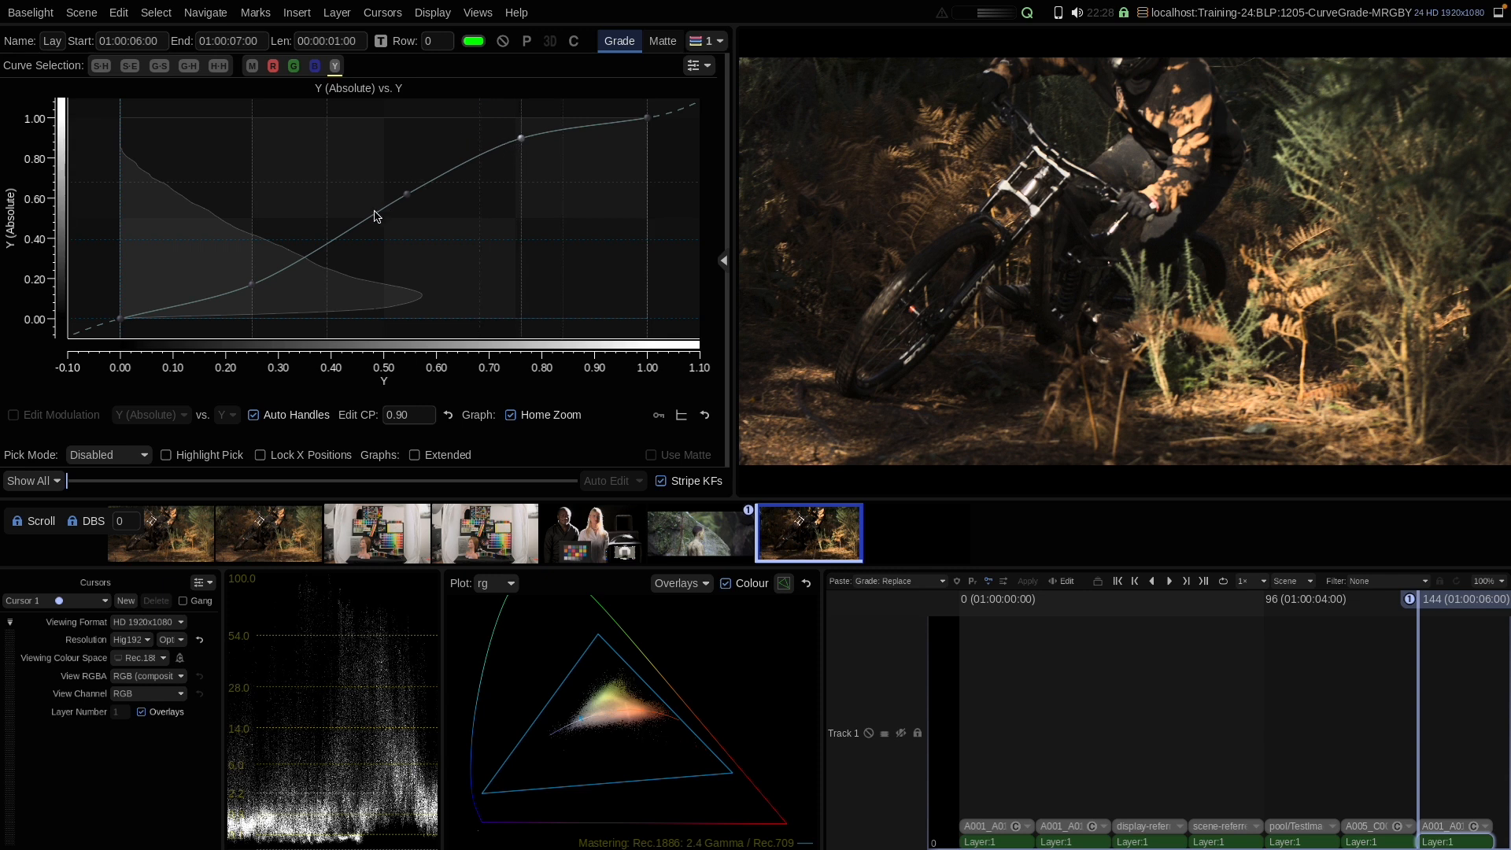
pyautogui.moveTo(522, 142); pyautogui.dragTo(522, 132)
pyautogui.moveTo(647, 119); pyautogui.dragTo(644, 122)
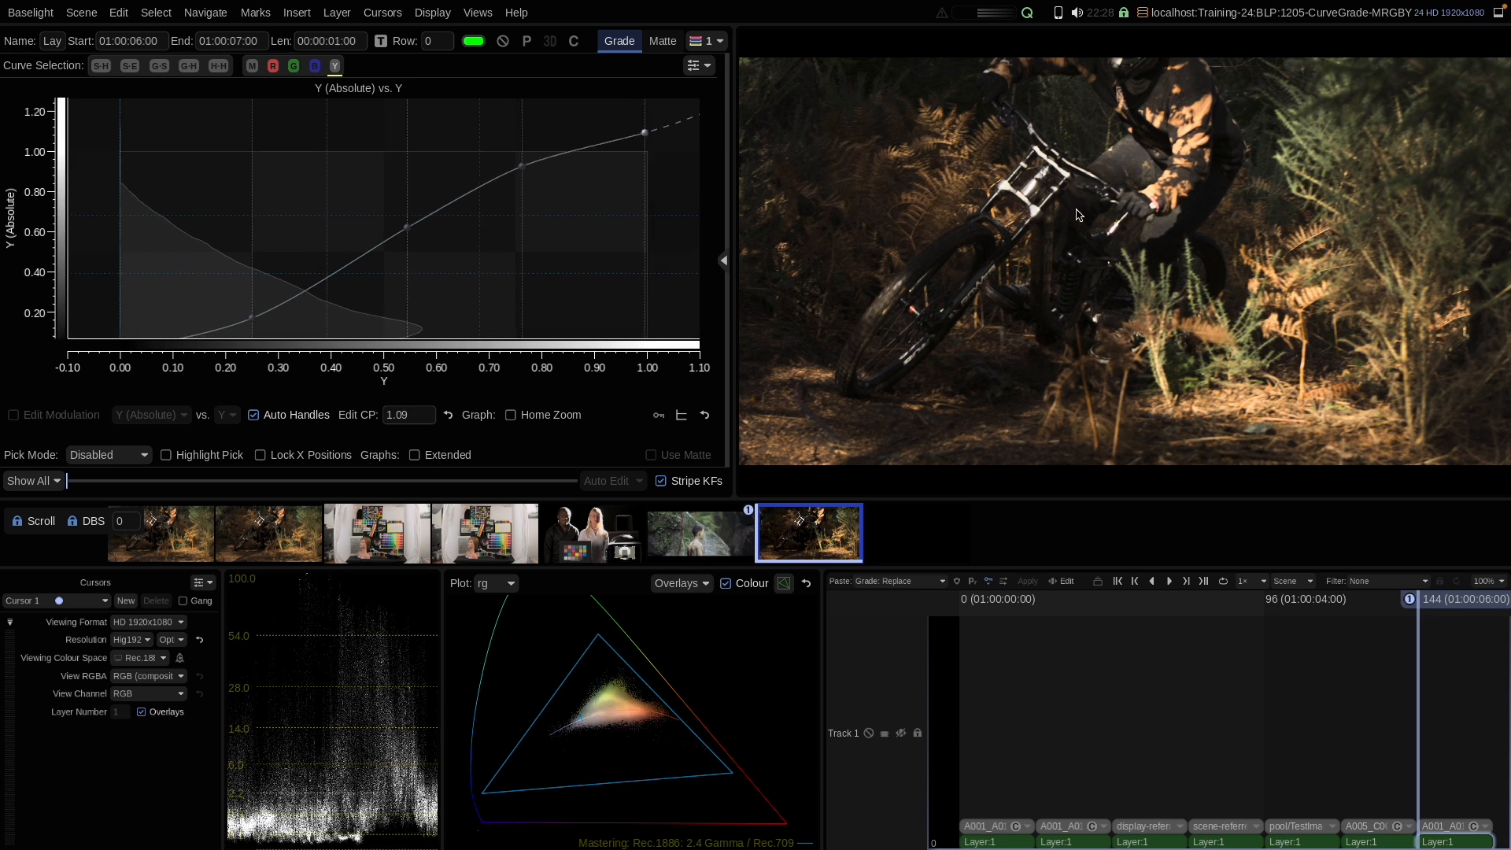
# Step: Toggle the grade off and on to compare the image, and turn Home Zoom back on
pyautogui.click(501, 44)
pyautogui.click(501, 45)
pyautogui.click(535, 415)
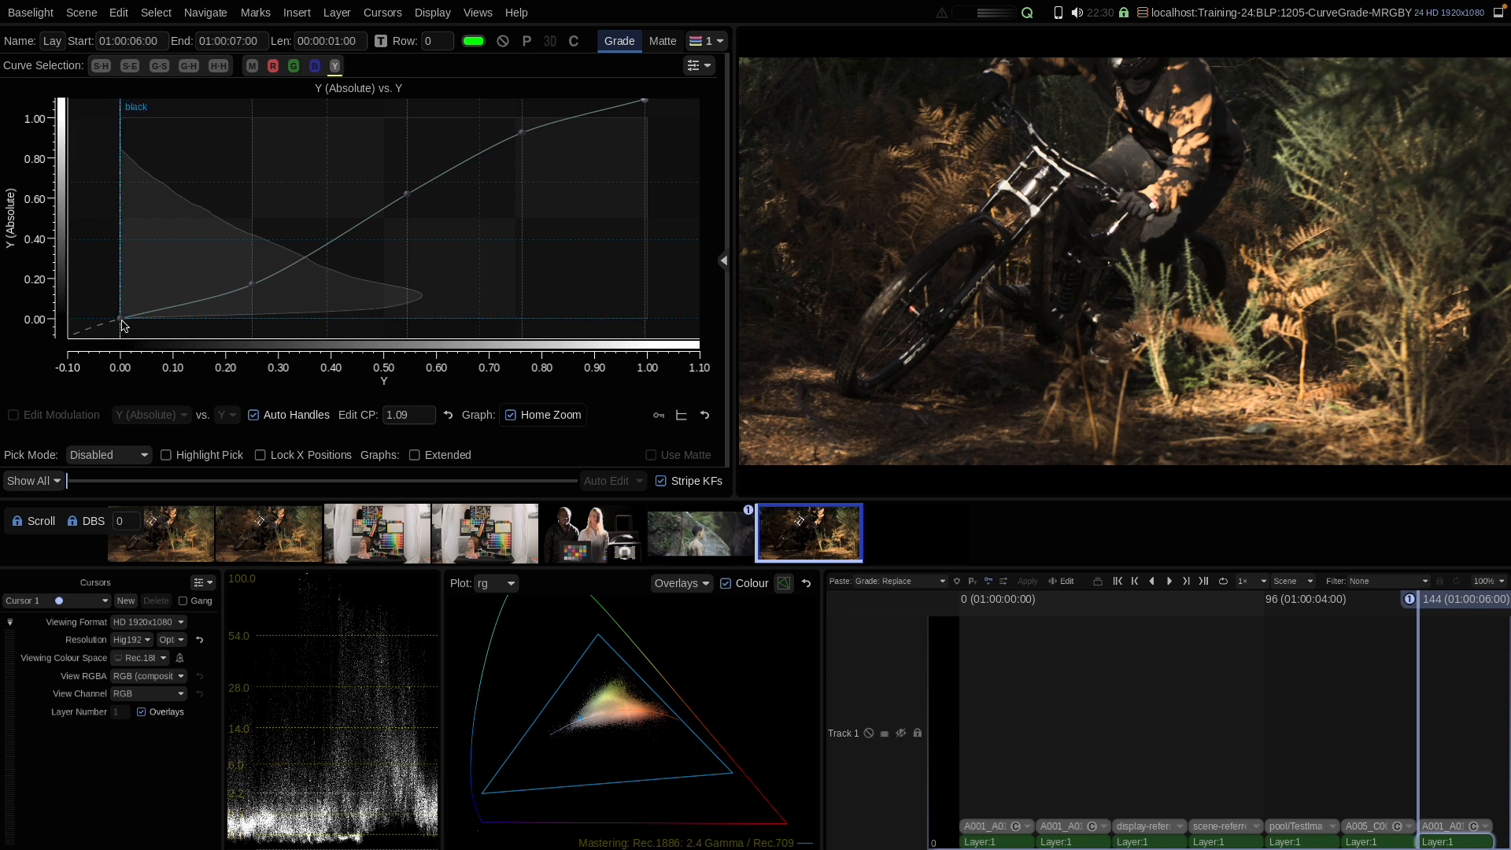
# Step: Lower the Master curve's black point to about -0.04 and raise the Y curve's black point to about 0.08
pyautogui.click(252, 66)
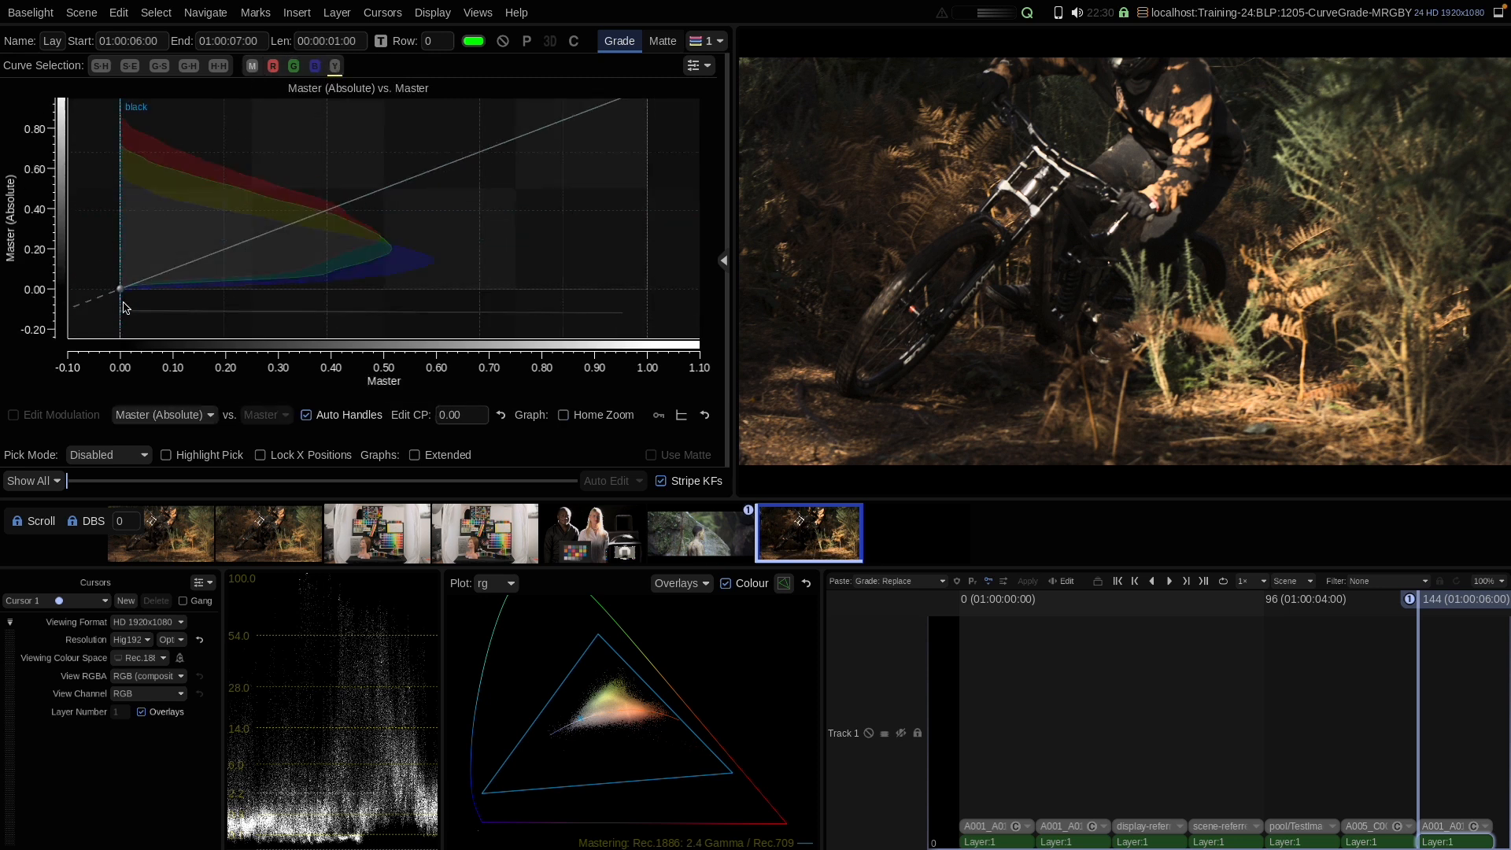
pyautogui.moveTo(120, 291); pyautogui.dragTo(120, 299)
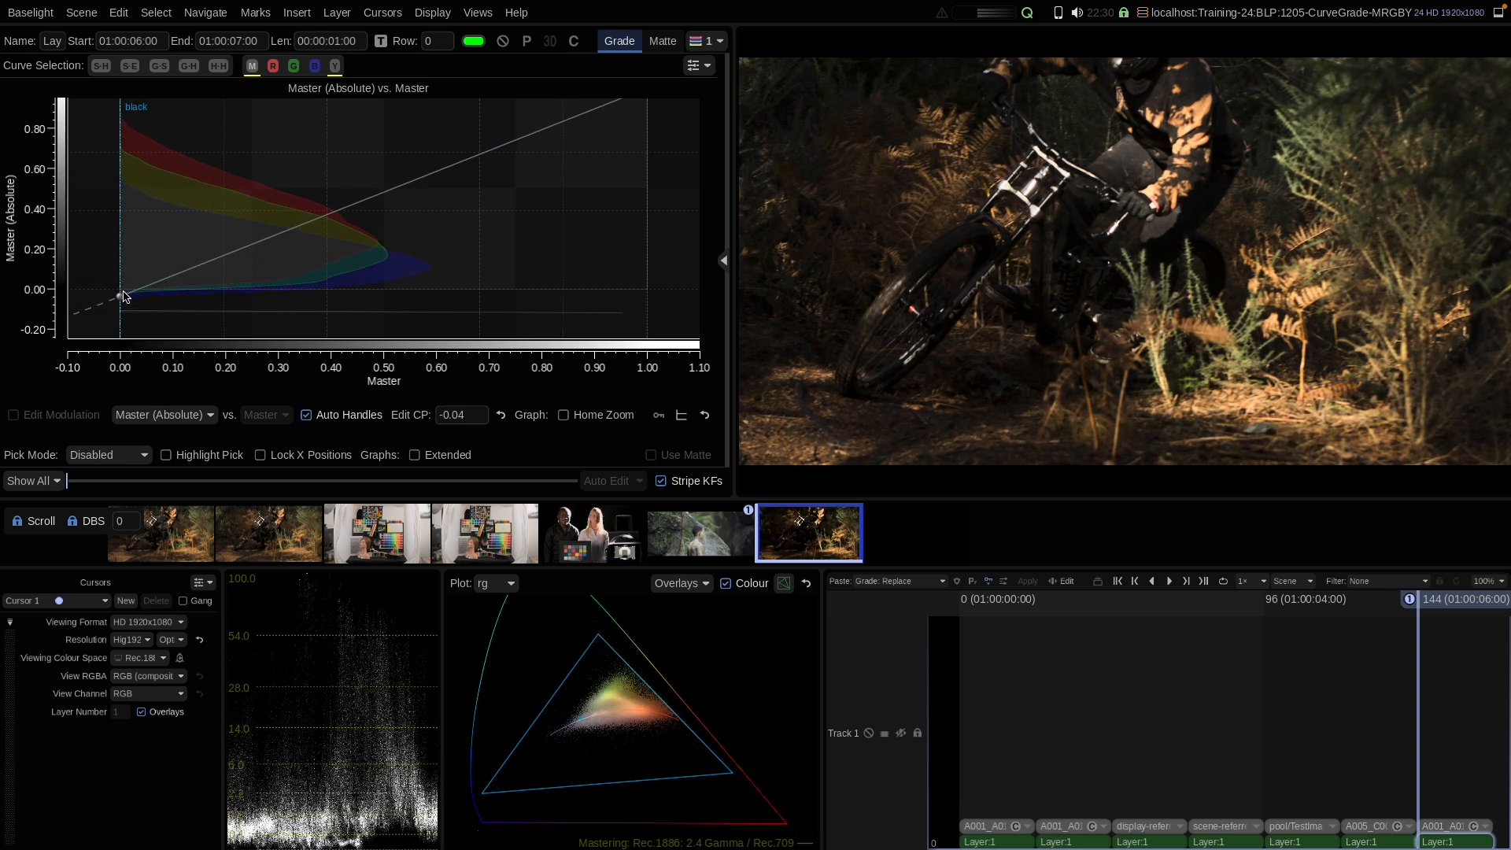
pyautogui.click(334, 66)
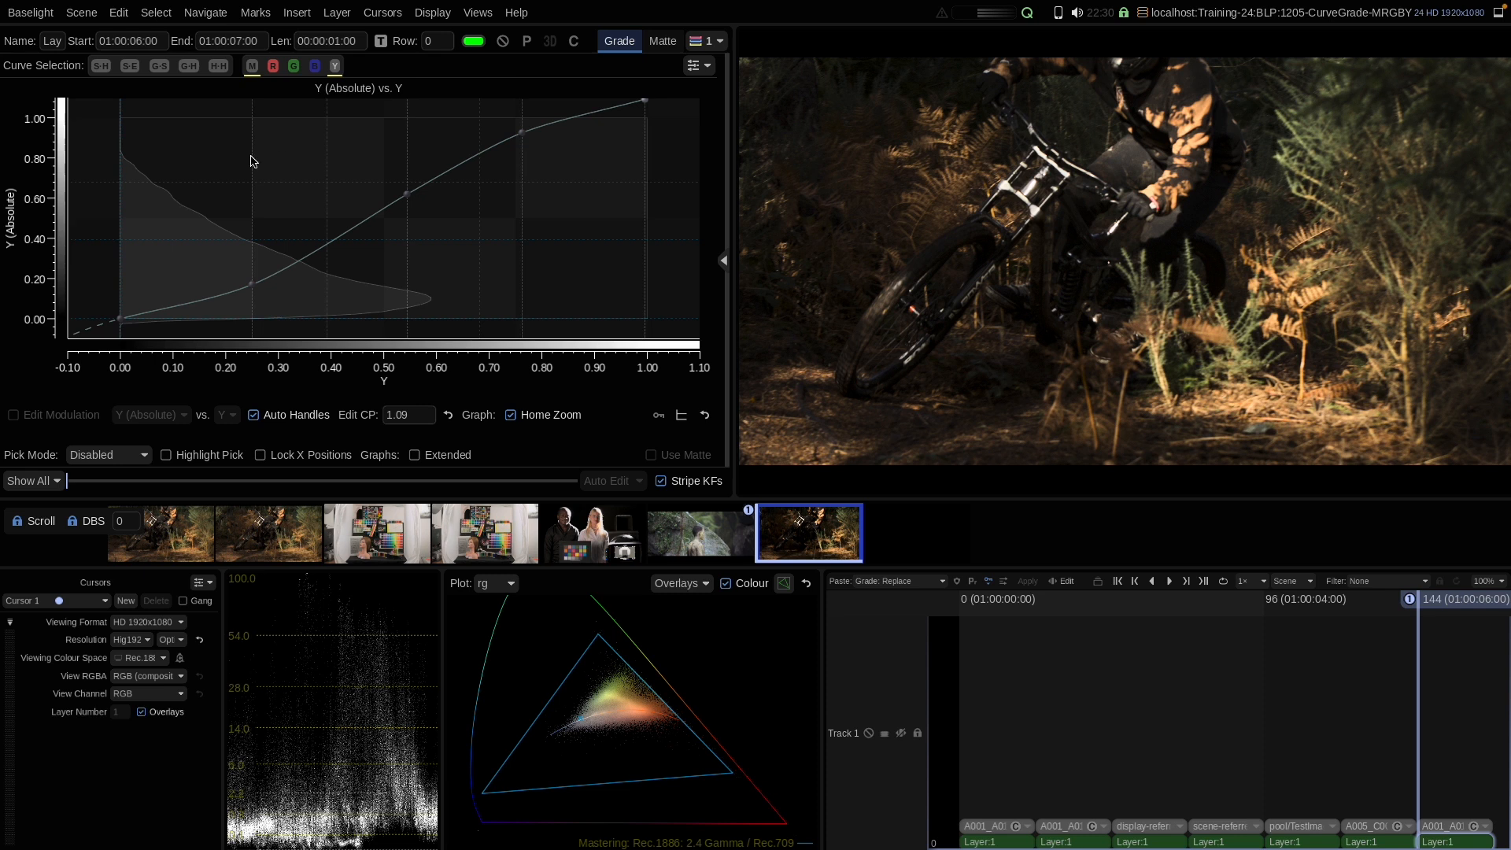
pyautogui.moveTo(122, 321); pyautogui.dragTo(121, 303)
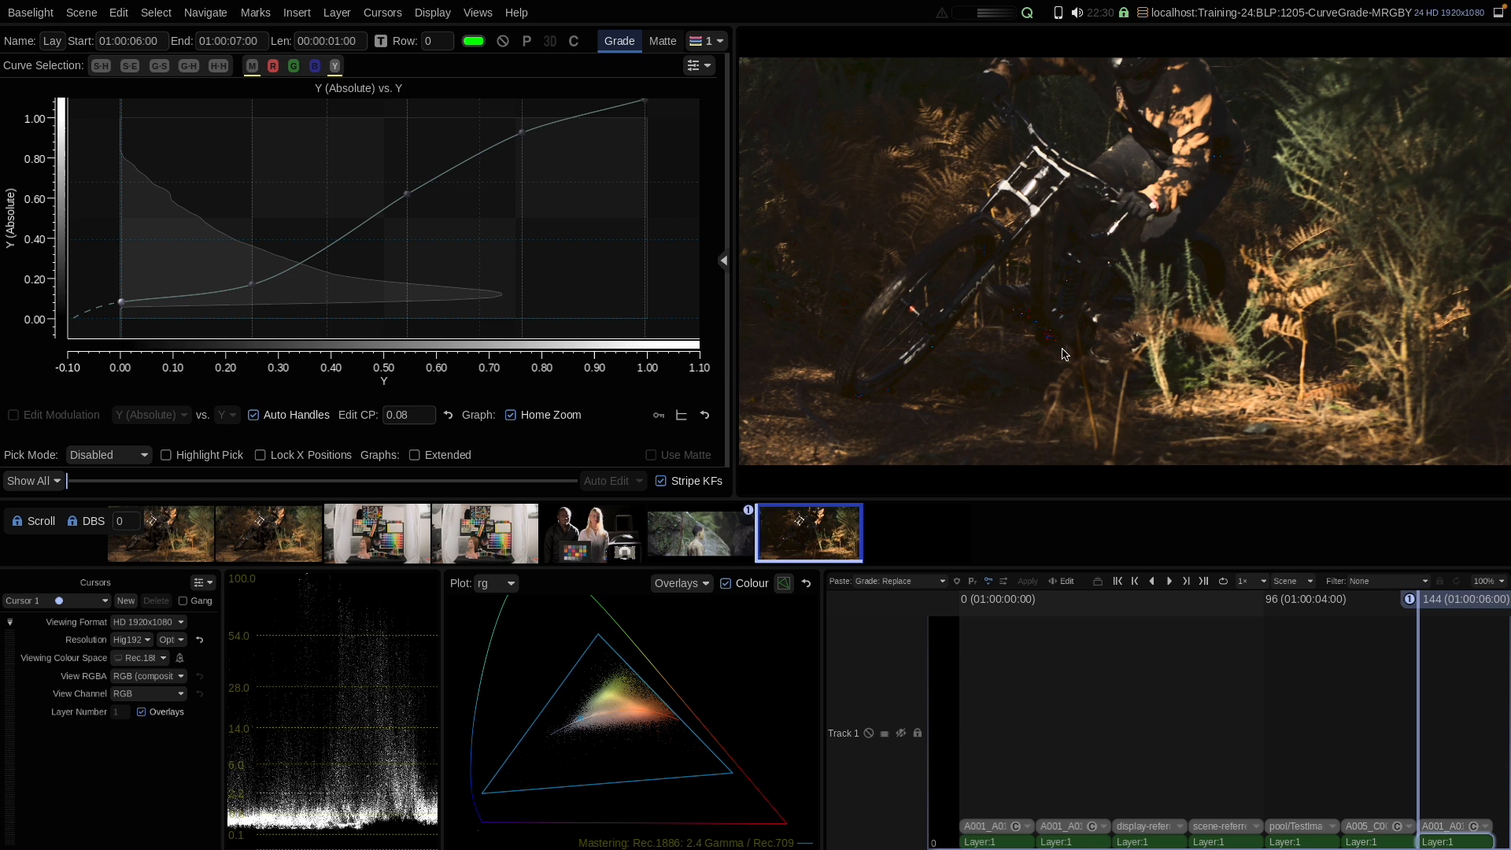
# Step: Reset the Y curve and reshape it with control points near 0.18, 0.40, 0.56 and 0.70
pyautogui.rightClick(222, 220)
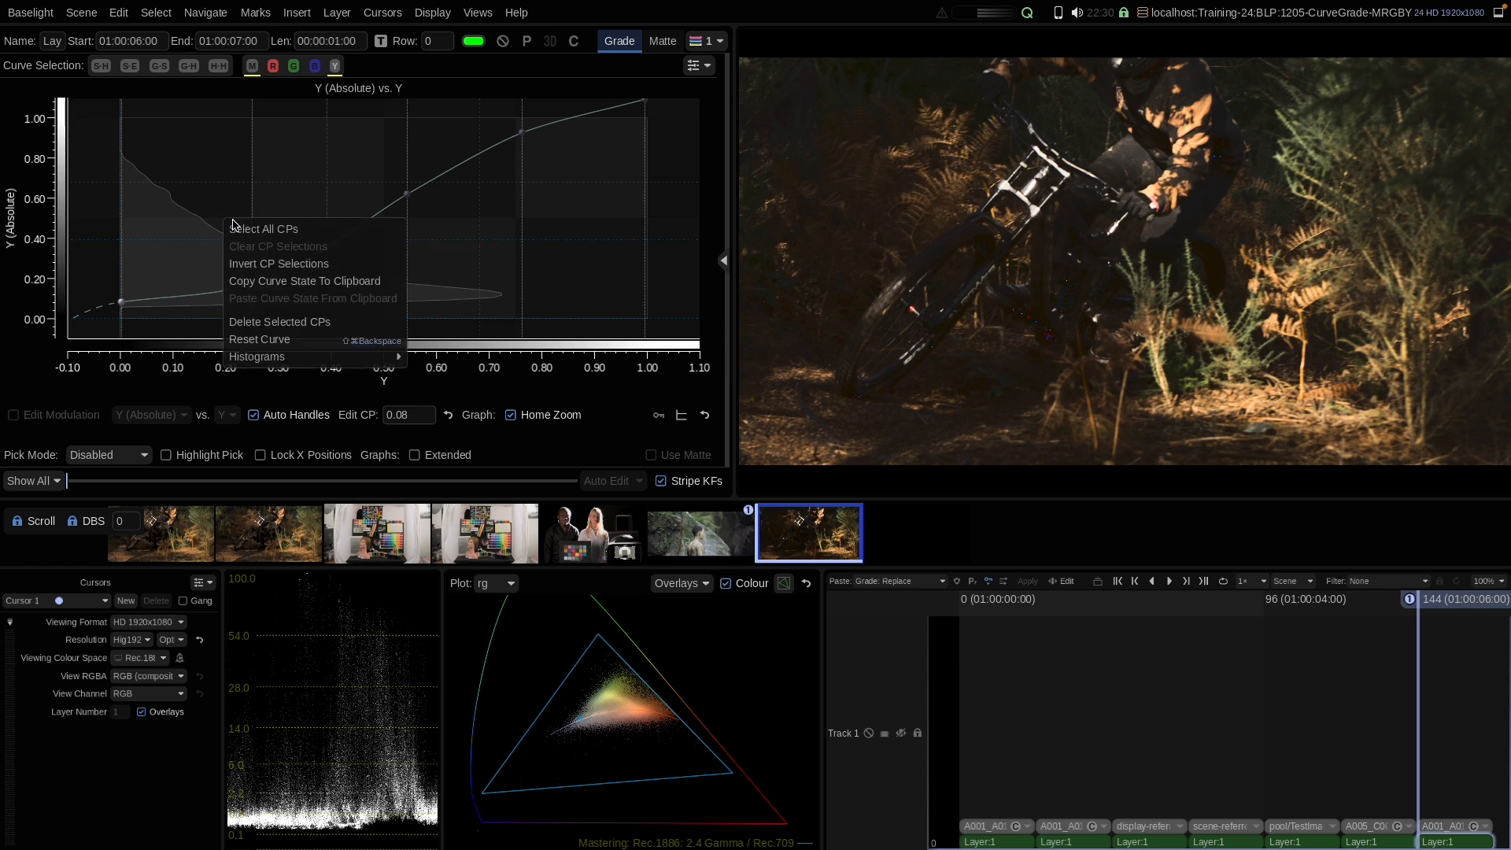
pyautogui.click(247, 340)
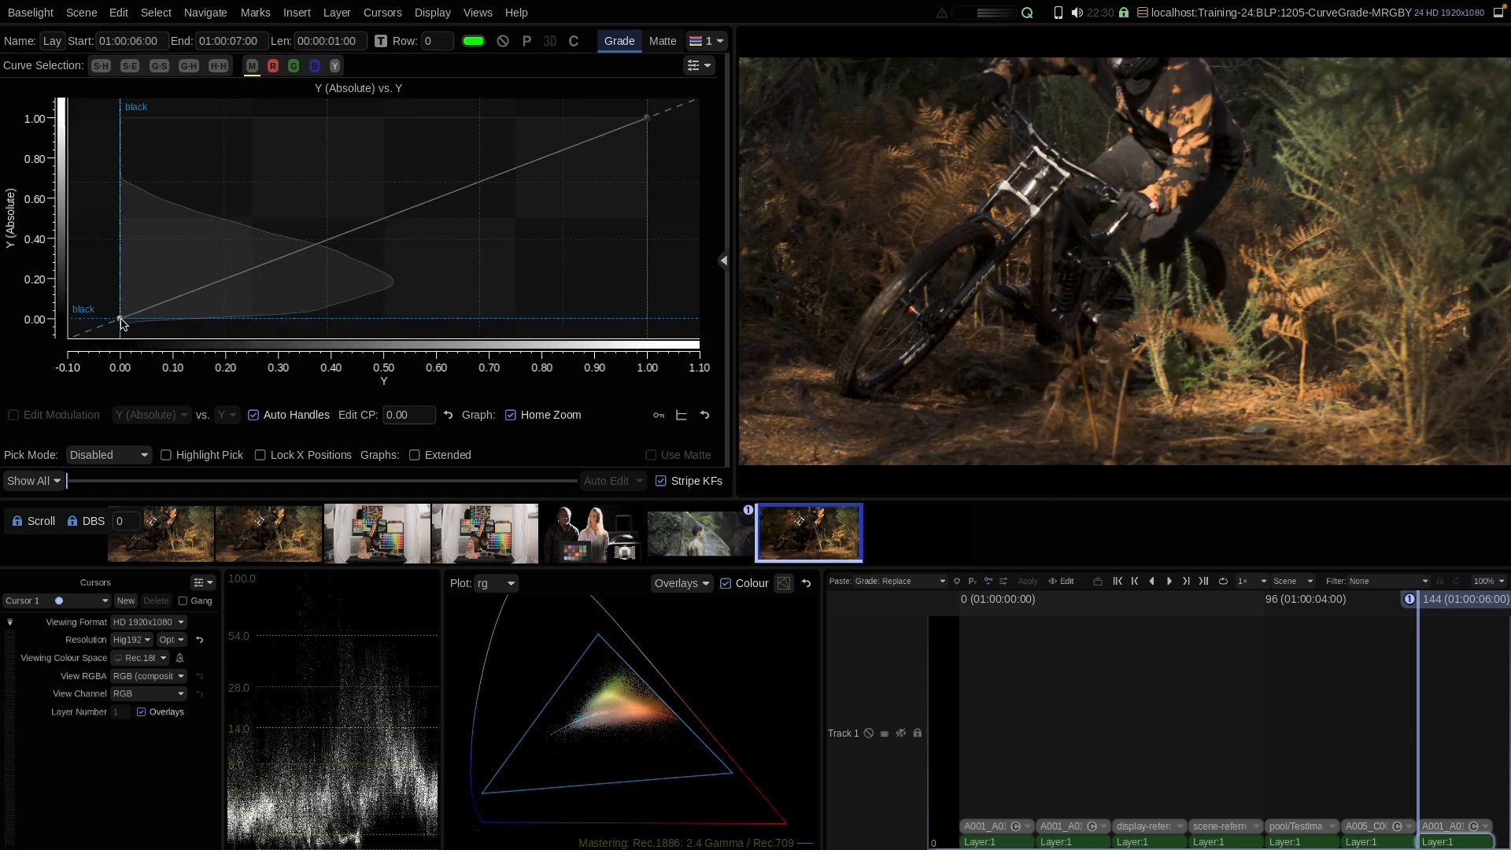
pyautogui.moveTo(223, 280); pyautogui.dragTo(216, 256)
pyautogui.moveTo(331, 220); pyautogui.dragTo(335, 242)
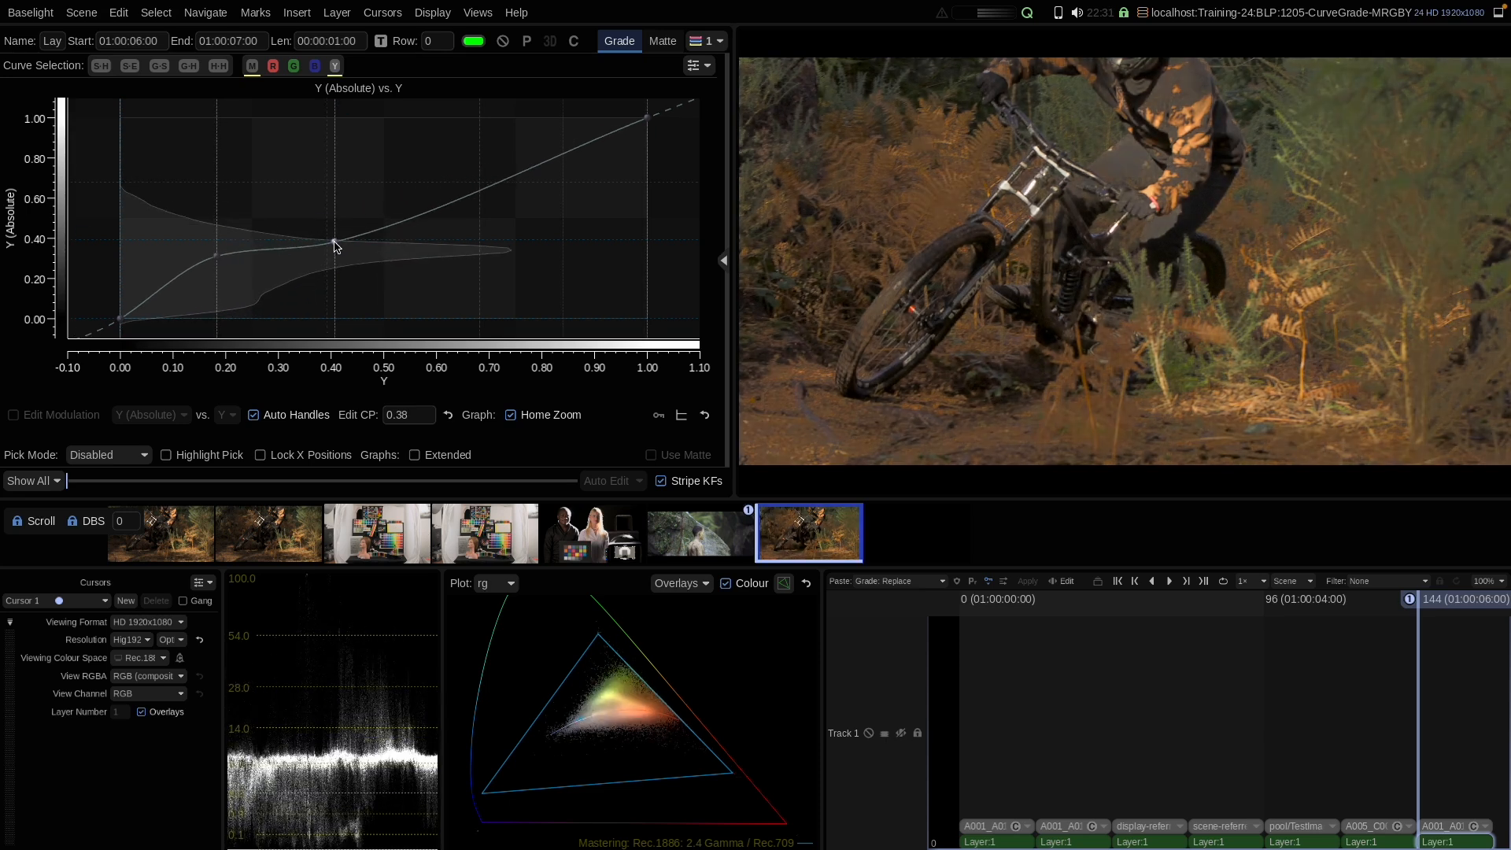
pyautogui.moveTo(419, 209); pyautogui.dragTo(416, 187)
pyautogui.moveTo(335, 244); pyautogui.dragTo(333, 227)
pyautogui.click(488, 165)
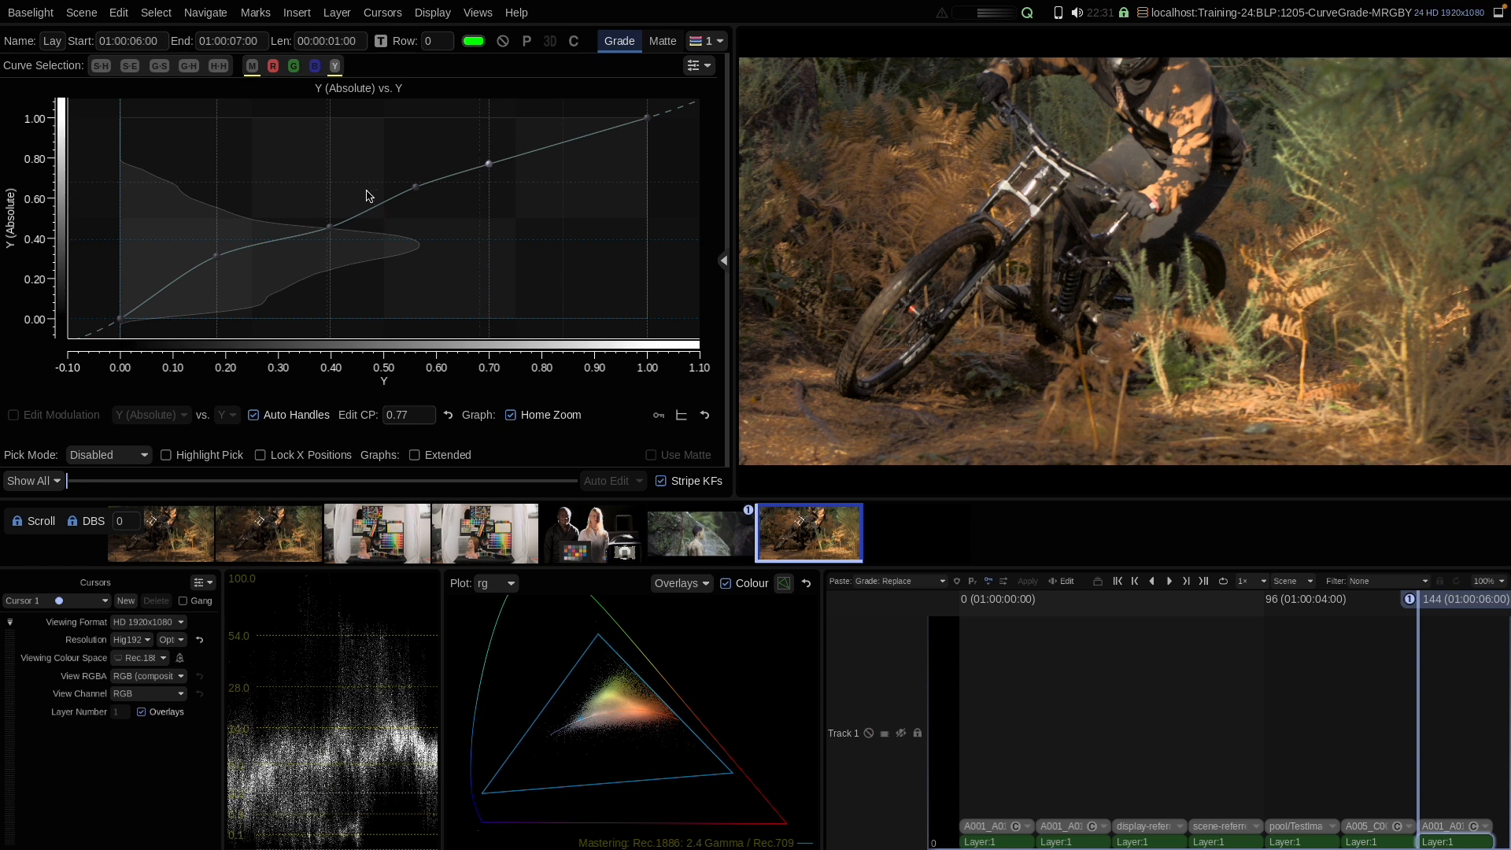
# Step: Reset the Y curve and raise the Master curve's black point to about 0.03
pyautogui.rightClick(347, 170)
pyautogui.click(380, 297)
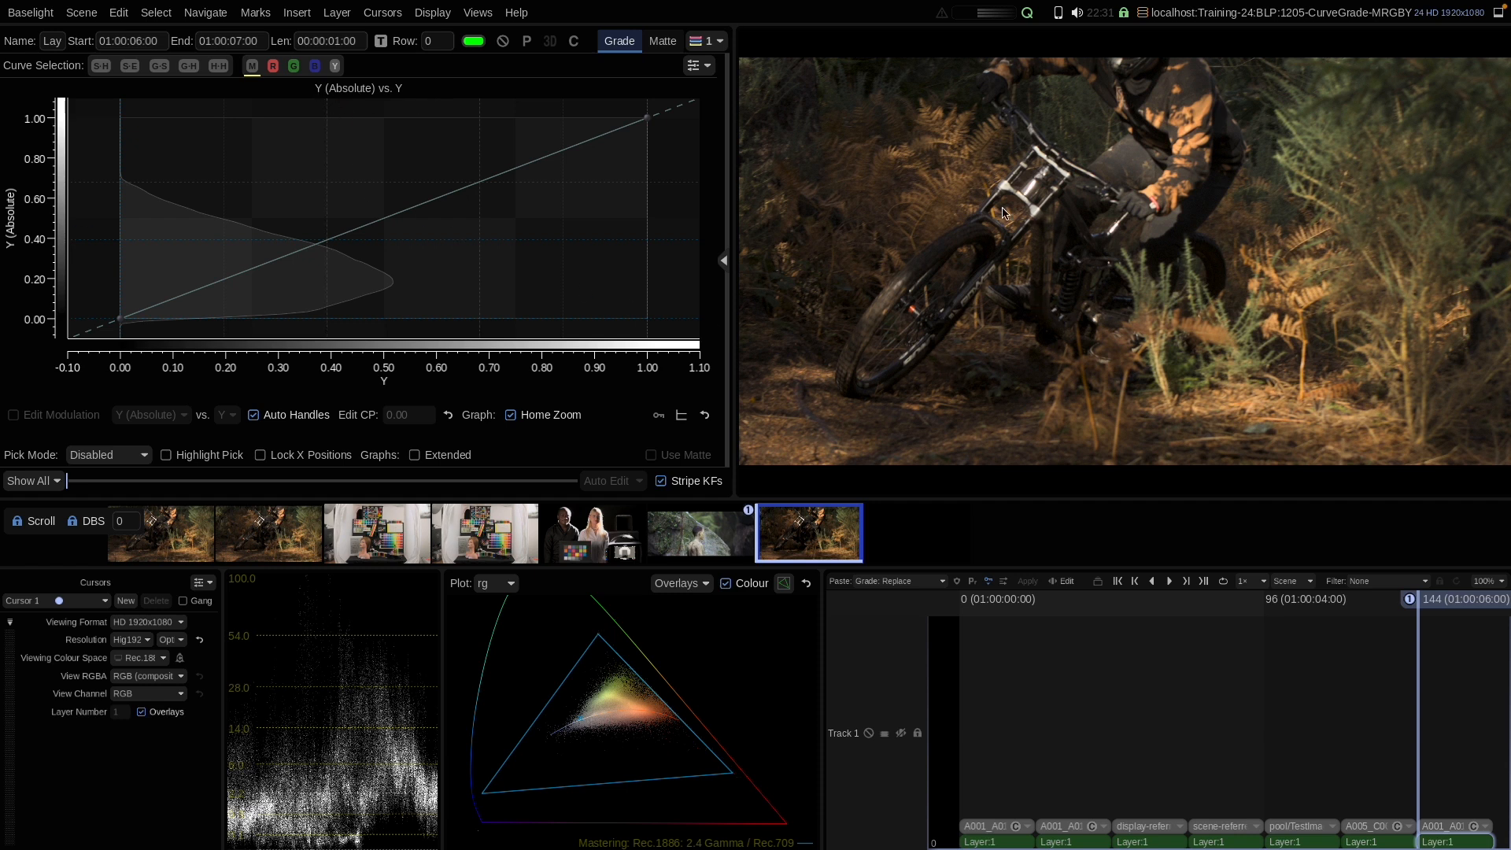
pyautogui.click(252, 65)
pyautogui.moveTo(120, 299); pyautogui.dragTo(121, 284)
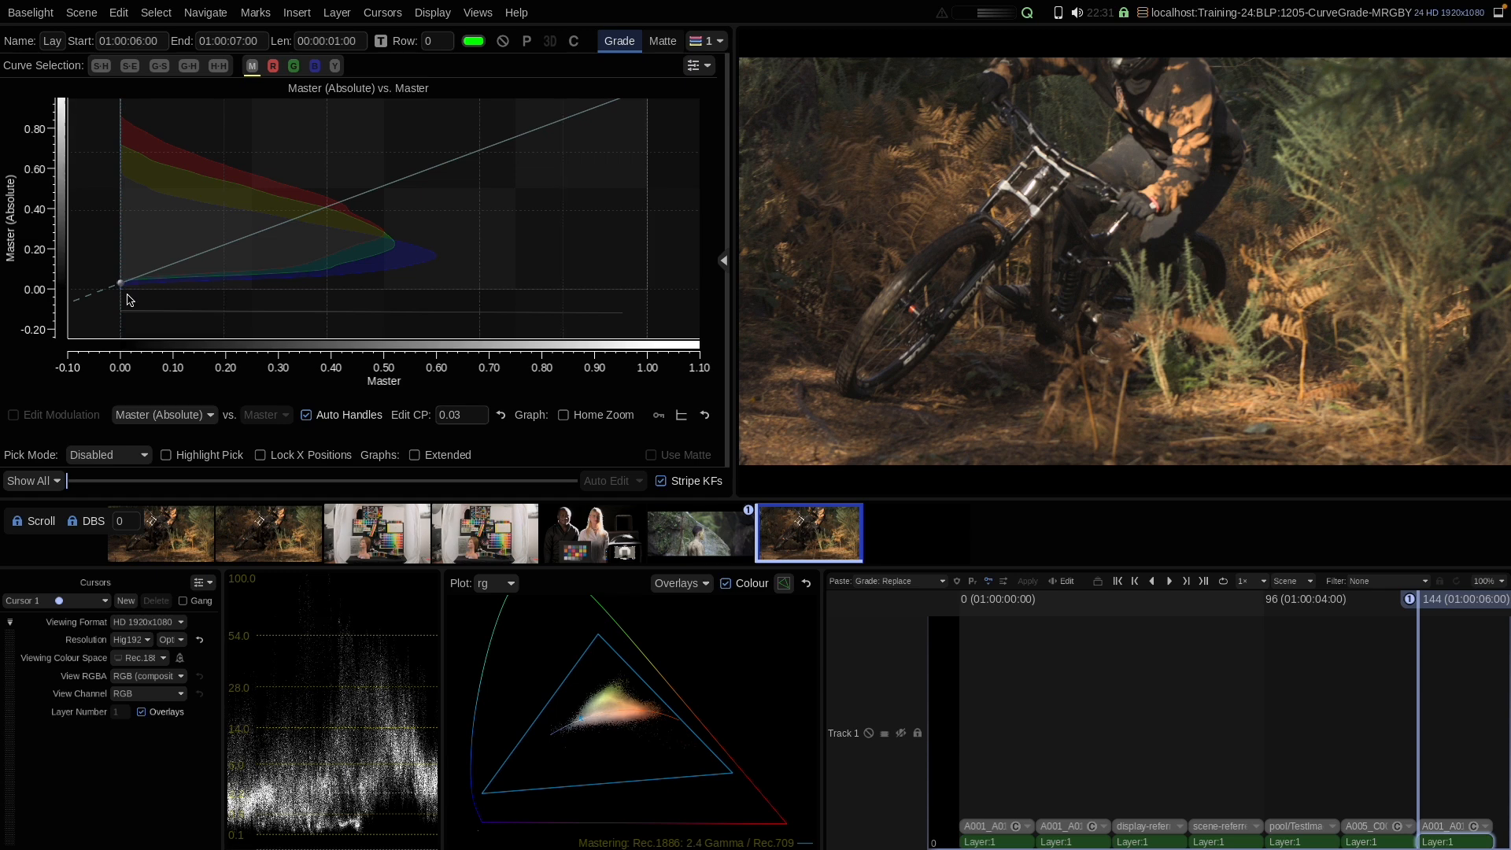
# Step: Try moving the Y curve's black point, then reset the Y curve
pyautogui.click(334, 65)
pyautogui.moveTo(121, 318)
pyautogui.mouseDown()
pyautogui.moveTo(121, 298)
pyautogui.moveTo(122, 330)
pyautogui.moveTo(122, 291)
pyautogui.mouseUp()
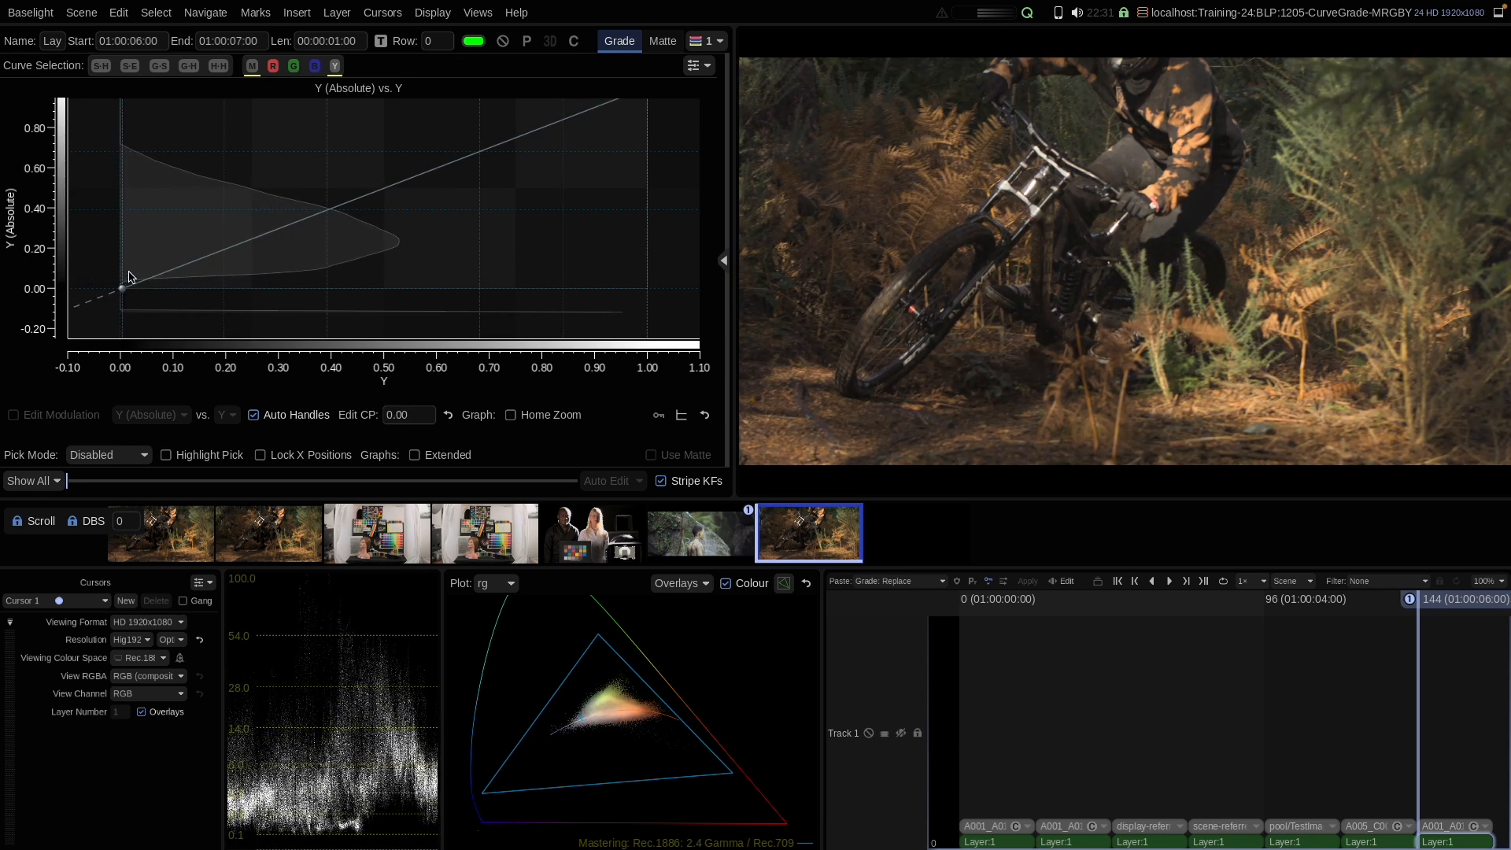
pyautogui.rightClick(239, 272)
pyautogui.click(264, 399)
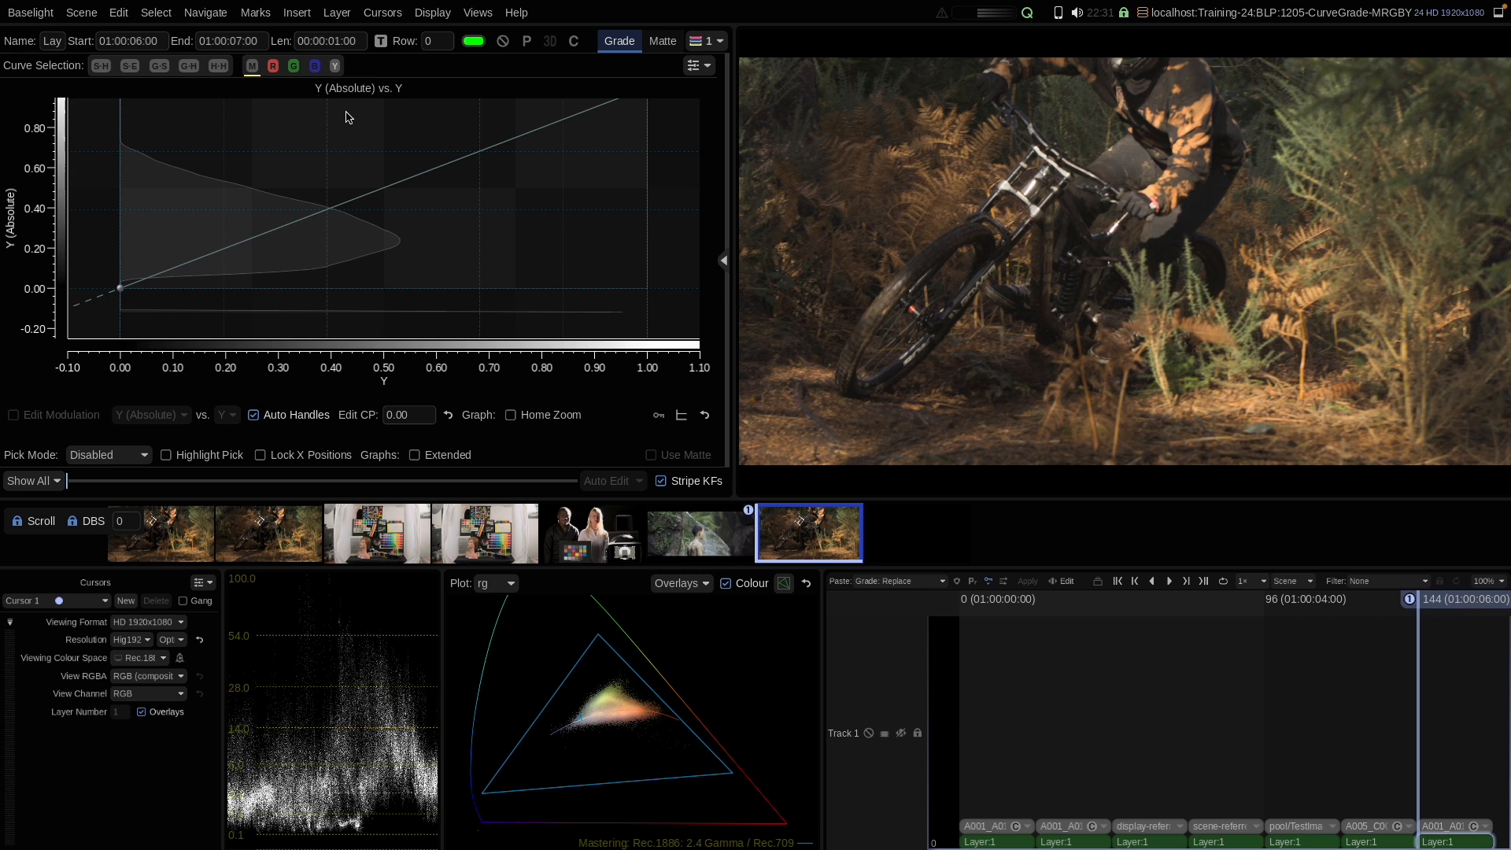
# Step: Switch between the Master and Y curves to compare them
pyautogui.click(252, 66)
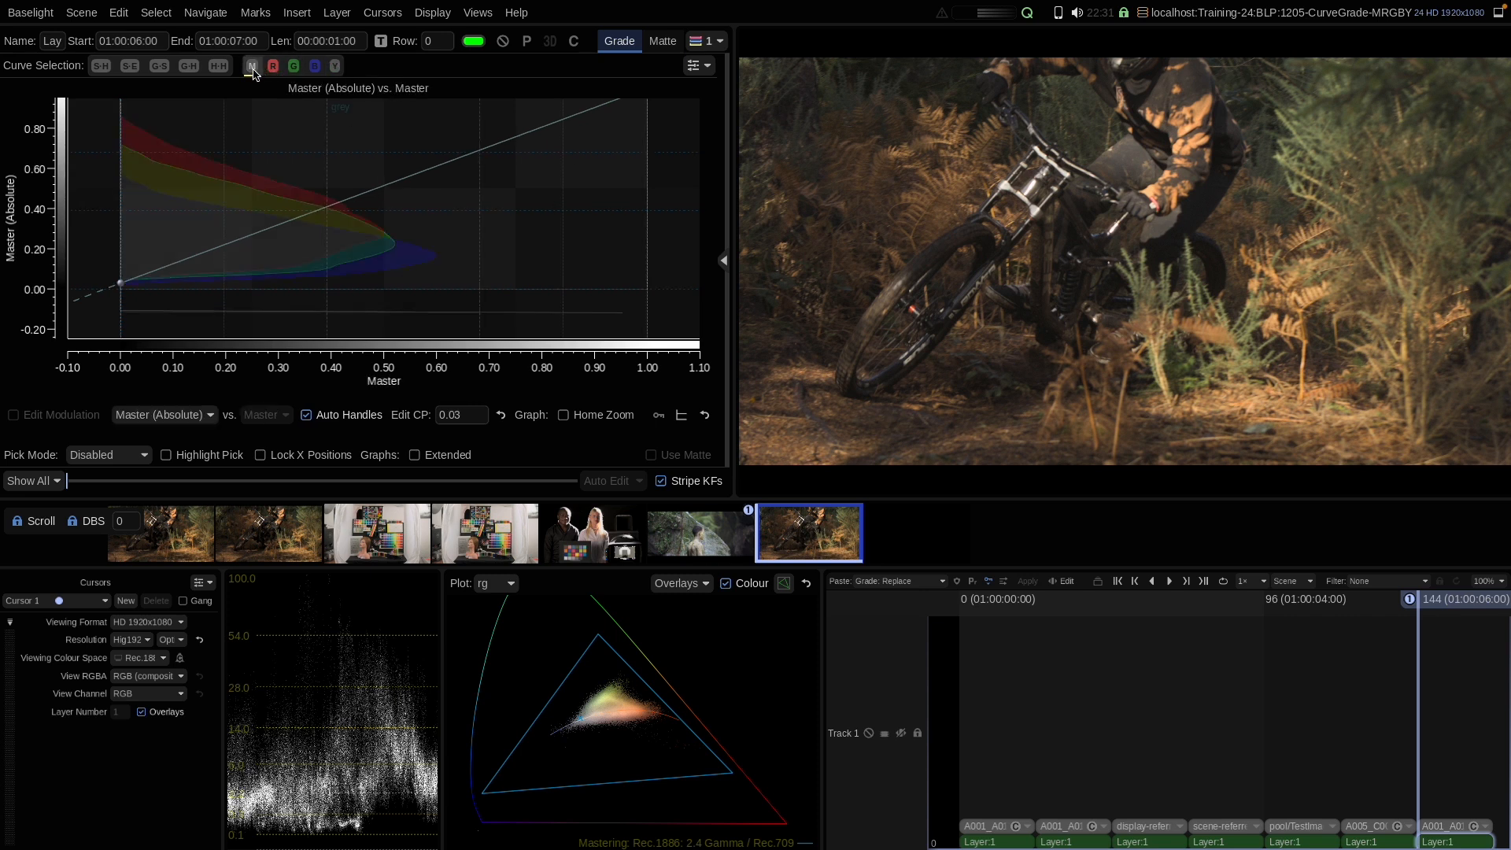
pyautogui.click(335, 69)
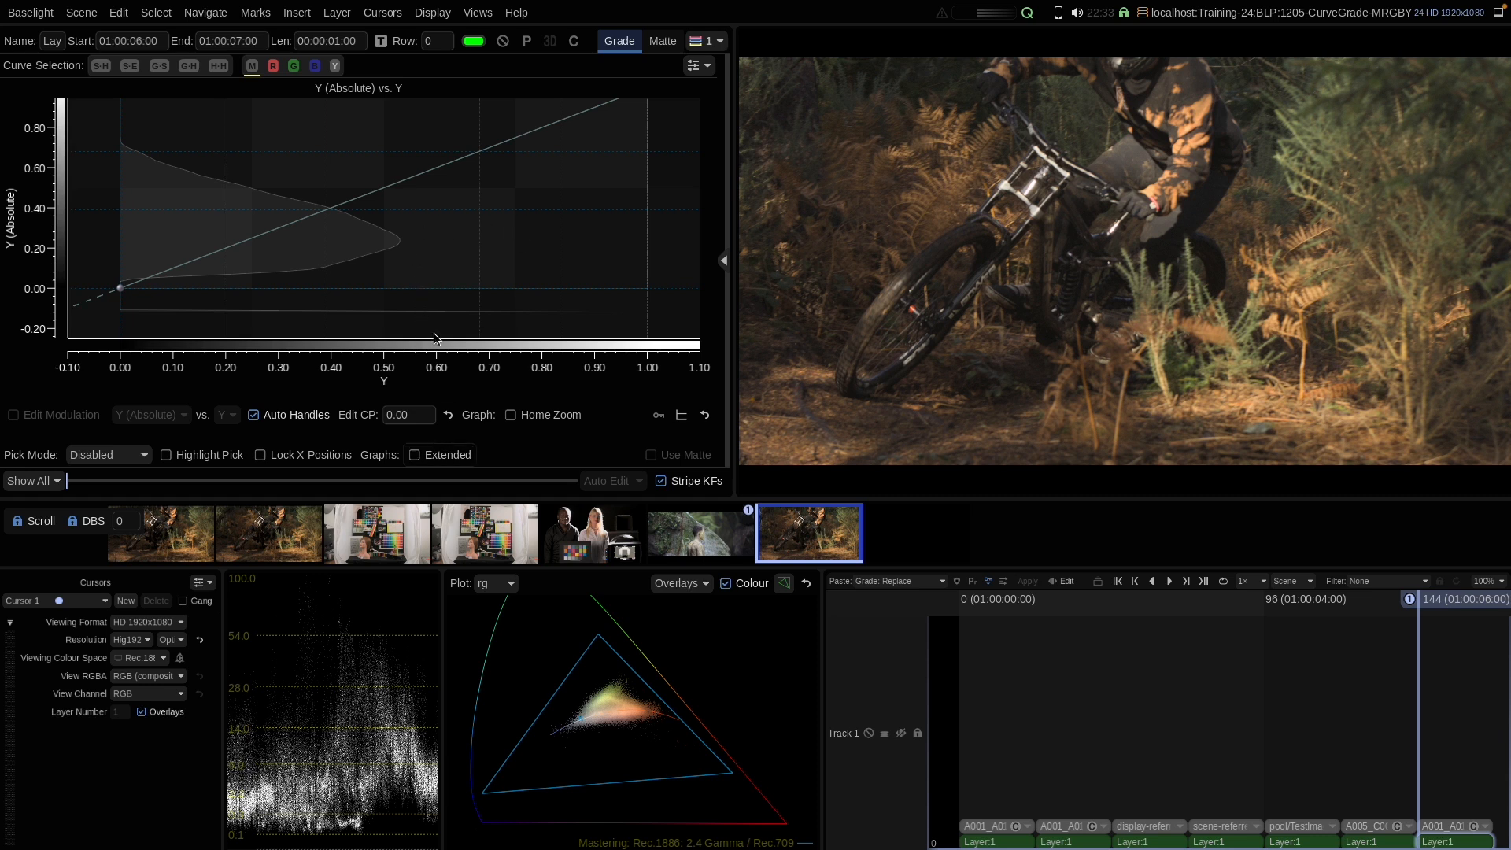
pyautogui.click(252, 66)
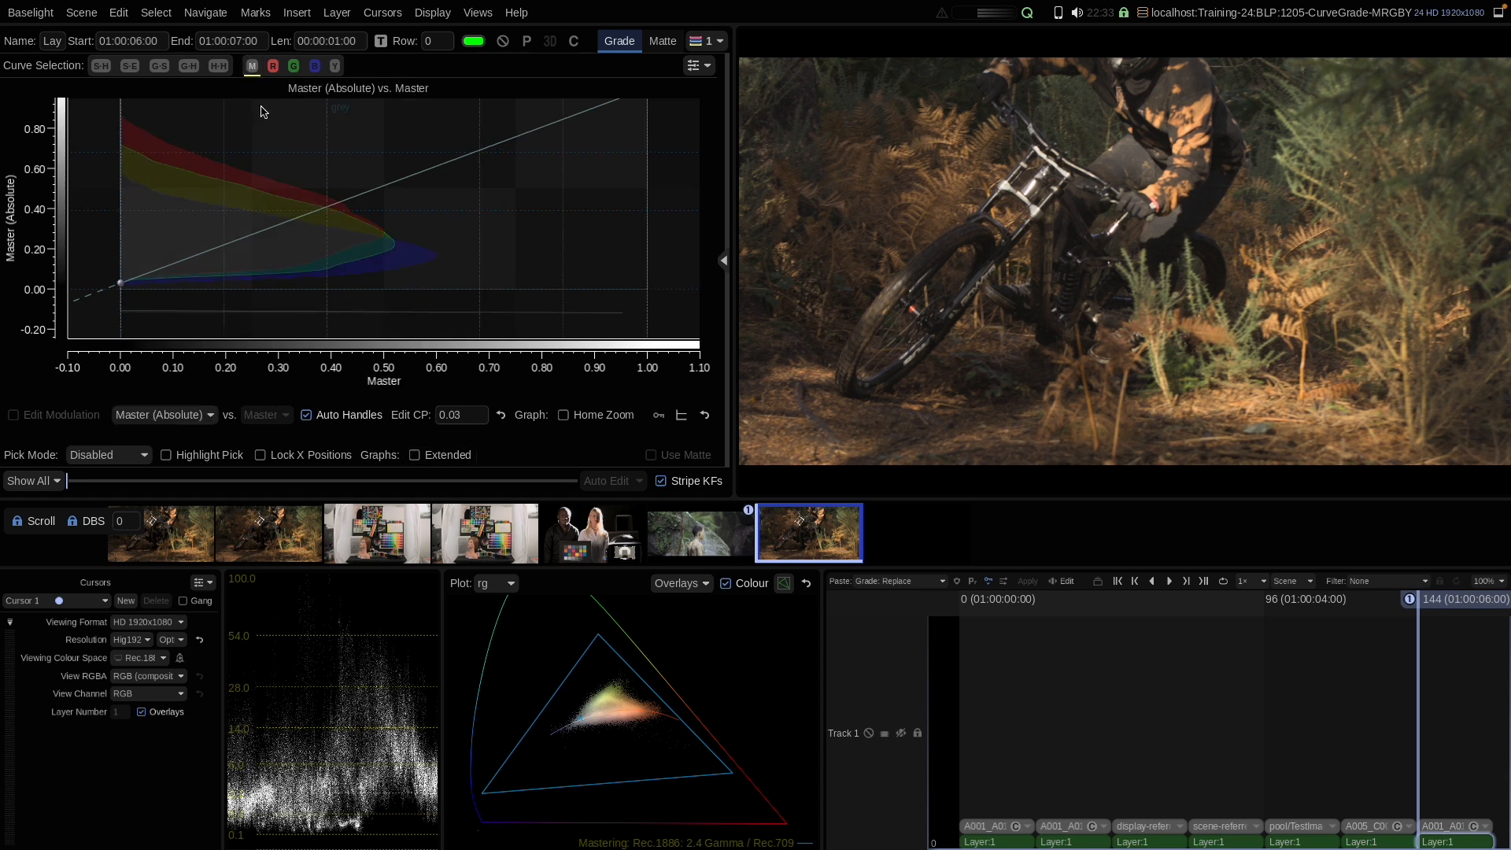
# Step: Toggle the Extended graph option on and off to compare the wider curve range
pyautogui.click(439, 460)
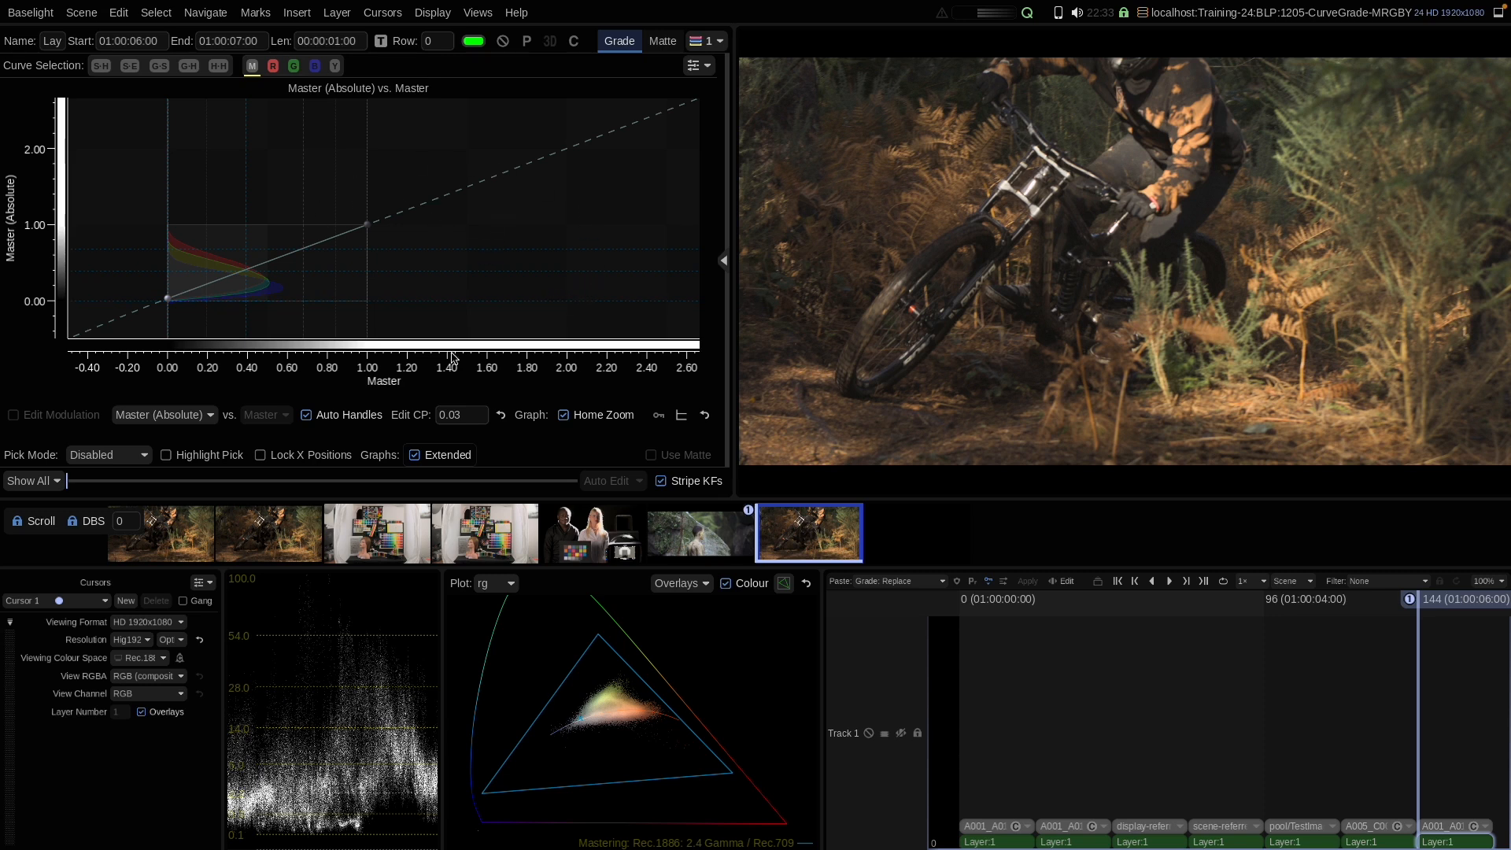
pyautogui.click(438, 456)
pyautogui.click(438, 456)
pyautogui.click(438, 456)
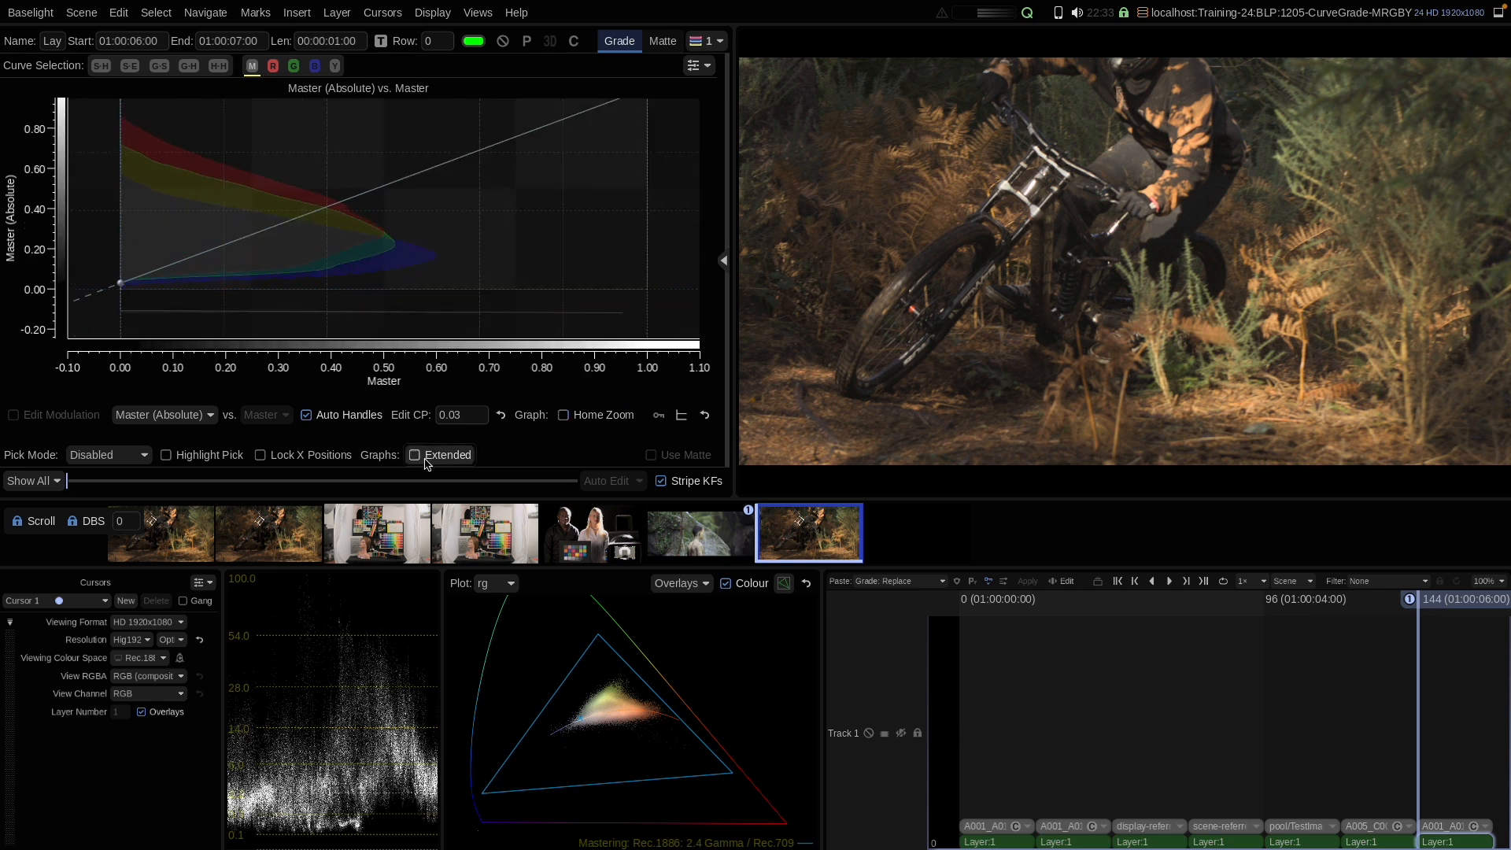
pyautogui.click(439, 457)
pyautogui.click(438, 456)
# Step: Open the curve graph options menu to review its settings, then close it
pyautogui.click(696, 66)
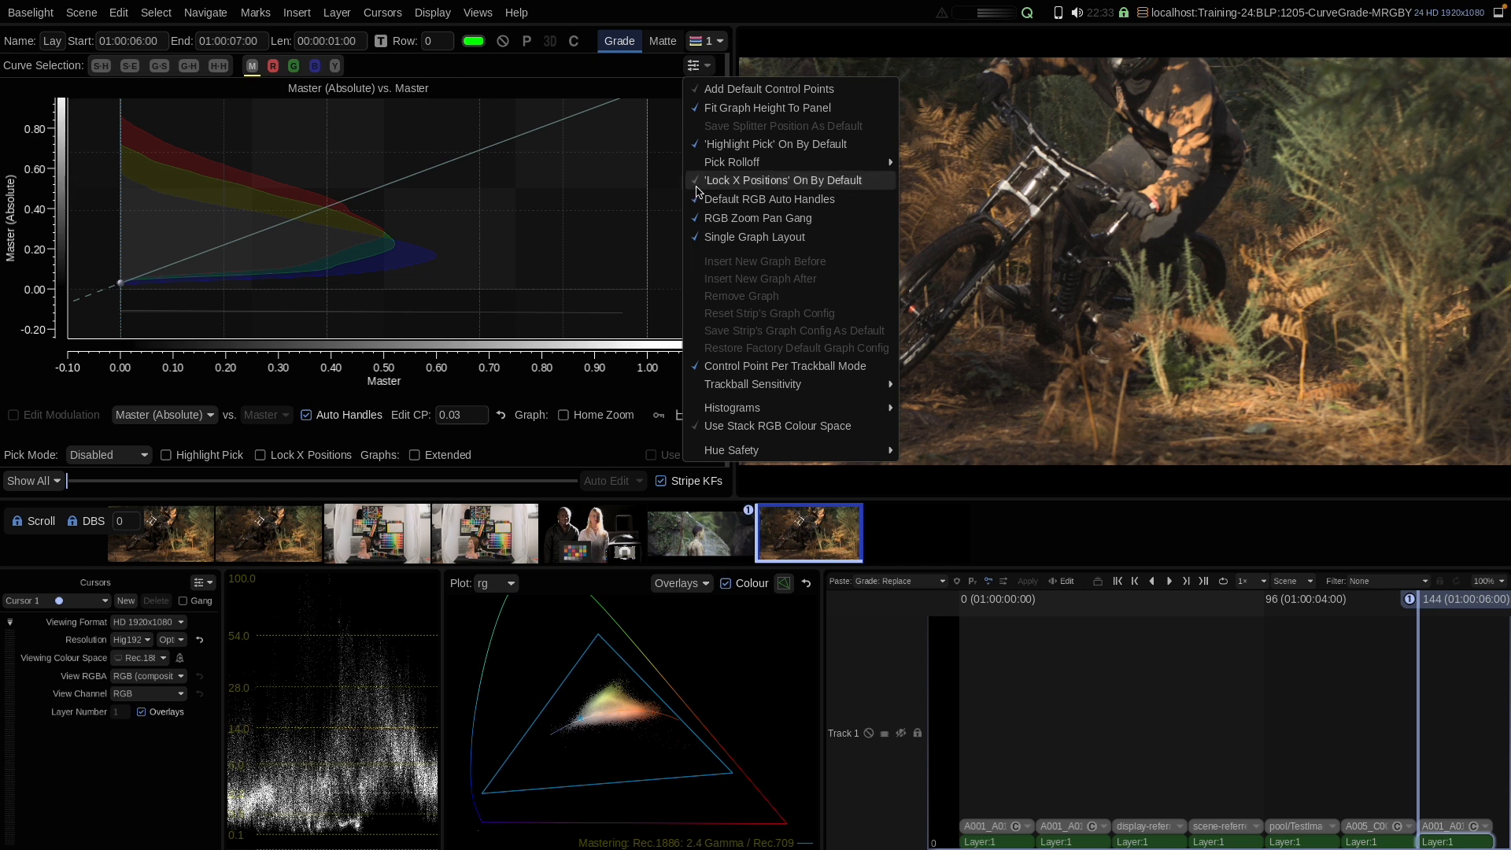
pyautogui.moveTo(754, 415)
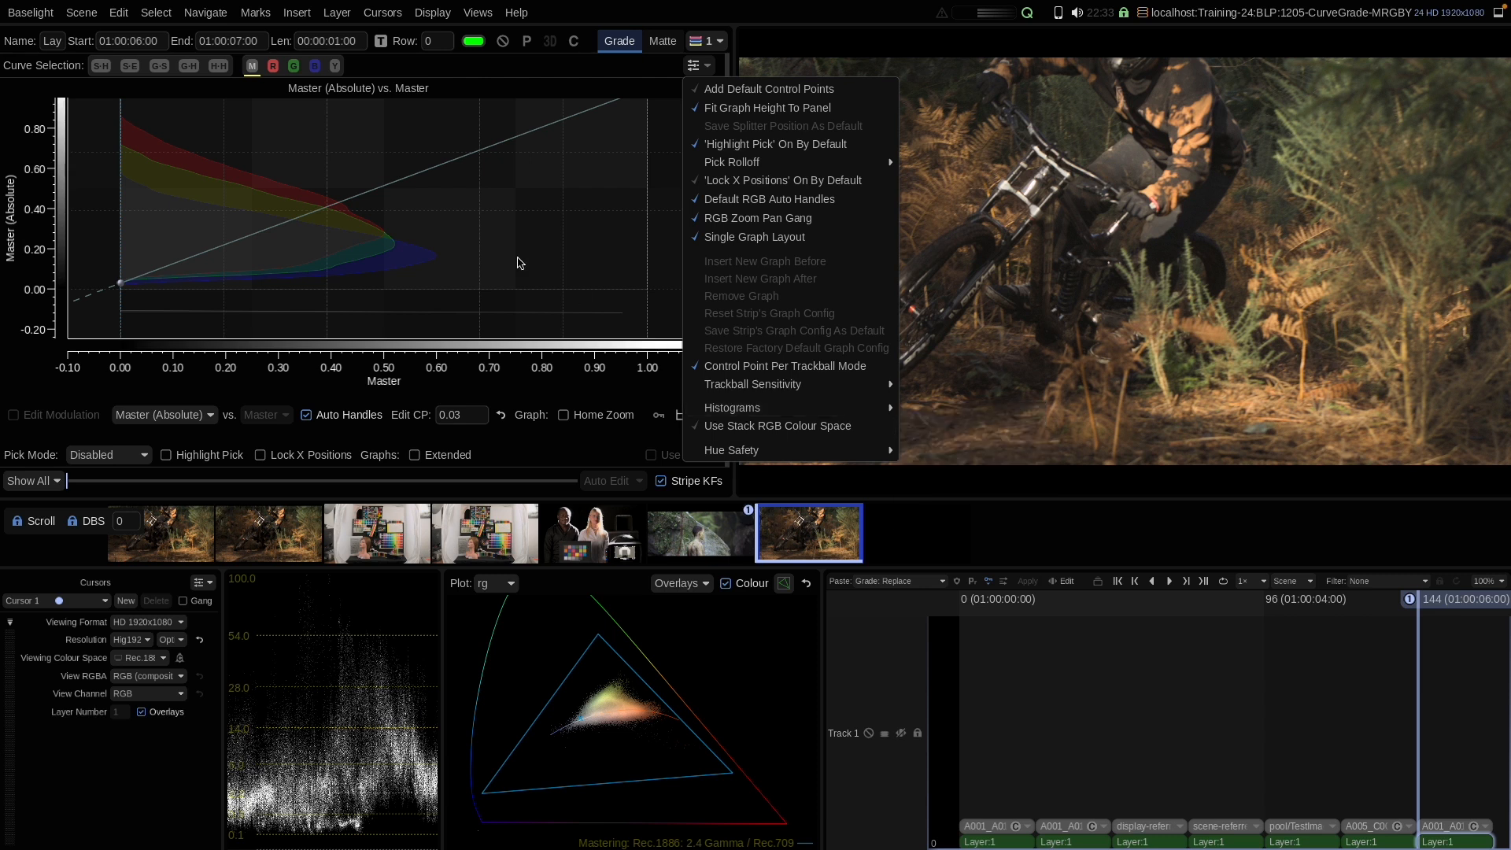
pyautogui.click(107, 199)
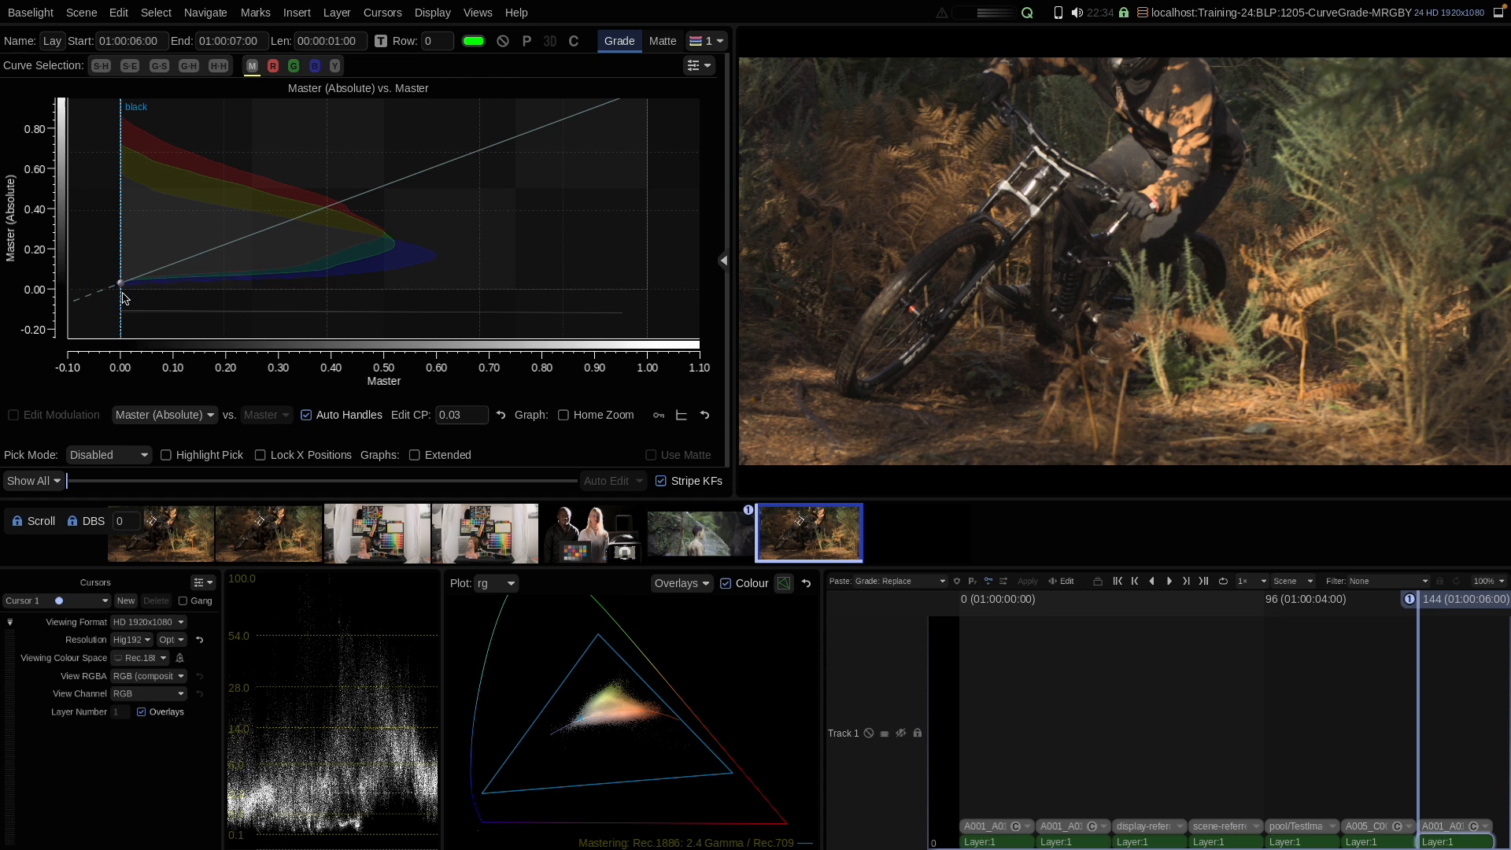
# Step: Try adding and dragging a Master curve control point near 0.67, then remove it
pyautogui.click(475, 155)
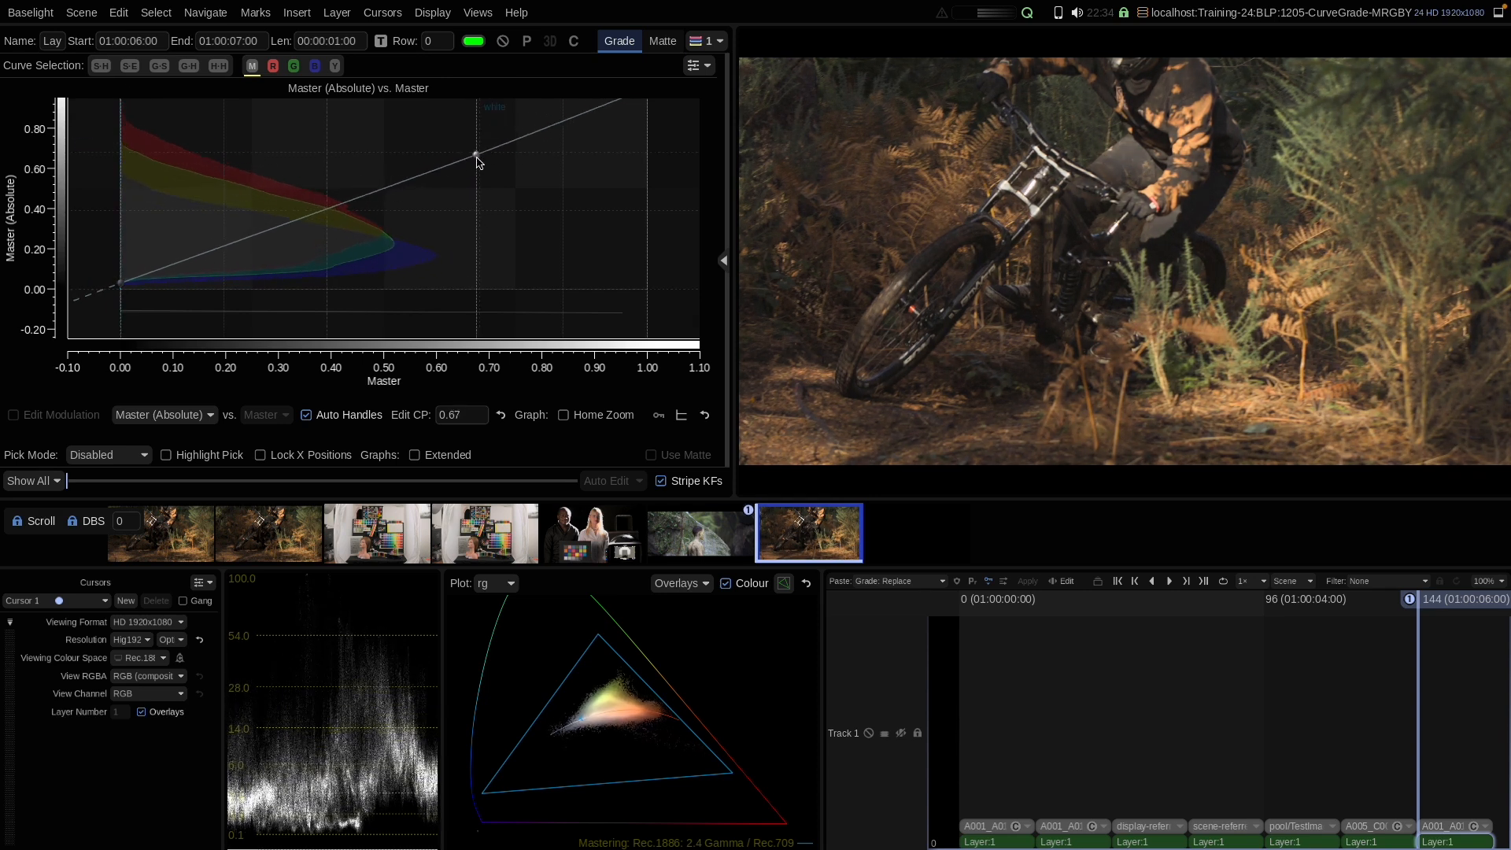
pyautogui.moveTo(475, 155)
pyautogui.mouseDown()
pyautogui.moveTo(483, 128)
pyautogui.moveTo(479, 142)
pyautogui.mouseUp()
pyautogui.rightClick(504, 186)
pyautogui.click(519, 305)
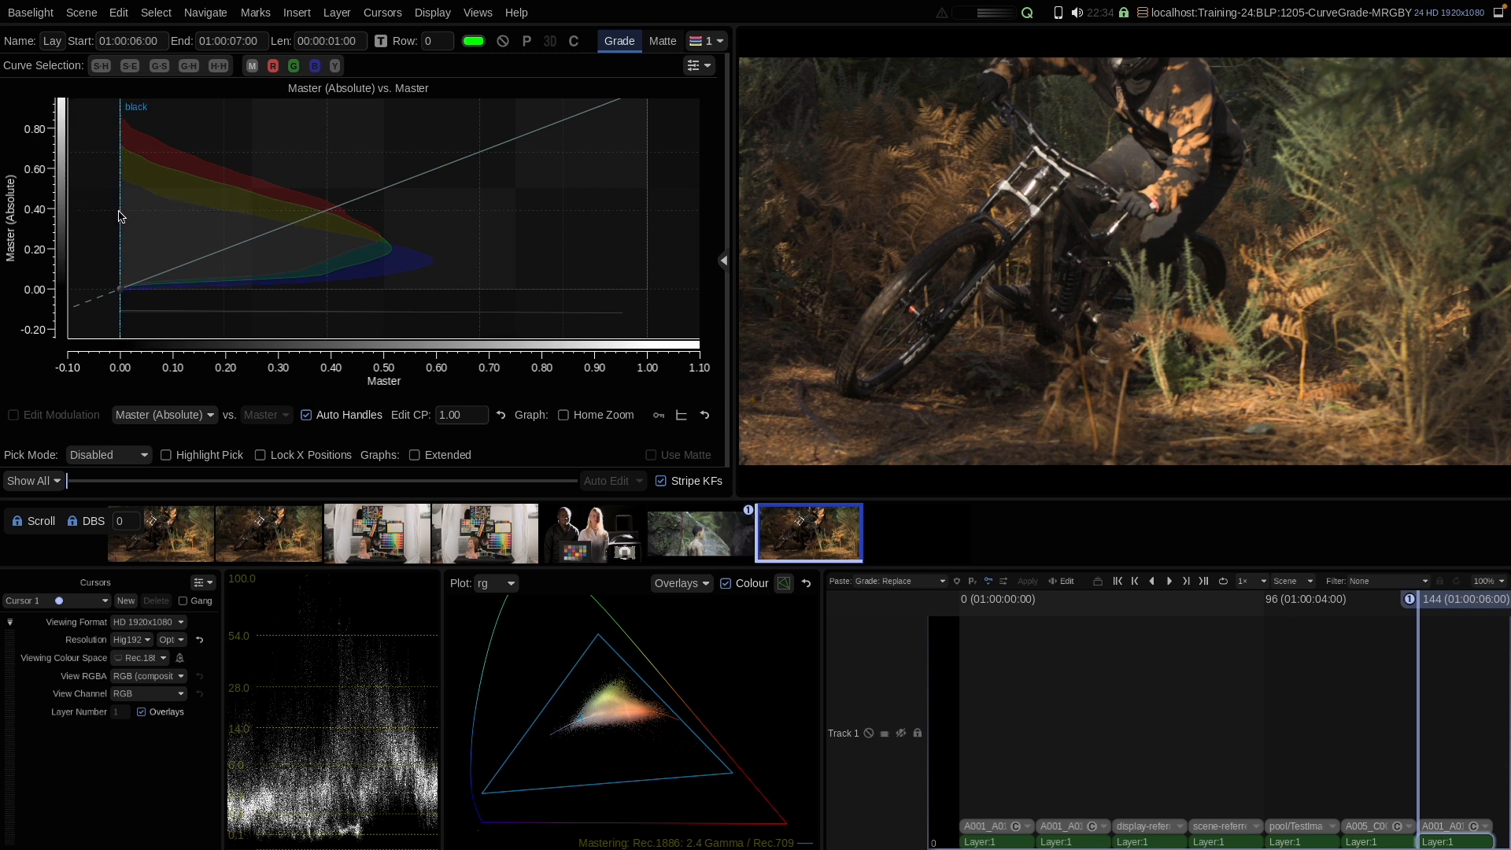
# Step: Add a Master curve control point near 0.40 input and lower its output to about 0.31
pyautogui.moveTo(328, 215); pyautogui.dragTo(327, 228)
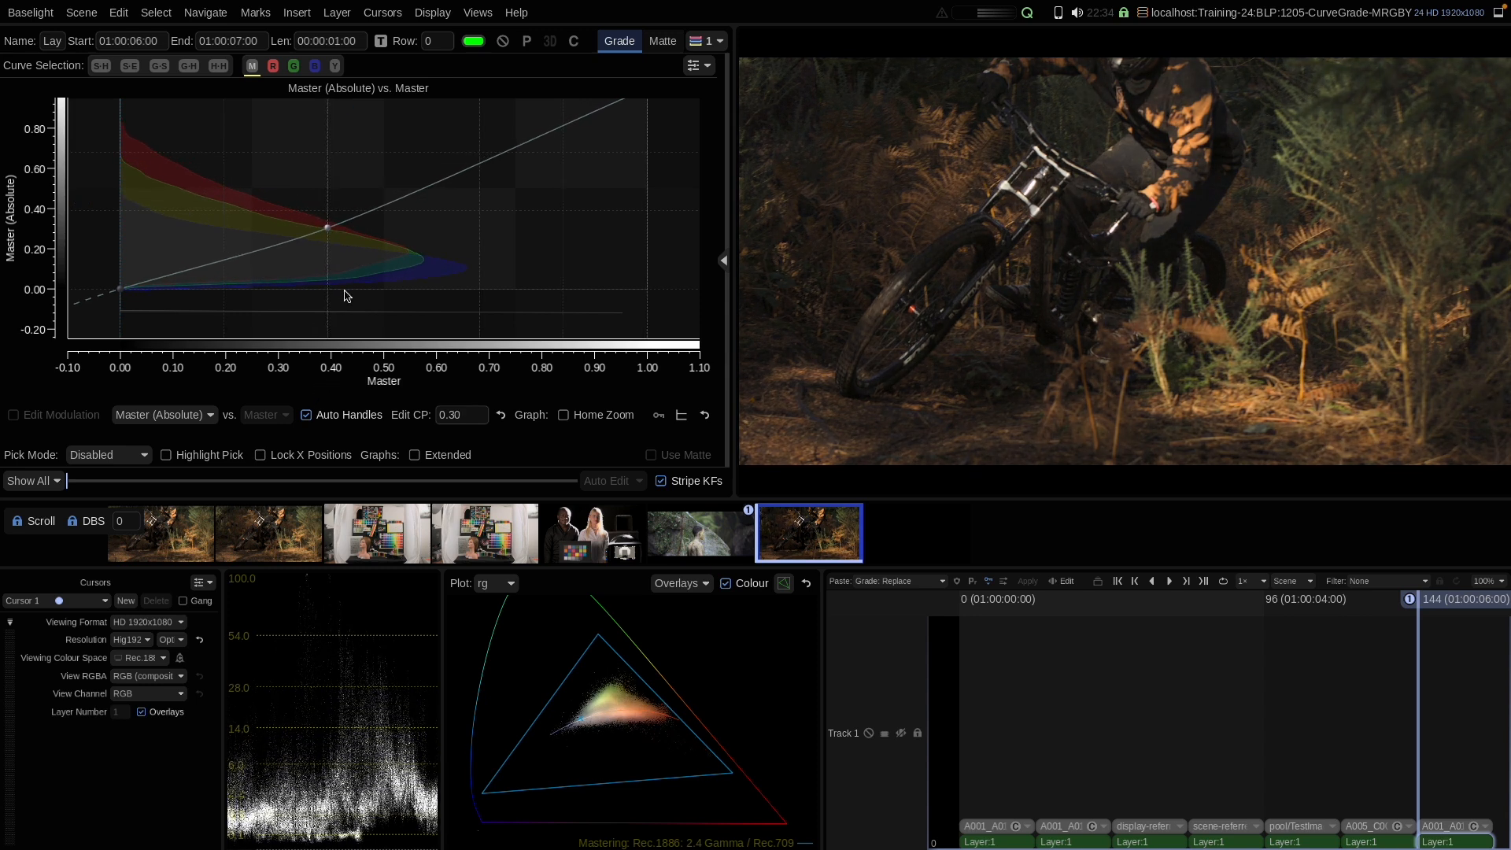
pyautogui.moveTo(327, 228); pyautogui.dragTo(331, 227)
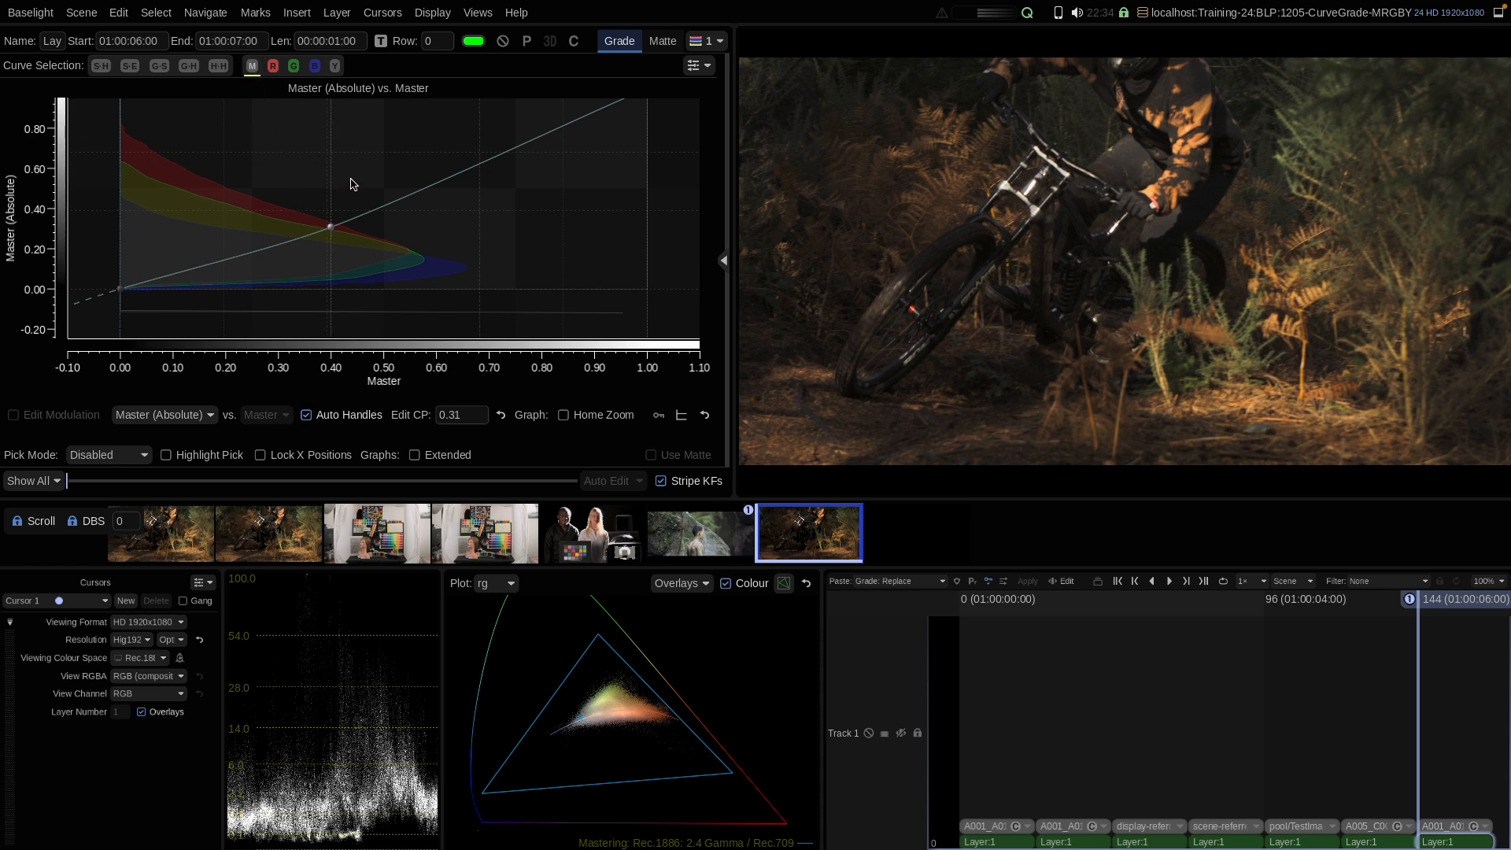
# Step: Change the graph's histogram display option, then raise the 0.40 control point's output to about 0.39
pyautogui.click(695, 66)
pyautogui.moveTo(736, 407)
pyautogui.click(952, 445)
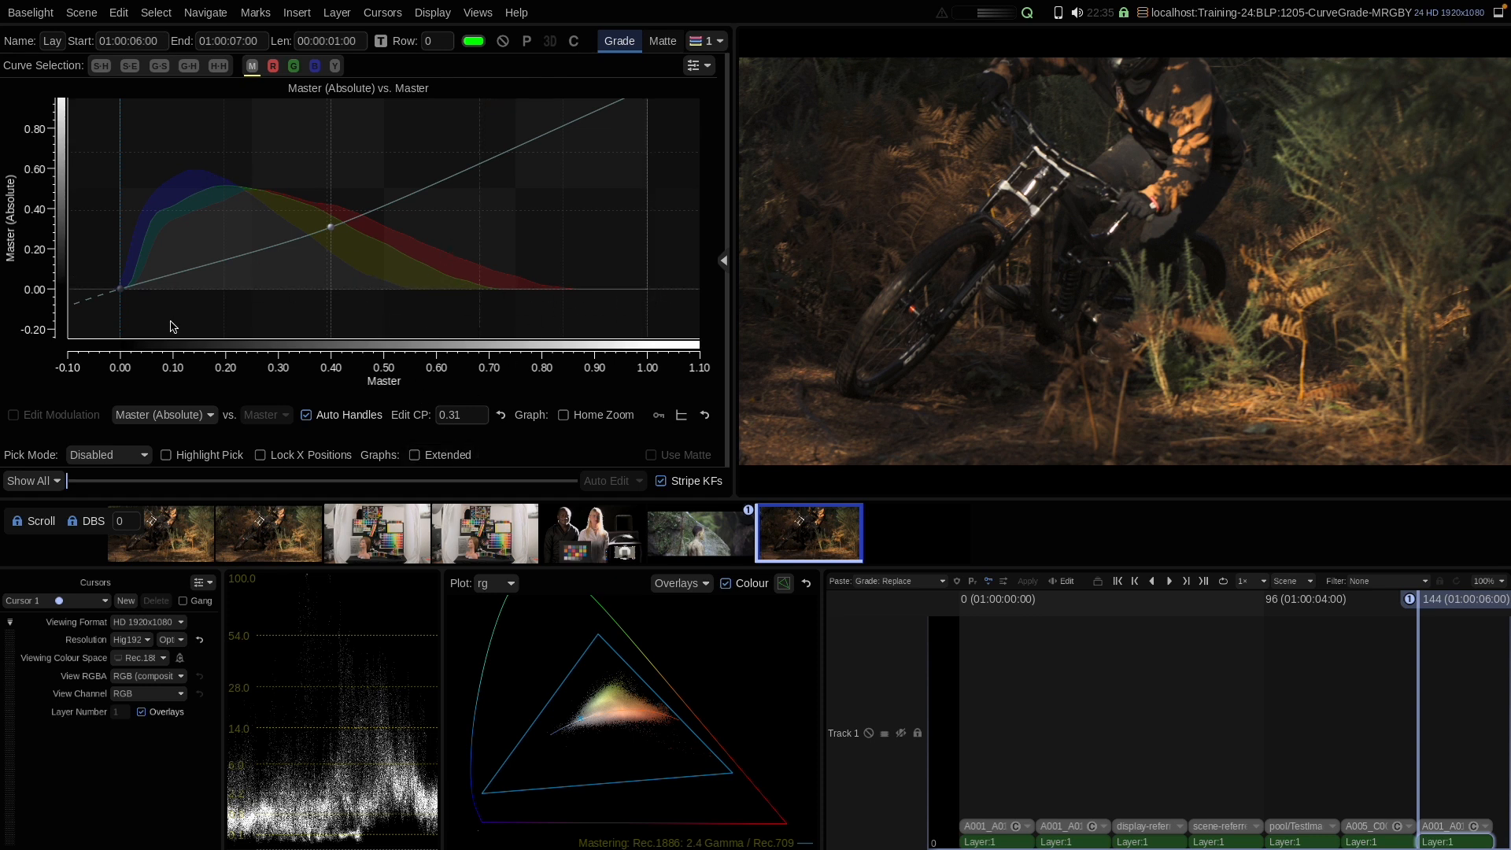
pyautogui.moveTo(331, 228)
pyautogui.mouseDown()
pyautogui.moveTo(328, 243)
pyautogui.moveTo(325, 197)
pyautogui.moveTo(328, 235)
pyautogui.moveTo(325, 210)
pyautogui.mouseUp()
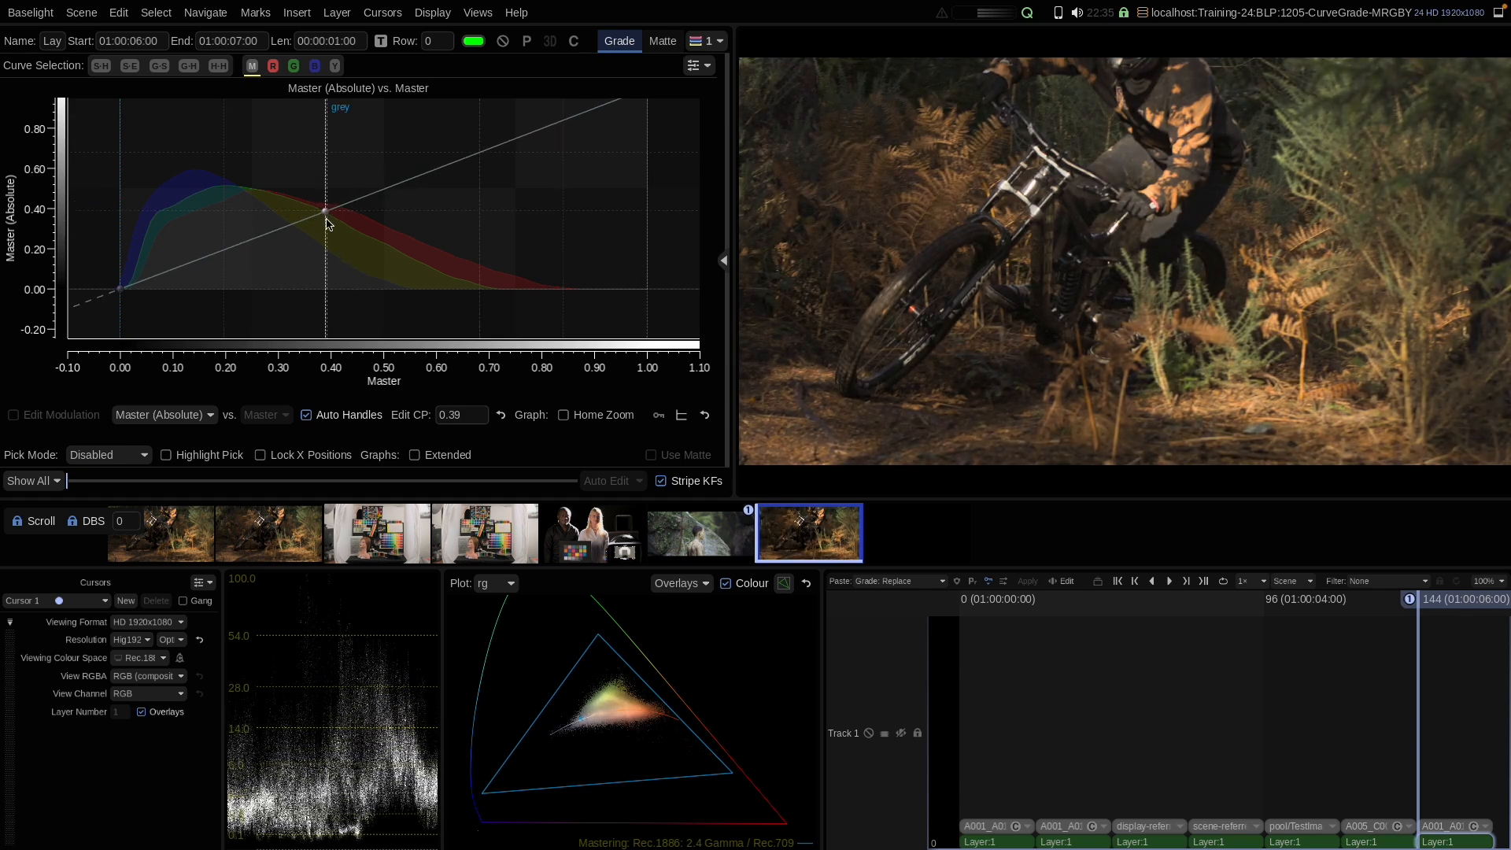
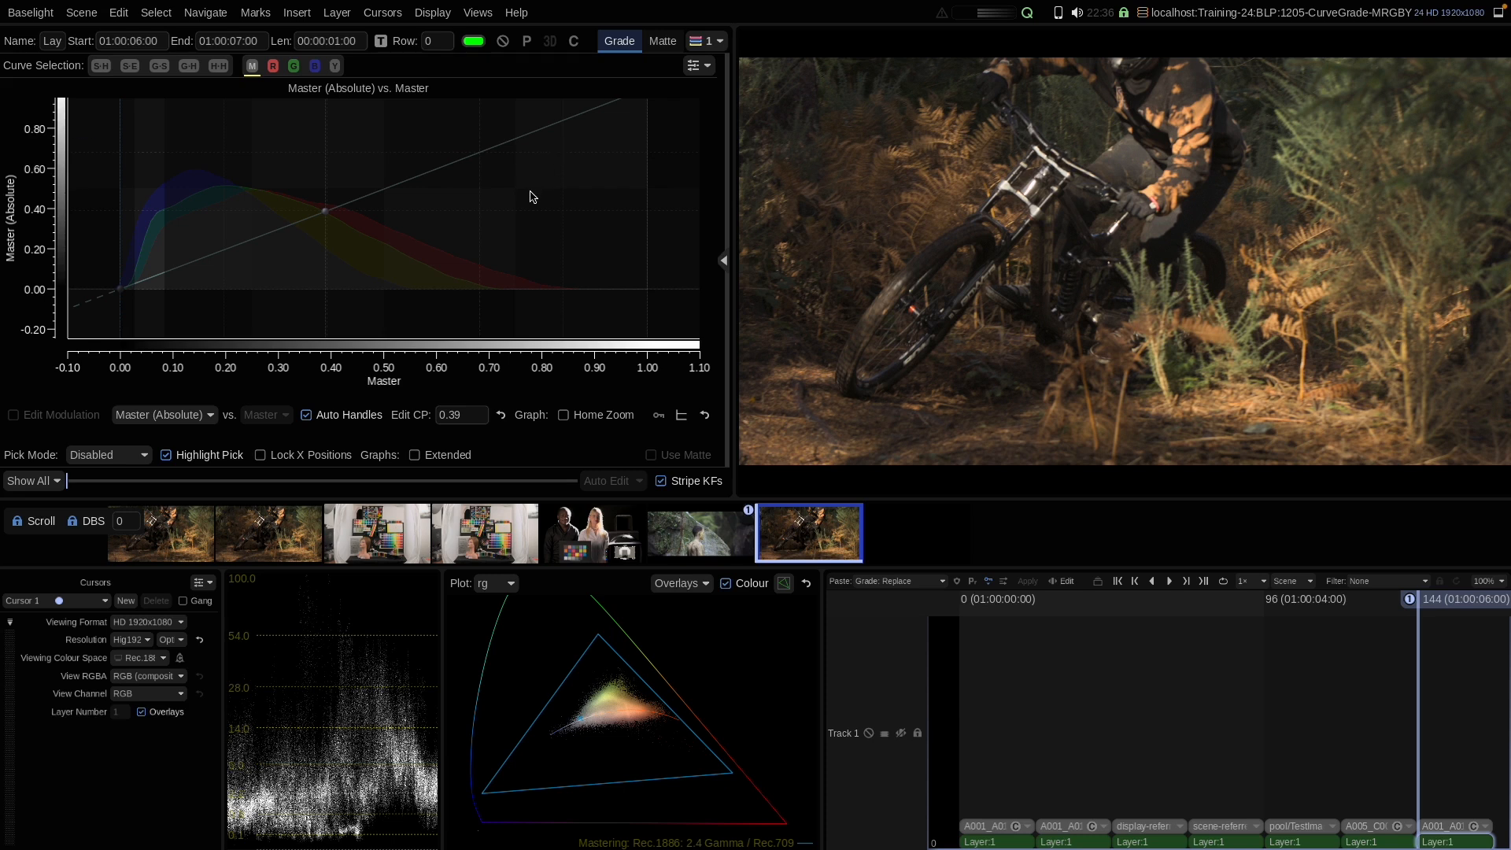
# Step: Turn off Highlight Pick, set Pick Mode to Select Centre and pick a Master control point from the rider's shoulder
pyautogui.click(208, 456)
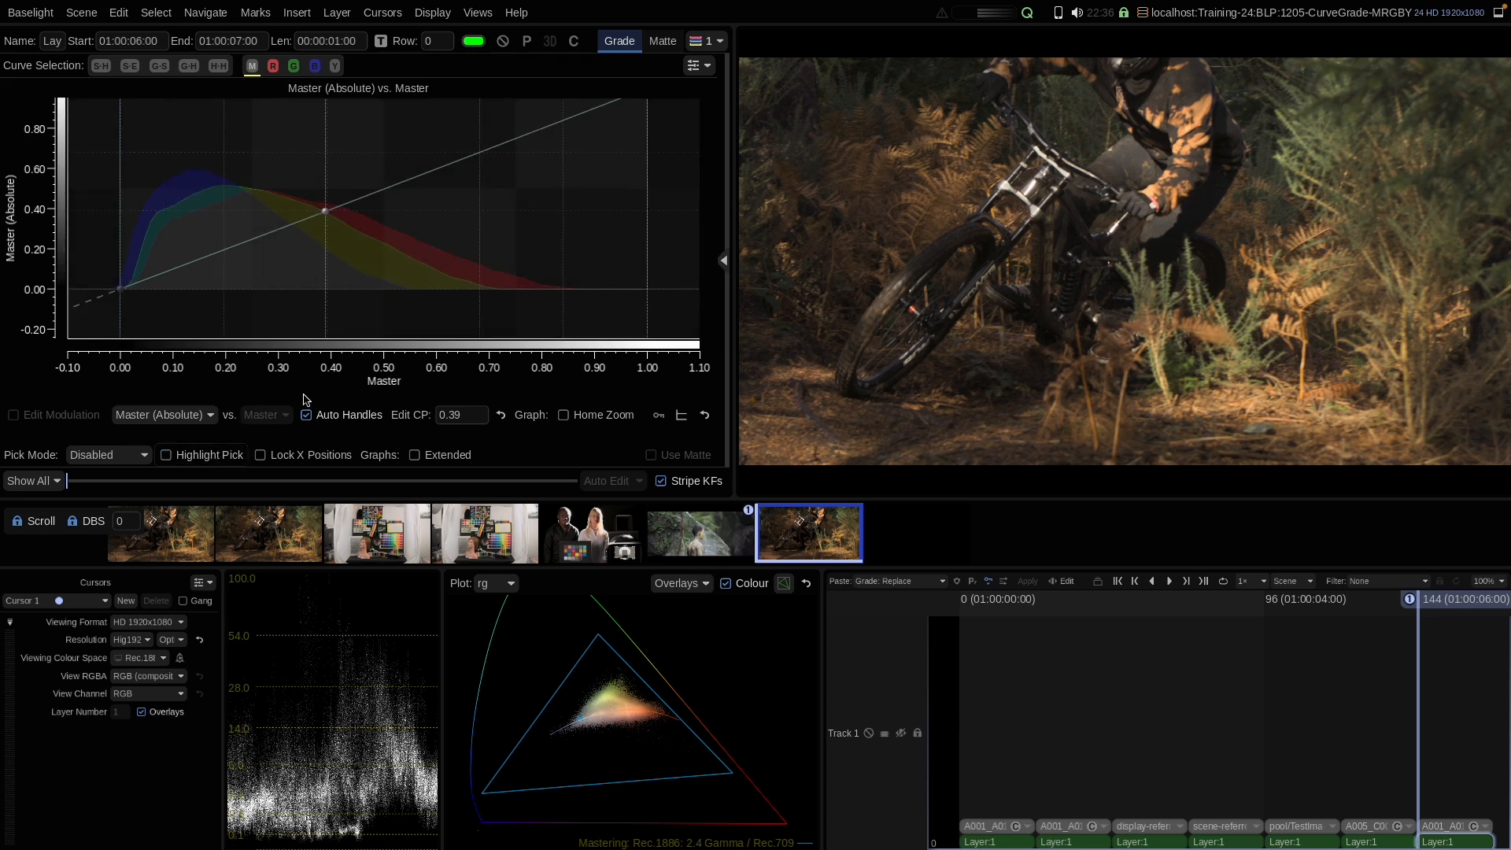
pyautogui.click(98, 456)
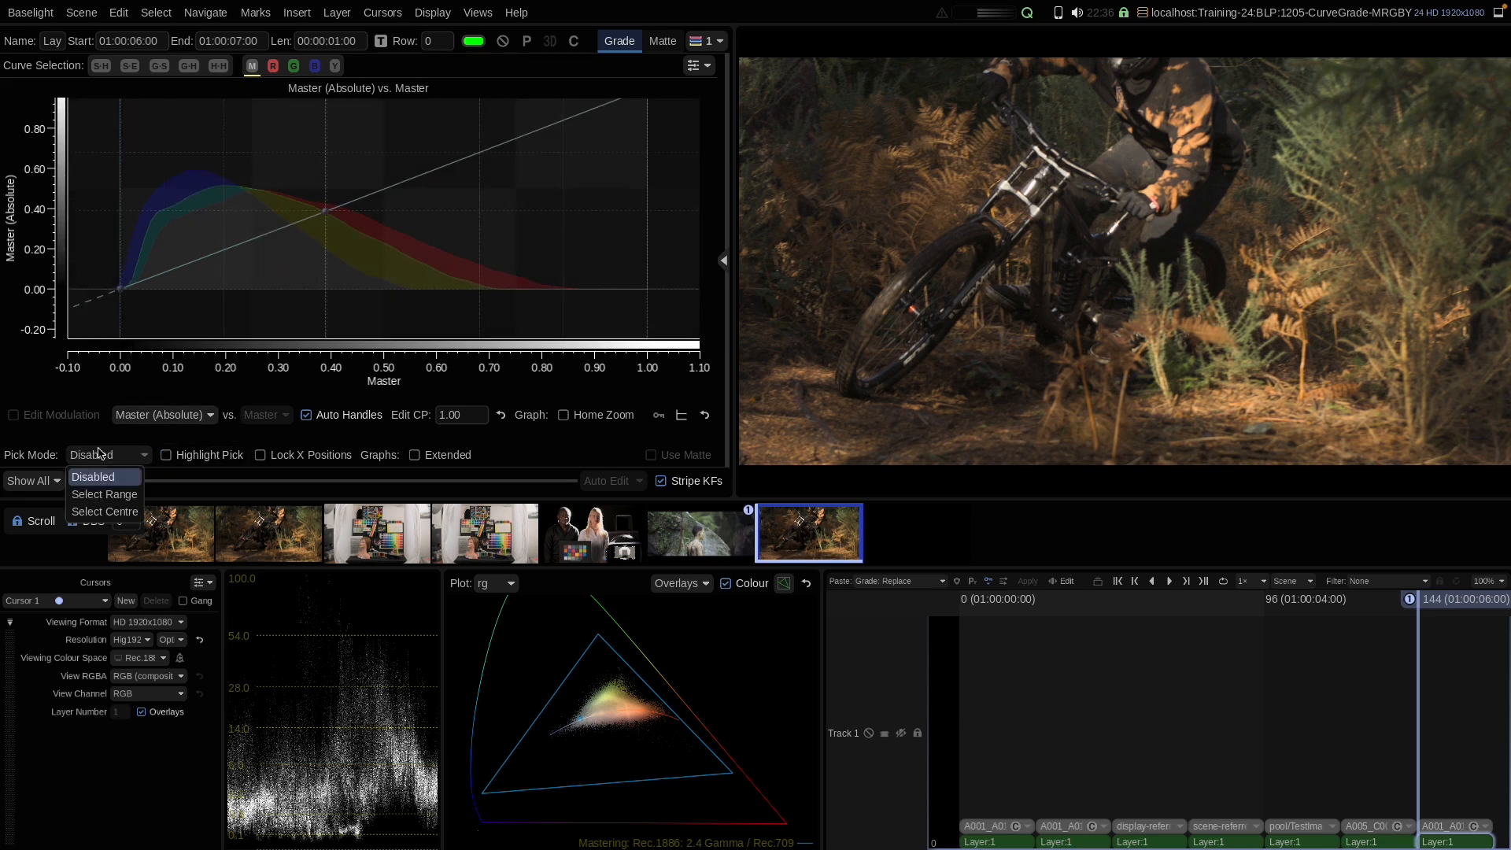
pyautogui.click(100, 512)
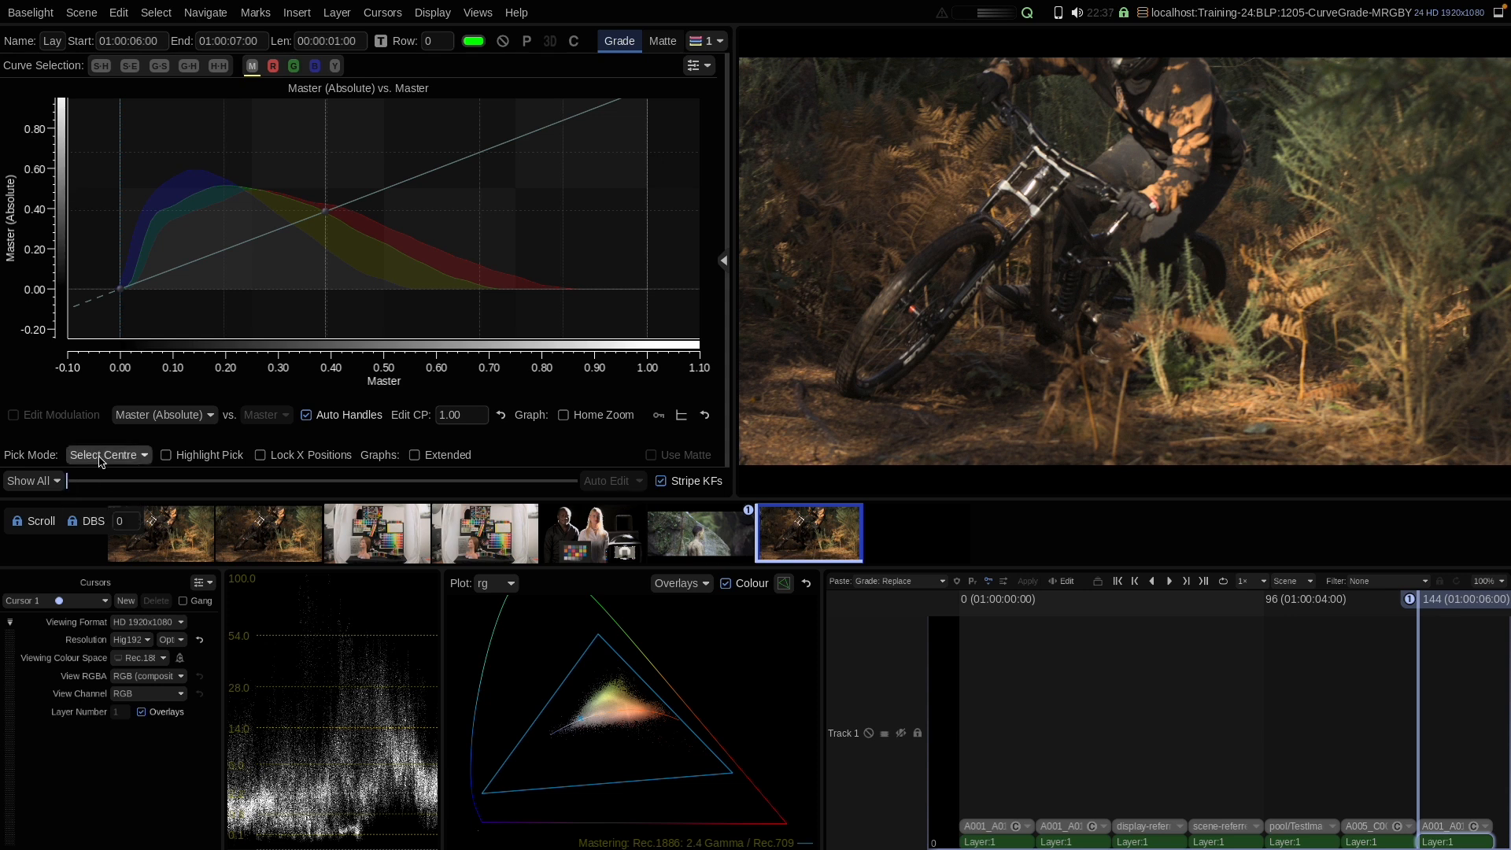
pyautogui.click(1199, 107)
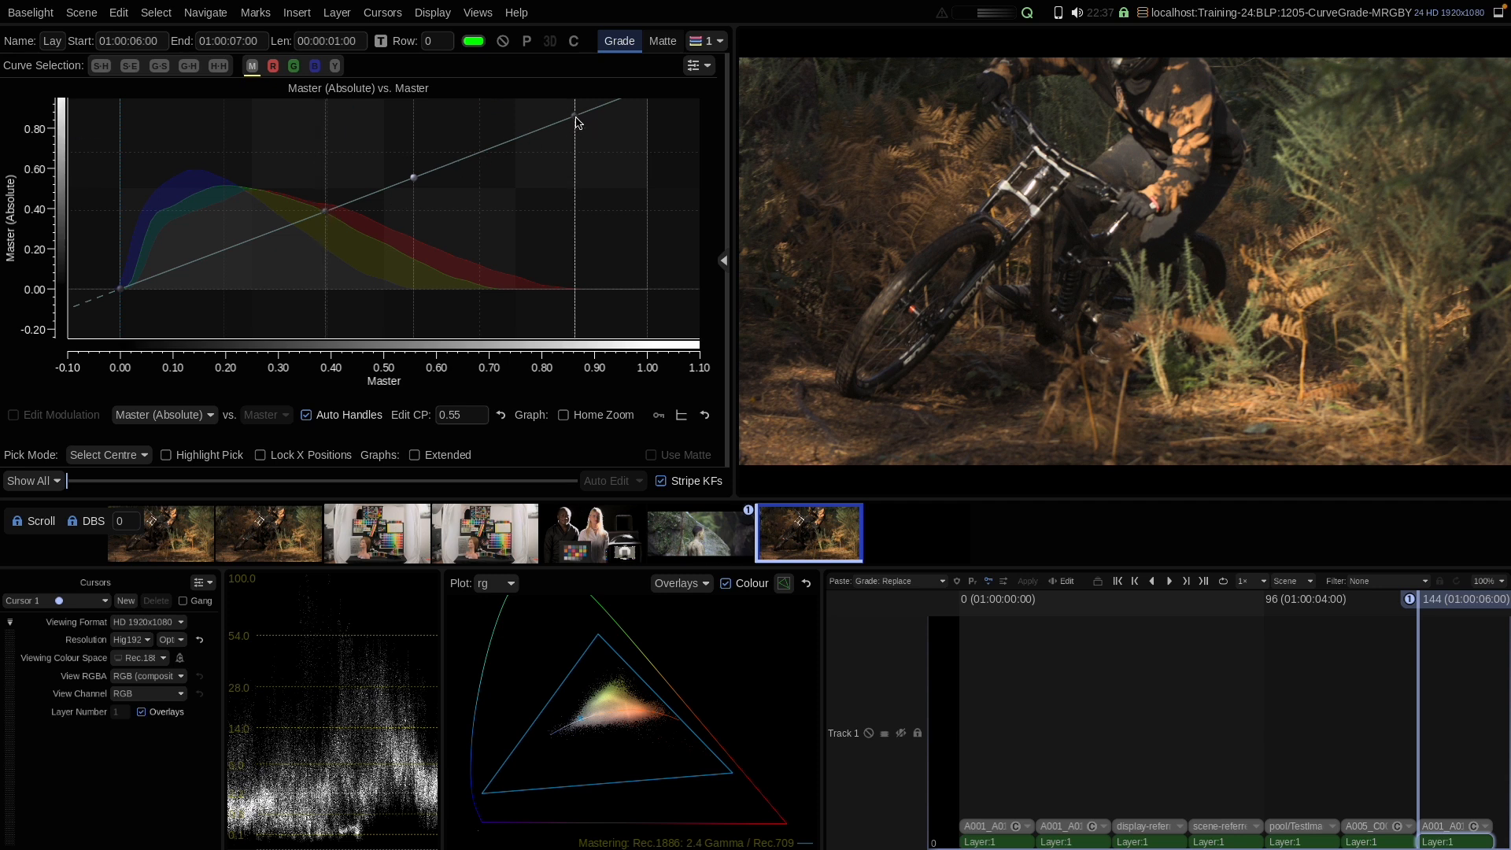
# Step: Reset the Master curve
pyautogui.rightClick(446, 228)
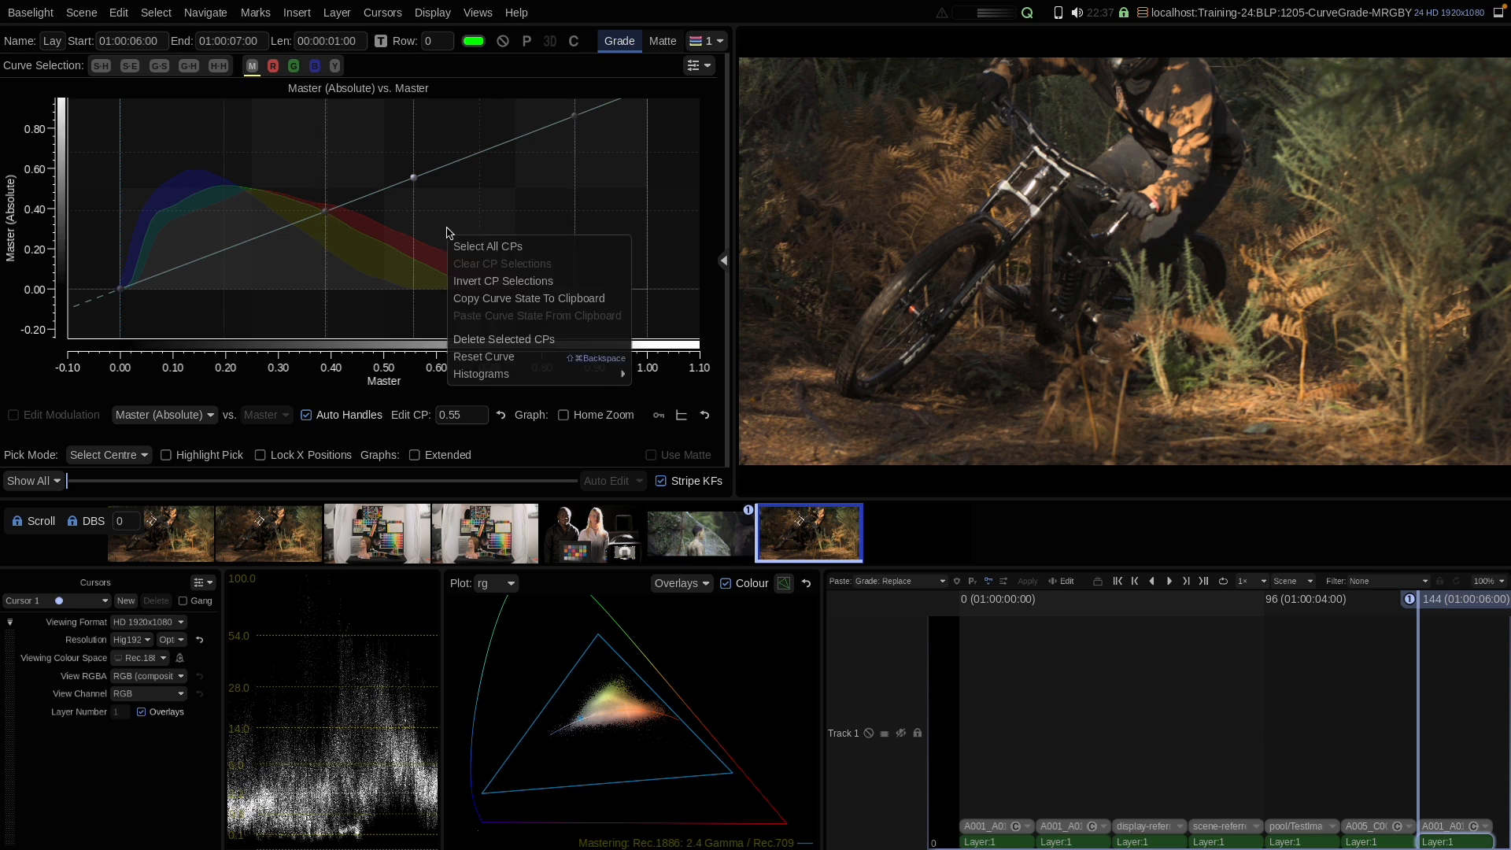
pyautogui.click(450, 351)
# Step: Set Pick Mode to Select Range and drag across the rider's shoulder to add a range of Master control points
pyautogui.click(108, 455)
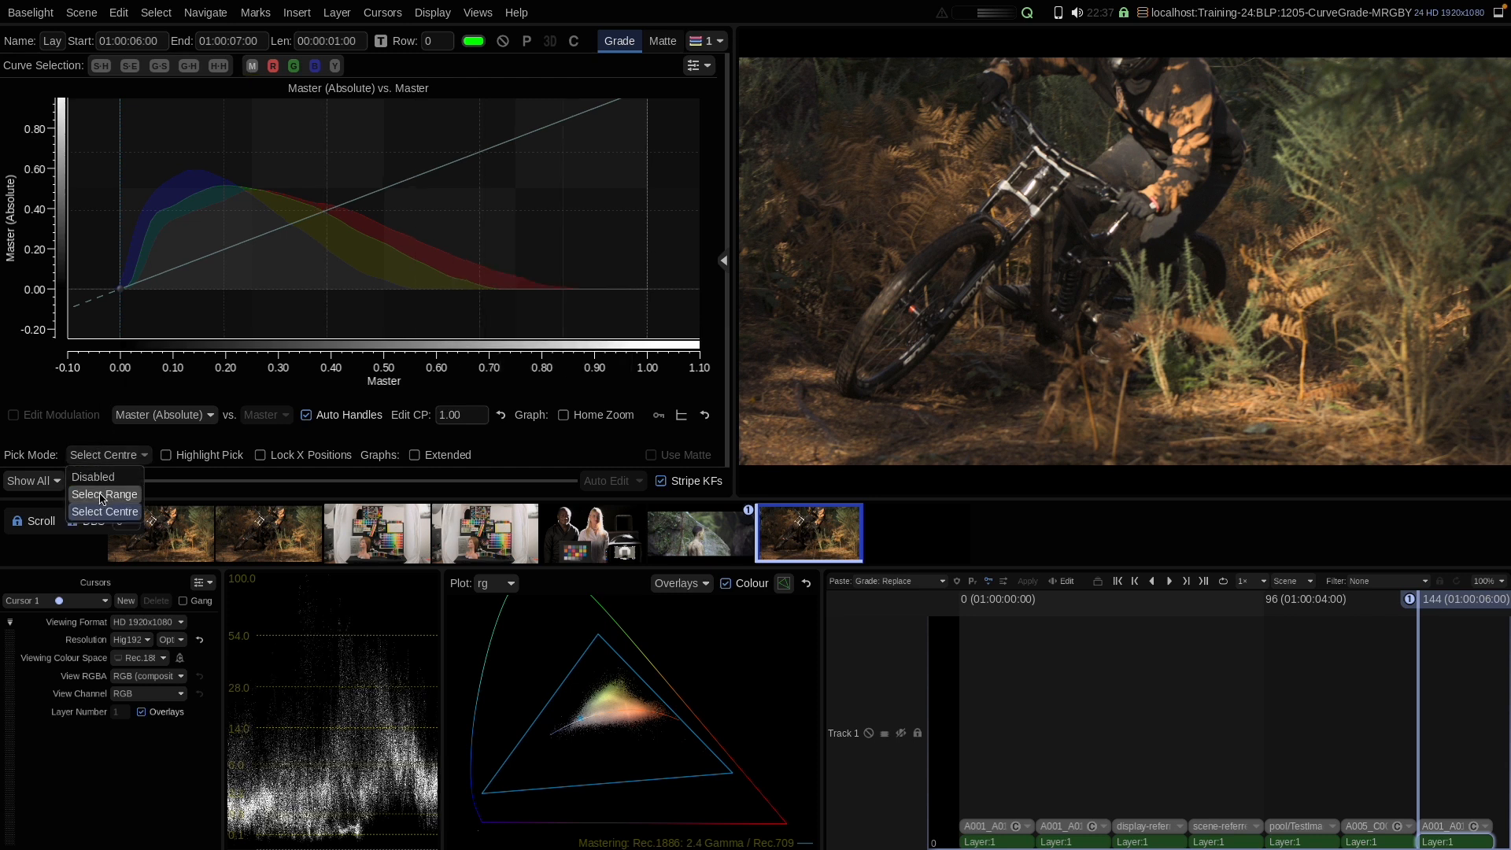
pyautogui.click(100, 491)
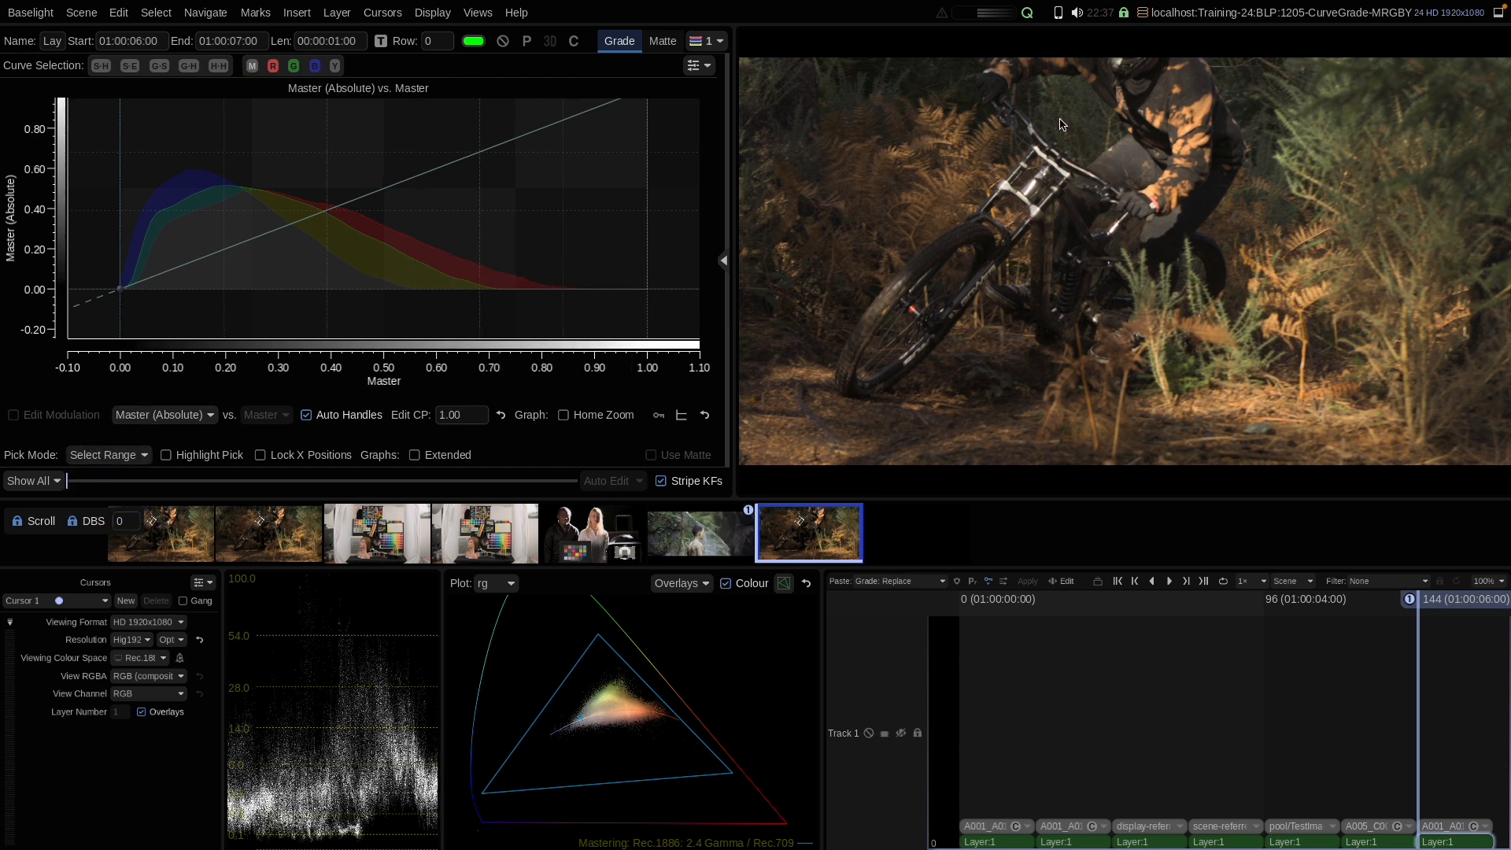
pyautogui.moveTo(1080, 101); pyautogui.dragTo(1090, 118)
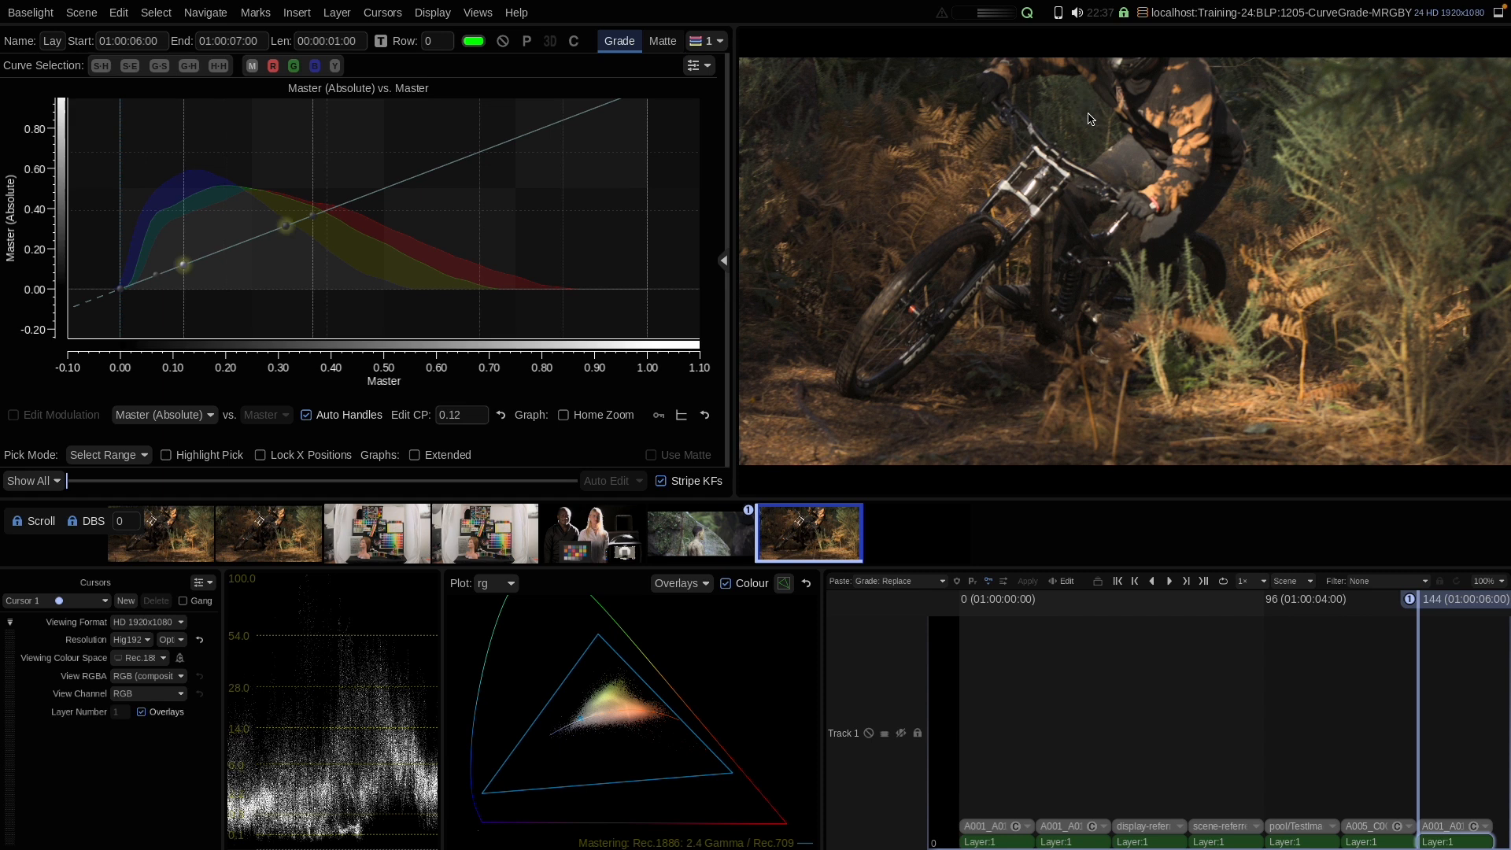
pyautogui.click(287, 227)
pyautogui.moveTo(287, 225); pyautogui.dragTo(288, 228)
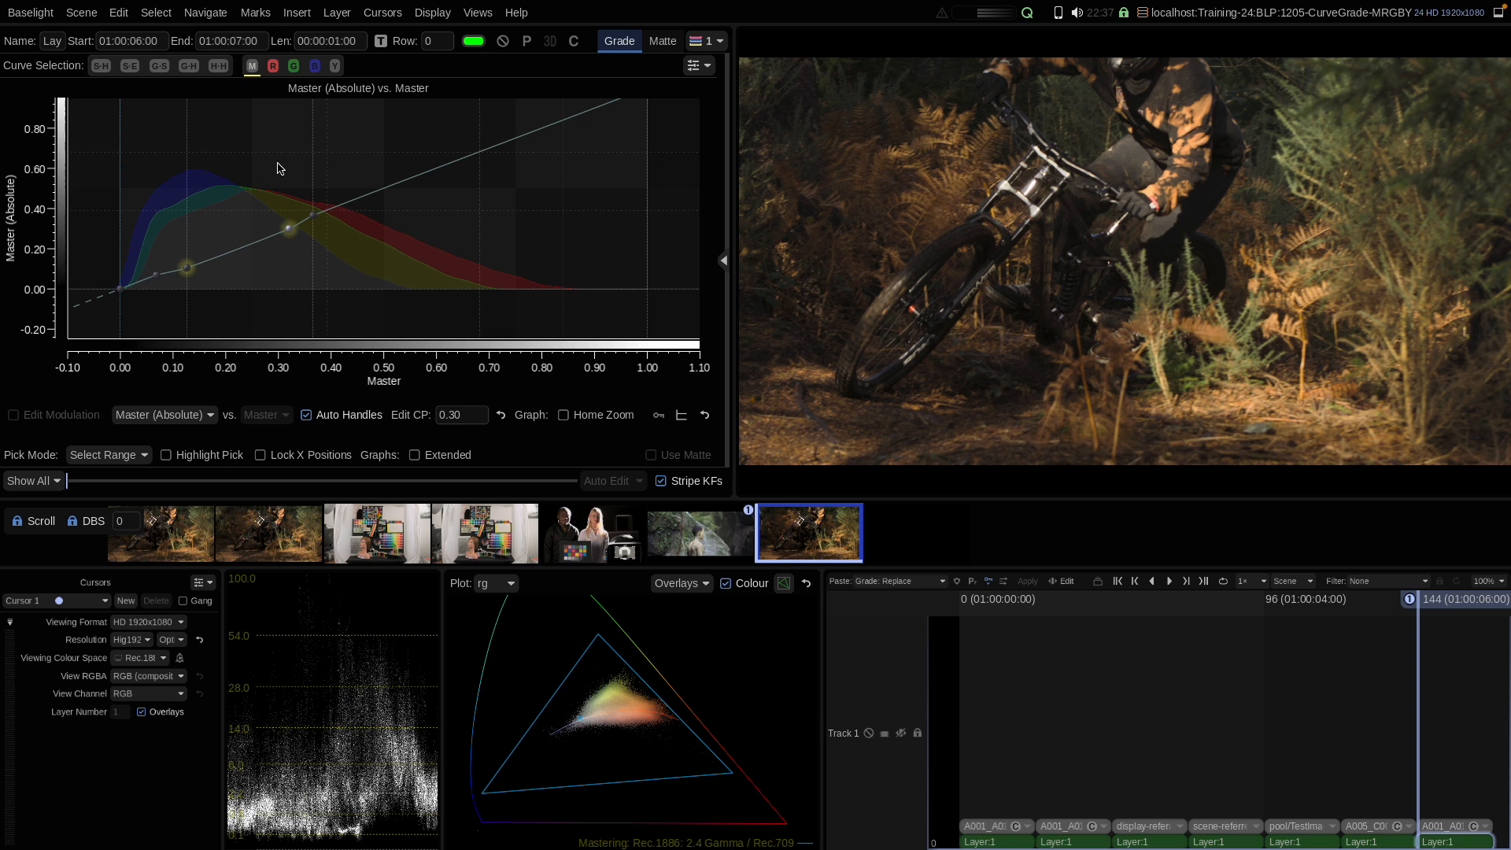
# Step: Reset the curve and set Pick Mode back to Disabled
pyautogui.rightClick(266, 170)
pyautogui.click(276, 290)
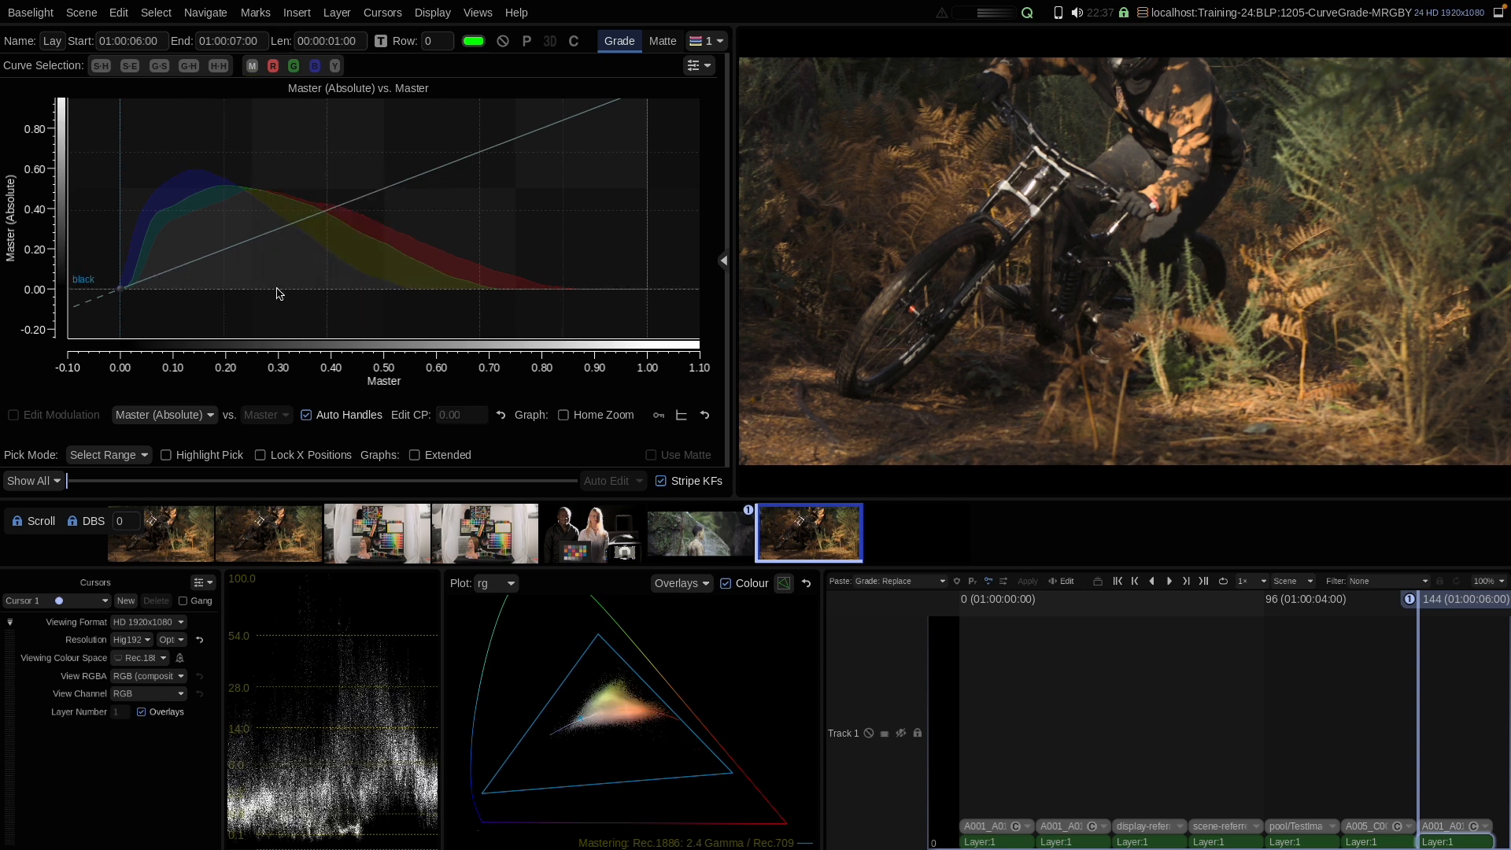
pyautogui.click(112, 460)
pyautogui.click(108, 477)
# Step: Enable Home Zoom and turn off Single Graph Layout to show the zoomed companion graph
pyautogui.click(576, 416)
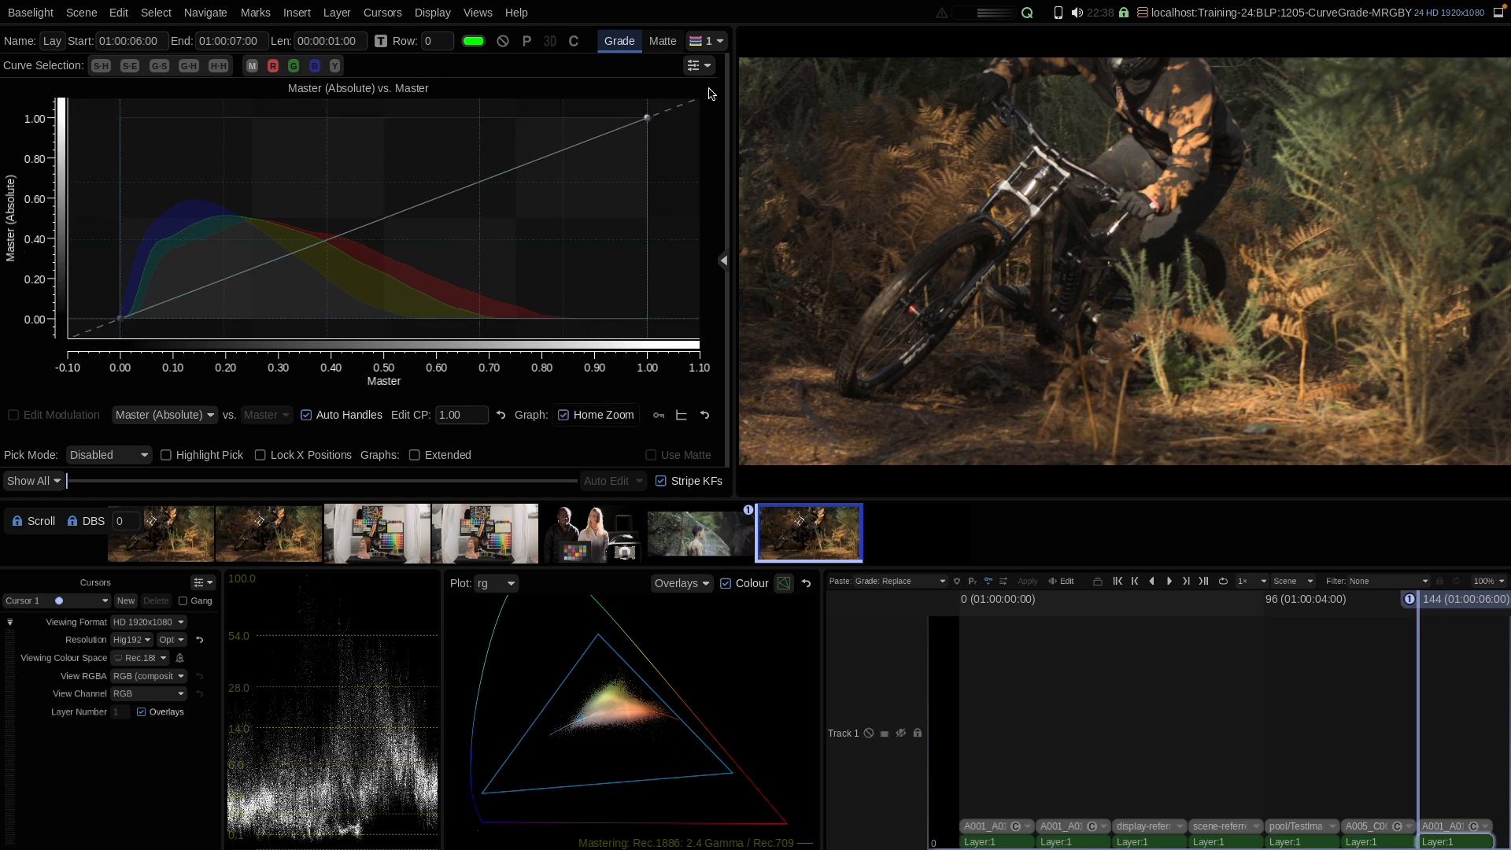
pyautogui.click(696, 65)
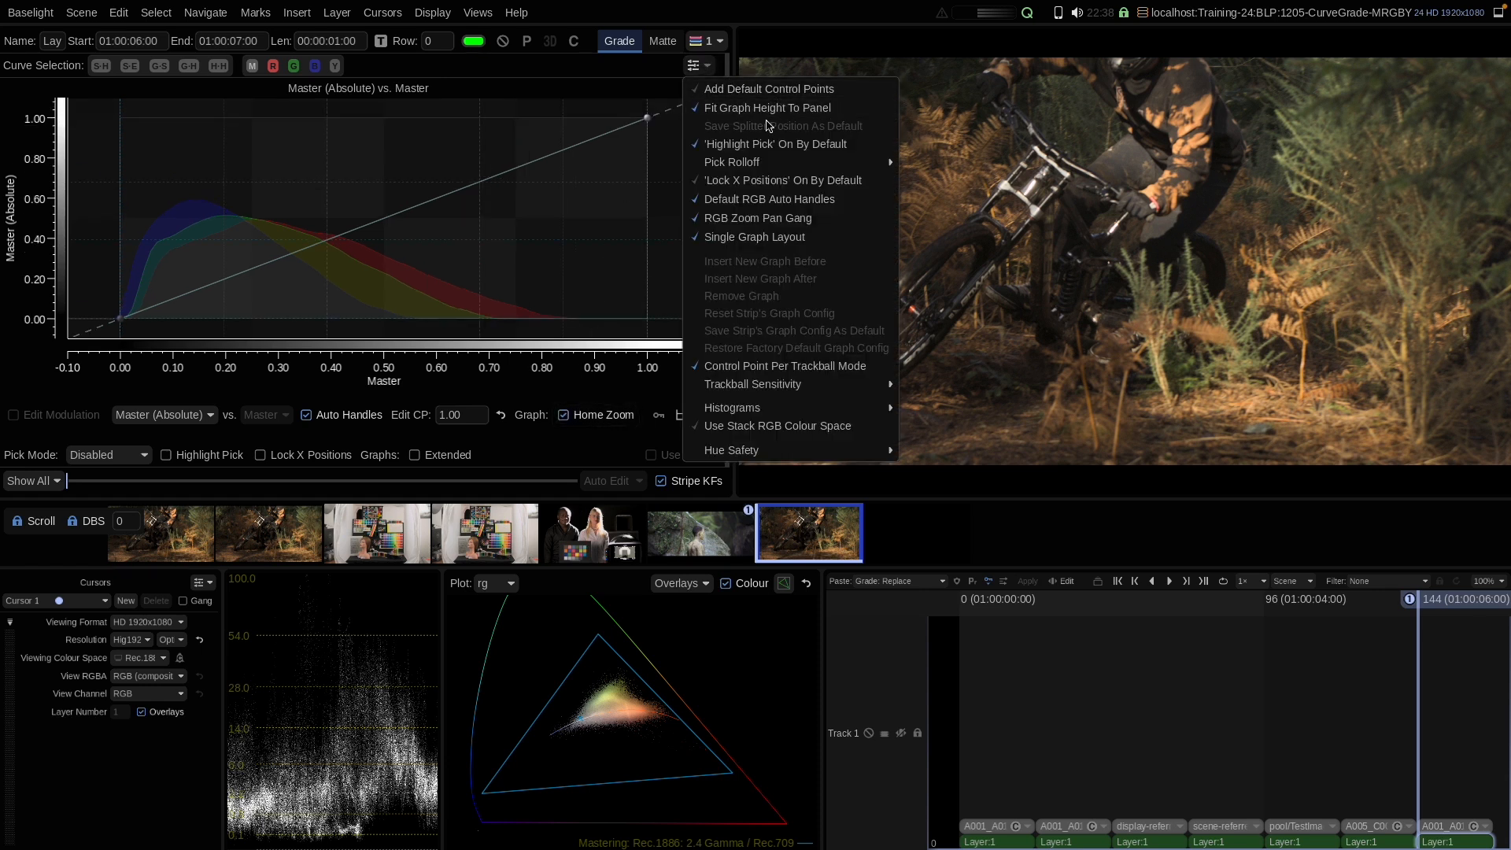
pyautogui.click(732, 239)
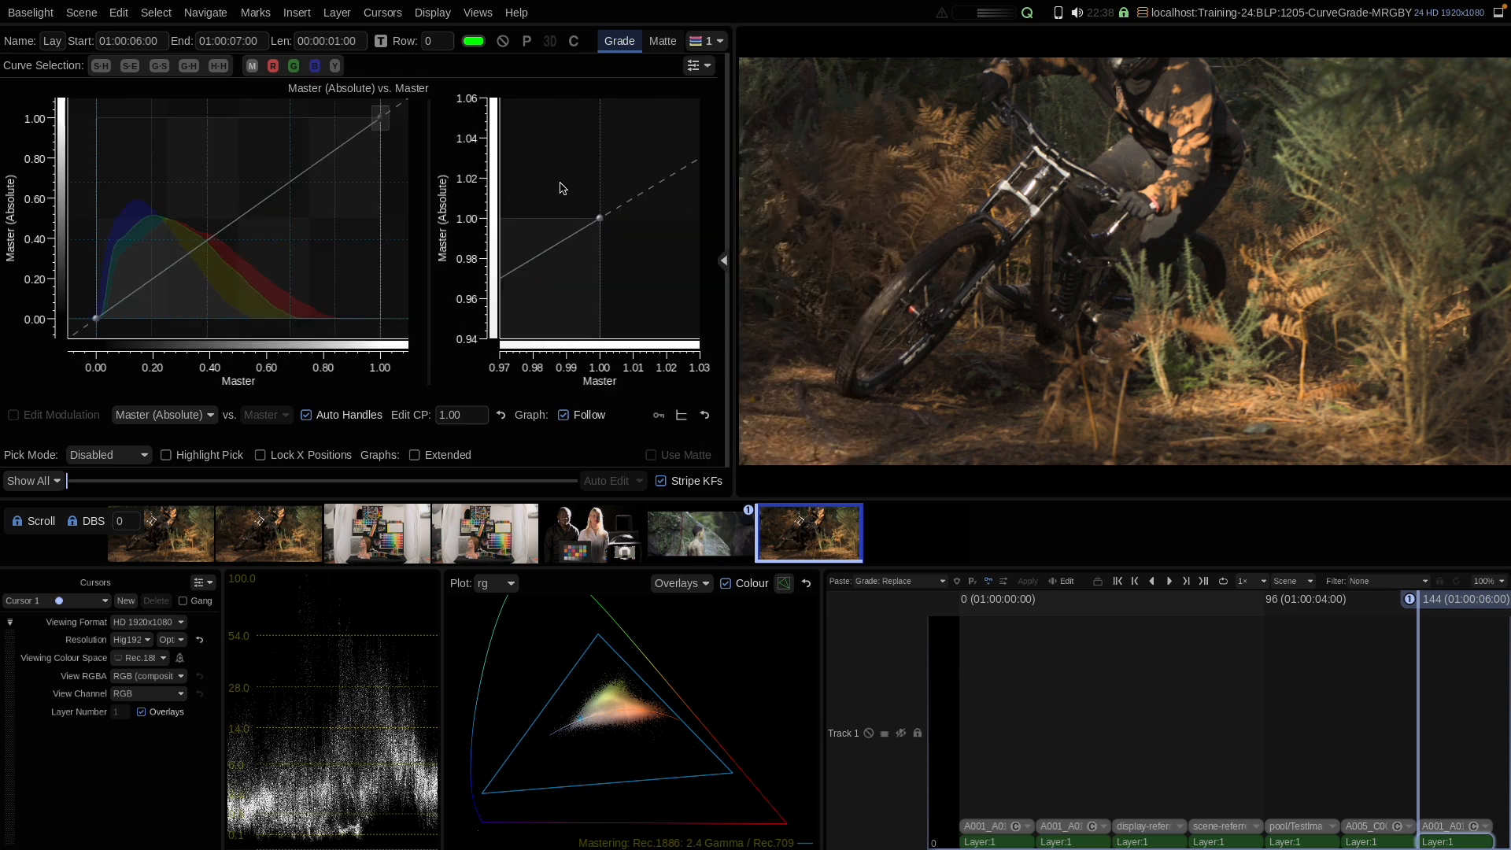
# Step: Add a Master control point near 0.40 and fine-tune it in the zoomed graph to about 0.39
pyautogui.click(210, 245)
pyautogui.moveTo(209, 244); pyautogui.dragTo(209, 237)
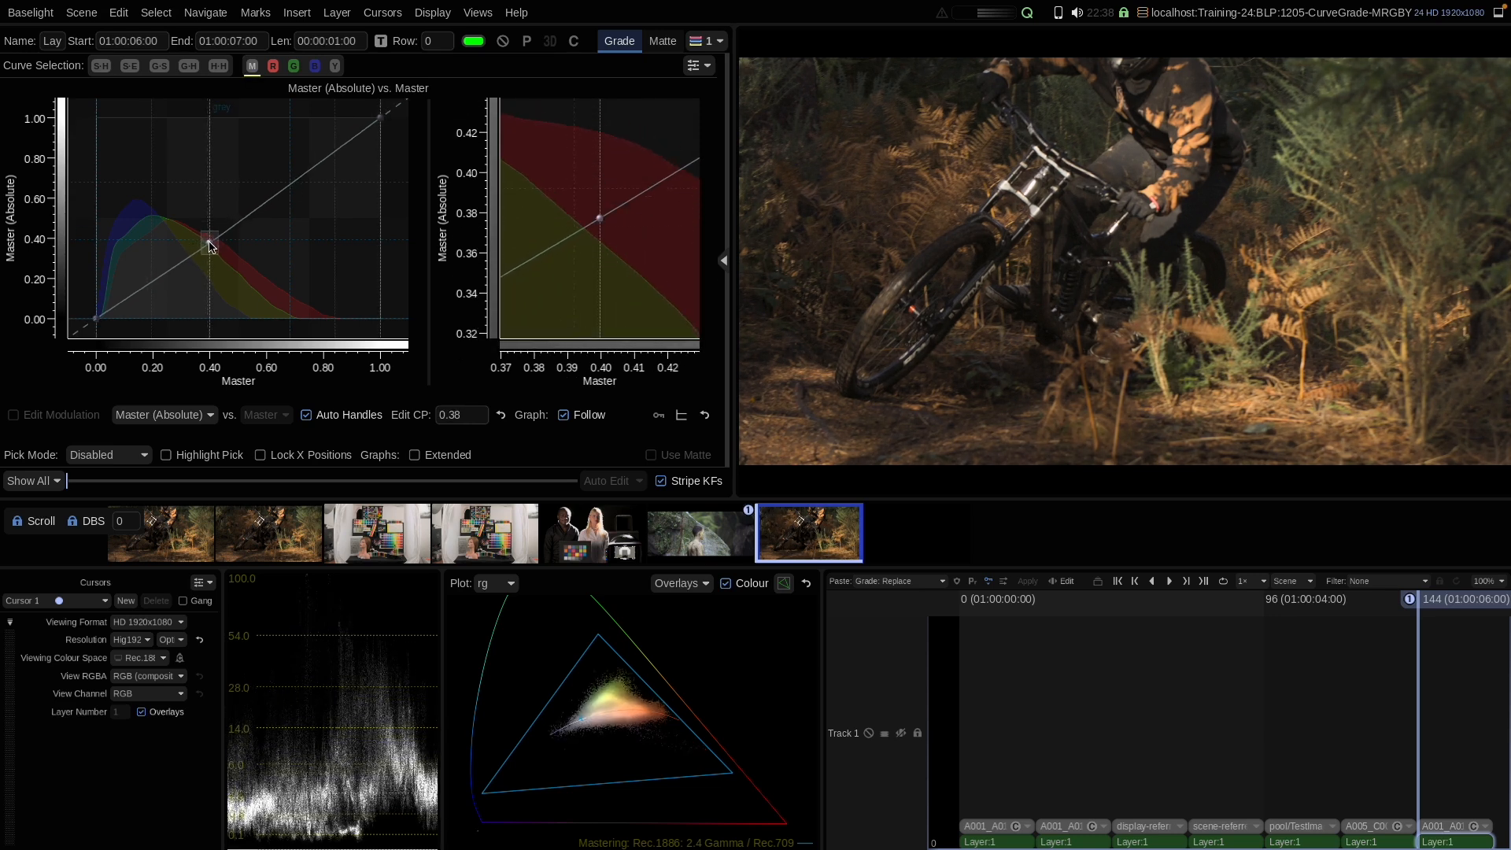
pyautogui.moveTo(600, 220)
pyautogui.mouseDown()
pyautogui.moveTo(580, 229)
pyautogui.moveTo(597, 202)
pyautogui.moveTo(592, 243)
pyautogui.moveTo(580, 213)
pyautogui.moveTo(600, 212)
pyautogui.moveTo(577, 230)
pyautogui.mouseUp()
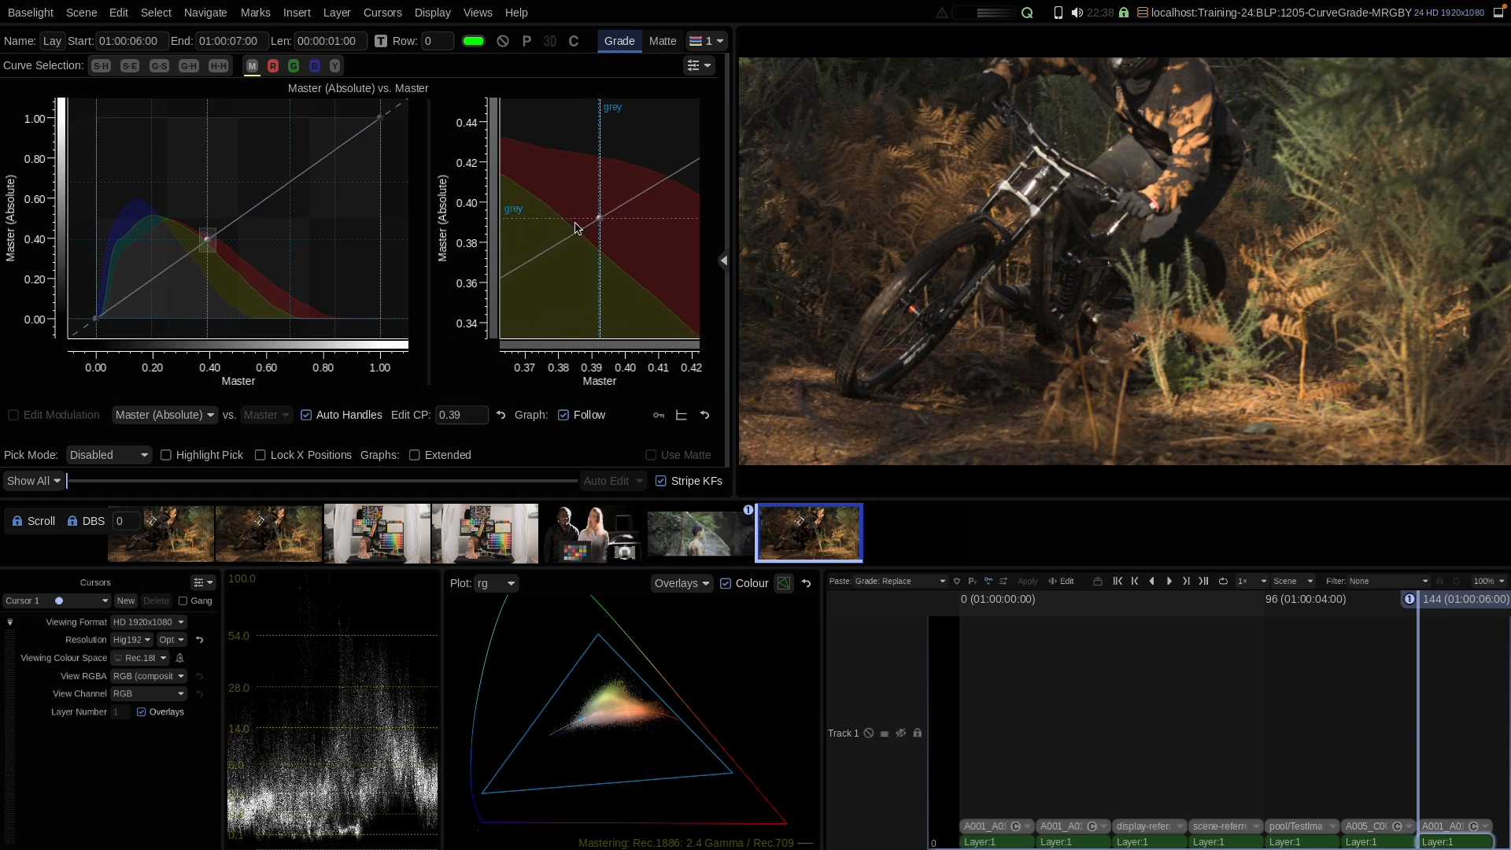
# Step: Re-enable Single Graph Layout and inspect the curve zoomed in around the 0.39 control point
pyautogui.click(700, 66)
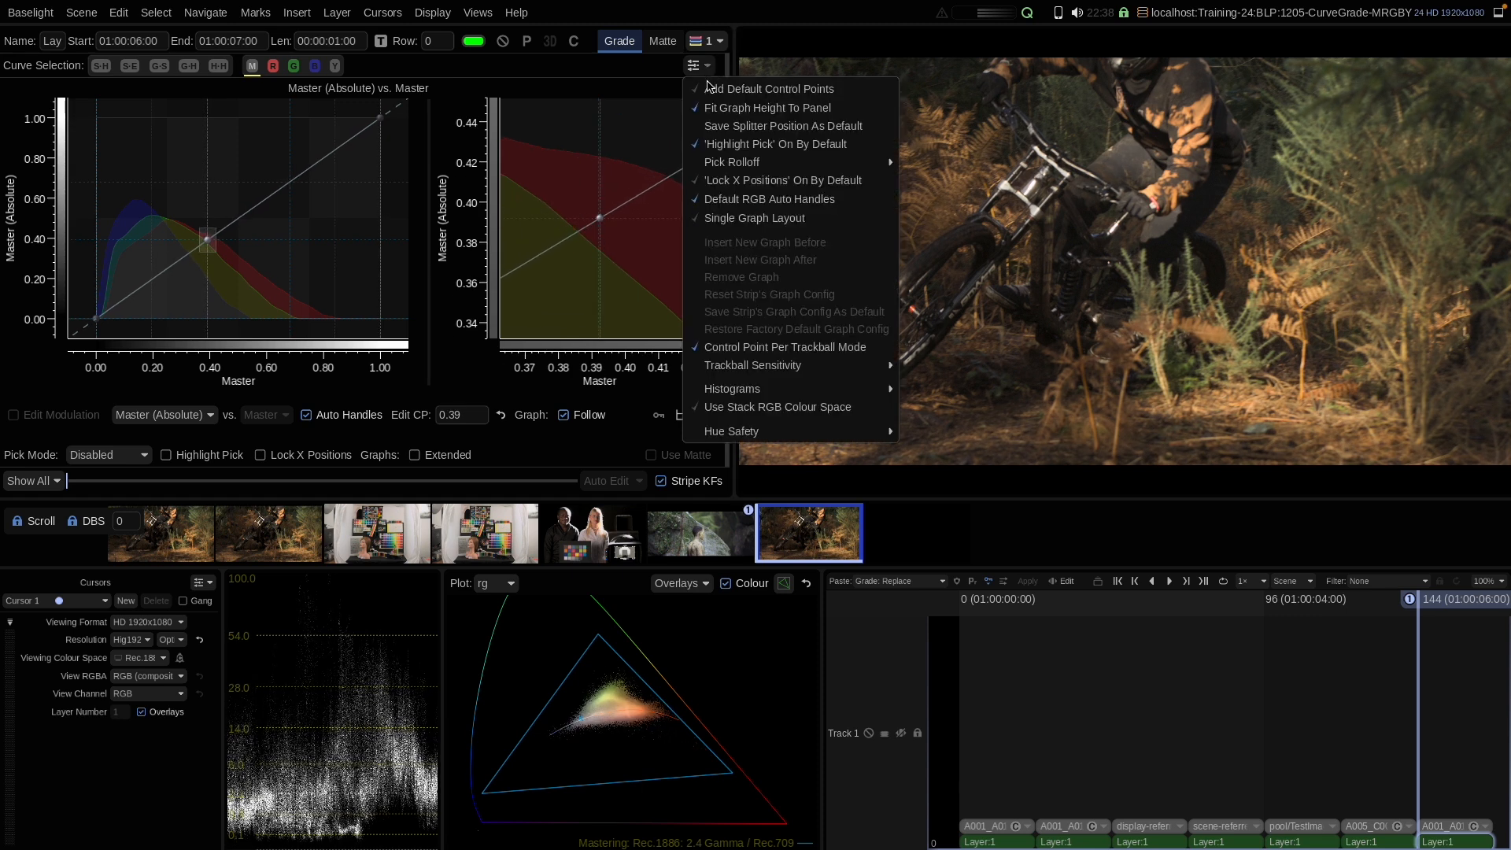
pyautogui.click(725, 224)
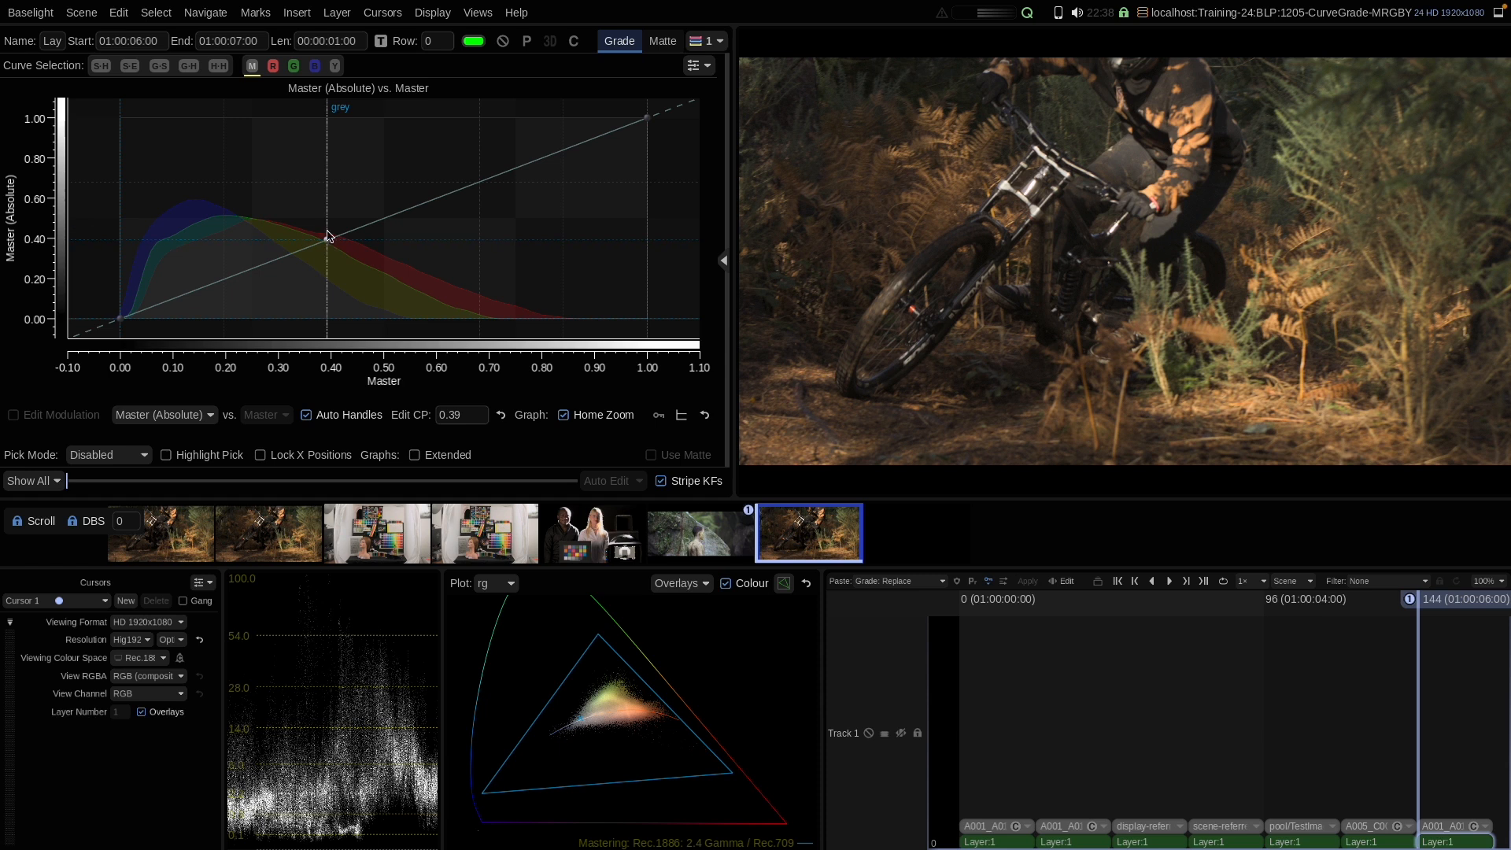
pyautogui.scroll(10, 351, 229)
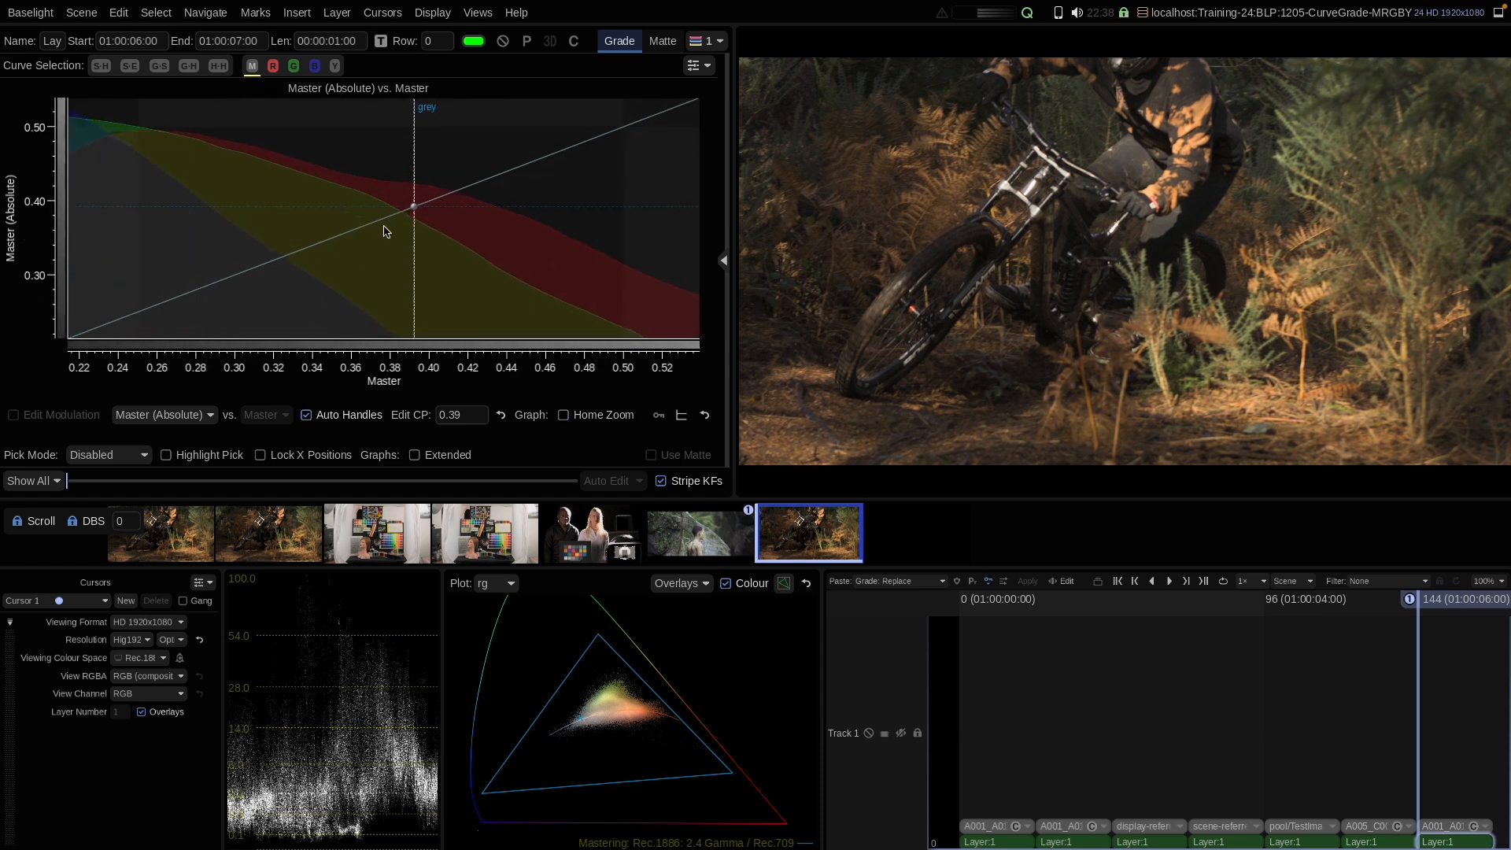
pyautogui.moveTo(482, 186); pyautogui.dragTo(378, 220)
pyautogui.click(589, 419)
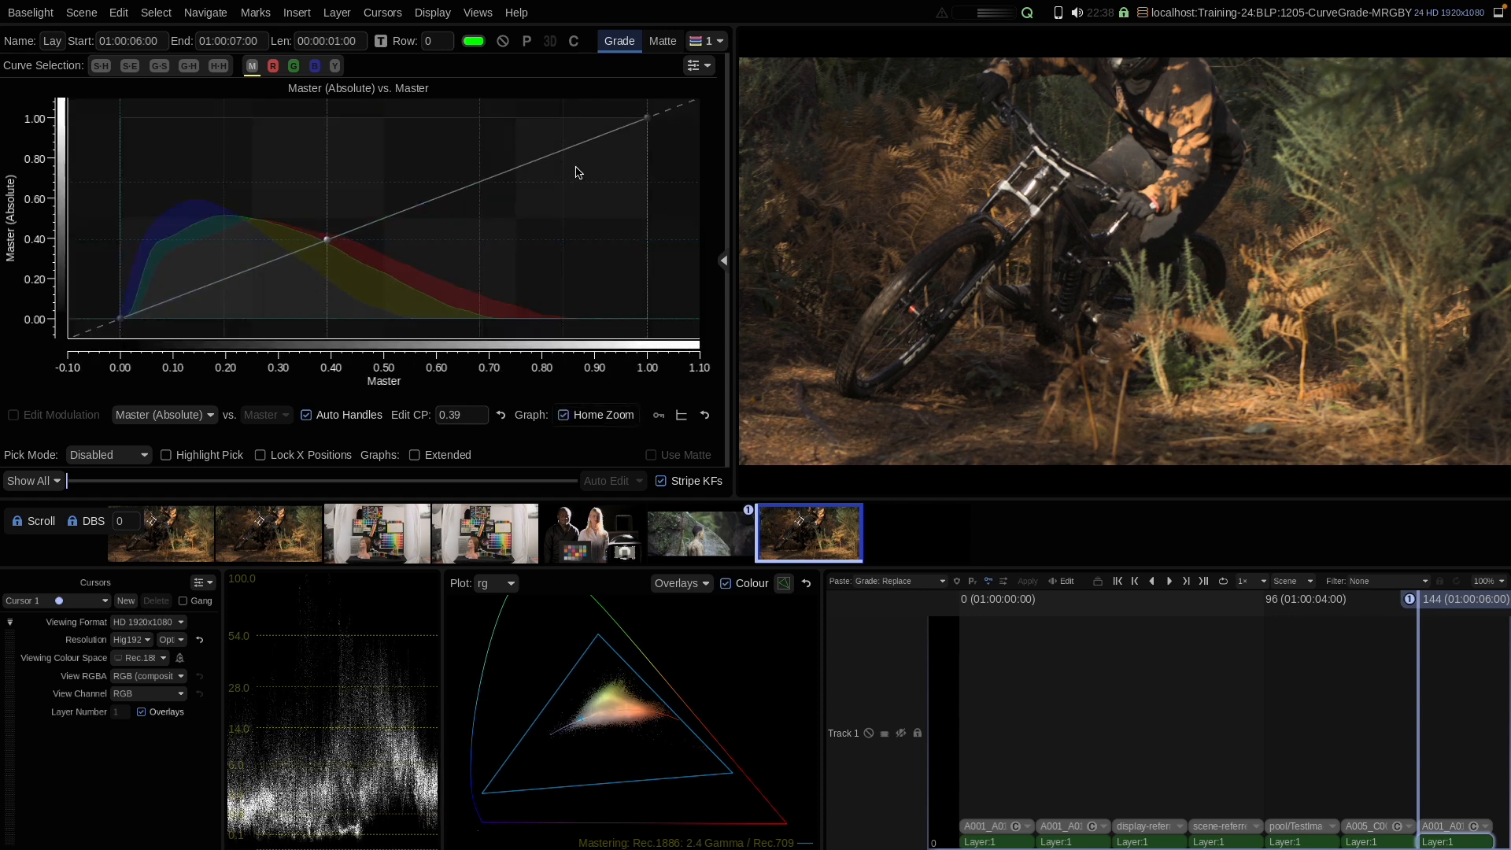
# Step: Turn off Fit Graph Height To Panel to view the stacked Master and Red graphs, then turn it back on
pyautogui.click(697, 66)
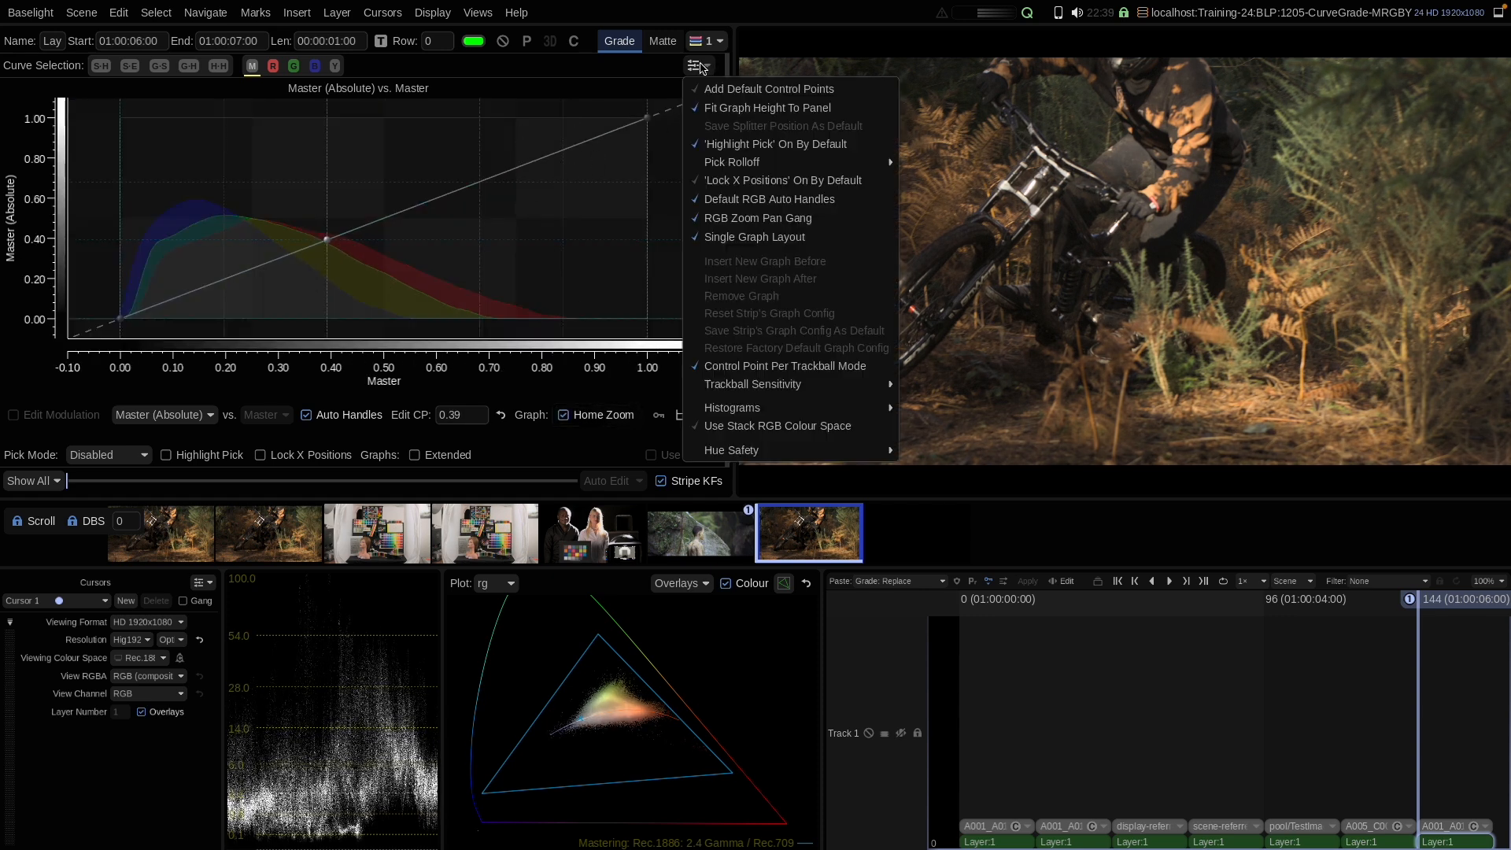
pyautogui.click(726, 110)
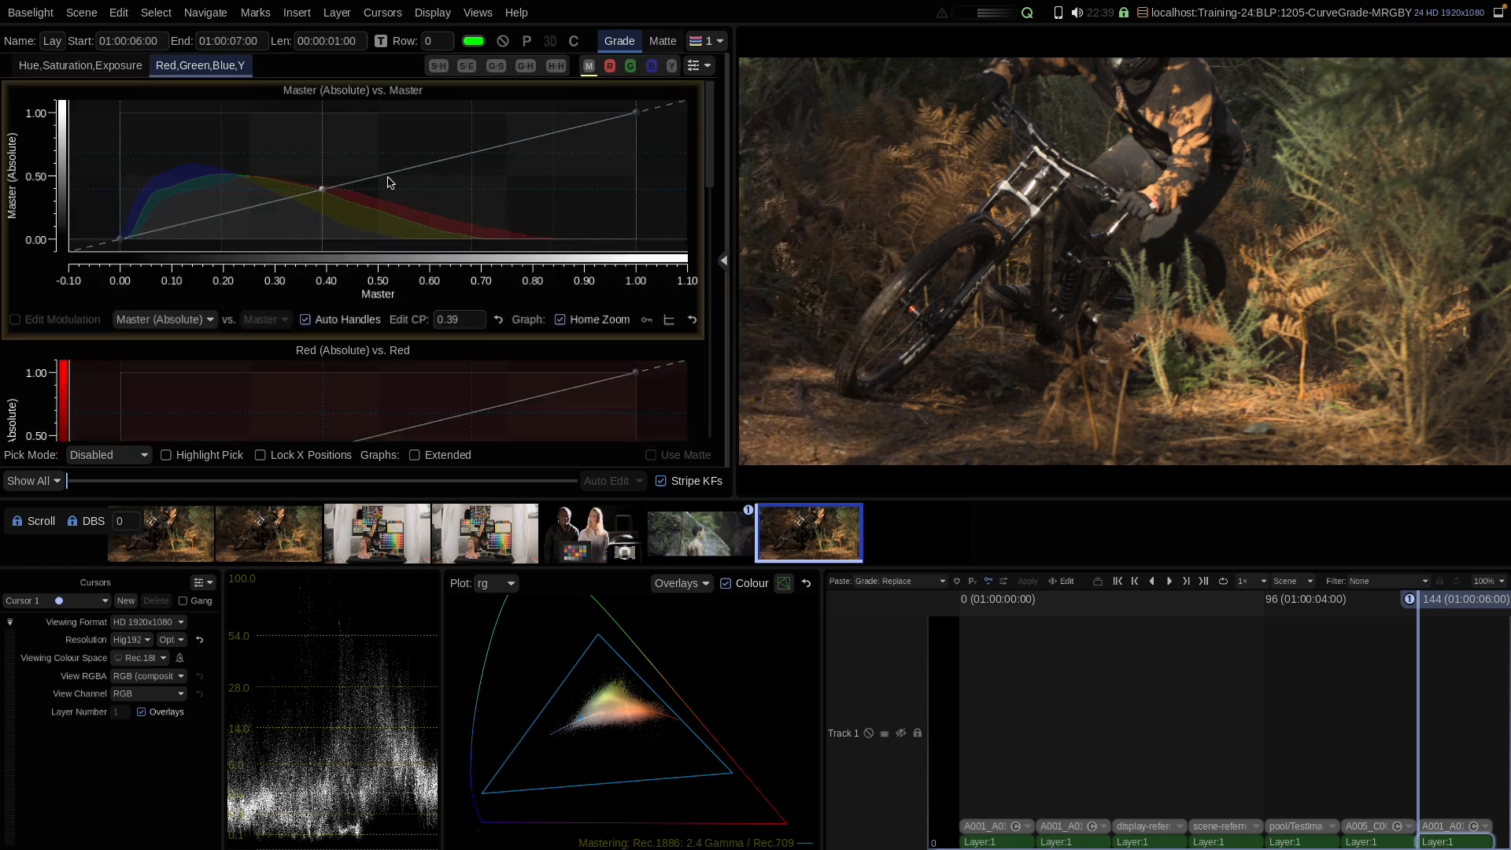
pyautogui.moveTo(713, 112)
pyautogui.mouseDown()
pyautogui.moveTo(712, 325)
pyautogui.moveTo(714, 93)
pyautogui.mouseUp()
pyautogui.click(703, 70)
pyautogui.click(718, 114)
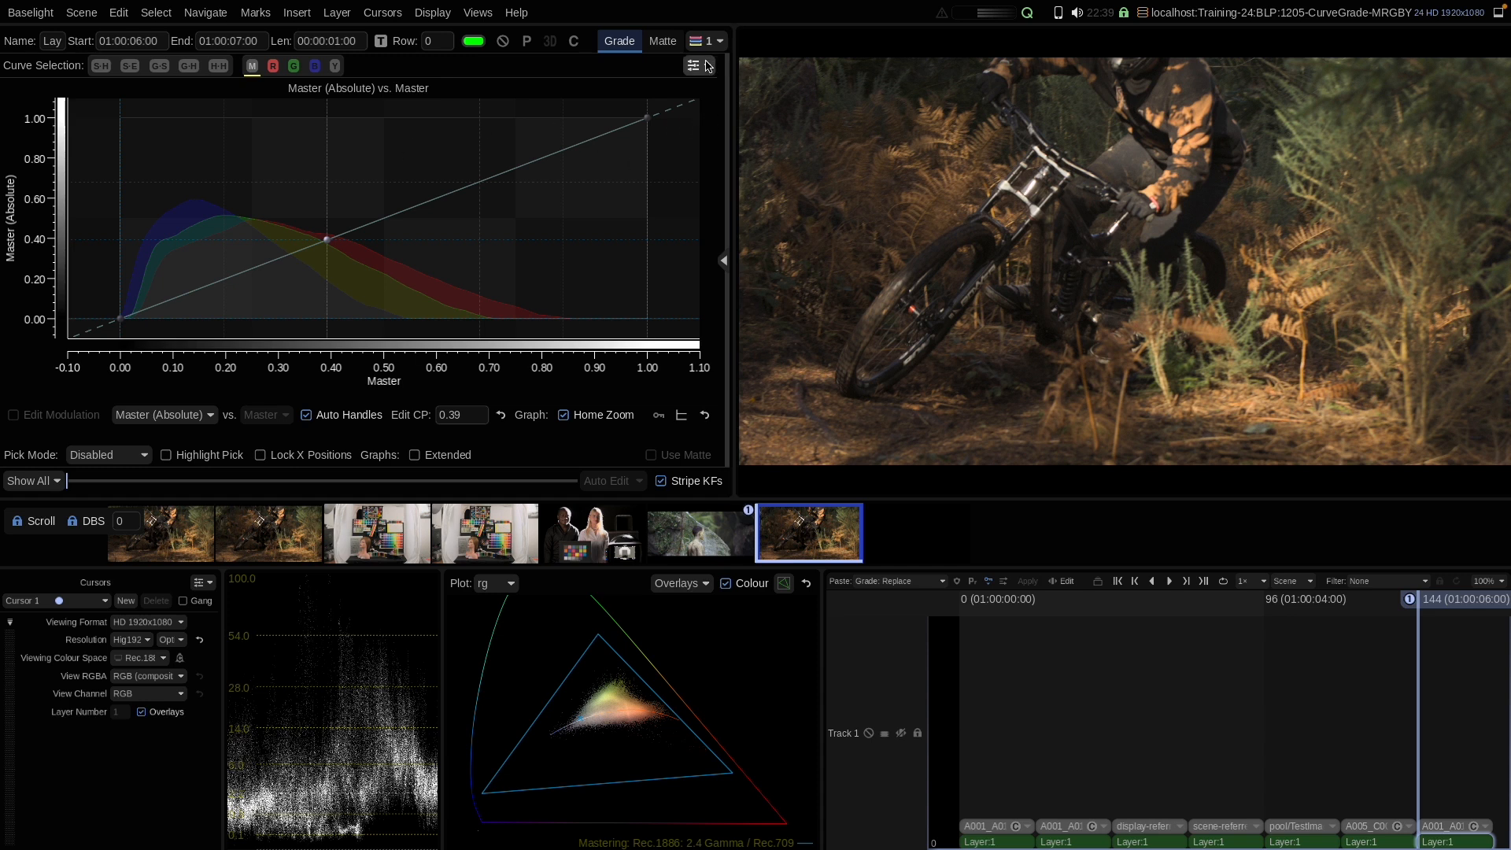
# Step: Reset the curve and switch the graph to Master (Relative)
pyautogui.rightClick(443, 224)
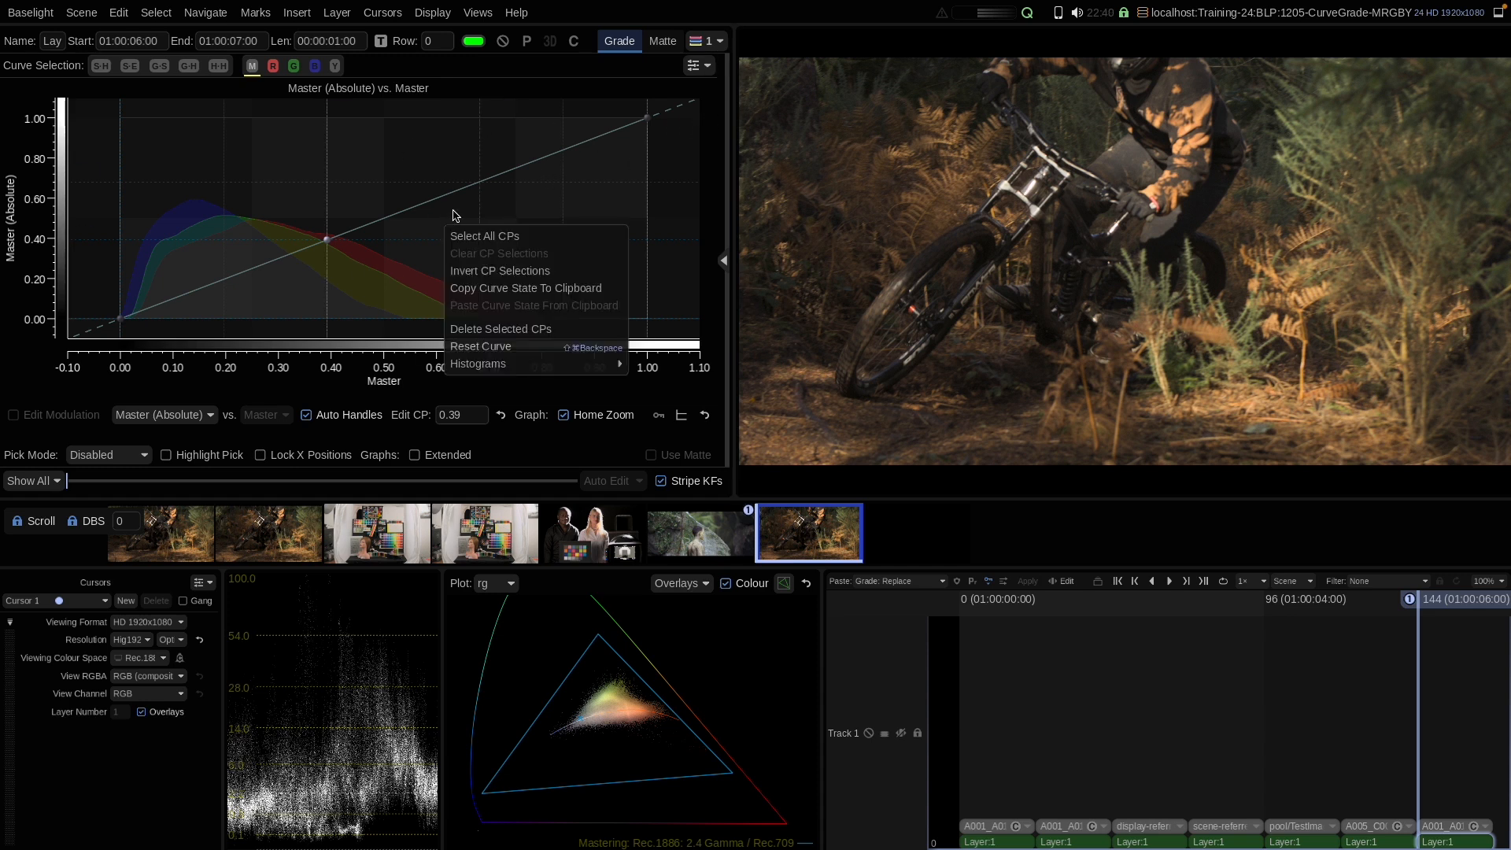
pyautogui.click(477, 346)
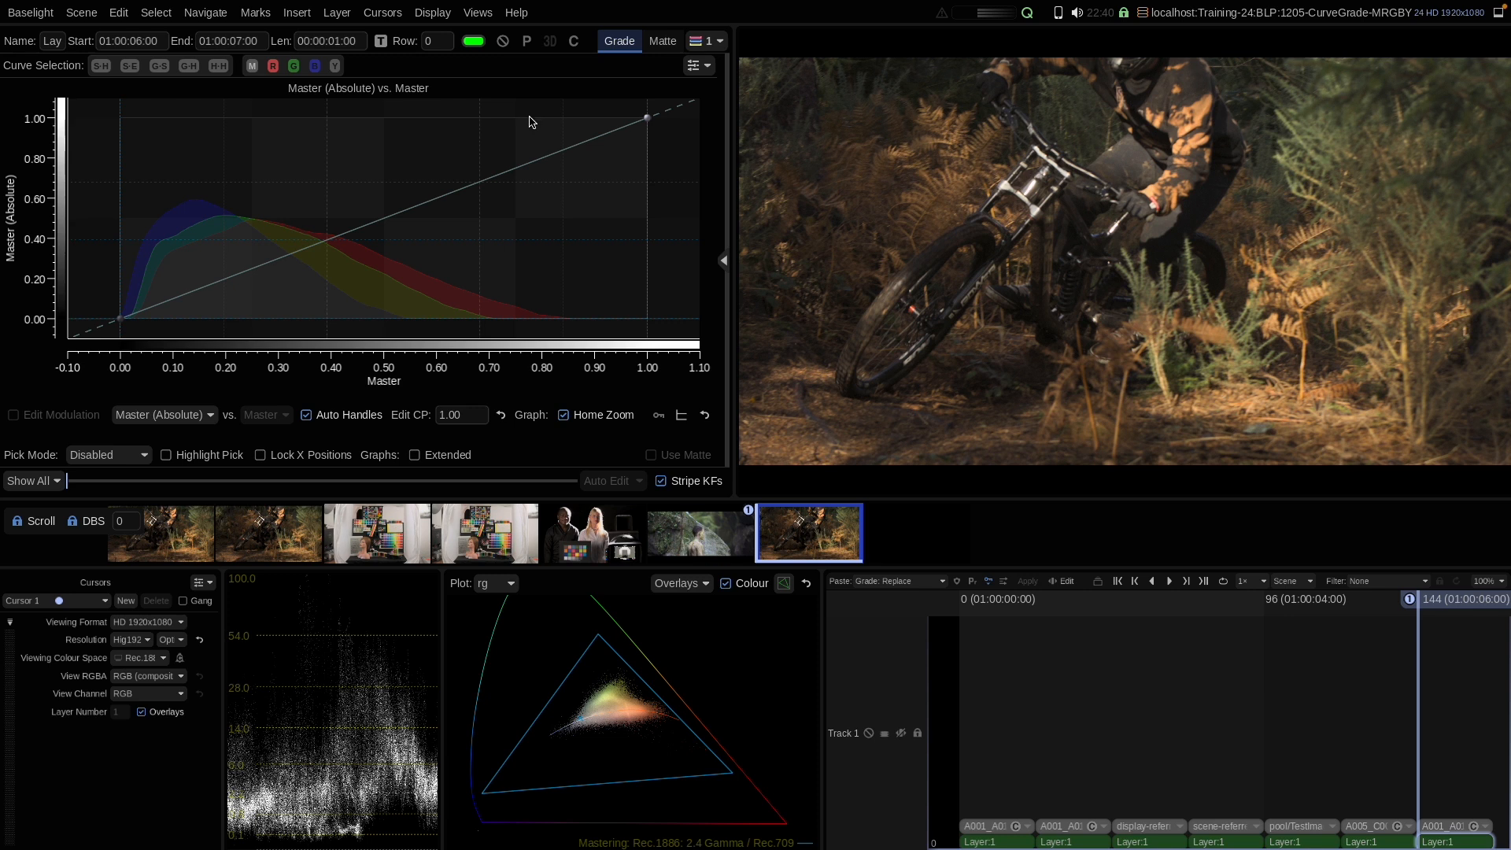
pyautogui.click(170, 416)
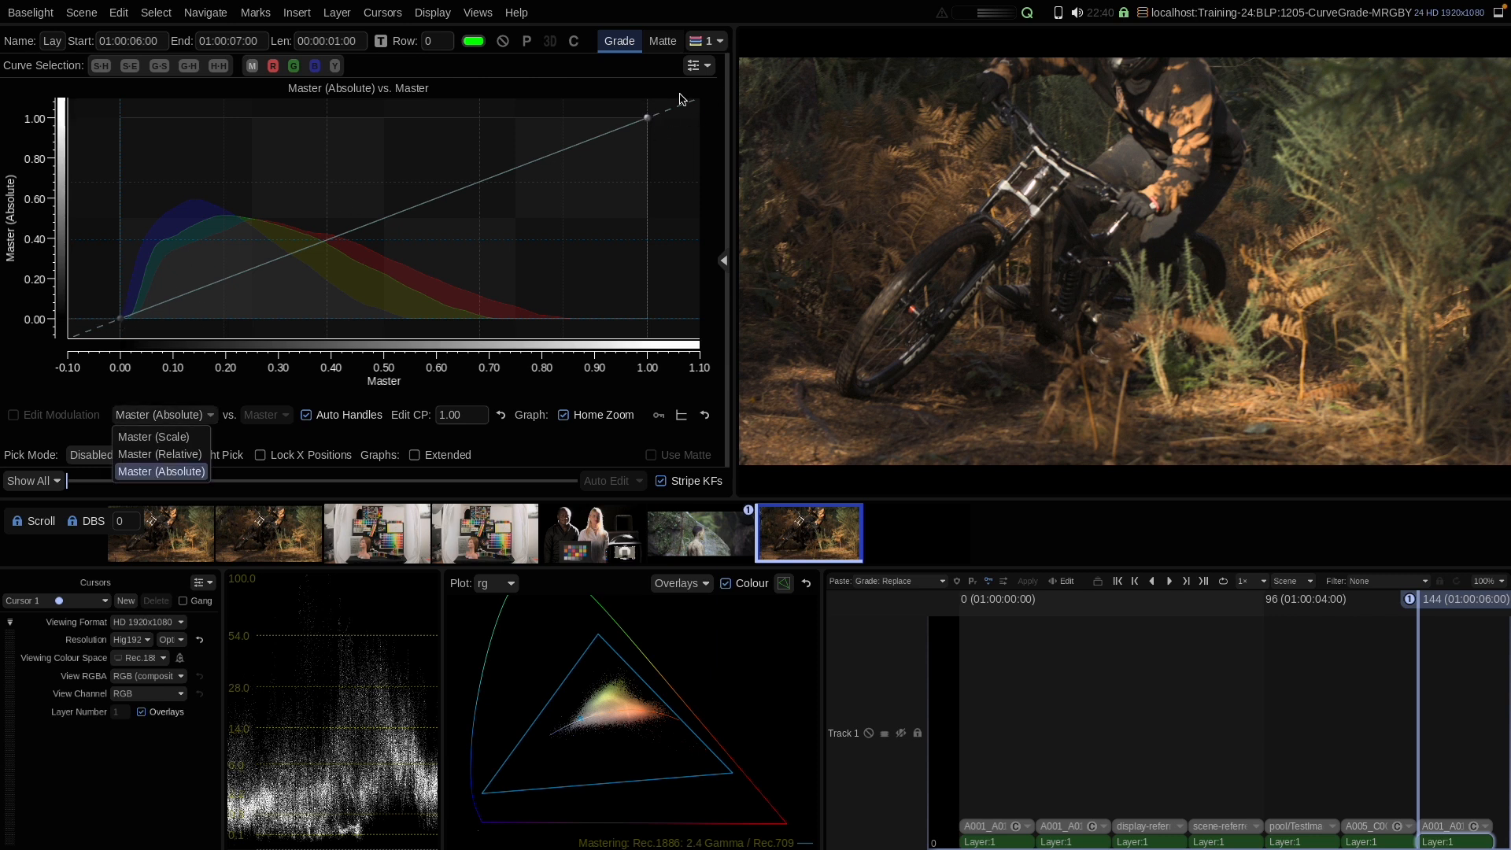
pyautogui.click(150, 455)
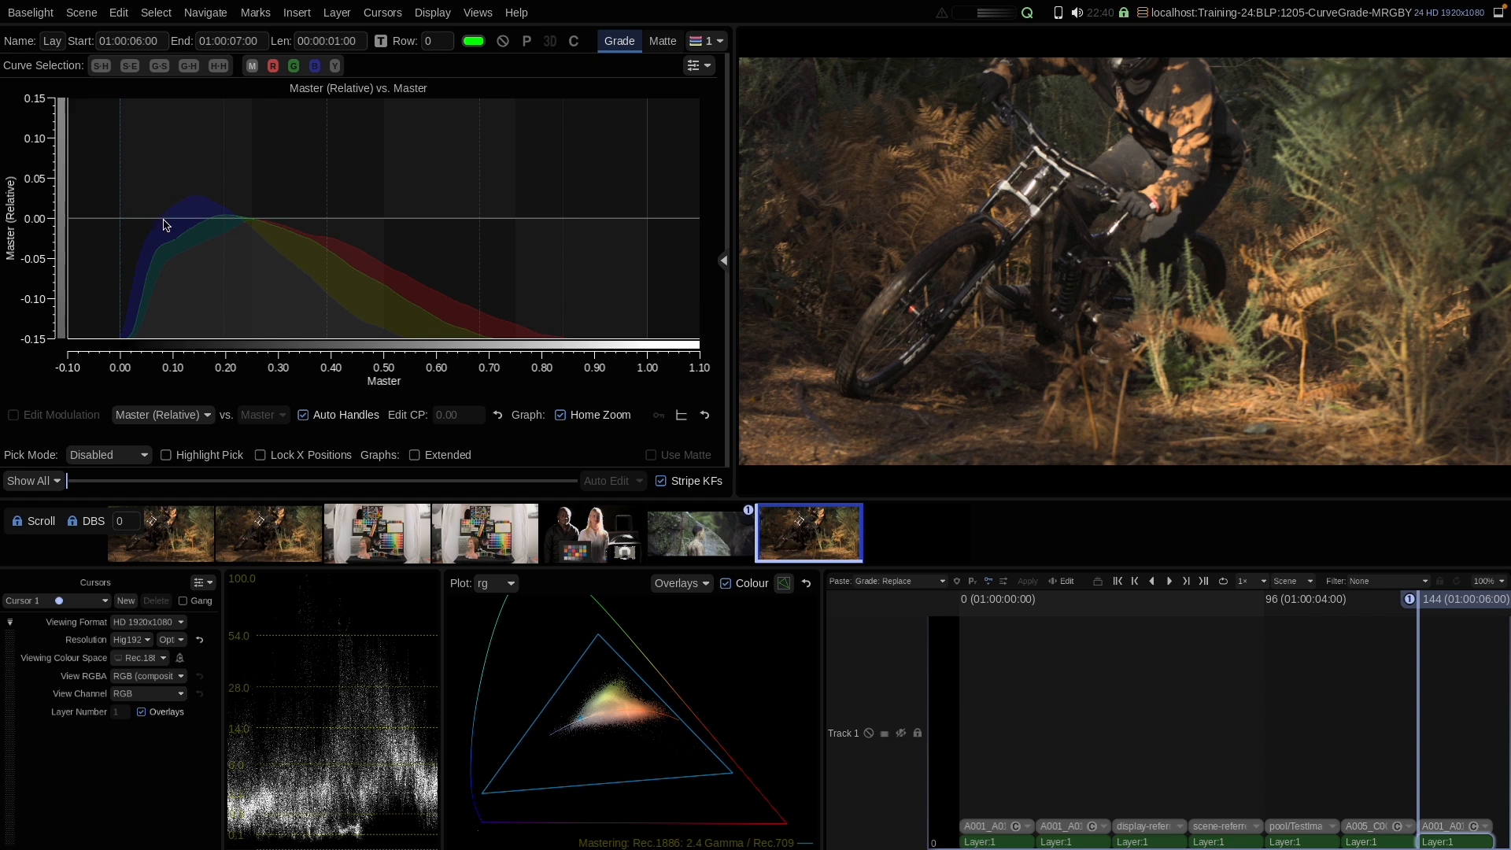
# Step: Add Relative curve points at 0.00, about 0.85 and 0.40, drag the 0.40 point down to about -0.10, then reset the curve
pyautogui.click(122, 226)
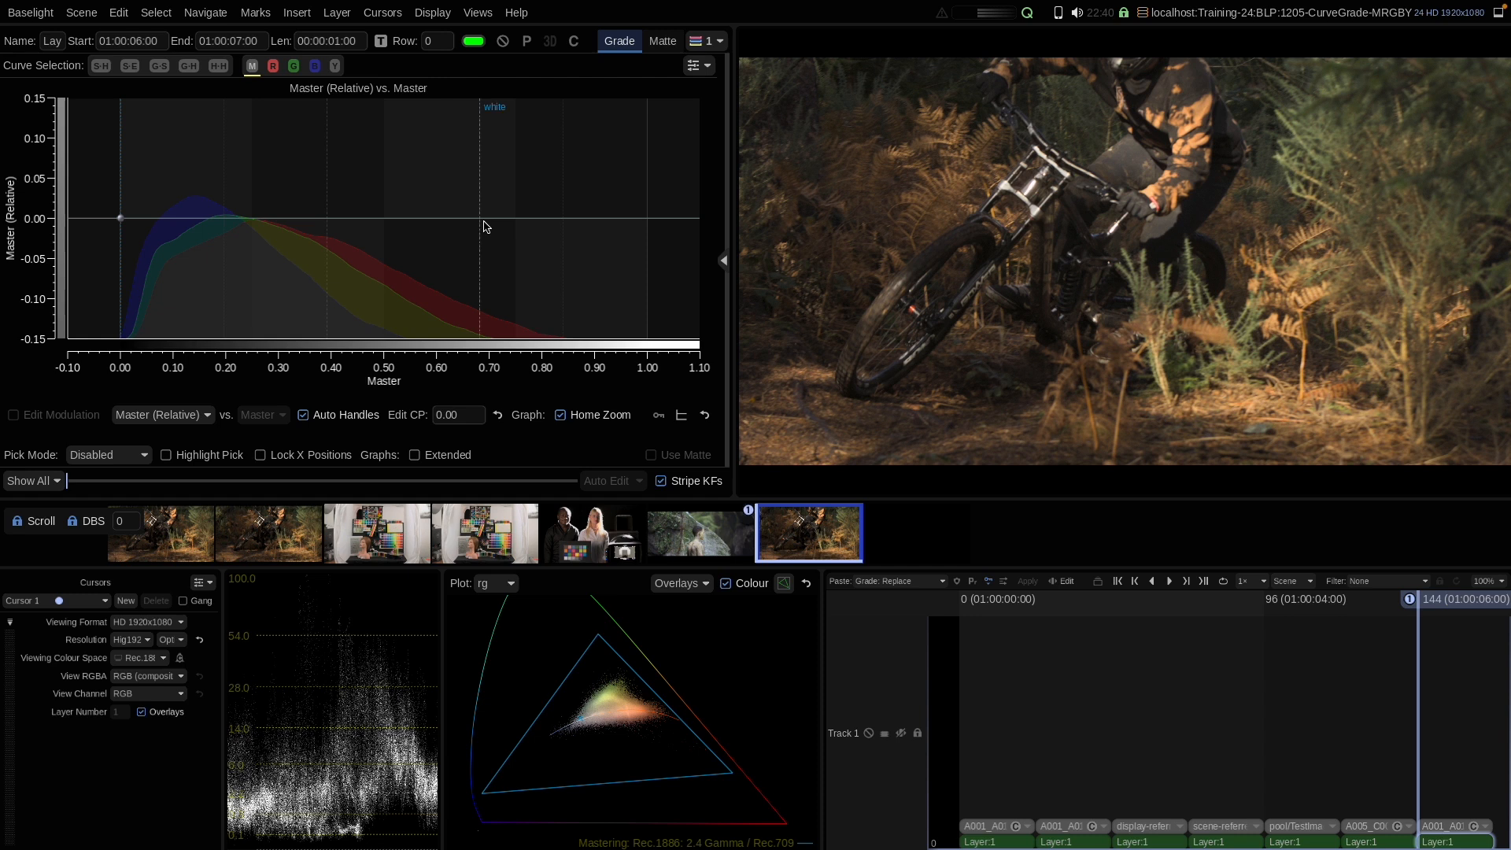
pyautogui.click(569, 223)
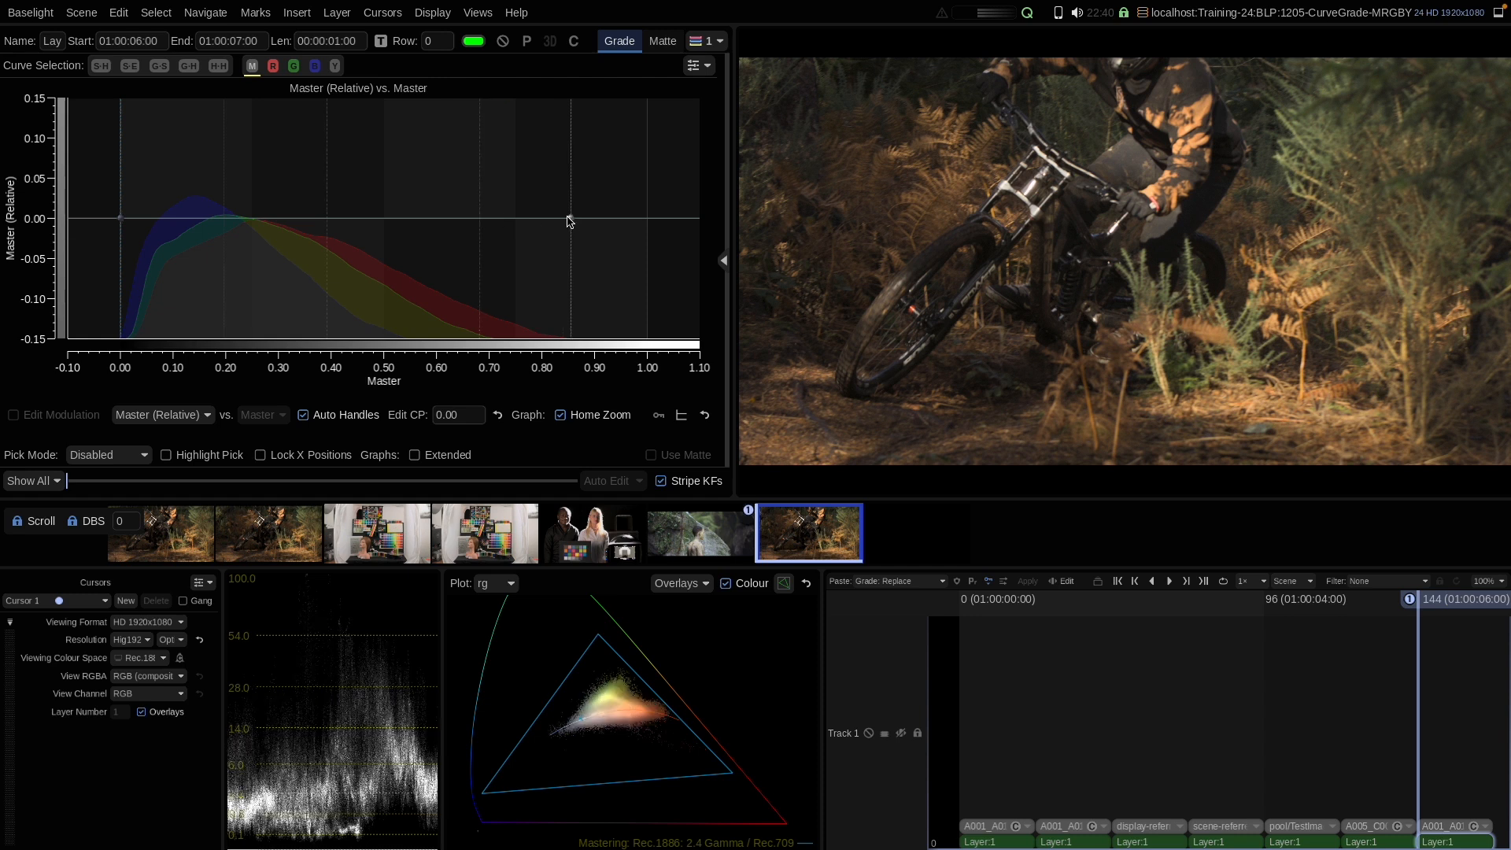
pyautogui.click(329, 223)
pyautogui.moveTo(329, 224); pyautogui.dragTo(327, 254)
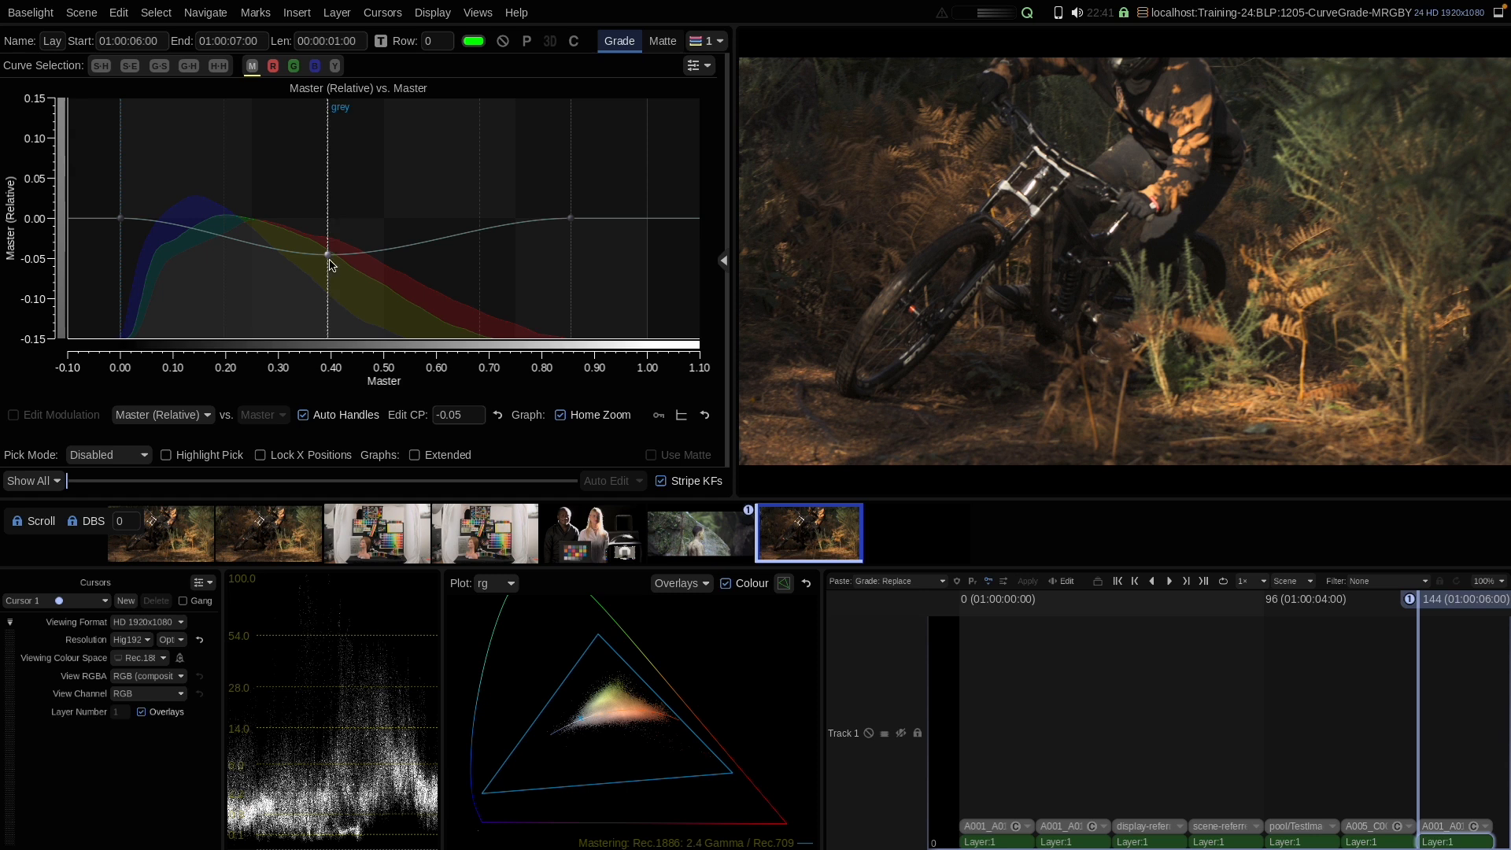
pyautogui.moveTo(329, 259); pyautogui.dragTo(326, 301)
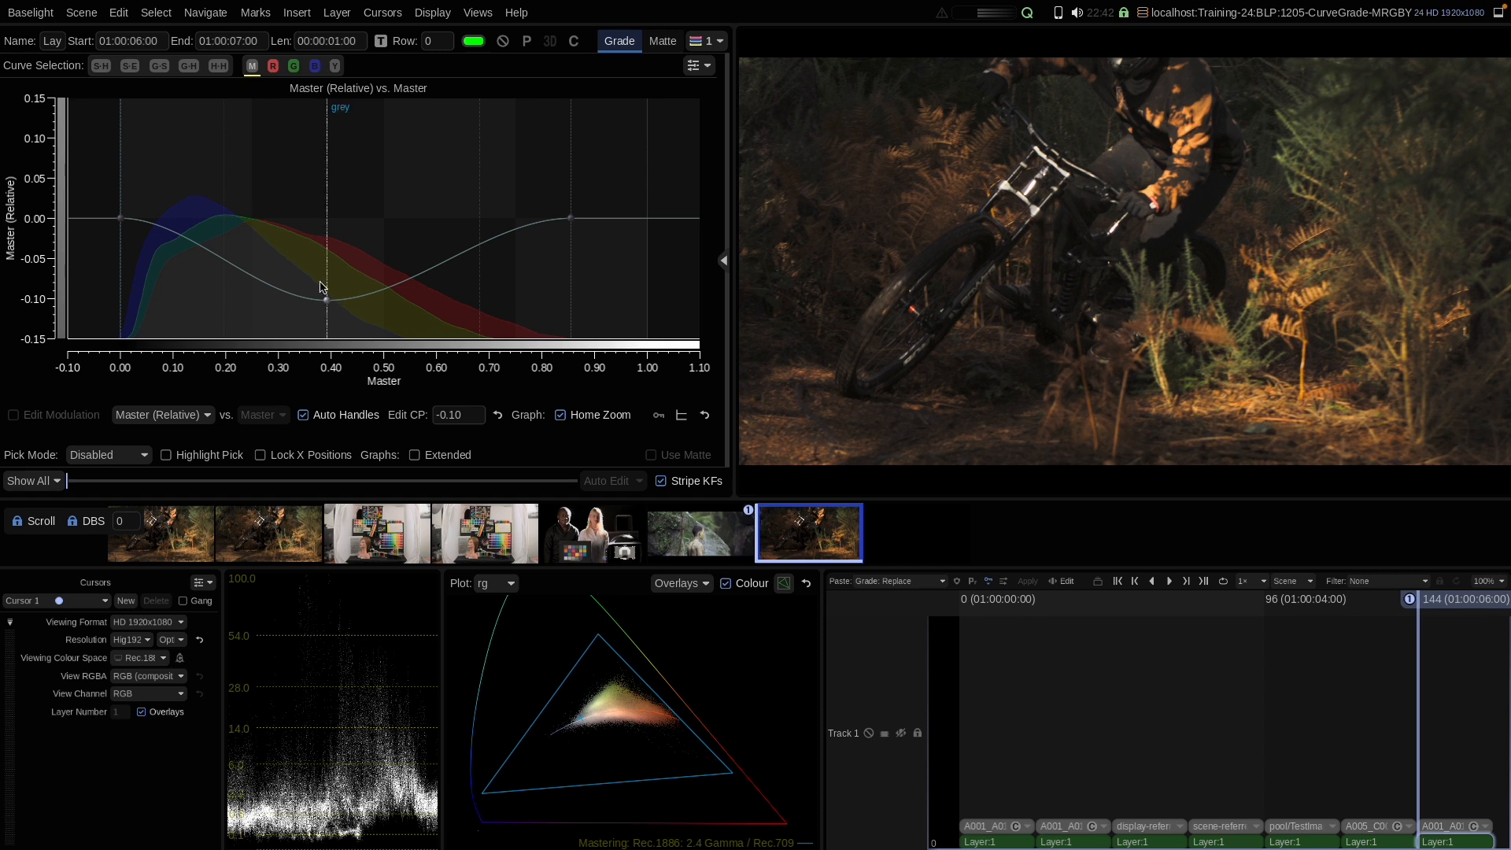
pyautogui.moveTo(326, 300); pyautogui.dragTo(329, 221)
pyautogui.rightClick(409, 175)
pyautogui.click(432, 300)
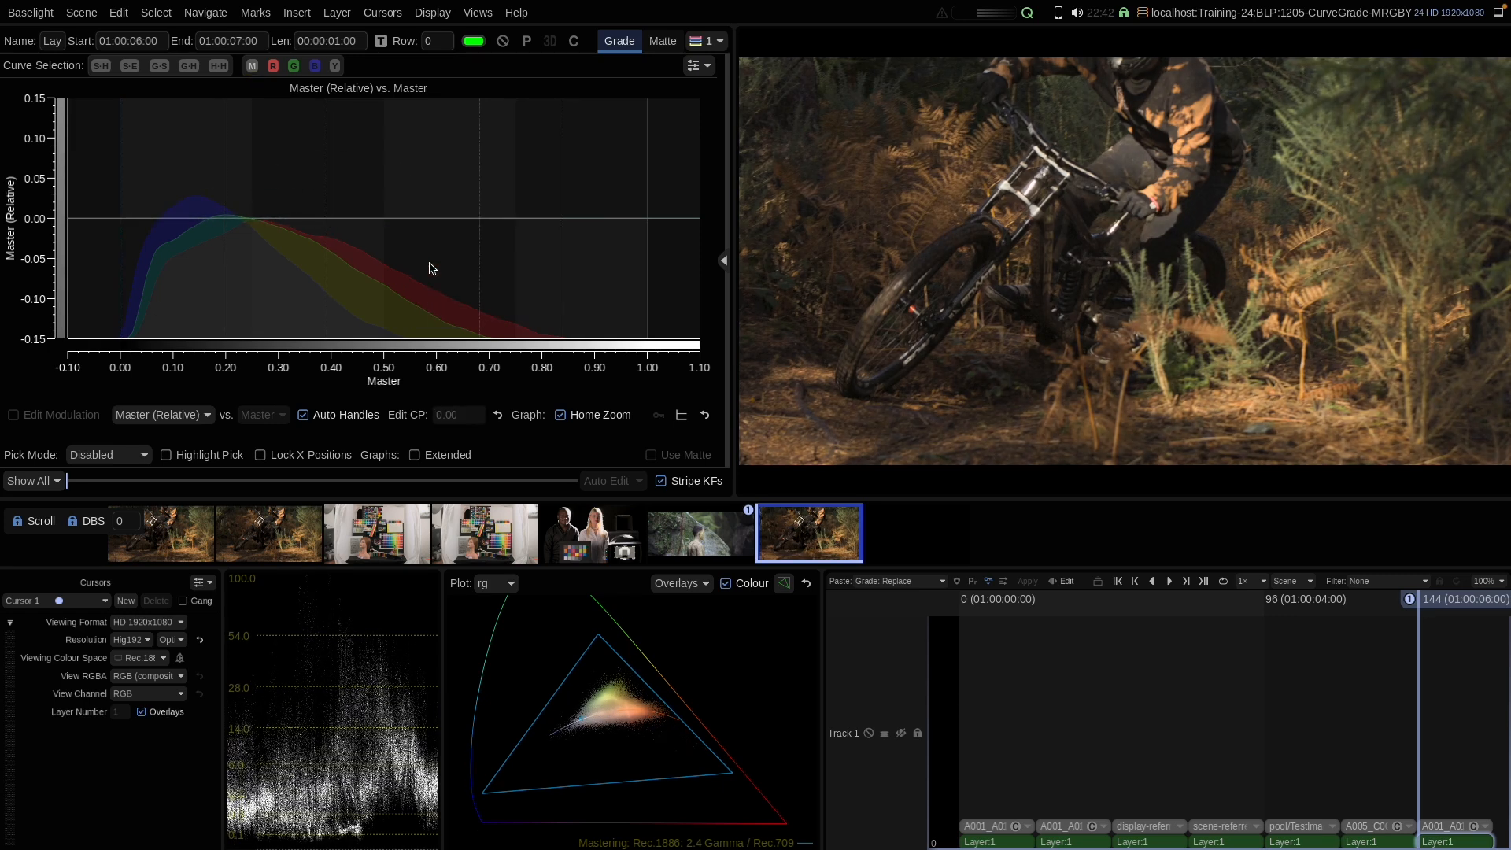
# Step: Add a Relative curve point at 0.40, drag it up and down, then reset the curve
pyautogui.click(328, 222)
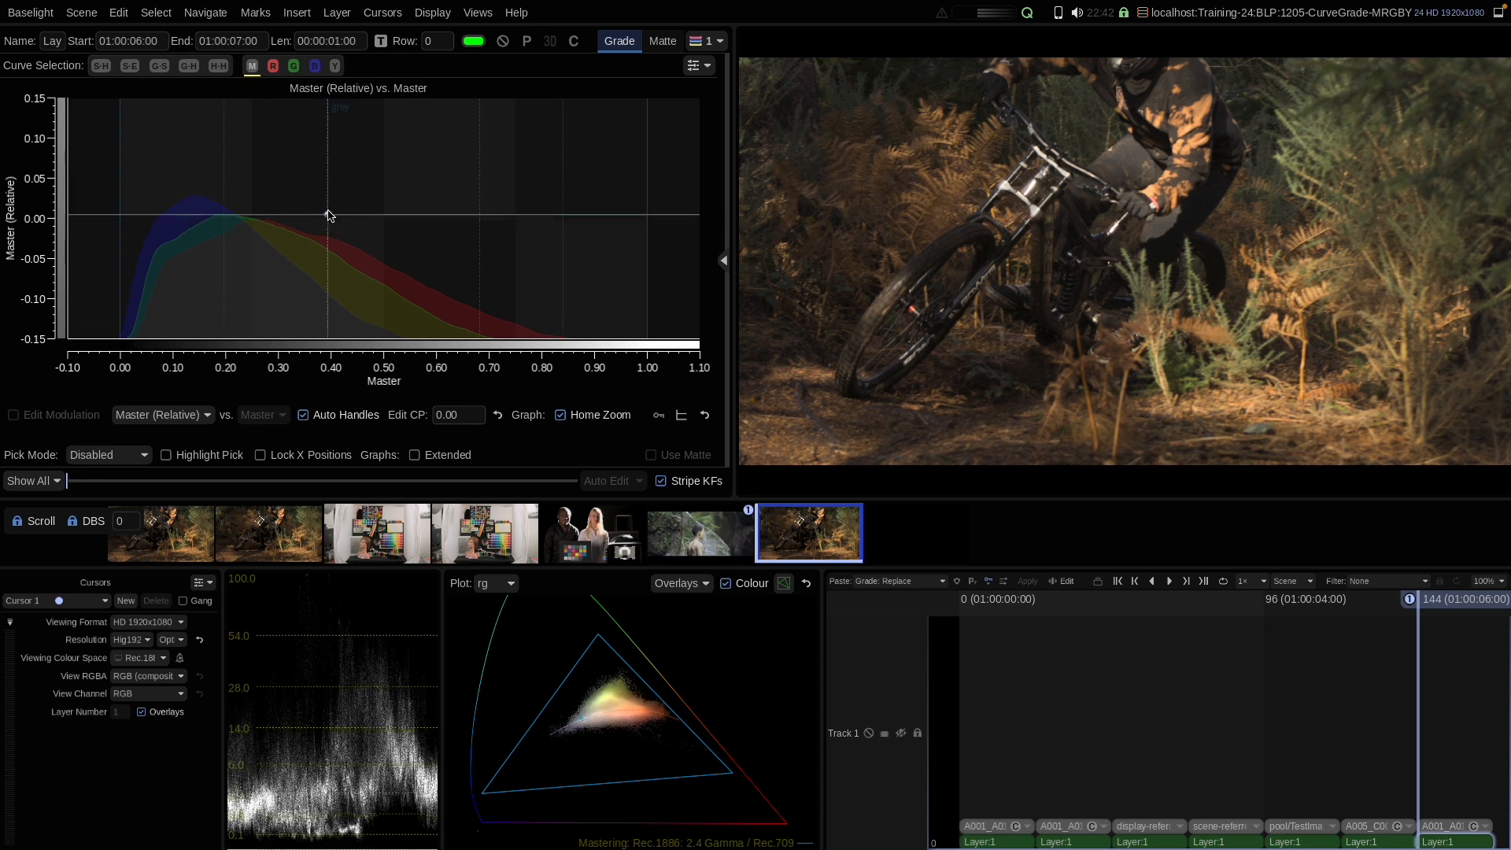
pyautogui.moveTo(329, 225); pyautogui.dragTo(329, 175)
pyautogui.moveTo(325, 196); pyautogui.dragTo(322, 235)
pyautogui.rightClick(395, 152)
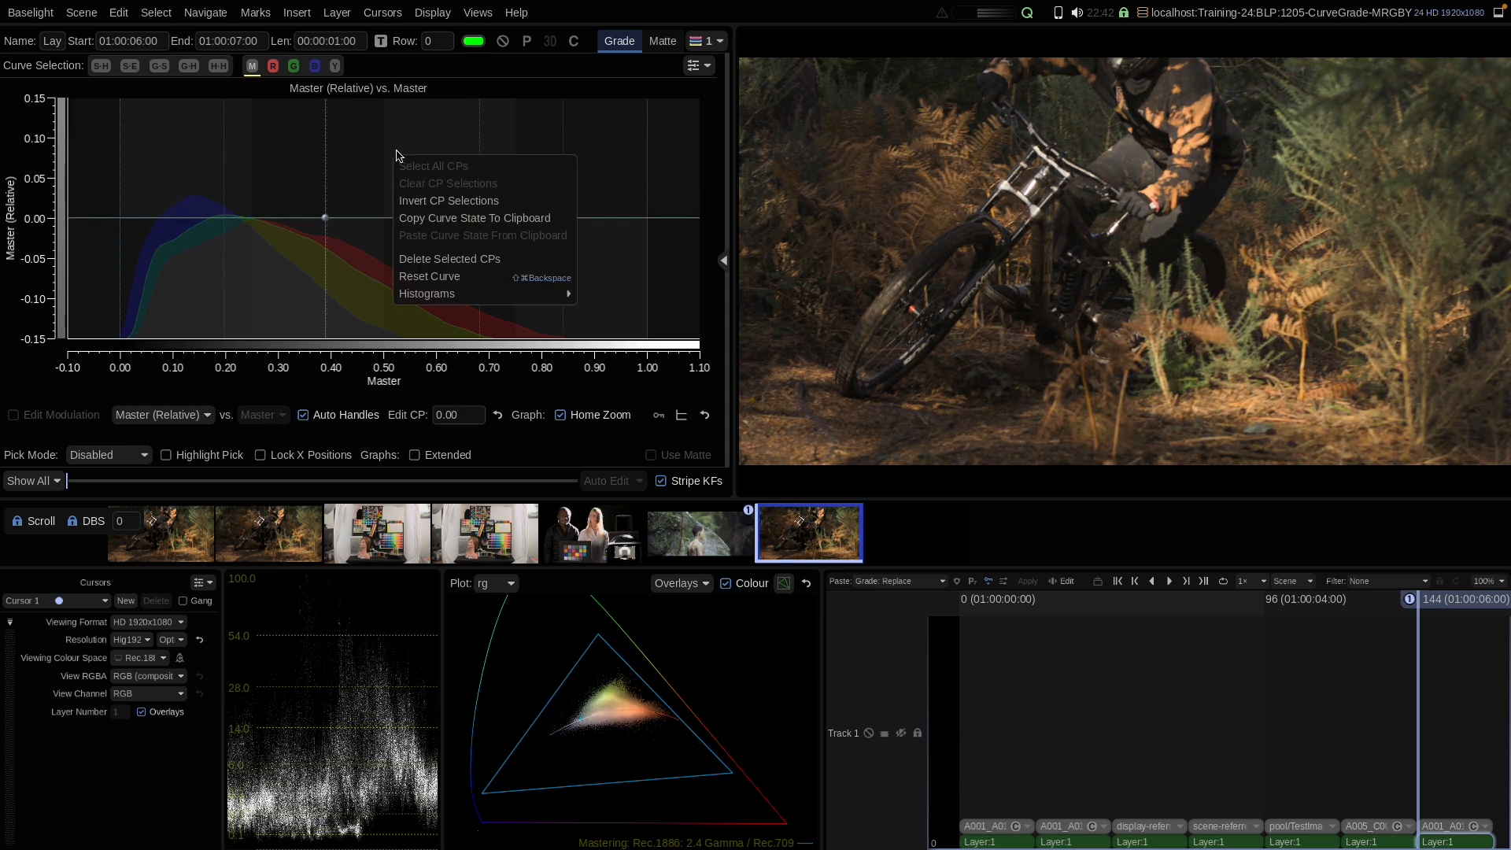
pyautogui.click(421, 285)
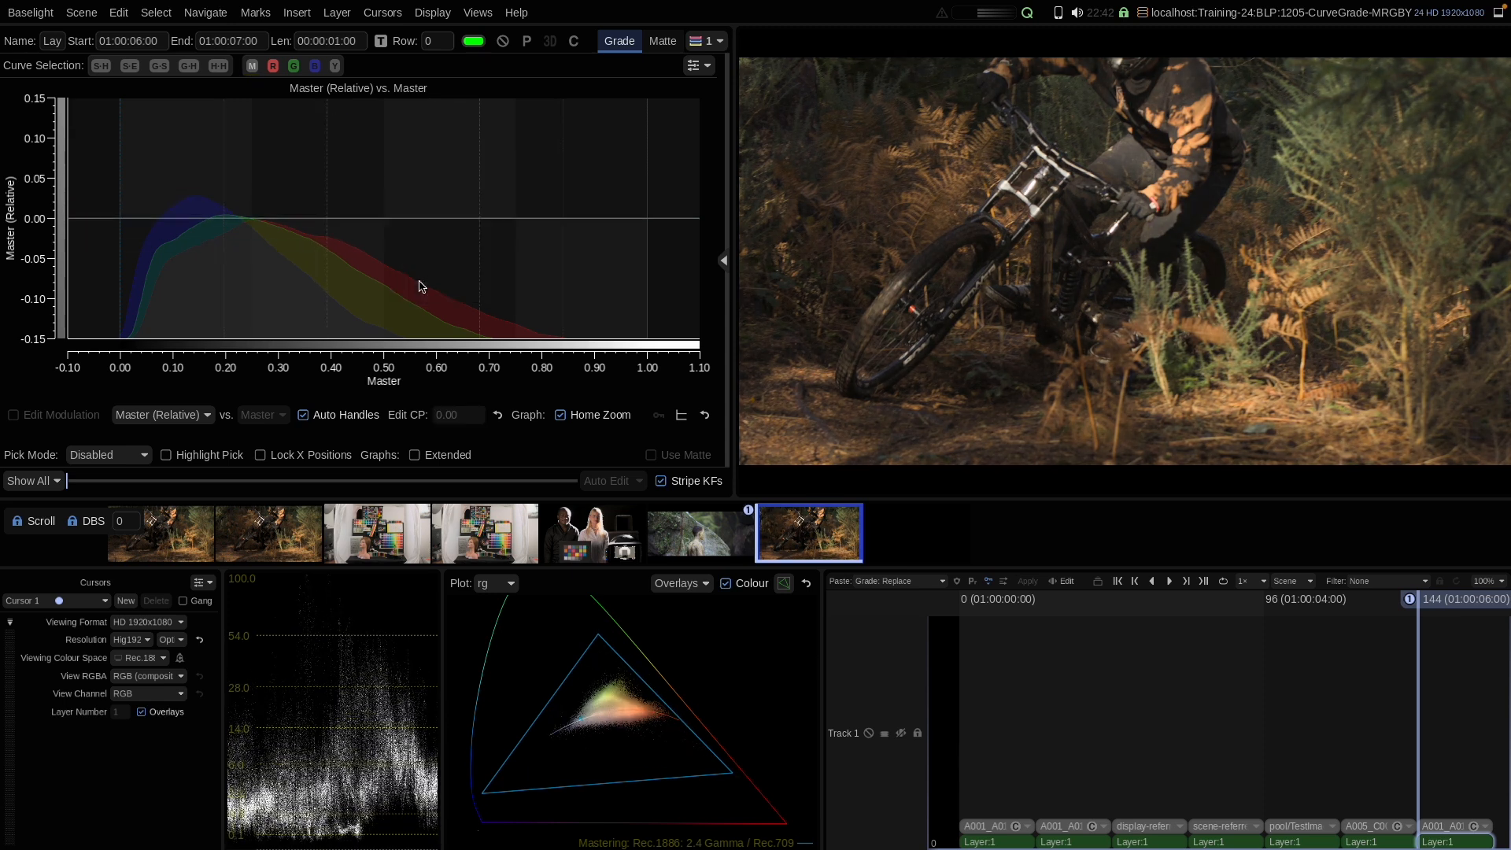
# Step: Switch the graph to Master (Scale) and add a curve point at 0.40
pyautogui.click(174, 416)
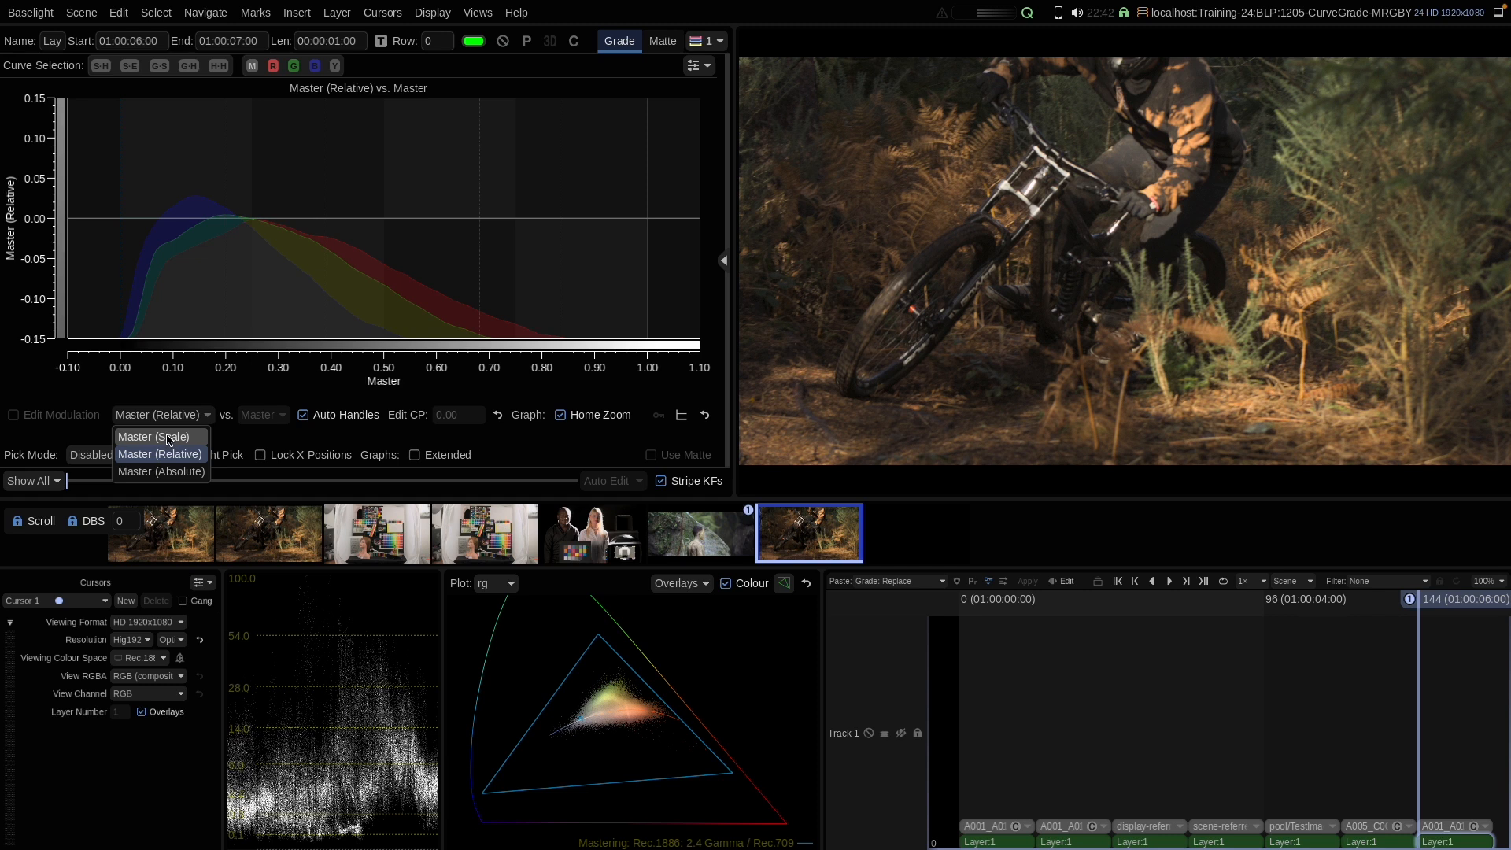
pyautogui.click(163, 438)
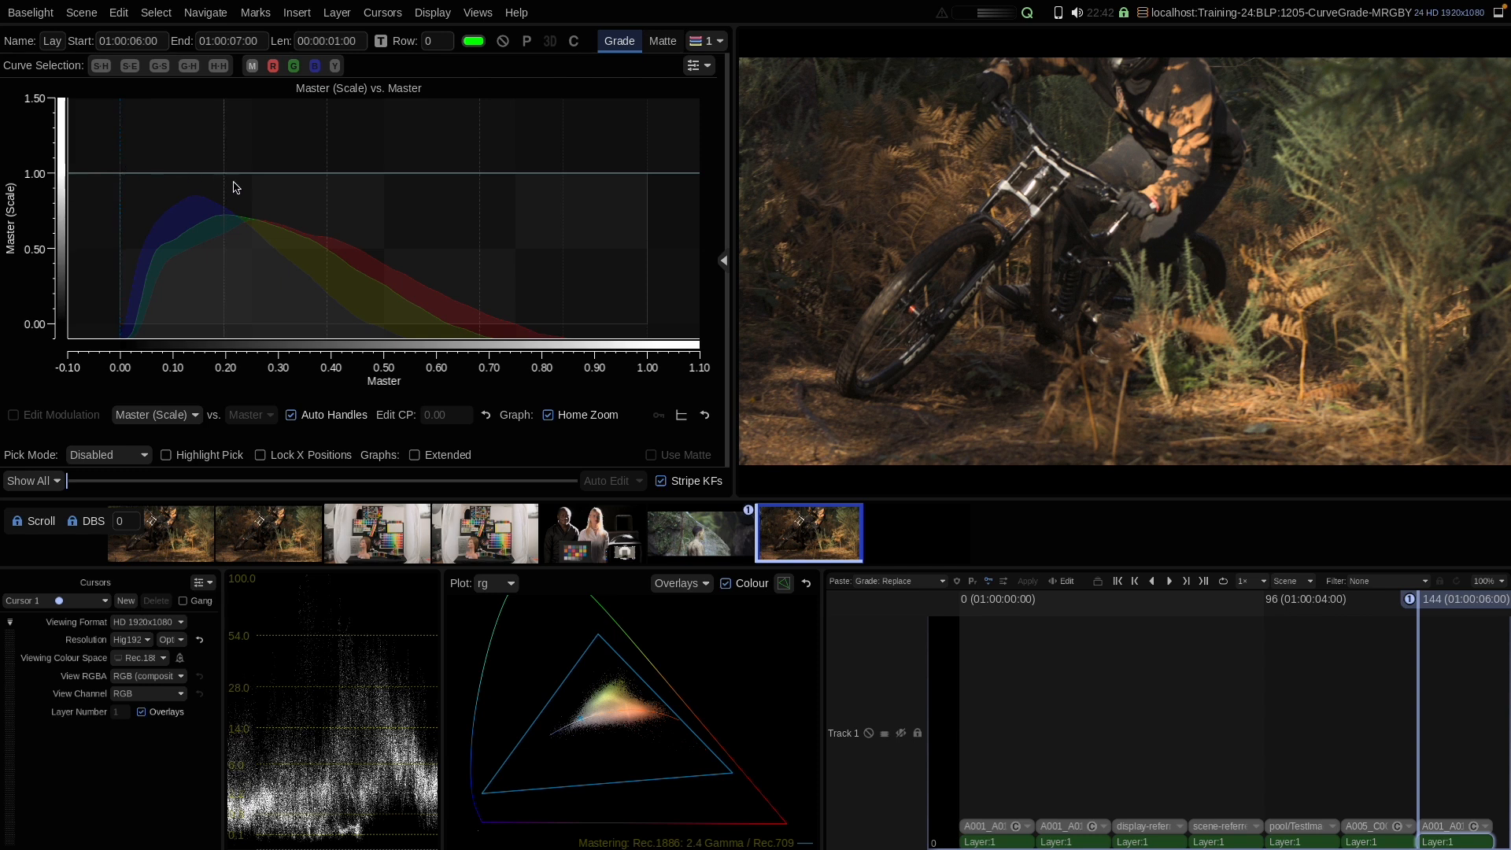
pyautogui.click(328, 174)
pyautogui.moveTo(328, 173)
pyautogui.mouseDown()
pyautogui.moveTo(320, 317)
pyautogui.moveTo(329, 173)
pyautogui.mouseUp()
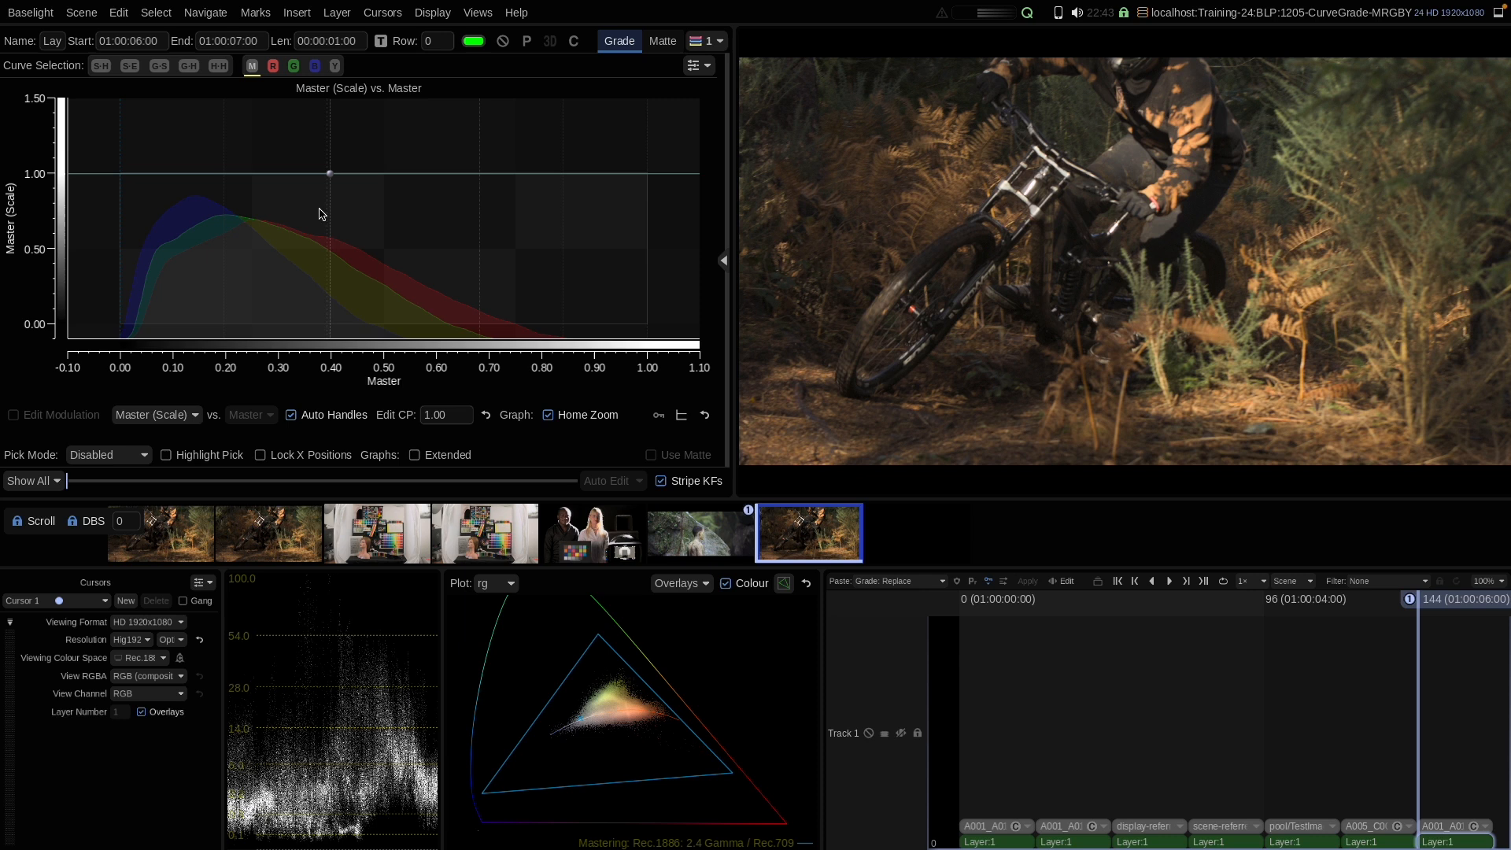
pyautogui.moveTo(329, 174)
pyautogui.mouseDown()
pyautogui.moveTo(330, 297)
pyautogui.moveTo(328, 180)
pyautogui.mouseUp()
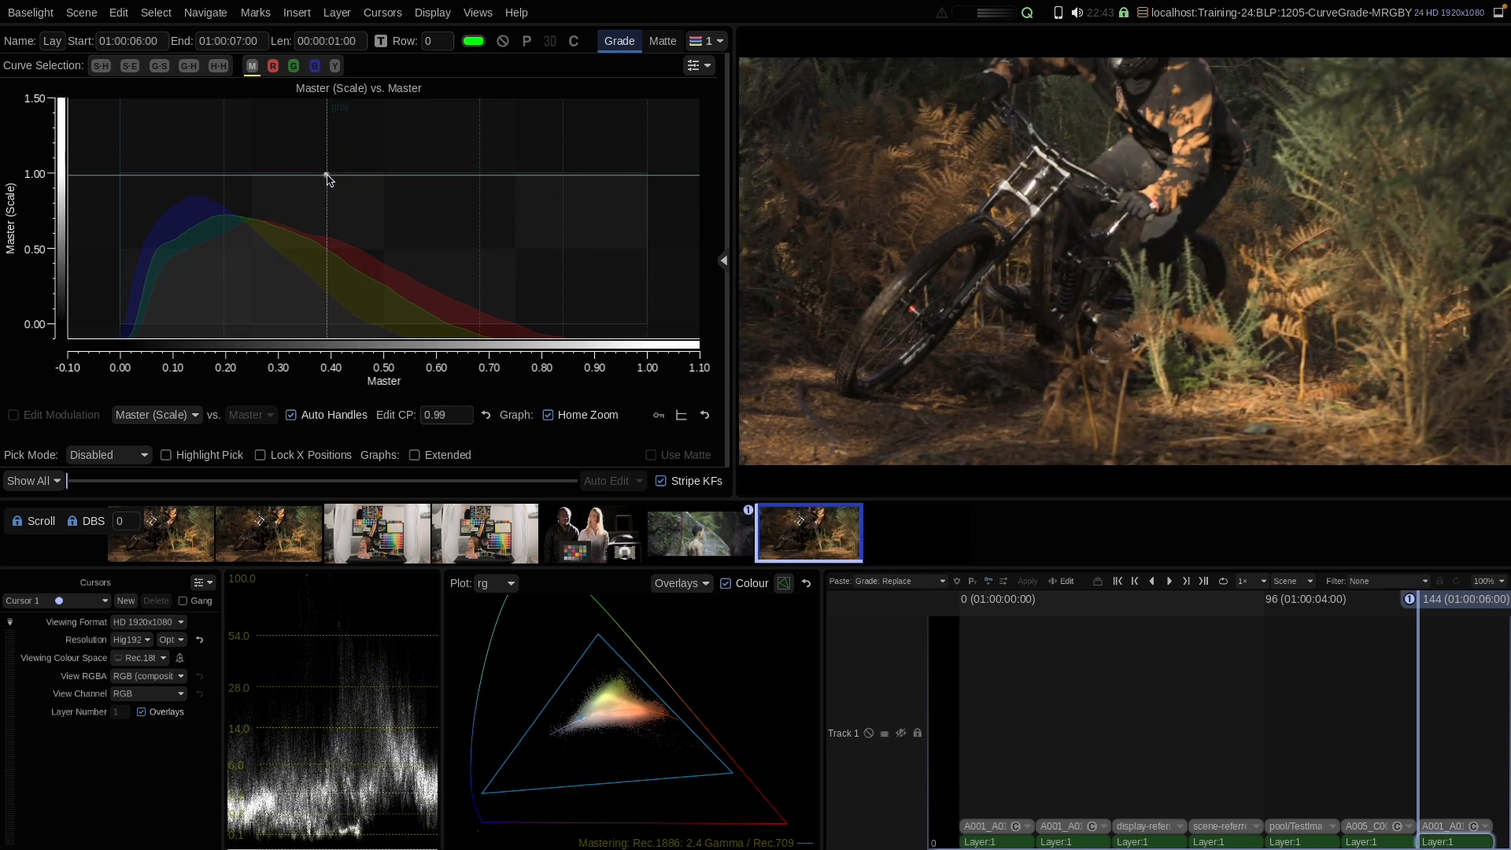
# Step: Add Scale curve points at 0.00 and about 0.83, drag the 0.40 point down to about 0.67, then reset the curve
pyautogui.click(122, 180)
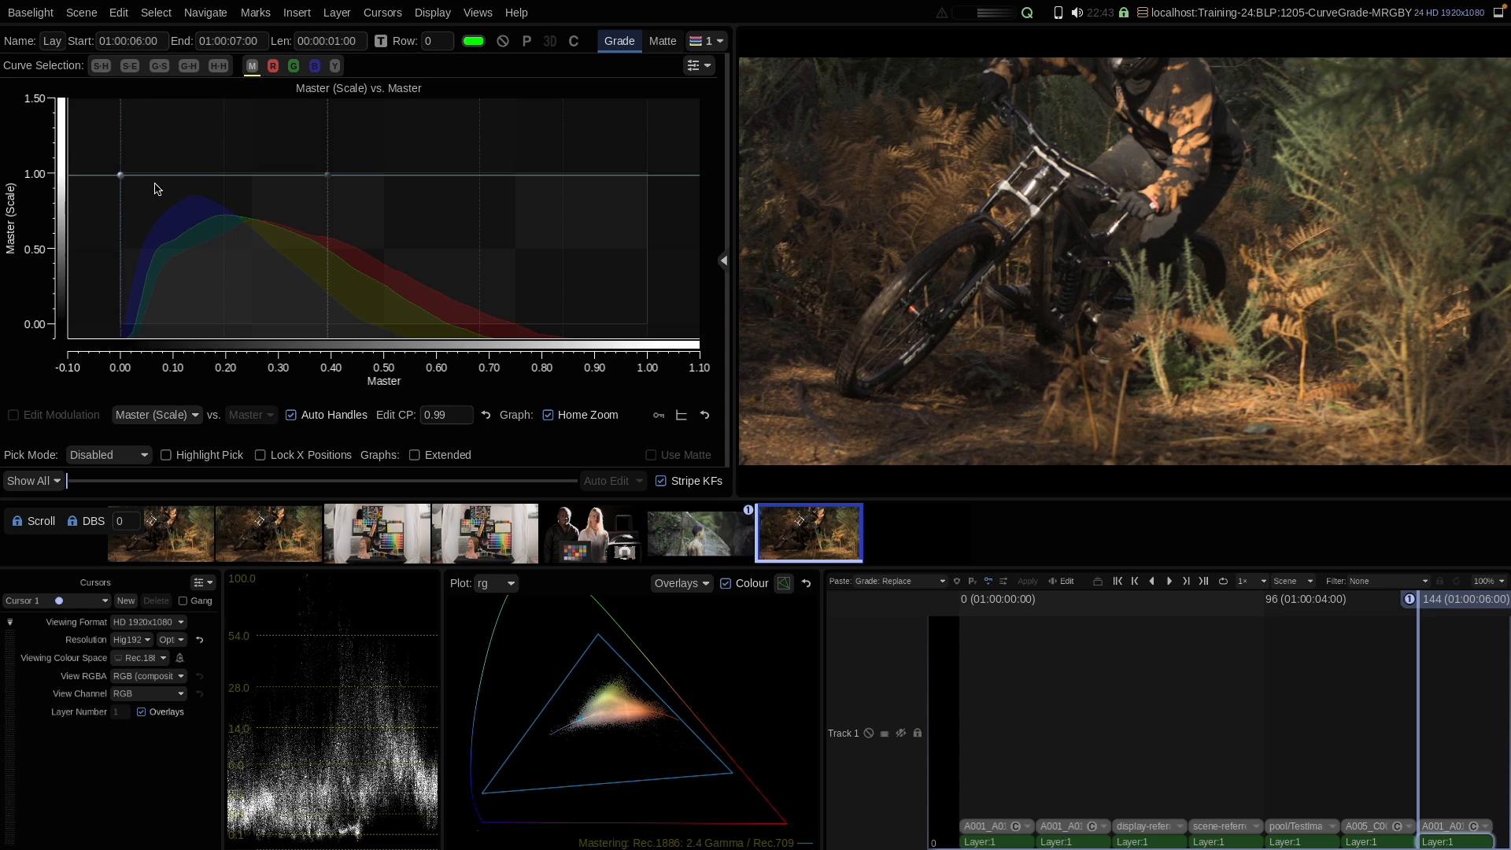
pyautogui.click(561, 175)
pyautogui.moveTo(328, 177); pyautogui.dragTo(329, 224)
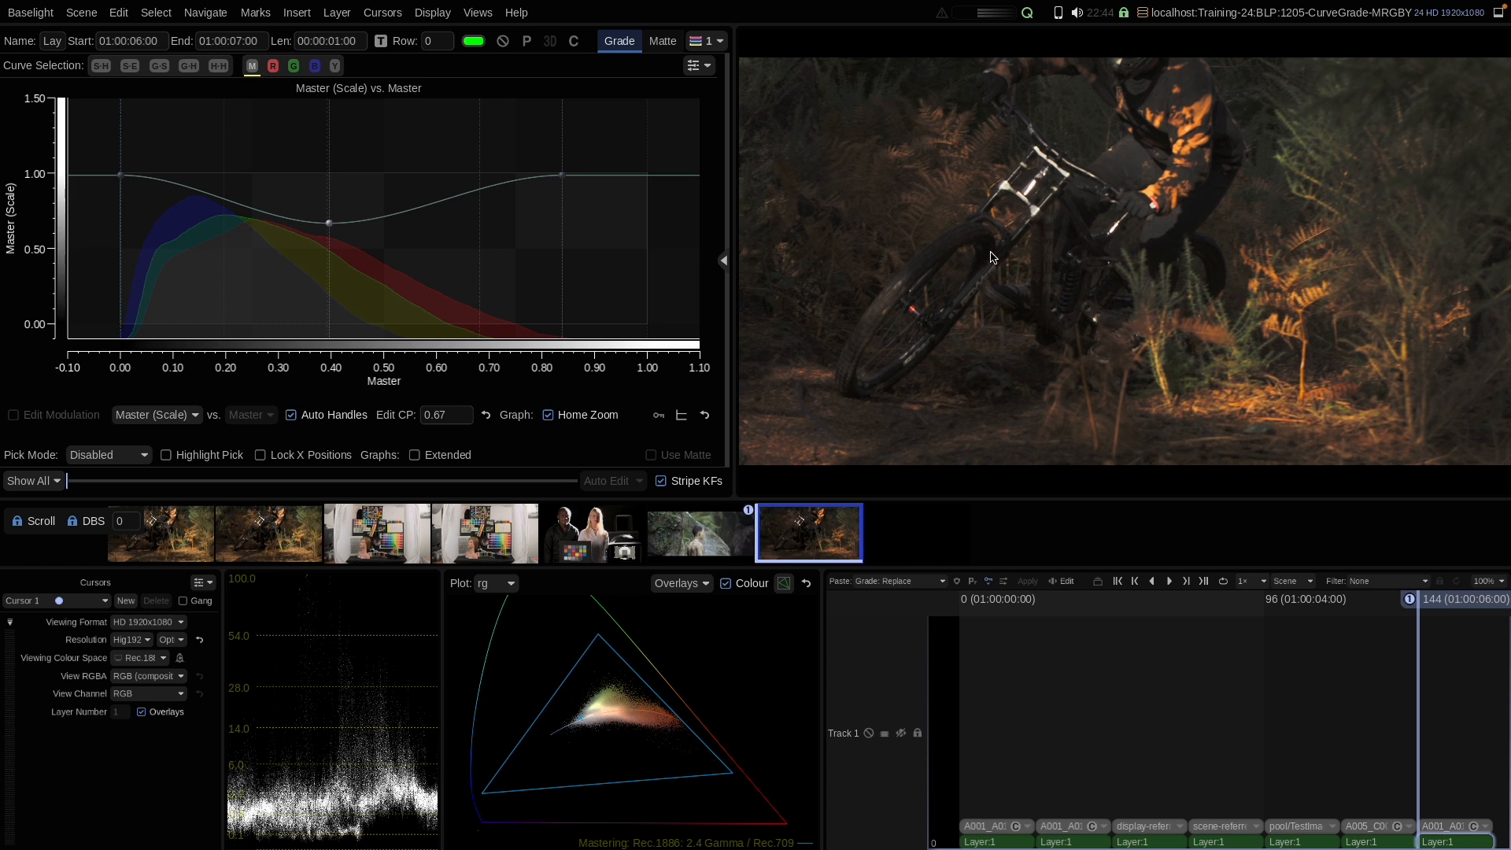
pyautogui.rightClick(454, 234)
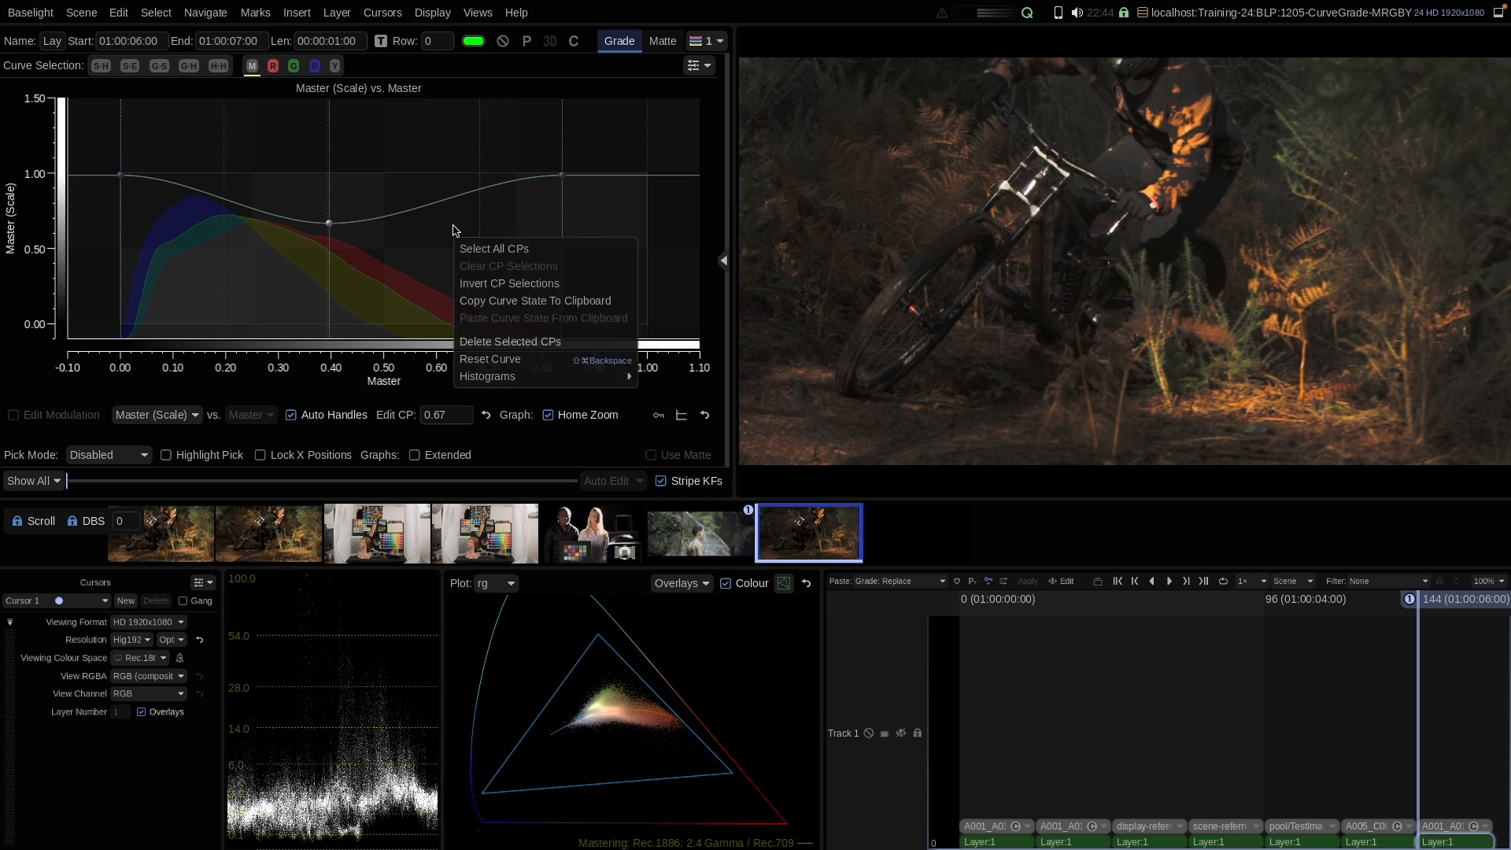
pyautogui.click(490, 366)
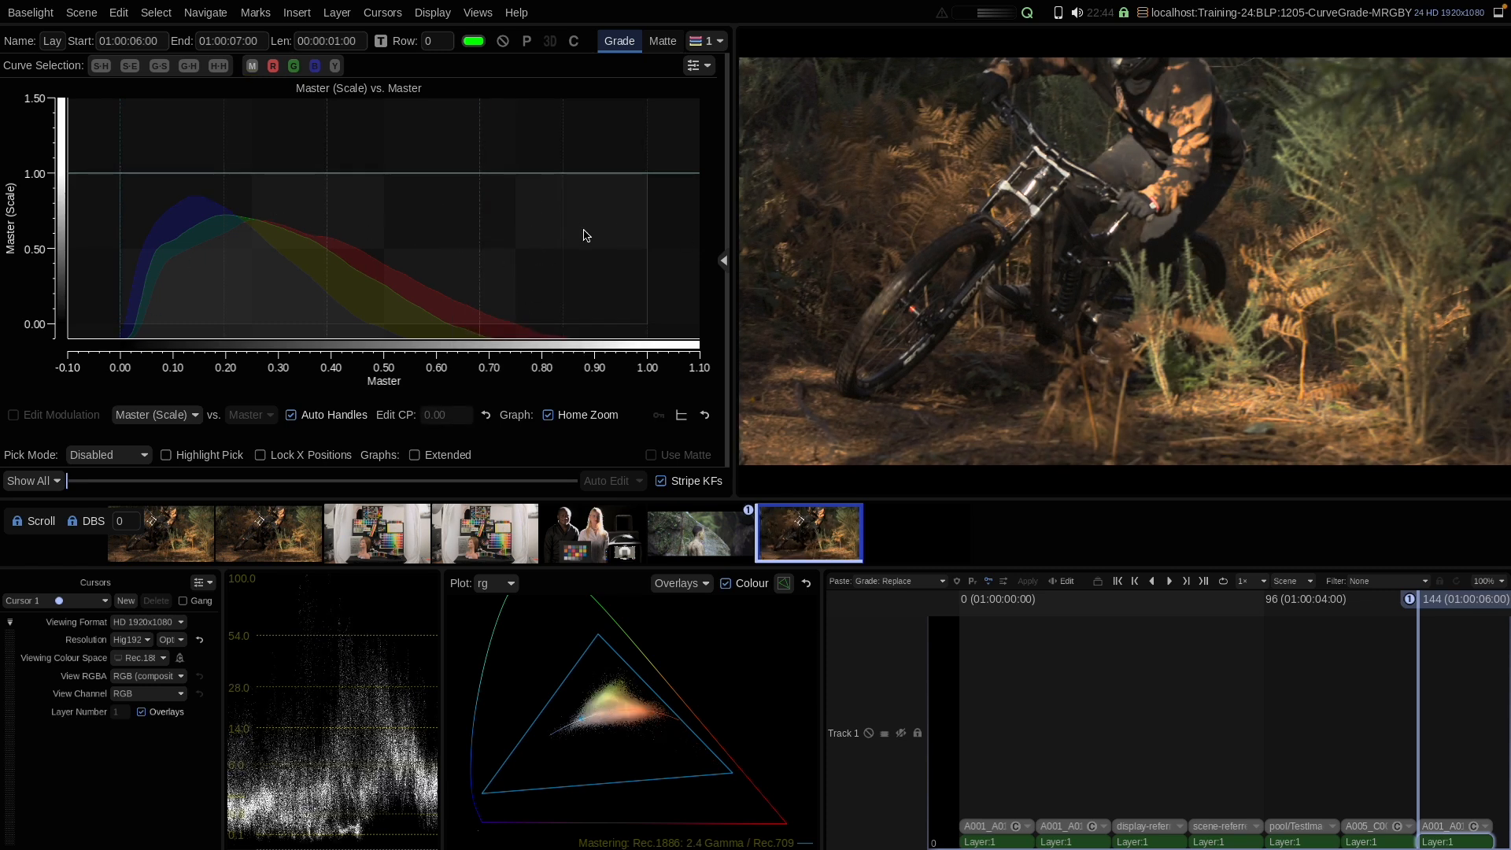
# Step: Switch the graph to Master (Absolute)
pyautogui.click(158, 414)
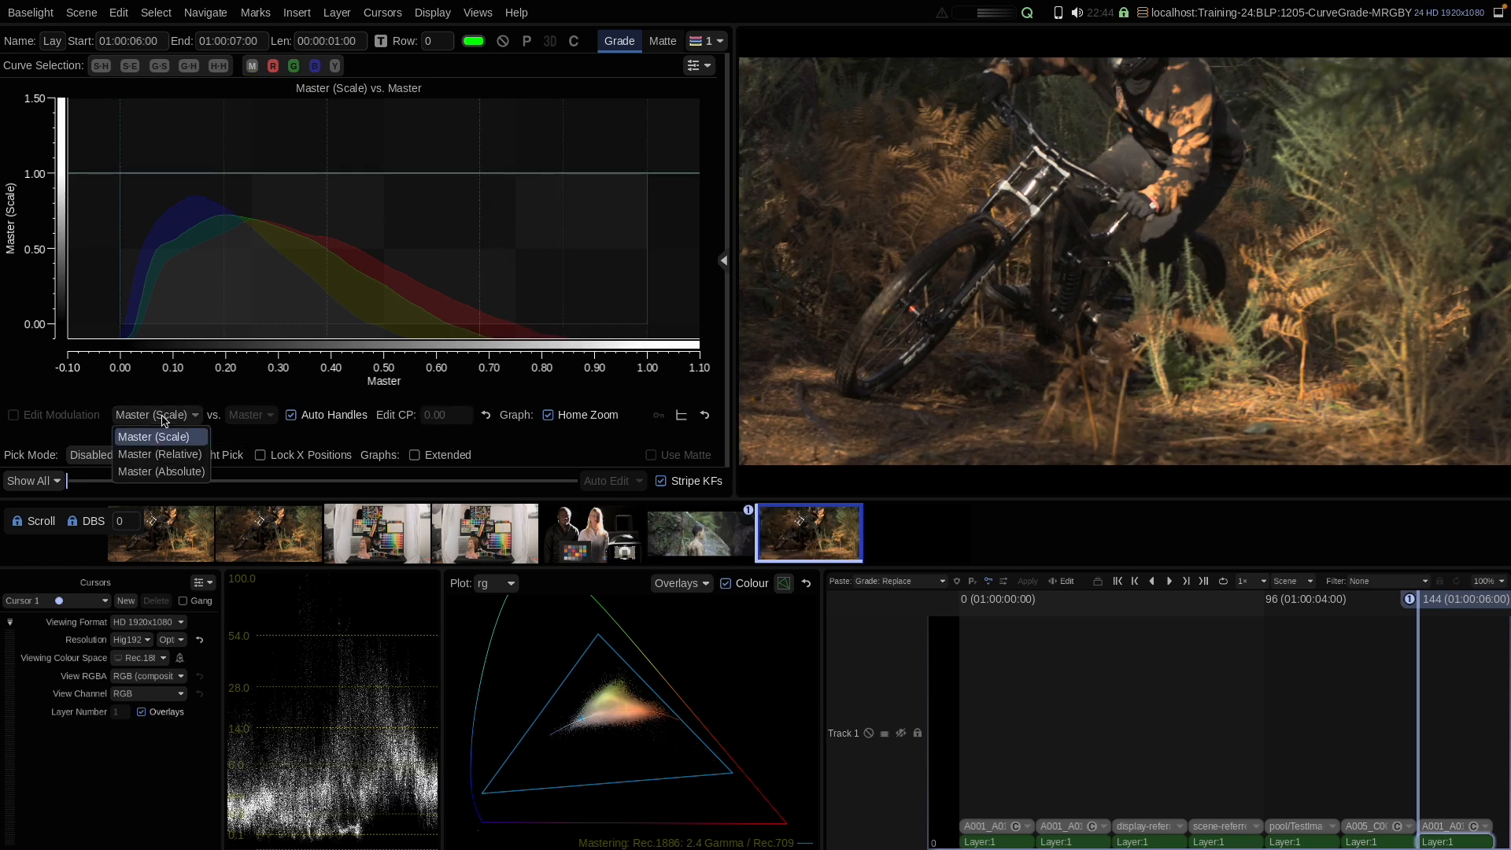
pyautogui.click(174, 475)
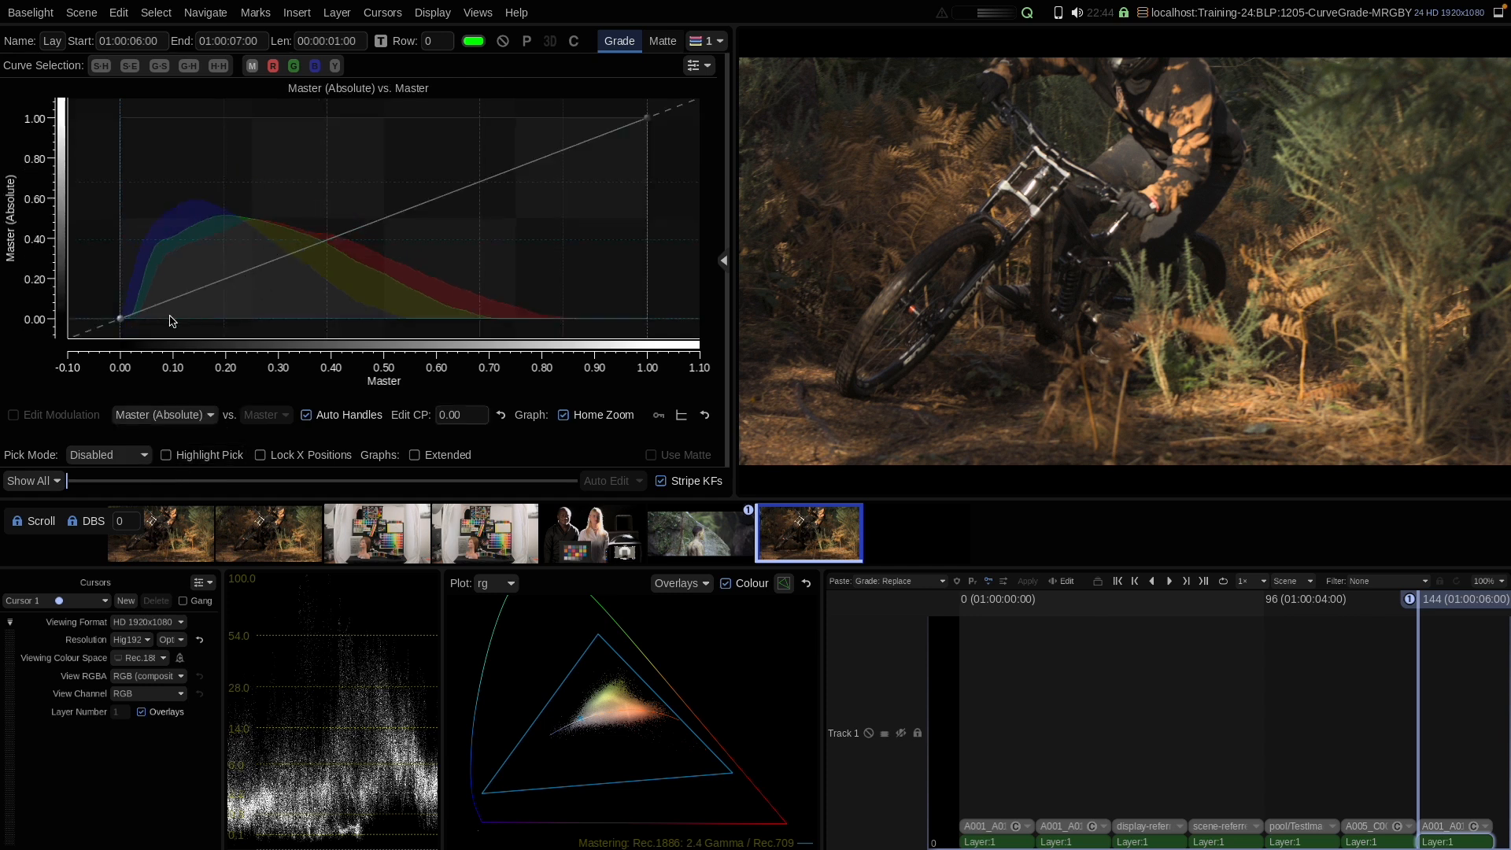